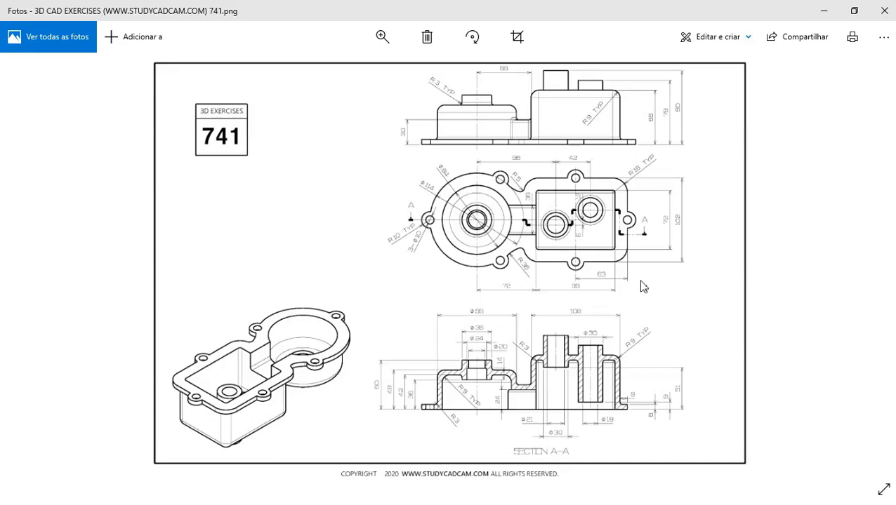
Zoom in and out on the exercise 741 housing drawing, then switch to FreeCAD's Start page
double_click(596, 150)
double_click(636, 194)
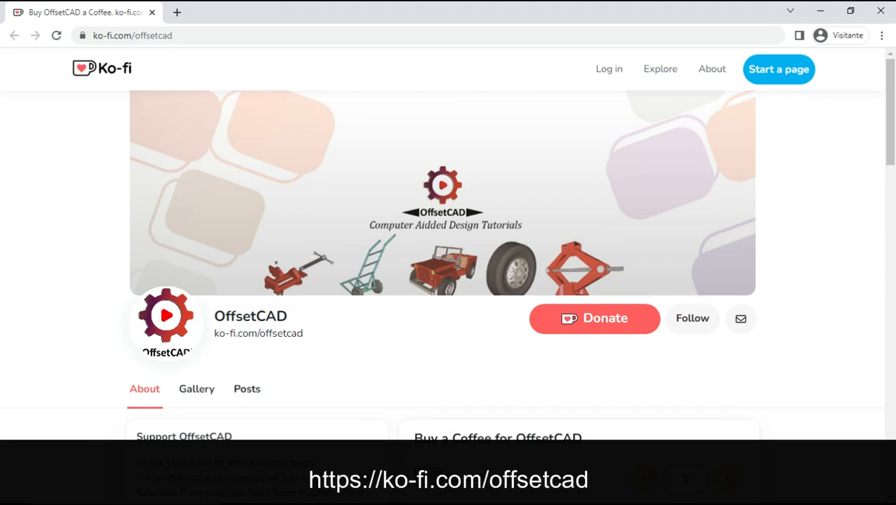
key("alt+Tab")
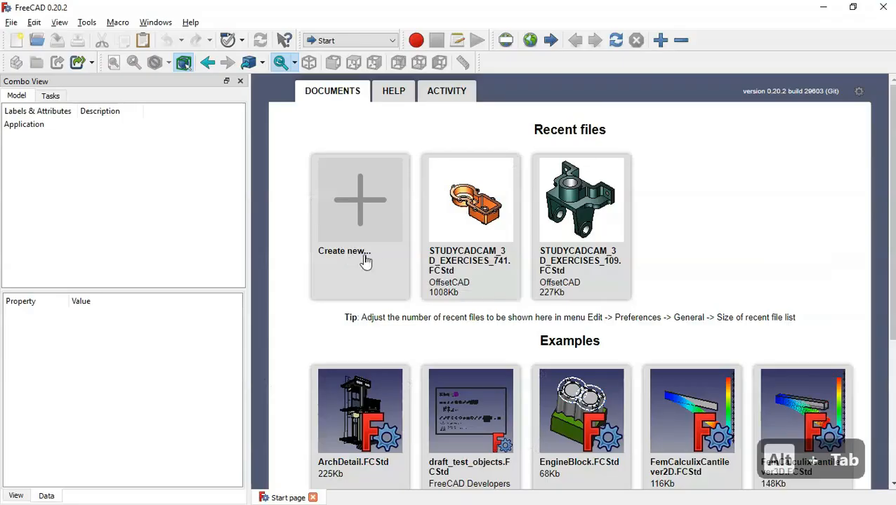
Create a new Part Design document with a body and an empty XY_Plane sketch
left_click(363, 213)
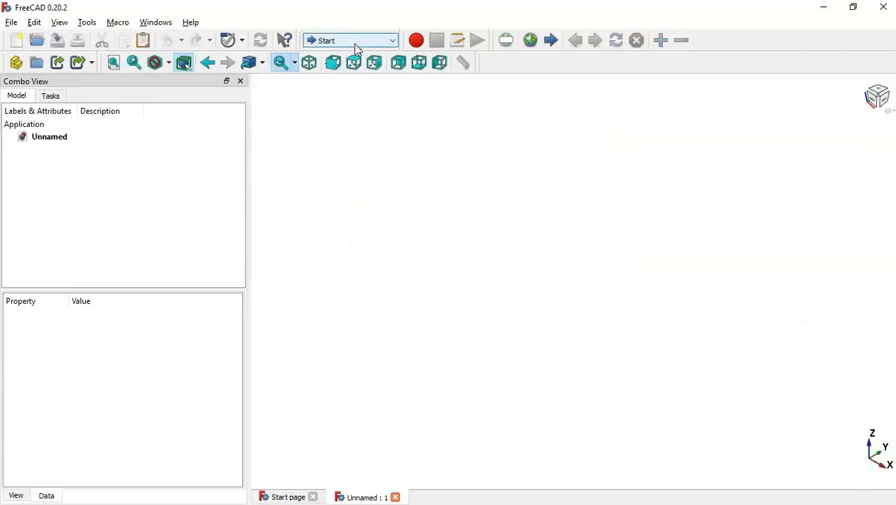
left_click(353, 42)
left_click(354, 181)
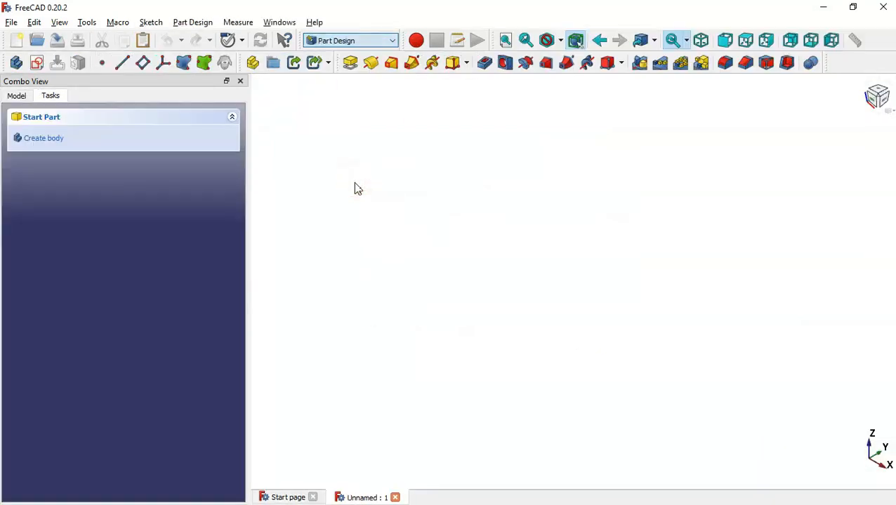
left_click(90, 142)
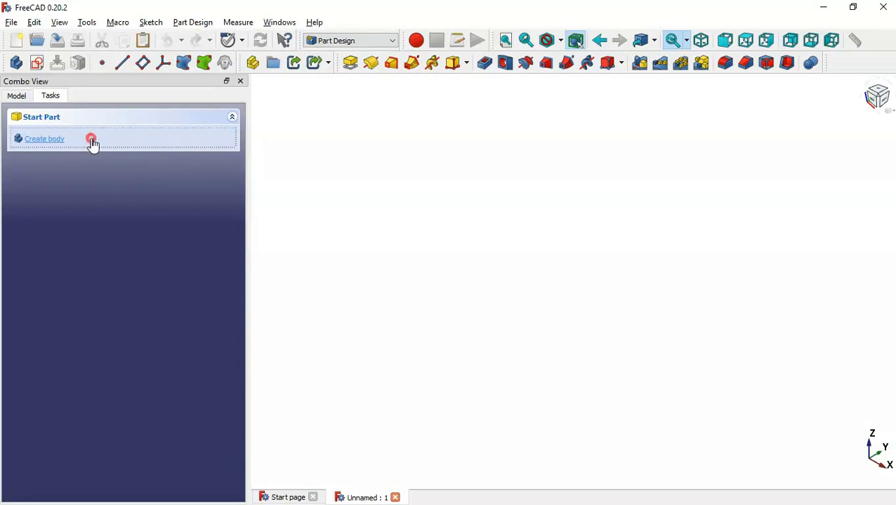
left_click(73, 144)
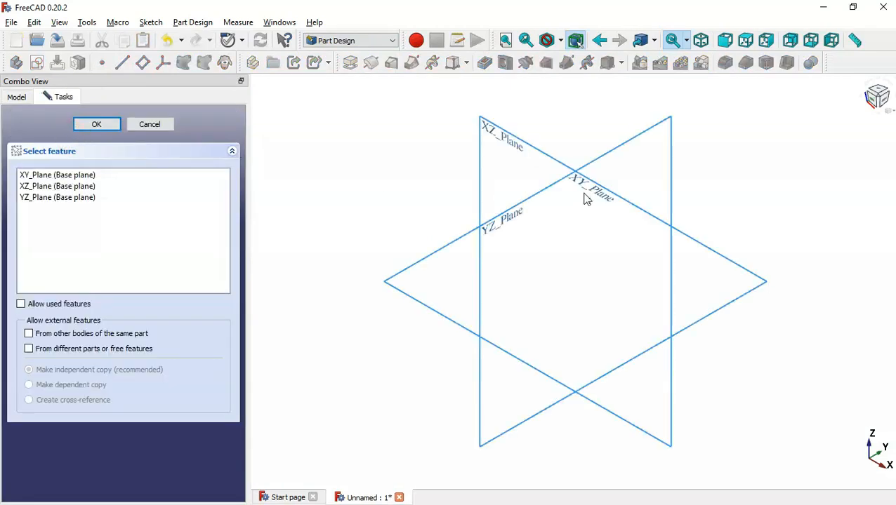
left_click(597, 195)
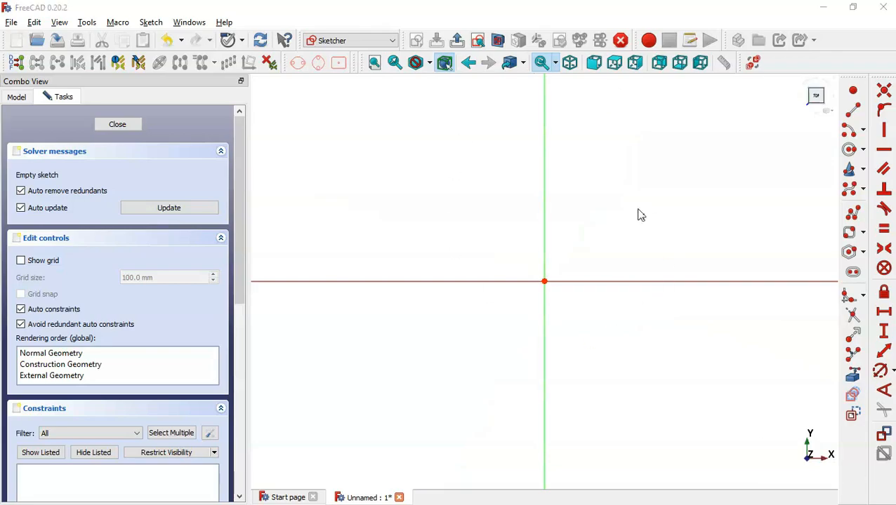
key("alt+Tab")
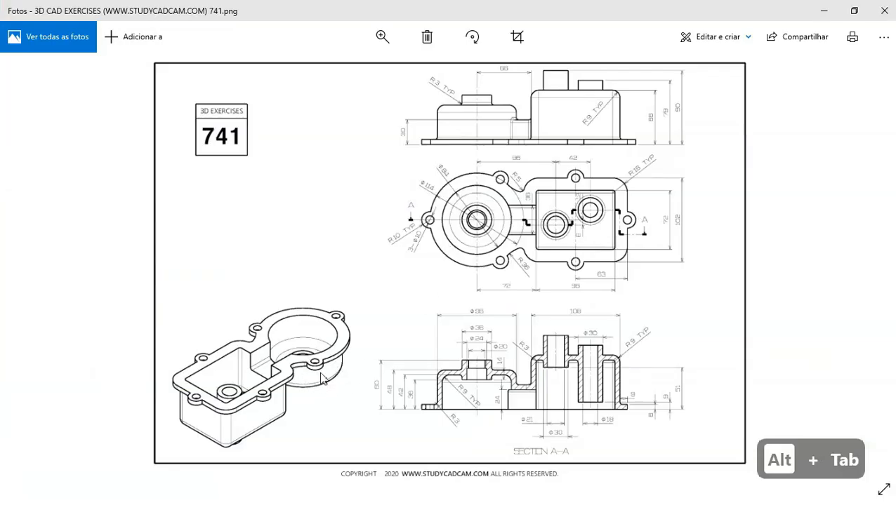
Zoom the reference drawing onto Section A-A to read its dimensions, then return to FreeCAD
double_click(524, 380)
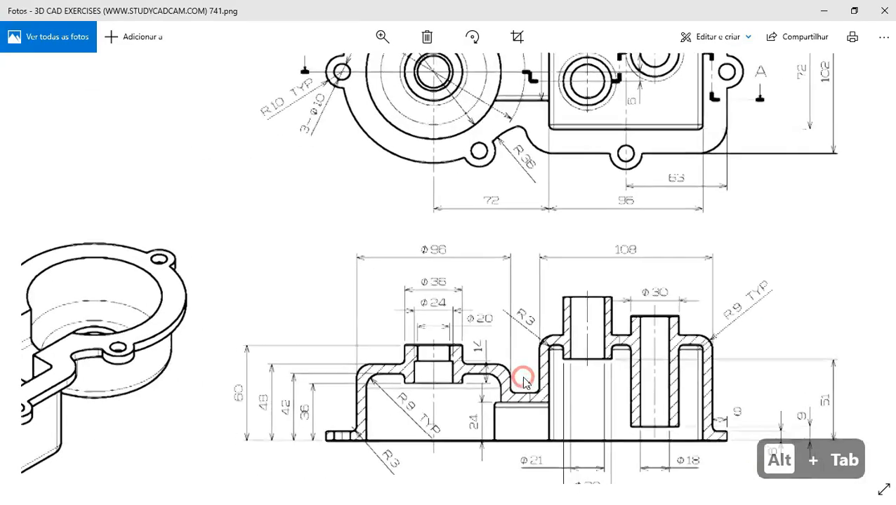
left_click_drag(464, 334, 472, 251)
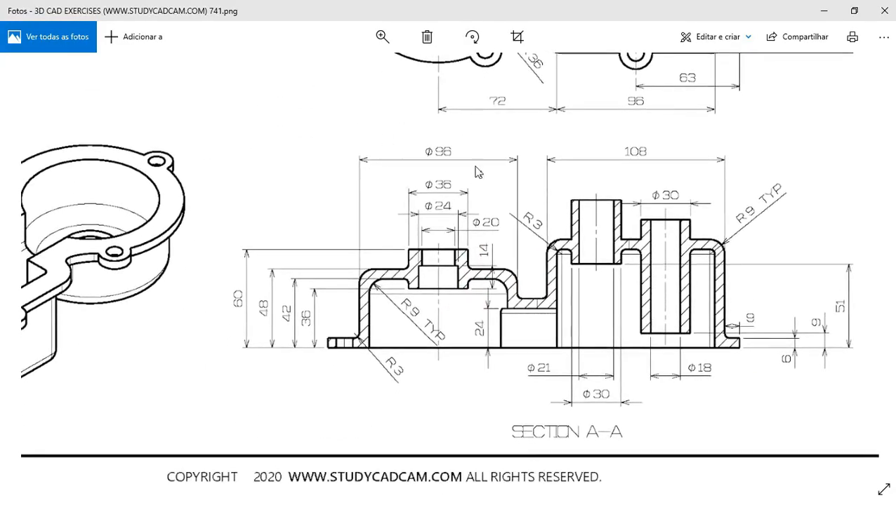
key("alt+Tab")
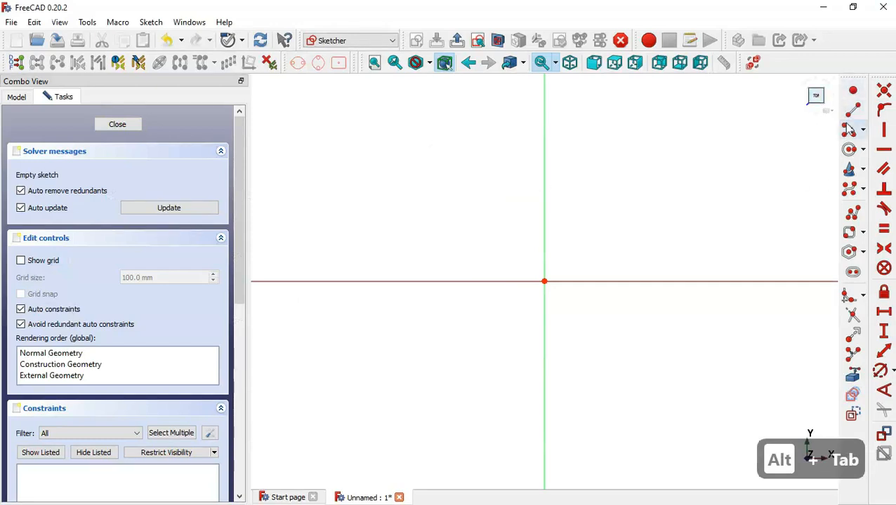
Draw an origin-centred circle constrained to 96 mm diameter and close the sketch
left_click(848, 150)
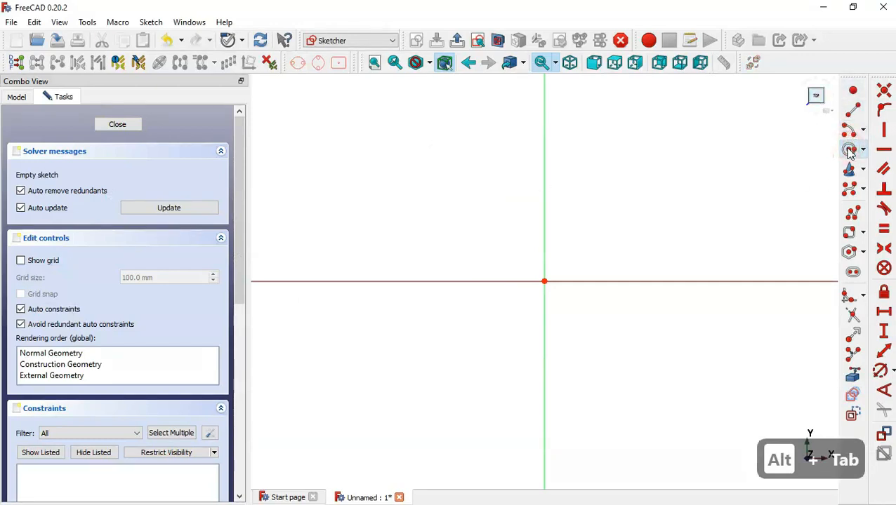
left_click(544, 281)
left_click(646, 340)
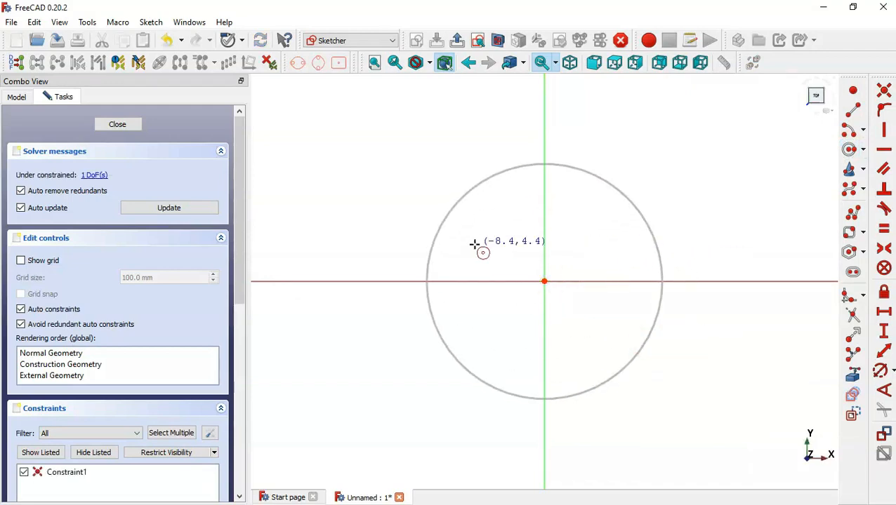
scroll(480, 253, "down", 2)
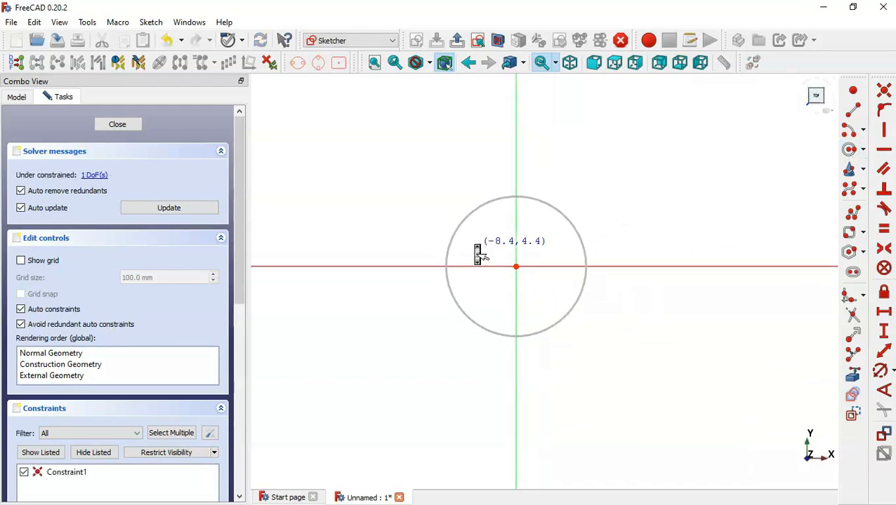
left_click(880, 371)
left_click(577, 228)
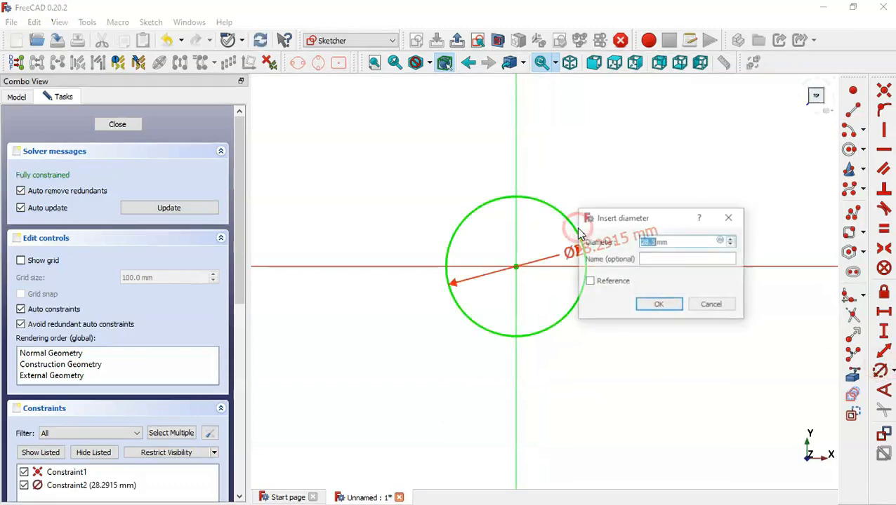
type("96")
key("Return")
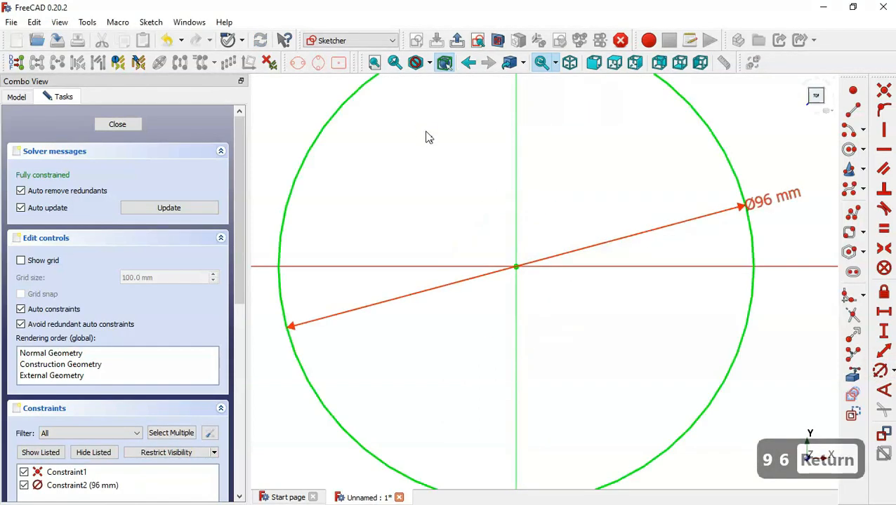
left_click(457, 41)
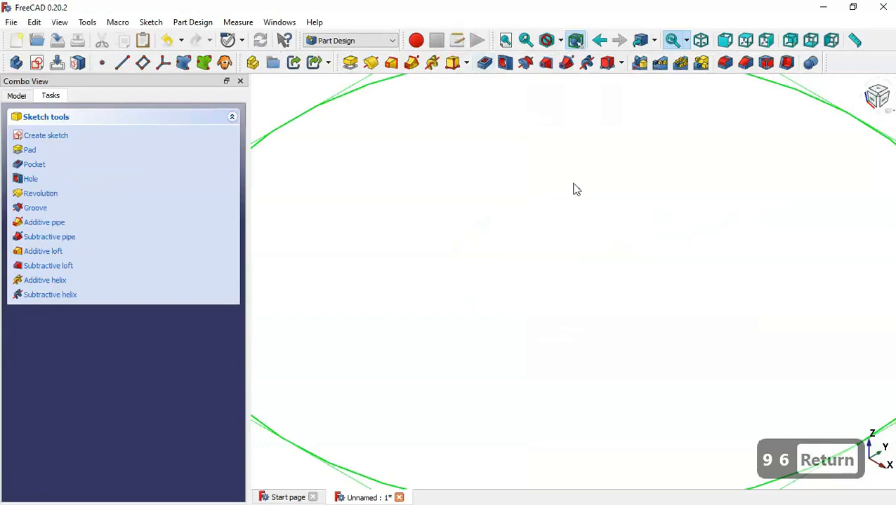
Pad the circle sketch 48 mm in the reversed direction into a solid cylinder
key("Home")
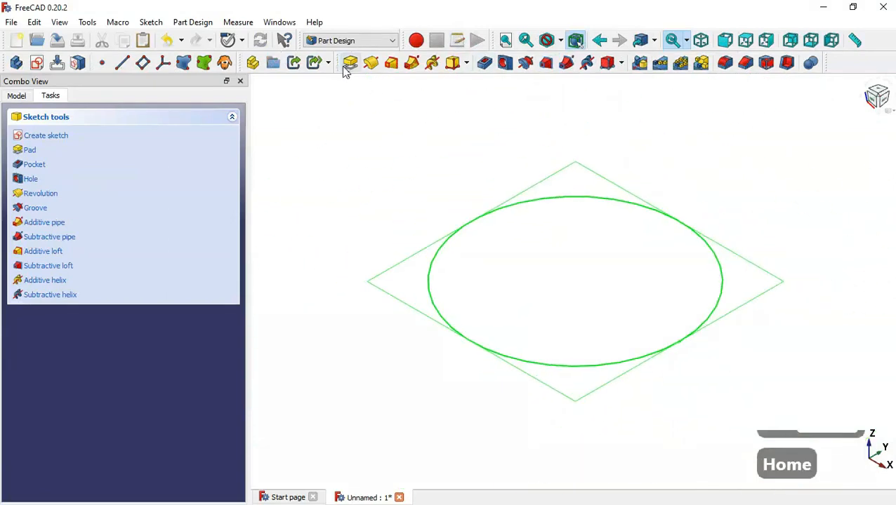
left_click(350, 63)
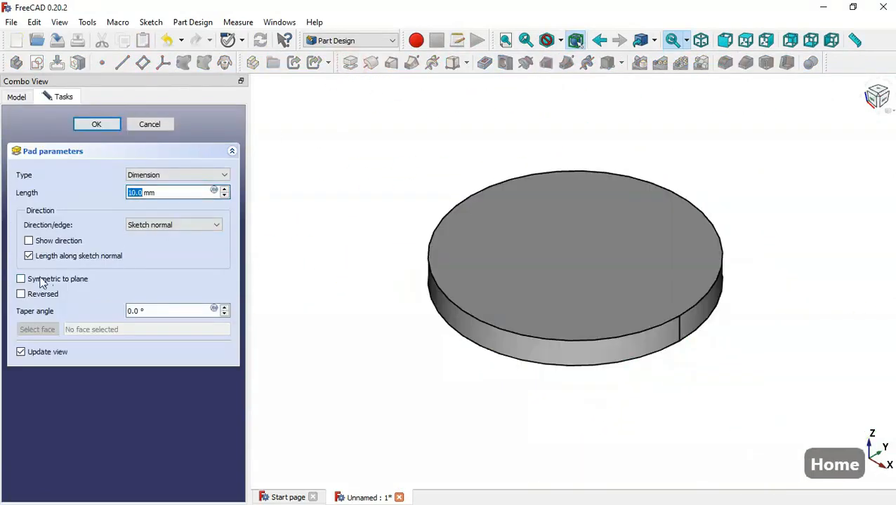
left_click(21, 294)
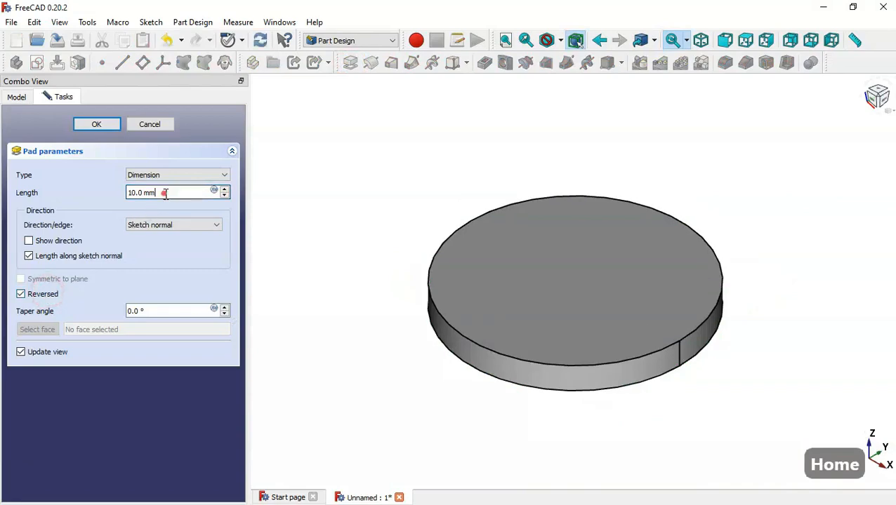
left_click_drag(164, 193, 54, 197)
key("alt+Tab")
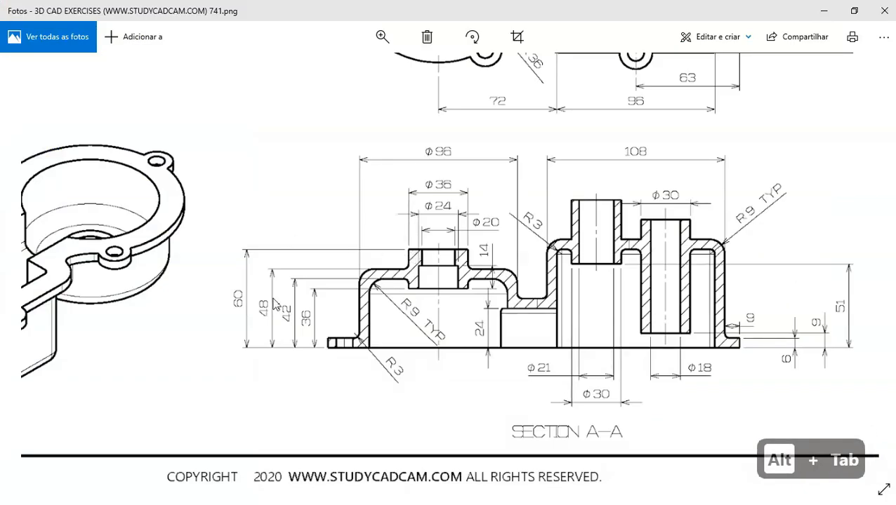
key("alt+Tab")
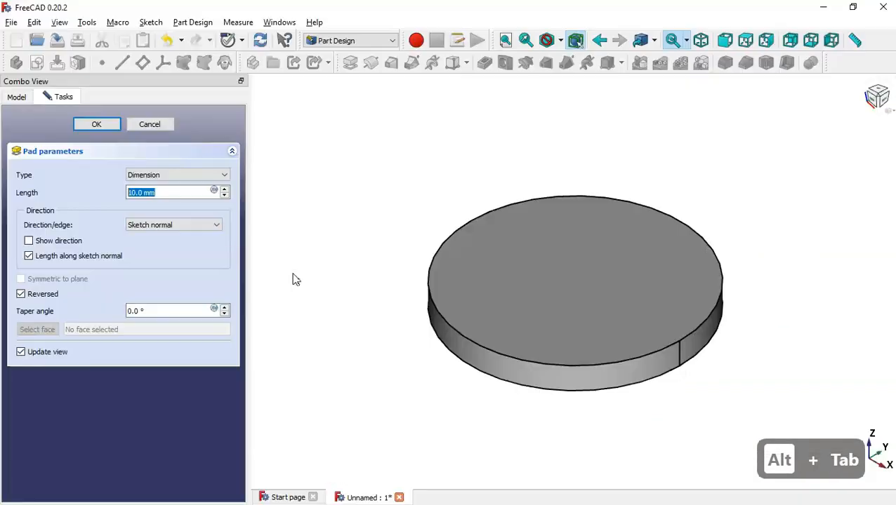
type("48")
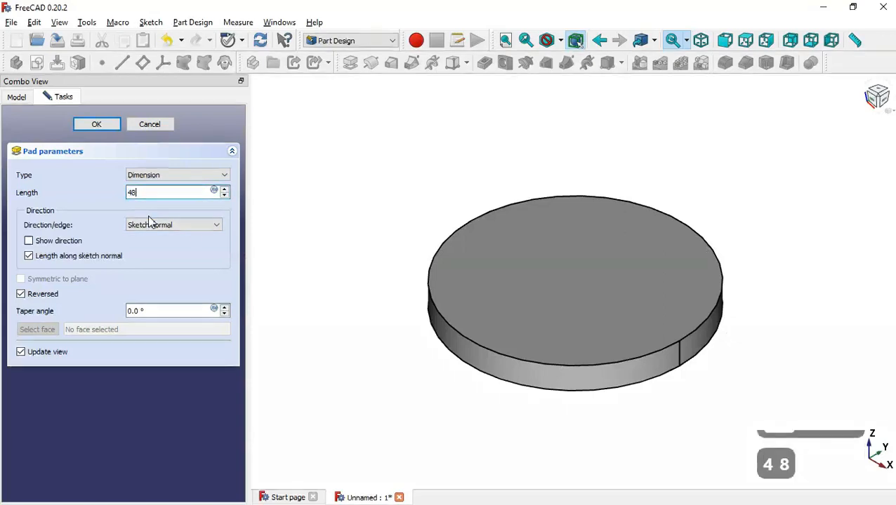
key("Return")
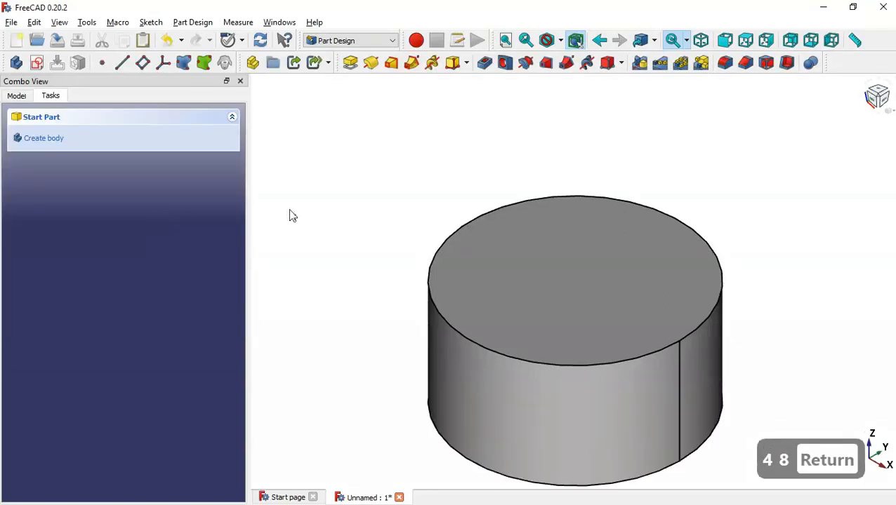
left_click(533, 245)
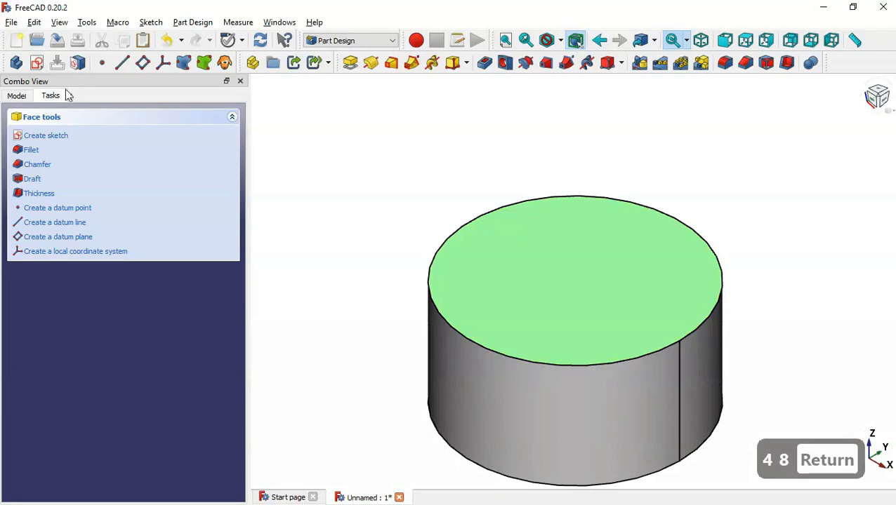
Start a new sketch on the cylinder's top face after checking the drawing's isometric view
left_click(37, 63)
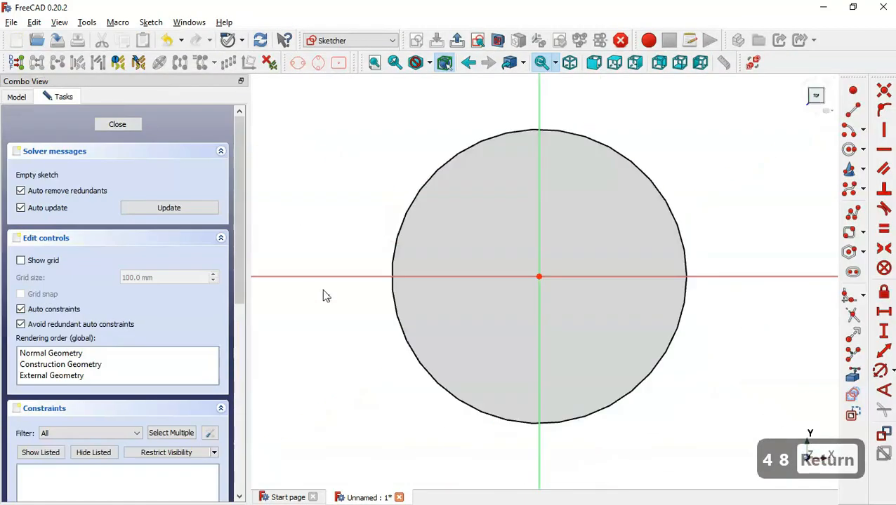
scroll(323, 290, "down", 4)
key("alt+Tab")
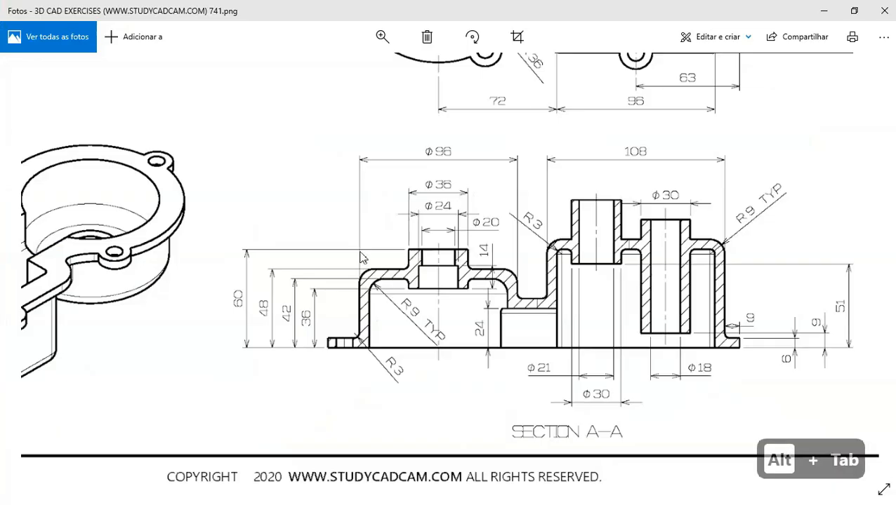
left_click_drag(361, 257, 608, 253)
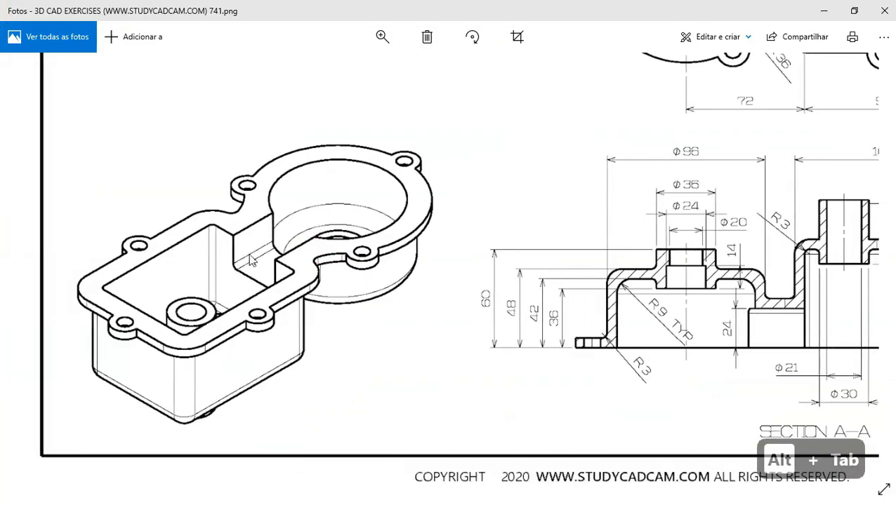
key("alt+Tab")
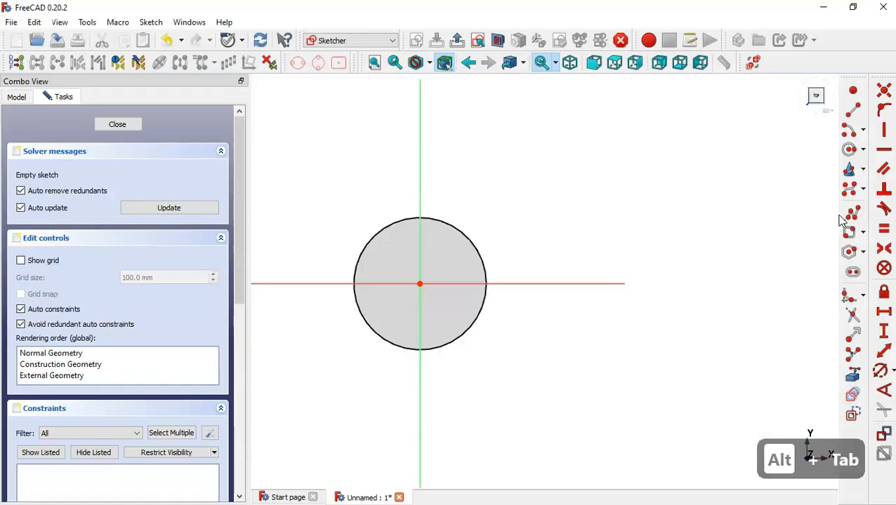
Draw a centred rectangle with its centre on the horizontal axis and corner on the vertical axis
left_click(862, 232)
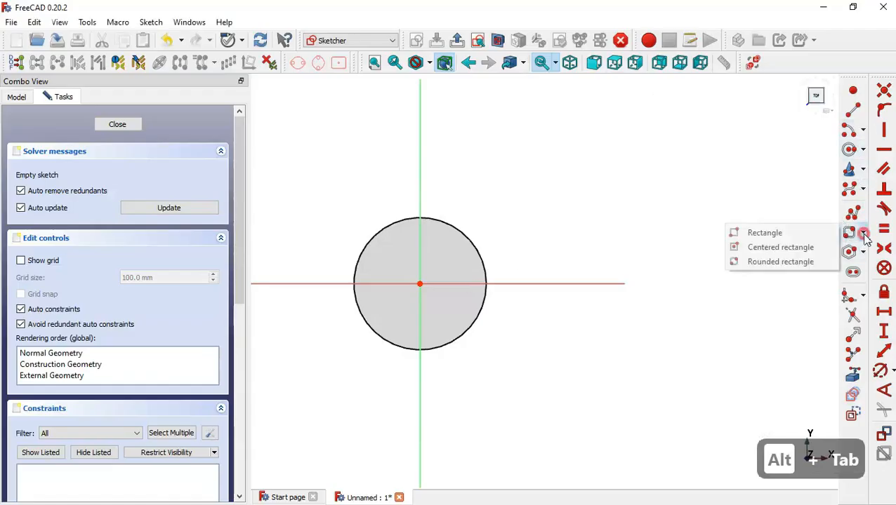
left_click(780, 247)
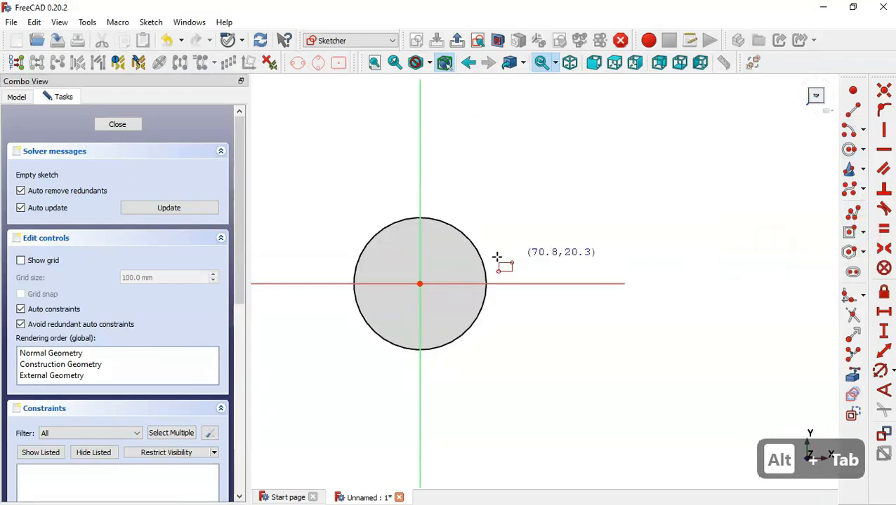
left_click(513, 281)
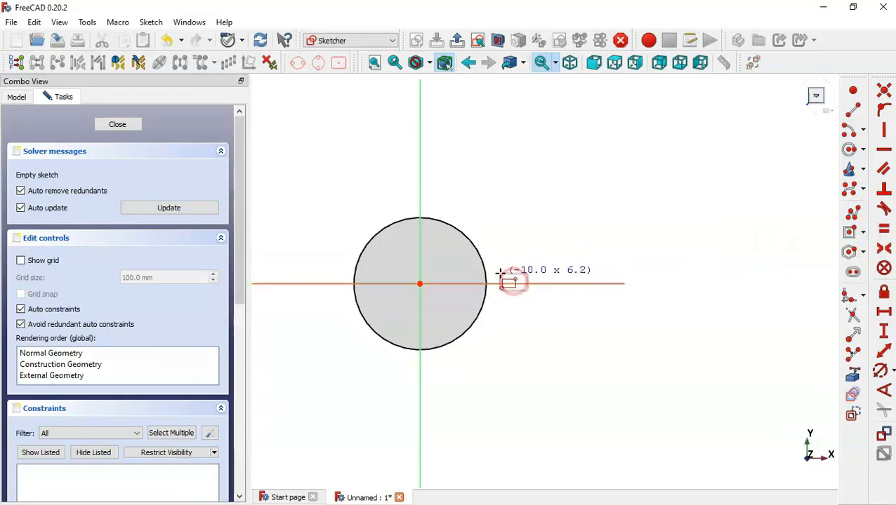
left_click(419, 232)
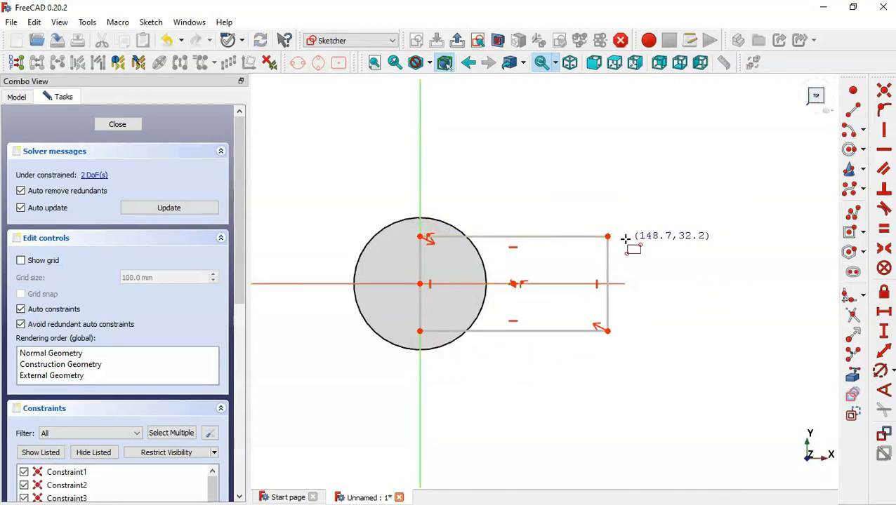
Constrain the rectangle's right edge to 48 mm (36+12), checking Section A-A on the drawing
left_click(884, 351)
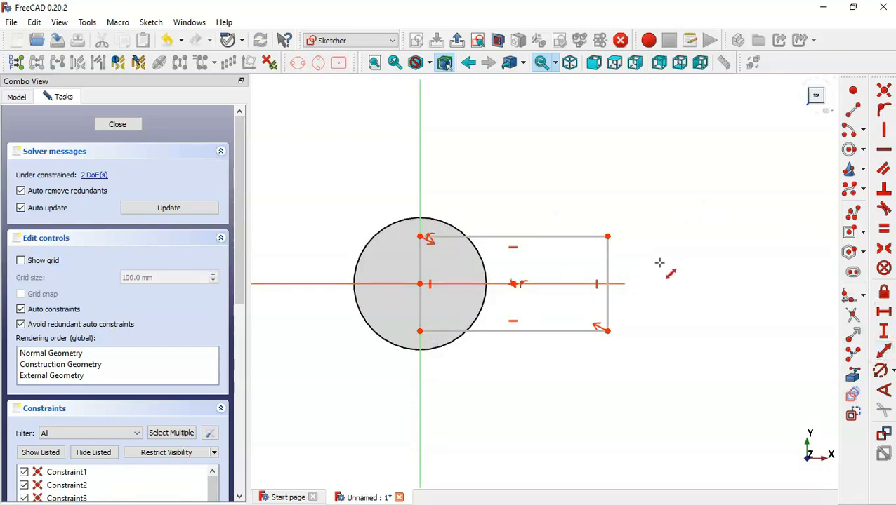
left_click(607, 266)
key("alt+Tab")
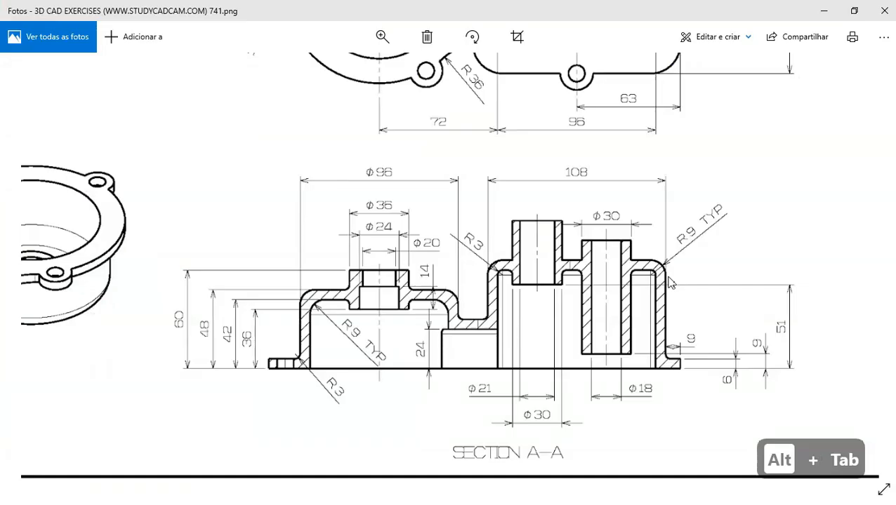
key("Up")
key("Up")
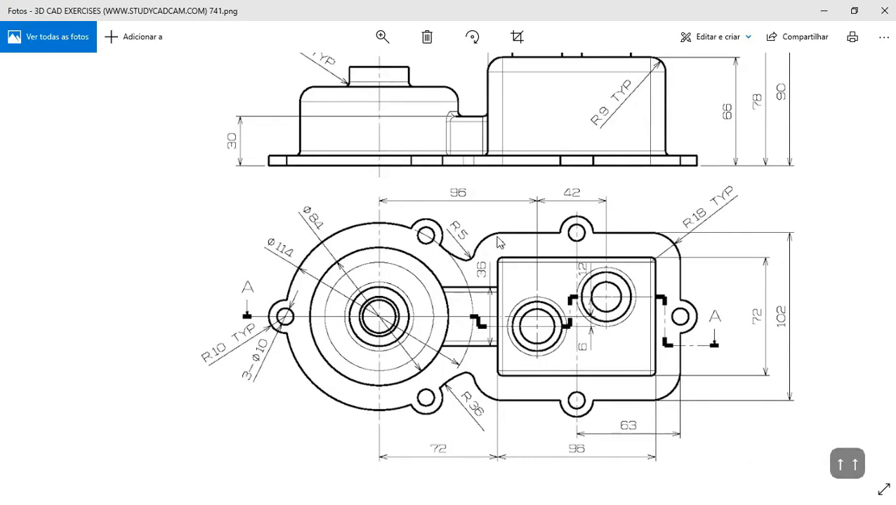
key("Down")
key("Down")
key("Down")
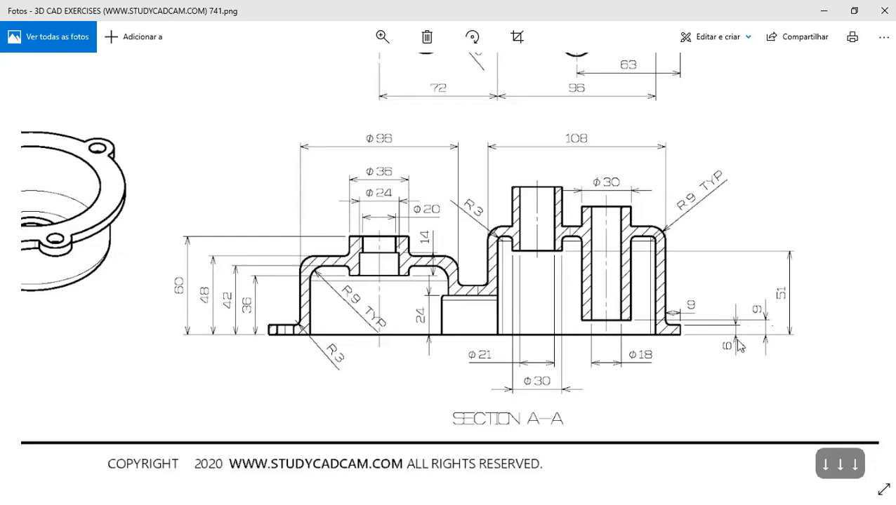
key("alt+Tab")
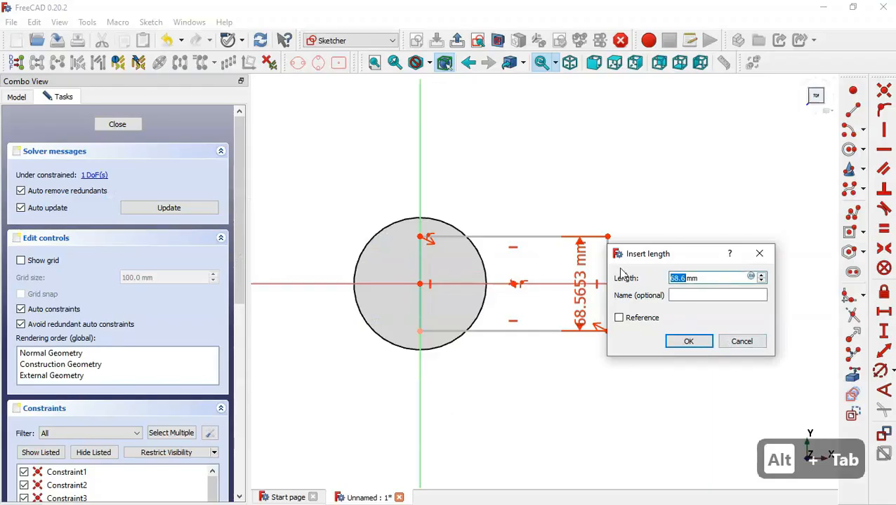
type("36+12")
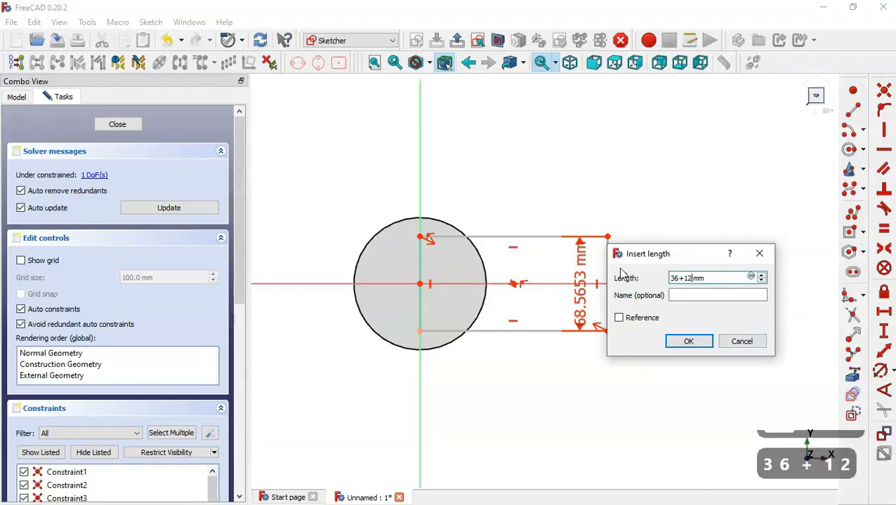
key("Return")
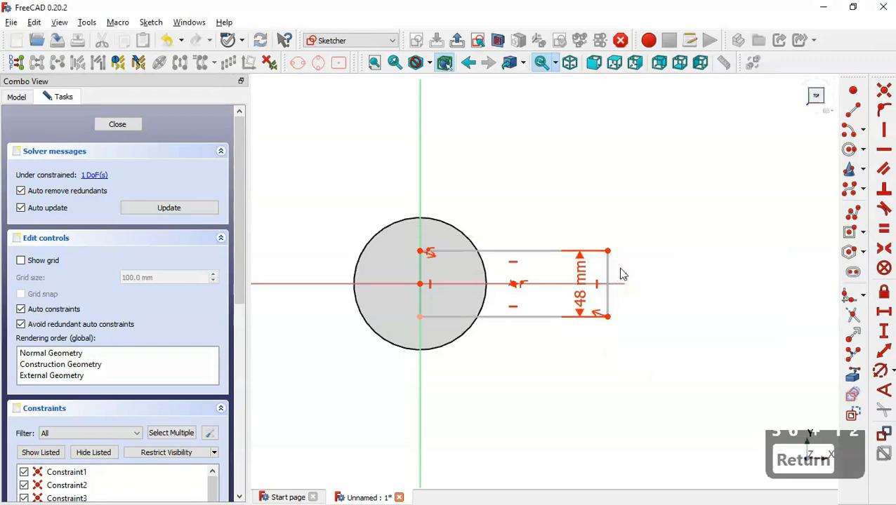
Constrain the rectangle's top edge to 72 mm after checking the drawing's top view
left_click(534, 250)
key("alt+Tab")
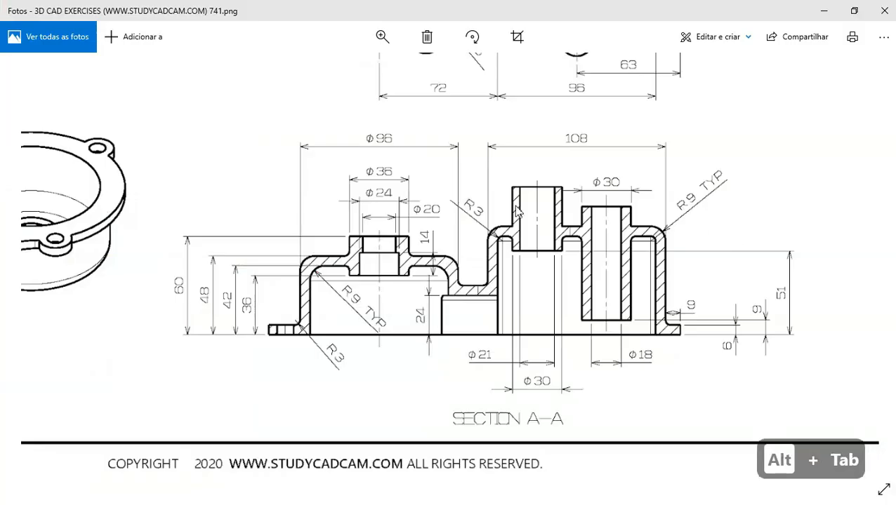
key("Up")
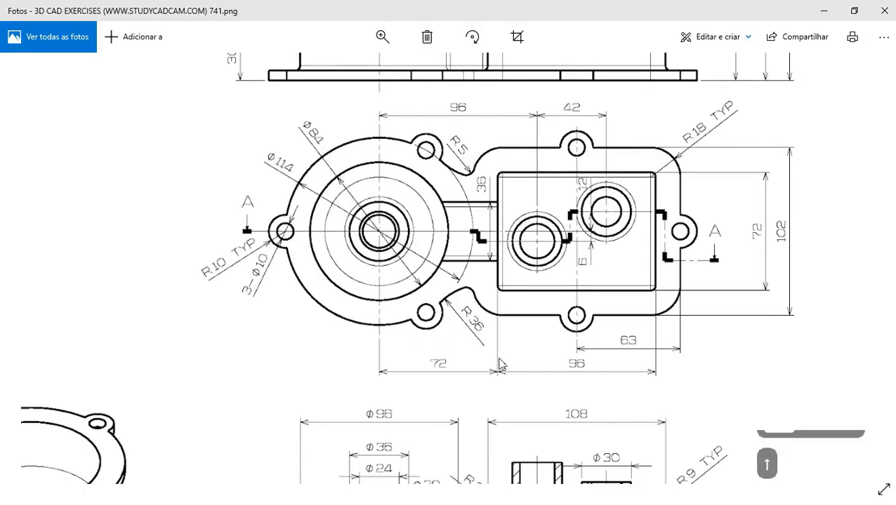
key("alt+Tab")
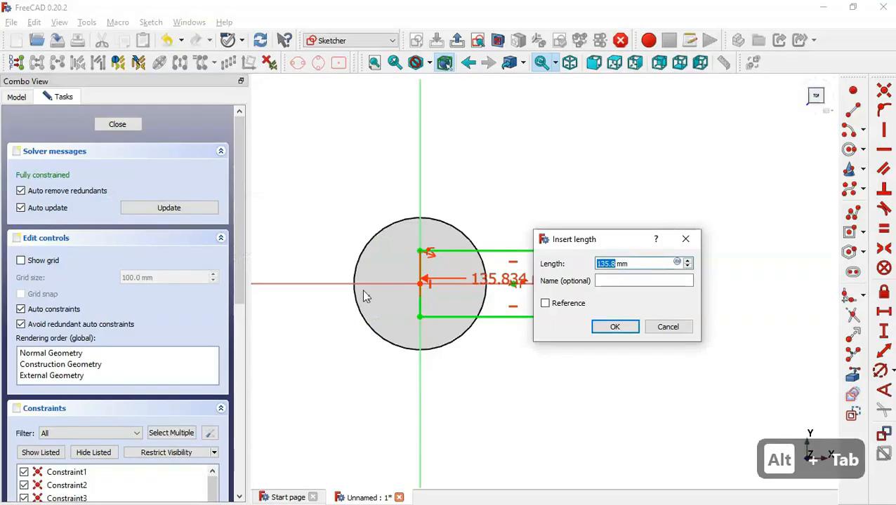
type("72")
key("Return")
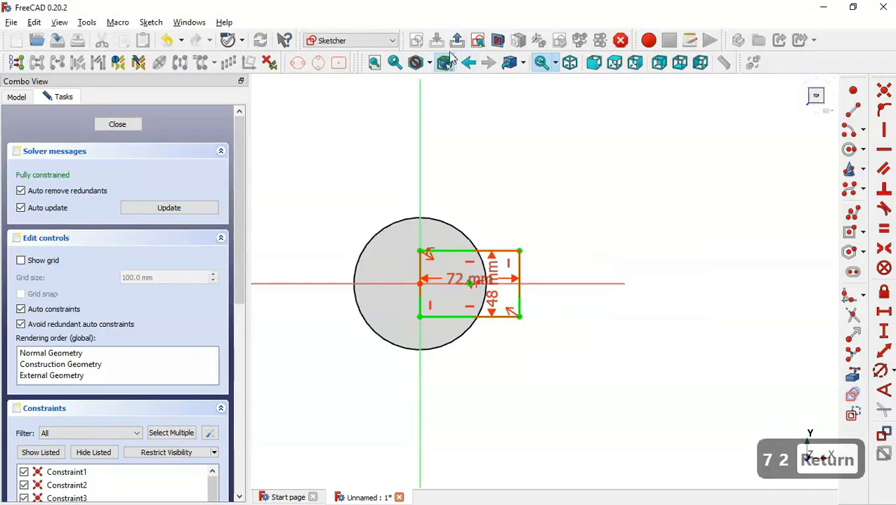
Close the rectangle sketch and pad it 30 mm reversed into a downward tab
left_click(457, 41)
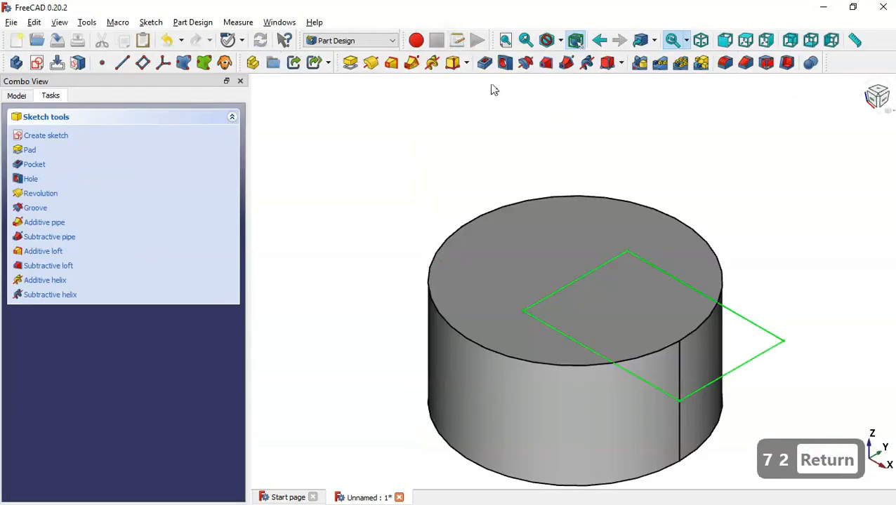
left_click(350, 63)
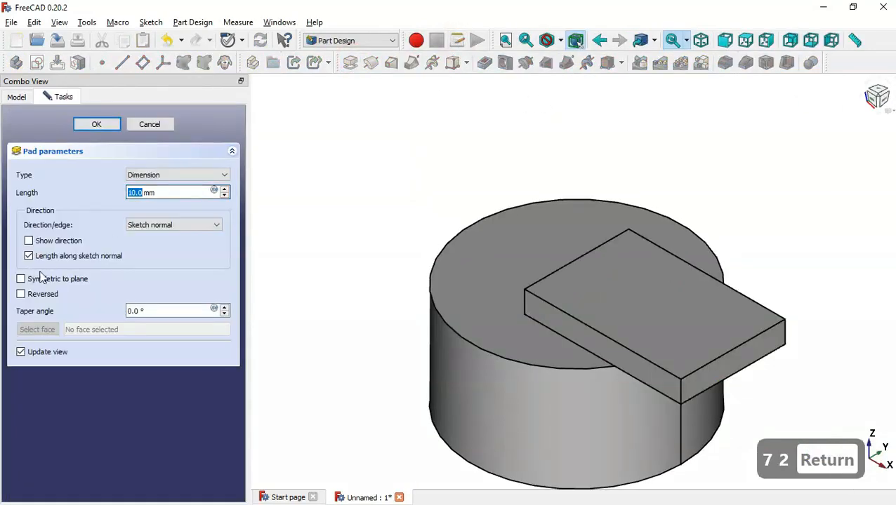
left_click(49, 298)
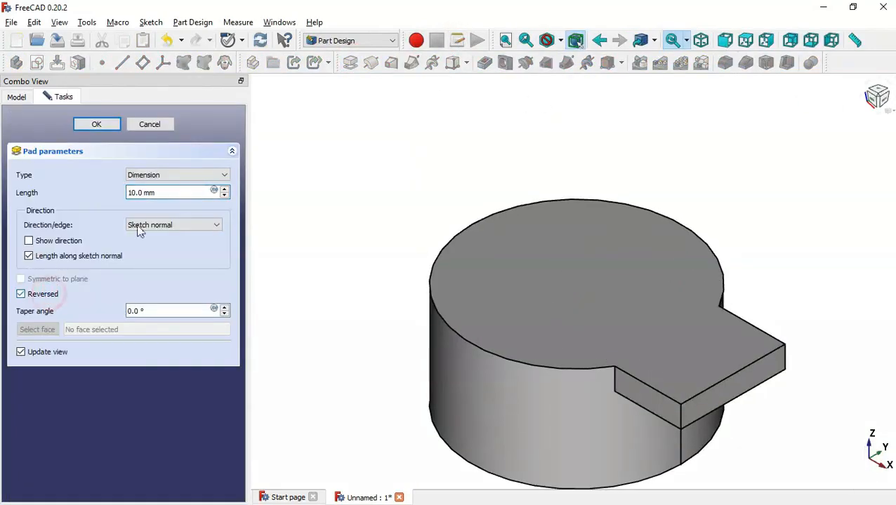
left_click(174, 192)
key("alt+Tab")
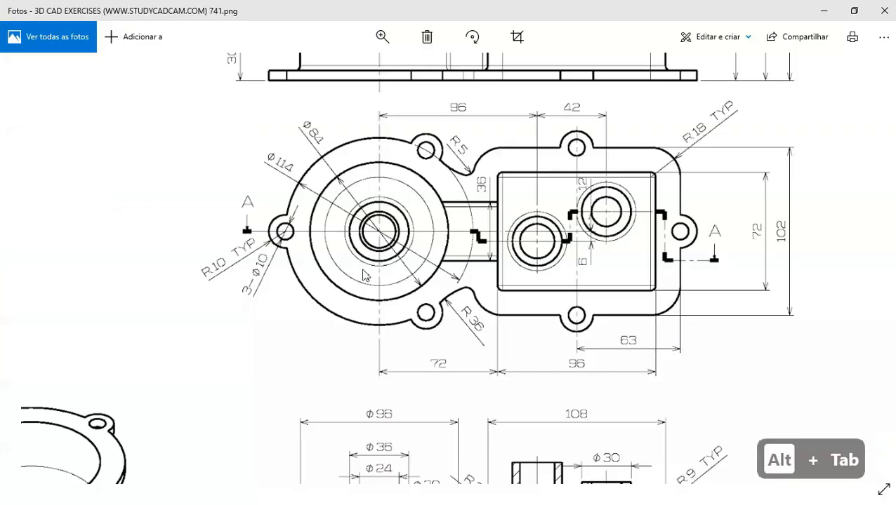
key("Up")
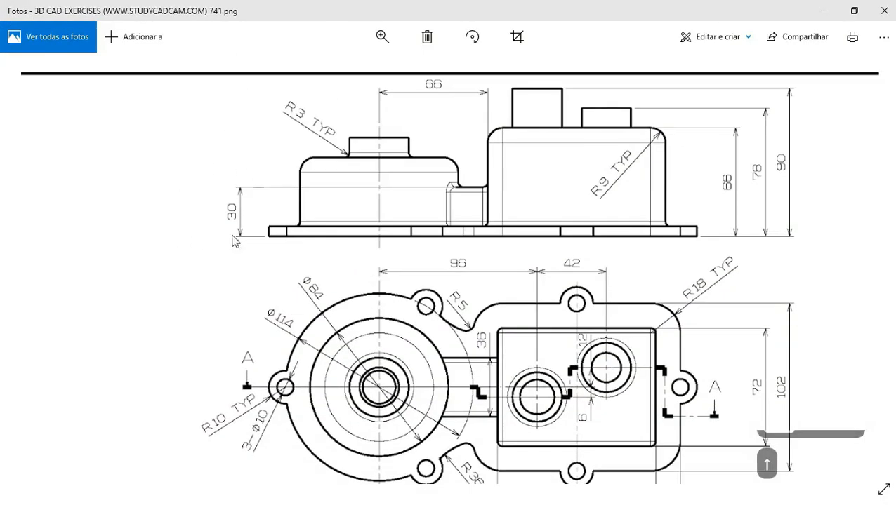
key("alt+Tab")
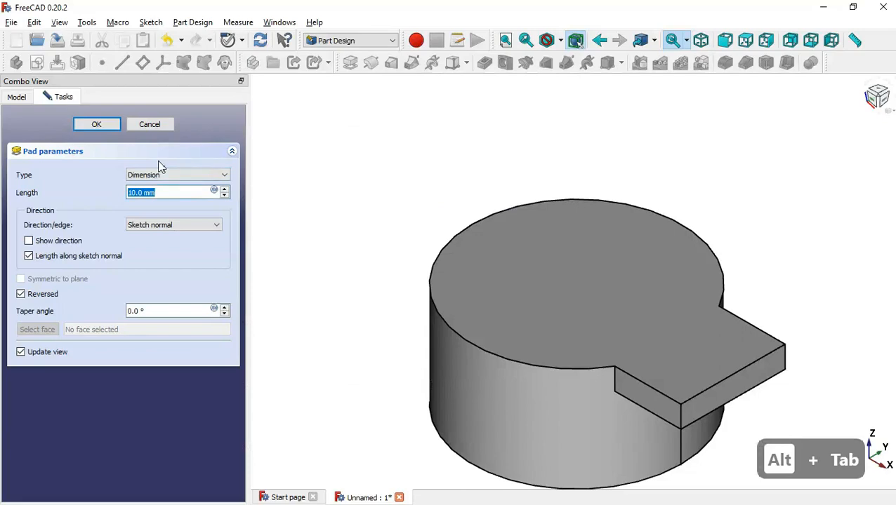
type("30")
key("Return")
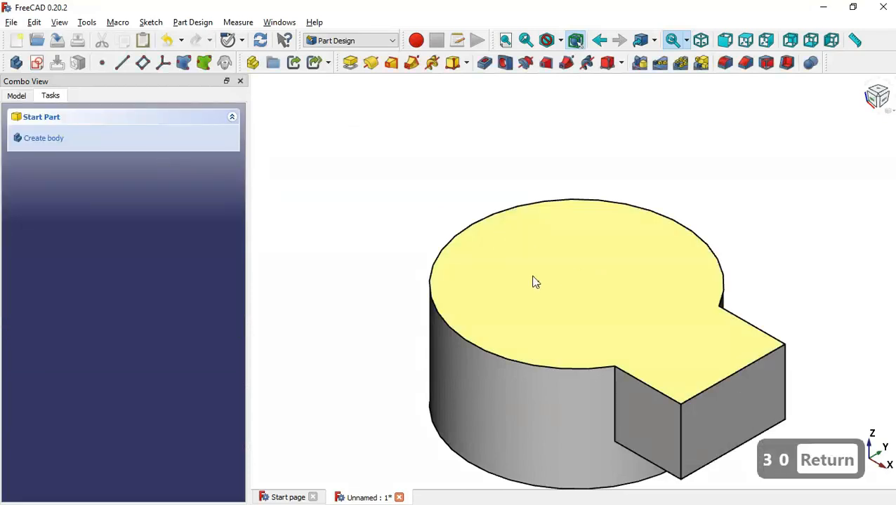
left_click(578, 282)
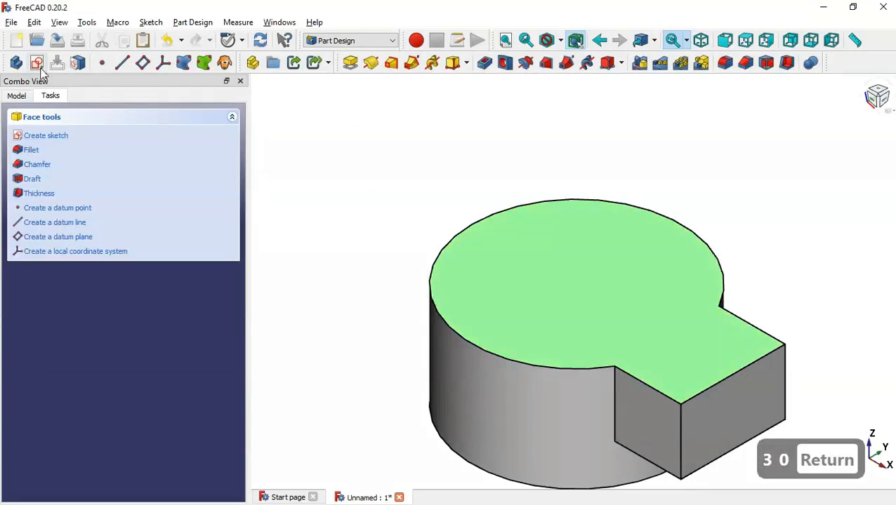
Create a new sketch on the merged part's top face and recheck the drawing's top view
left_click(37, 62)
scroll(414, 196, "down", 5)
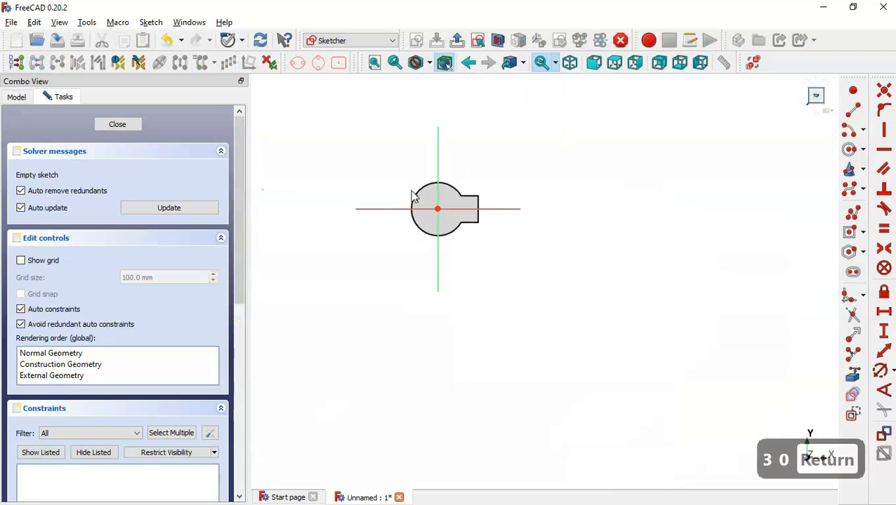
scroll(490, 171, "up", 5)
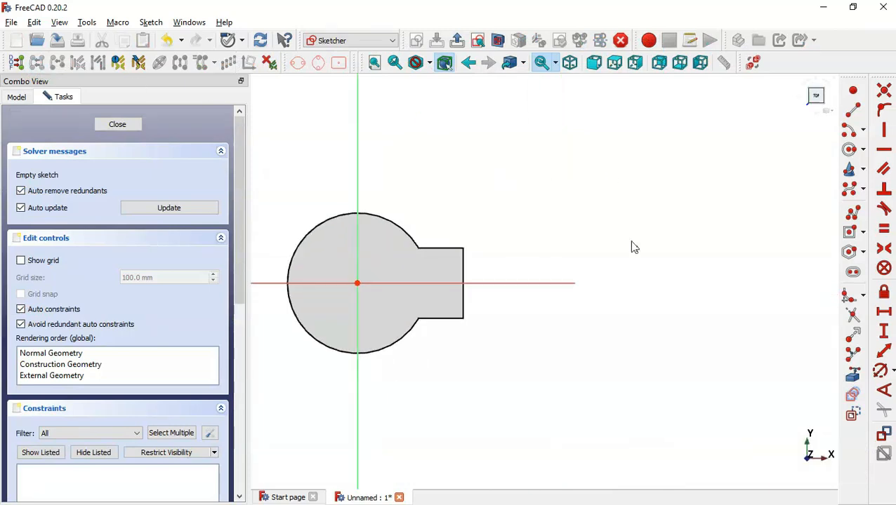
key("alt+Tab")
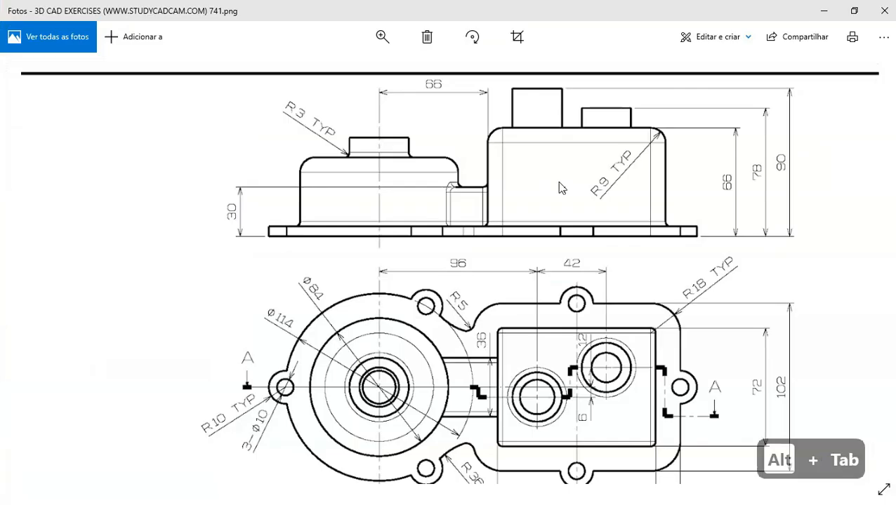
double_click(492, 238)
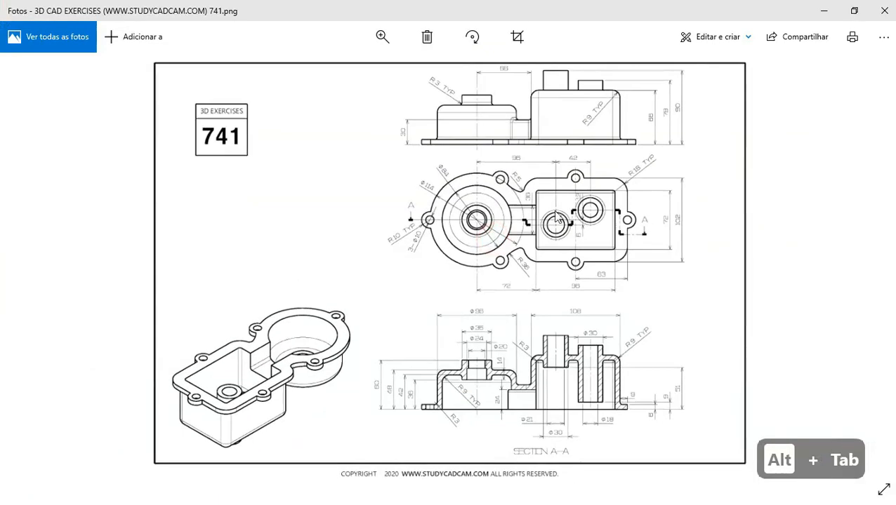
double_click(604, 208)
key("alt+Tab")
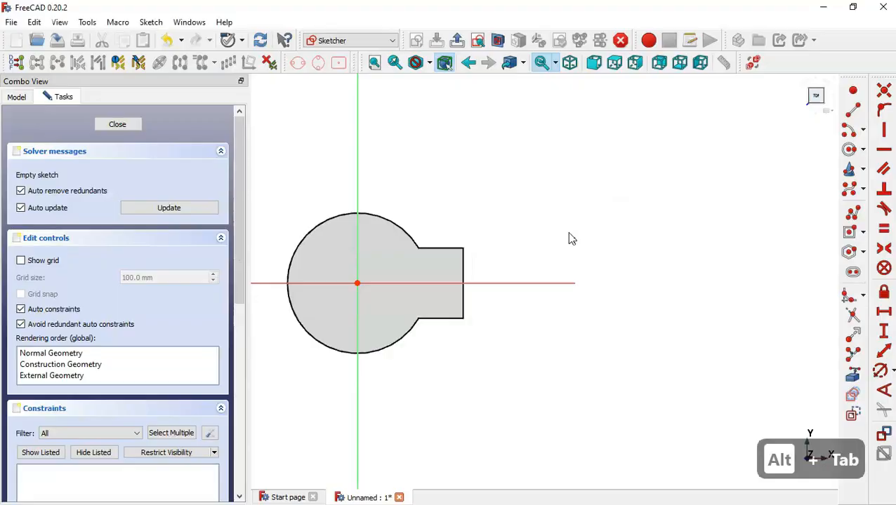
Draw a rounded rectangle to the right of the round boss
left_click(864, 235)
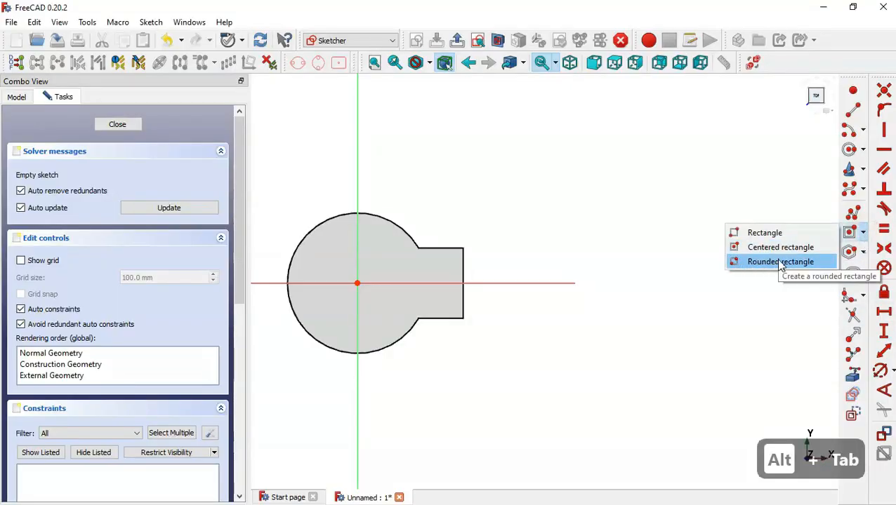
left_click(745, 262)
left_click(438, 217)
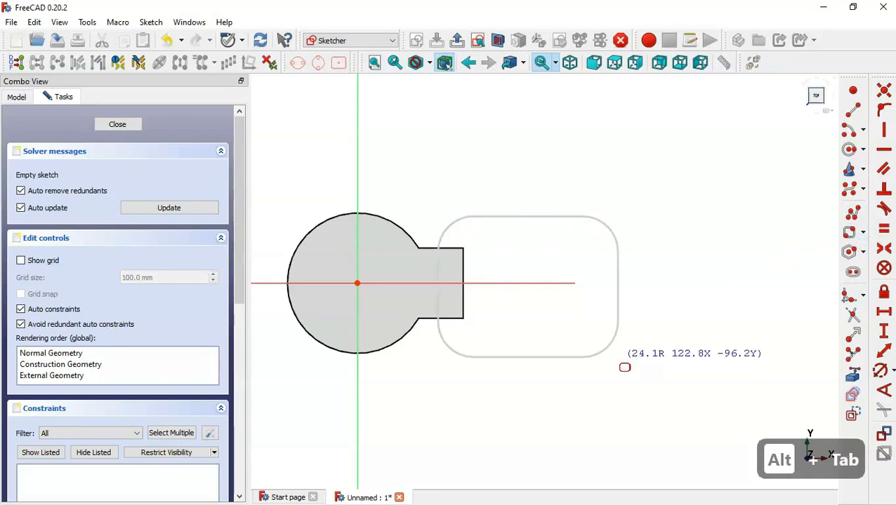
left_click(618, 363)
scroll(550, 316, "up", 2)
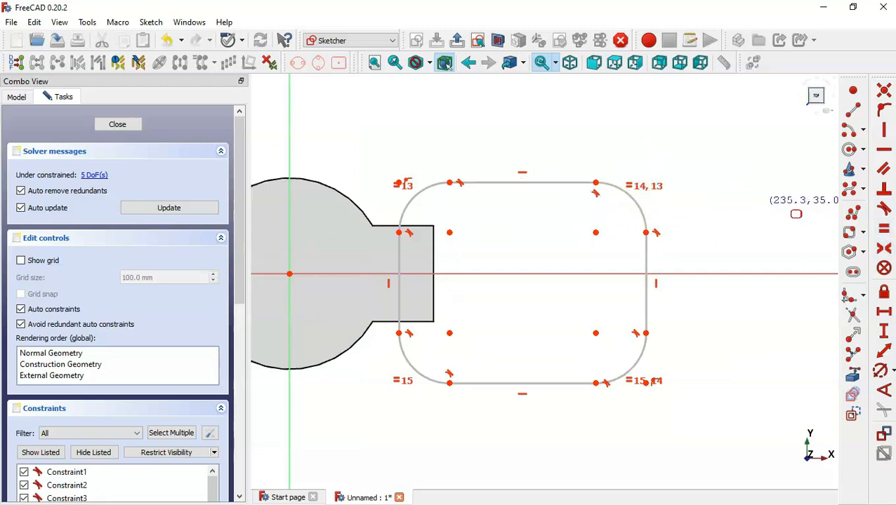
Make the right arc centres symmetric about the horizontal axis, then begin constraining the upper-right corner radius
left_click(883, 249)
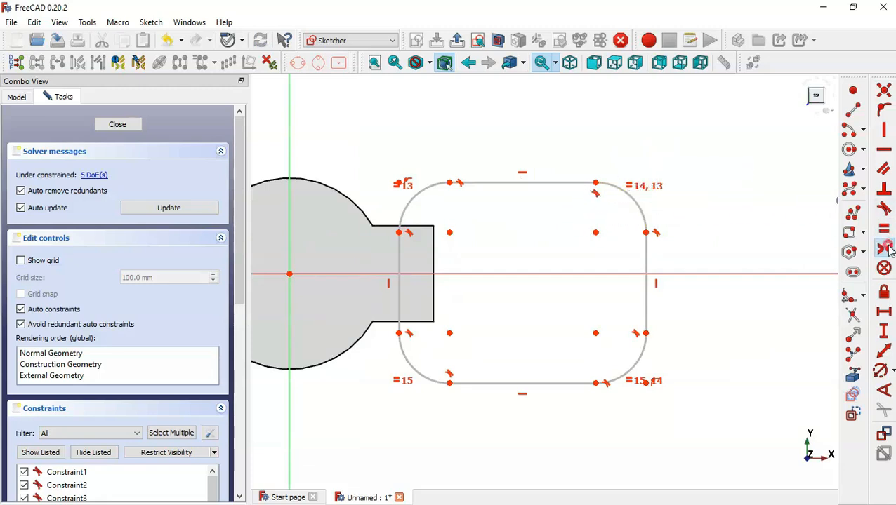
left_click(595, 233)
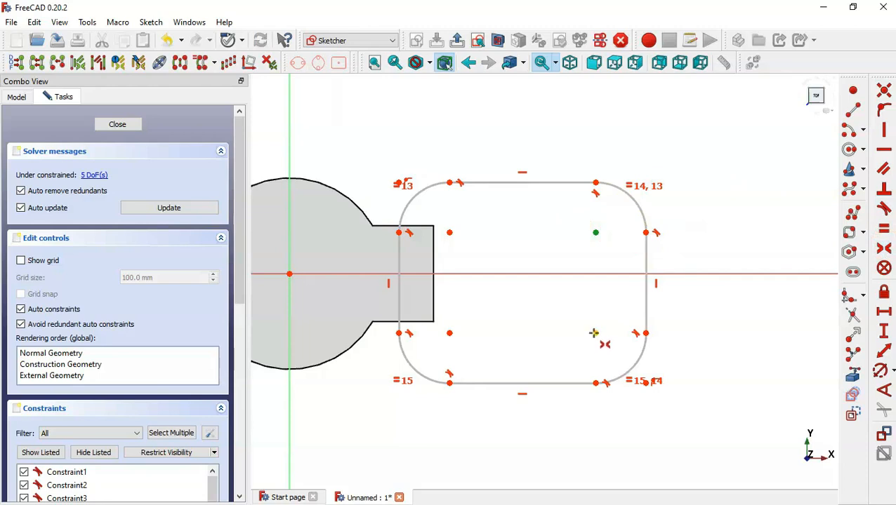
left_click(593, 334)
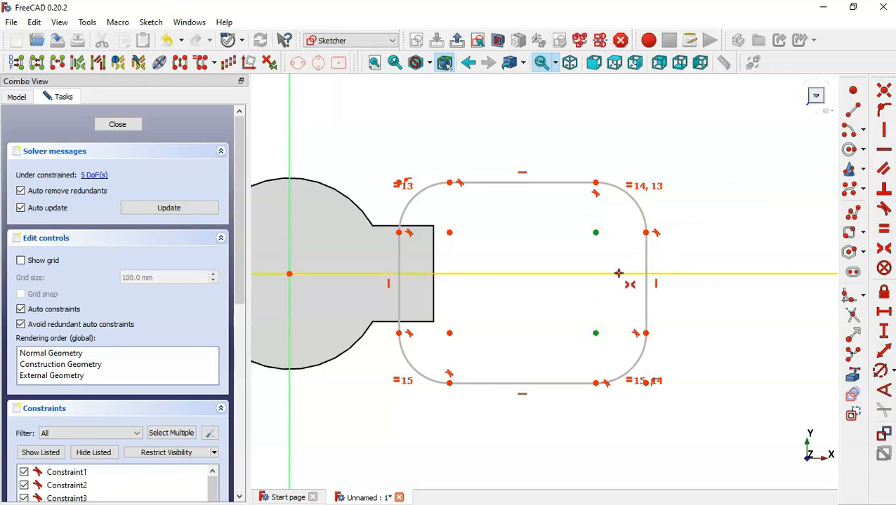
left_click(618, 273)
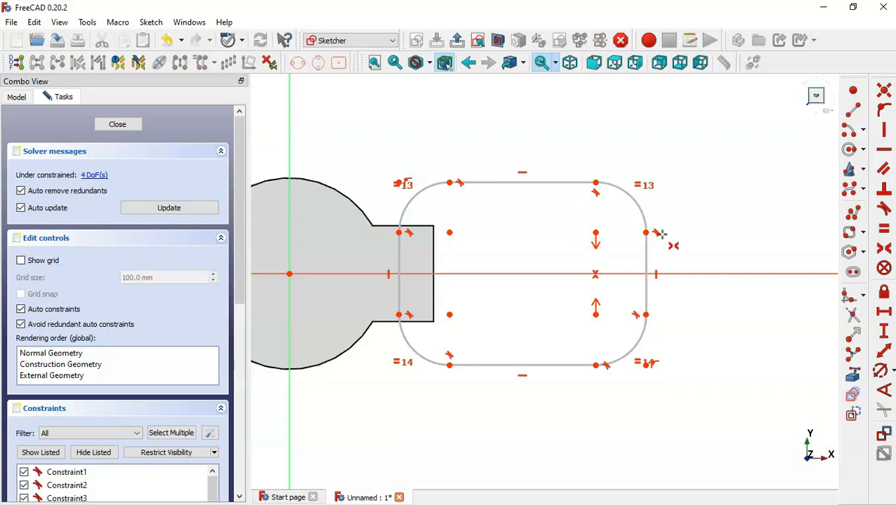
left_click(880, 371)
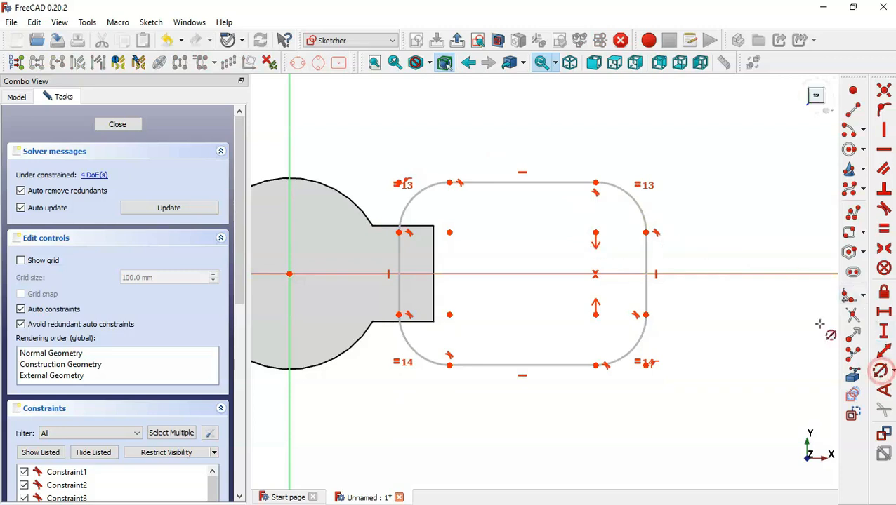
left_click(645, 213)
key("alt+Tab")
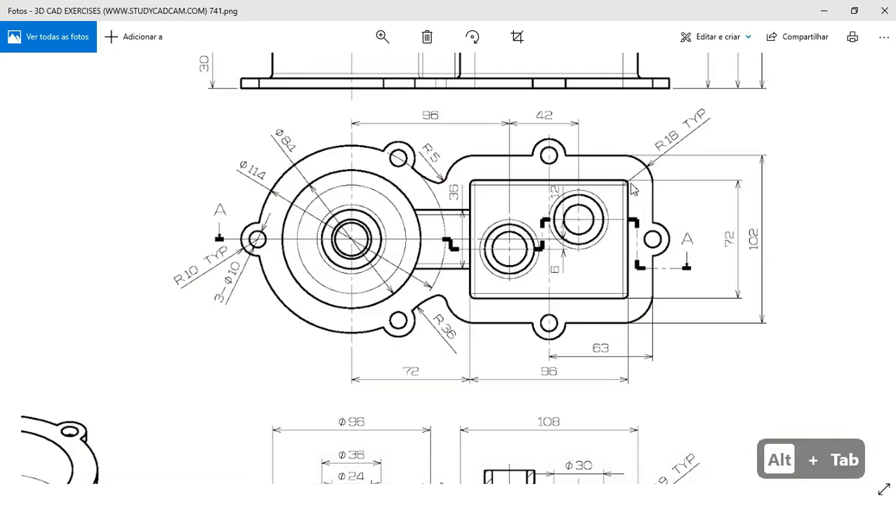
Give the rounded rectangle corners a 9 mm radius, entered as 3+6
key("alt+Tab")
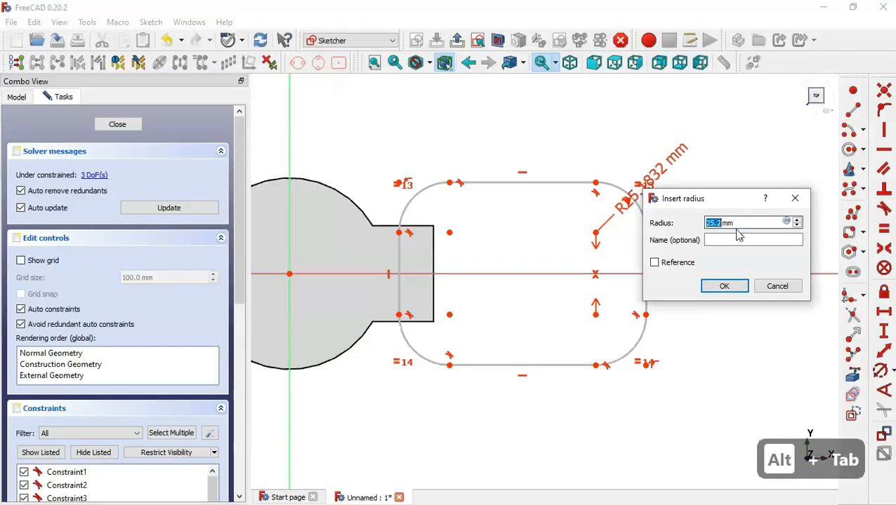
type("3+")
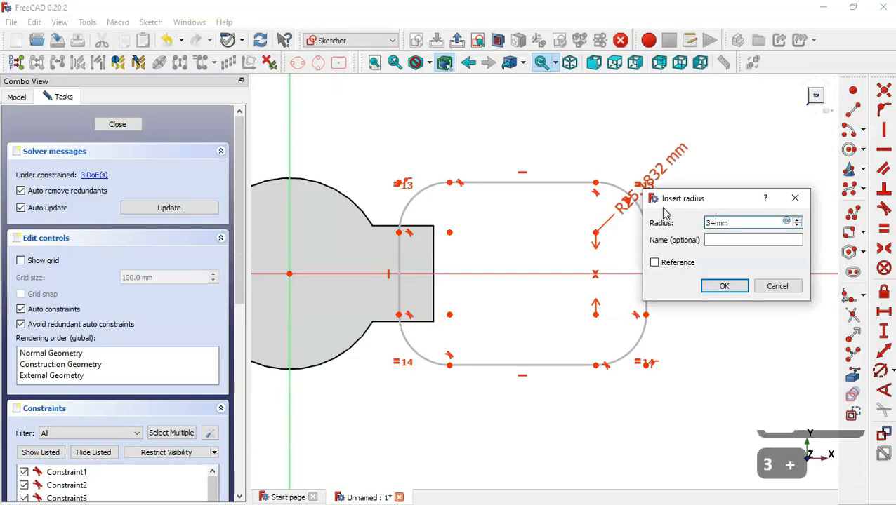
type("6")
key("Return")
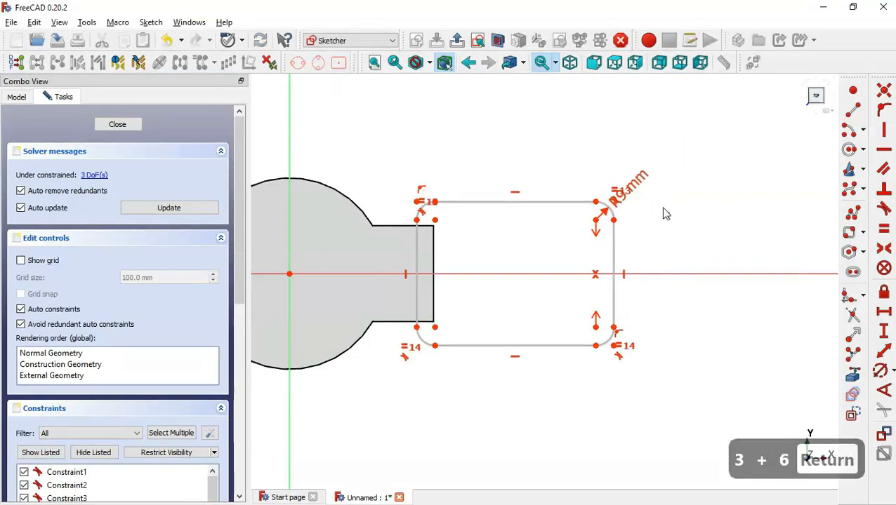
Constrain the right corners' vertical distance to 84 mm, entered as 72+6+6
left_click(885, 331)
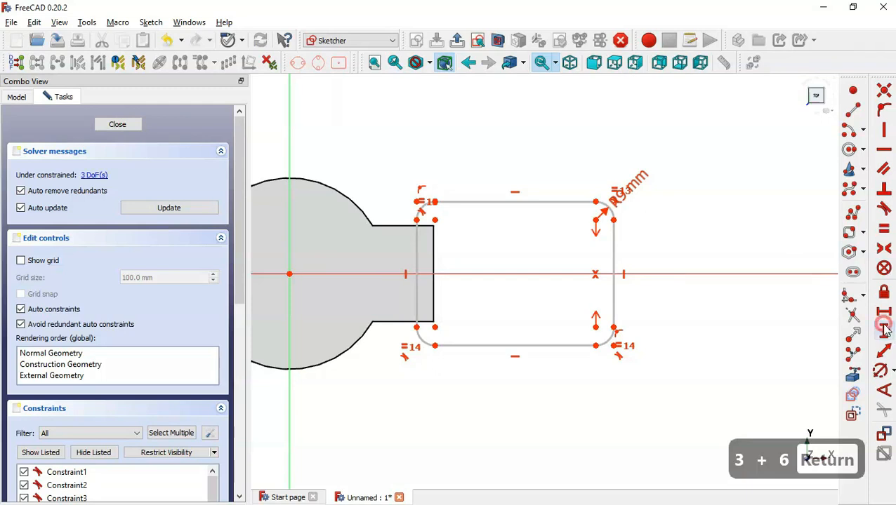
left_click(595, 345)
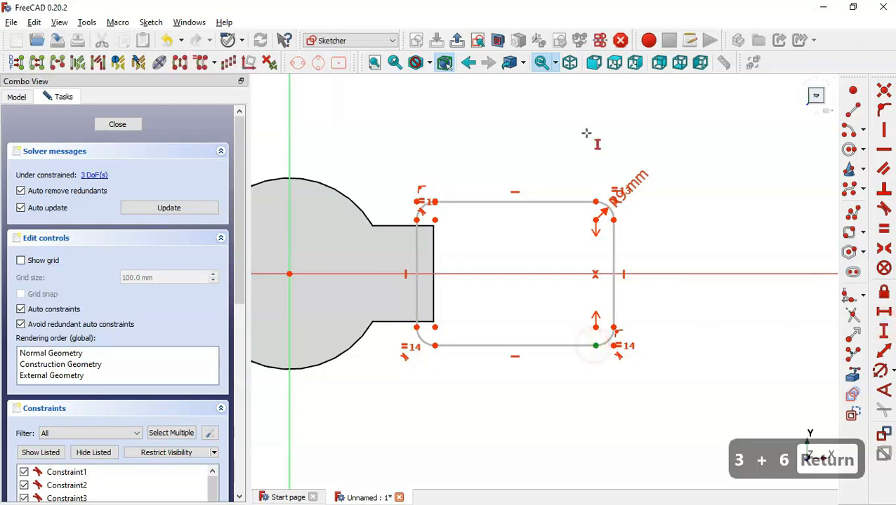
left_click(595, 202)
key("i")
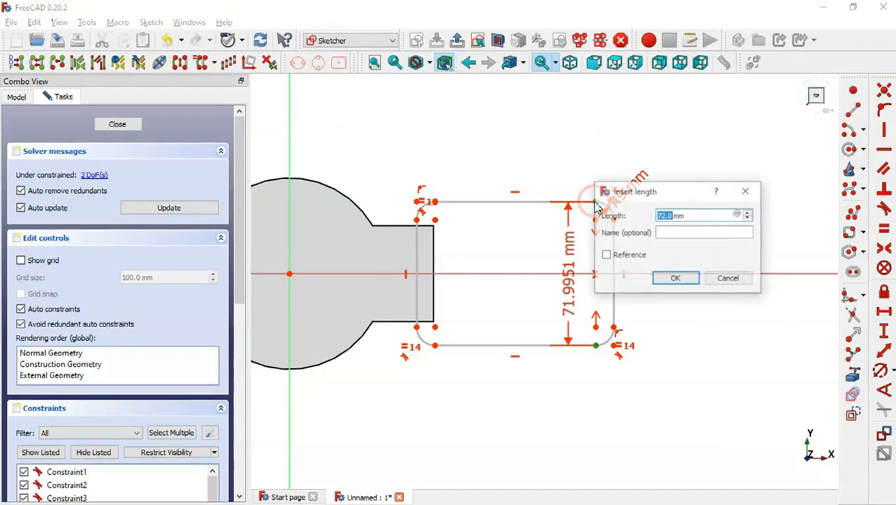
key("alt+Tab")
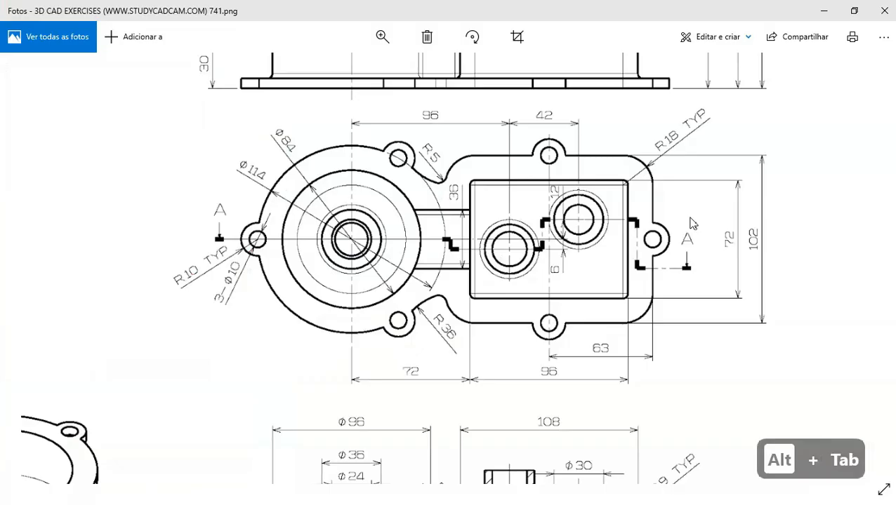
double_click(647, 219)
double_click(662, 183)
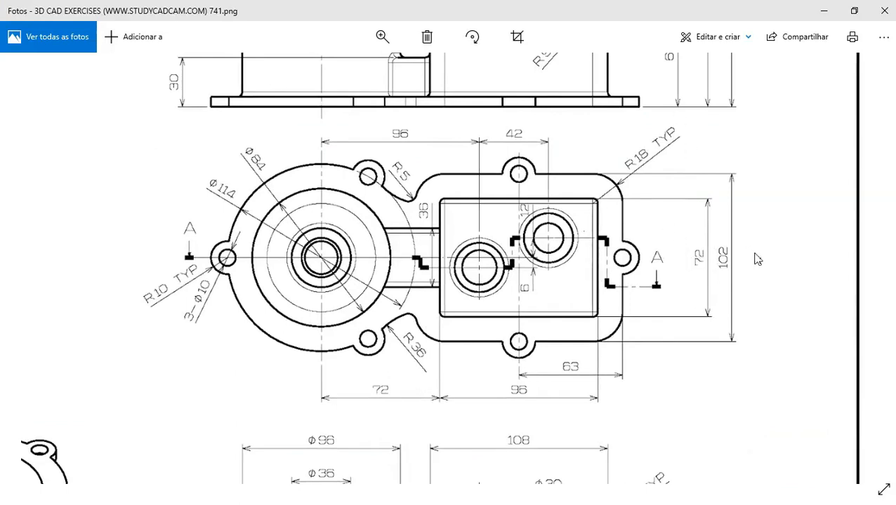
key("alt+Tab")
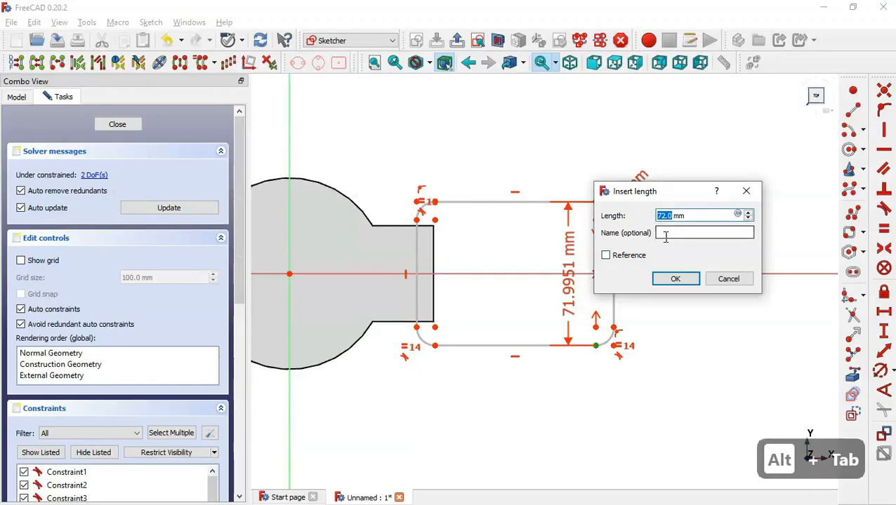
type("72+6+")
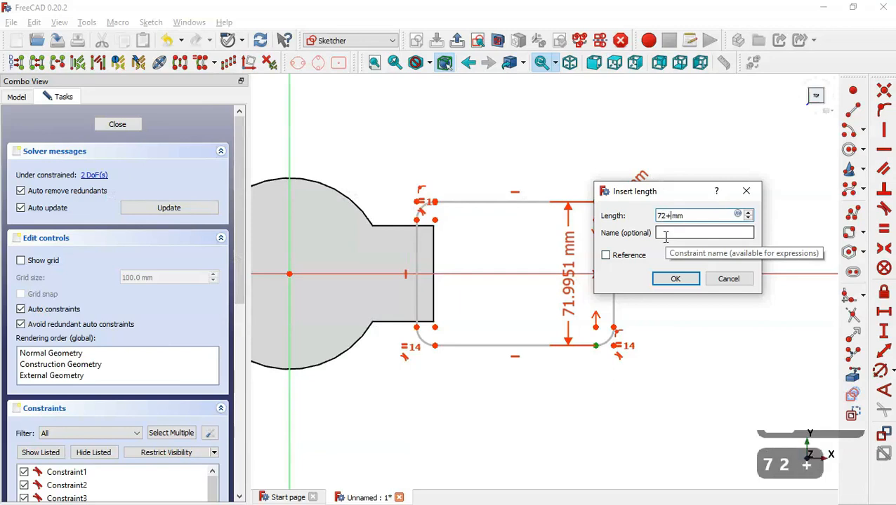
type("6")
key("Return")
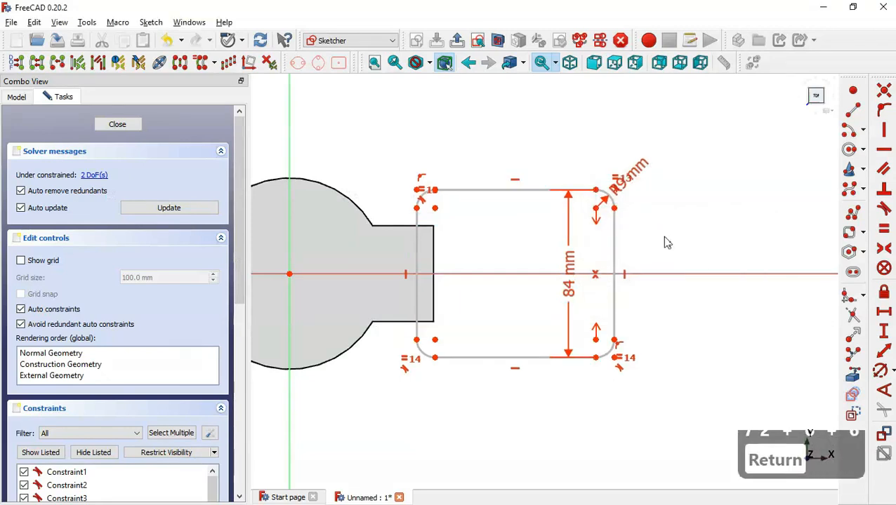
Constrain the top edge's overall horizontal width to 108 mm
left_click(883, 313)
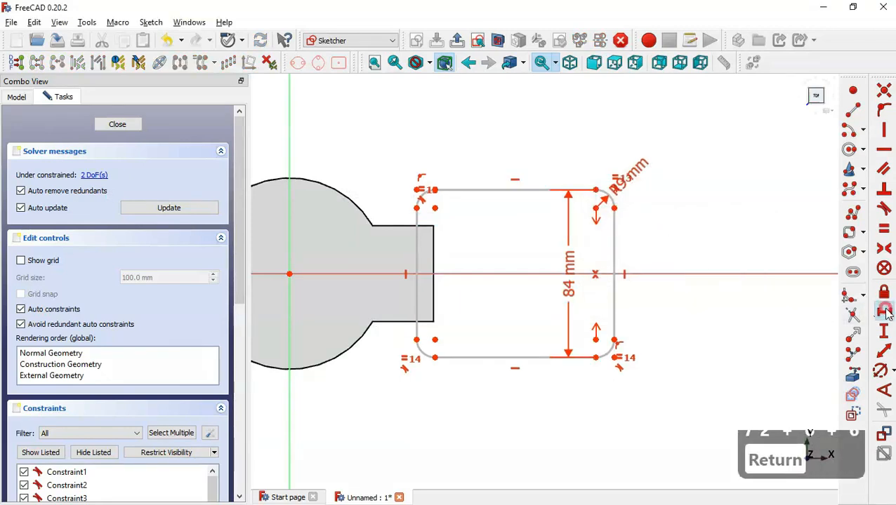
left_click(416, 208)
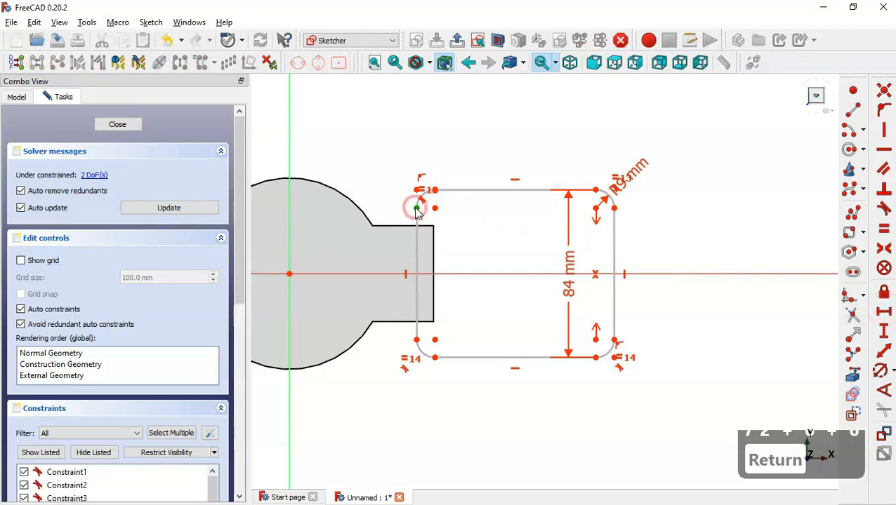
left_click(615, 208)
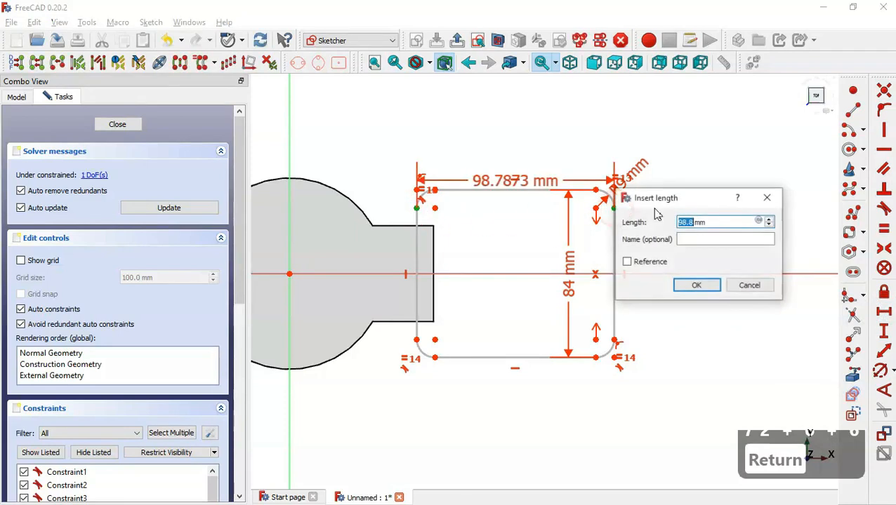
key("alt+Tab")
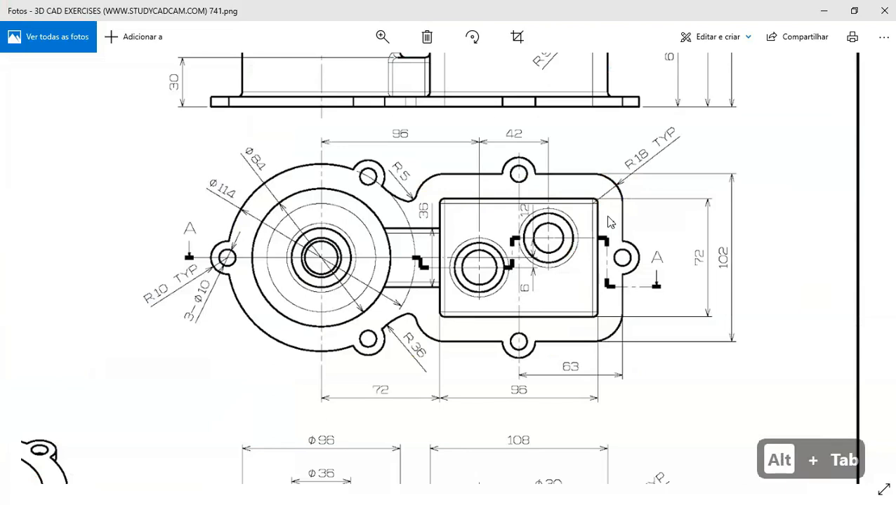
key("Down")
key("Down")
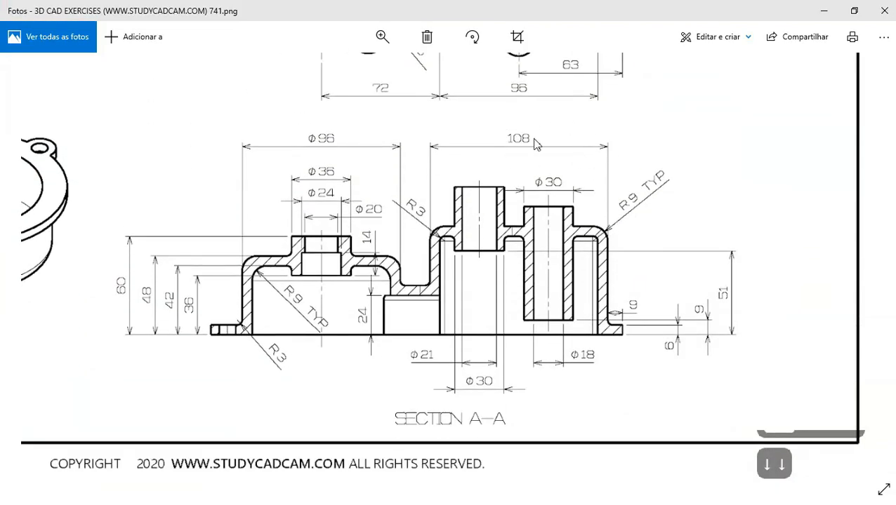
key("alt+Tab")
type("108")
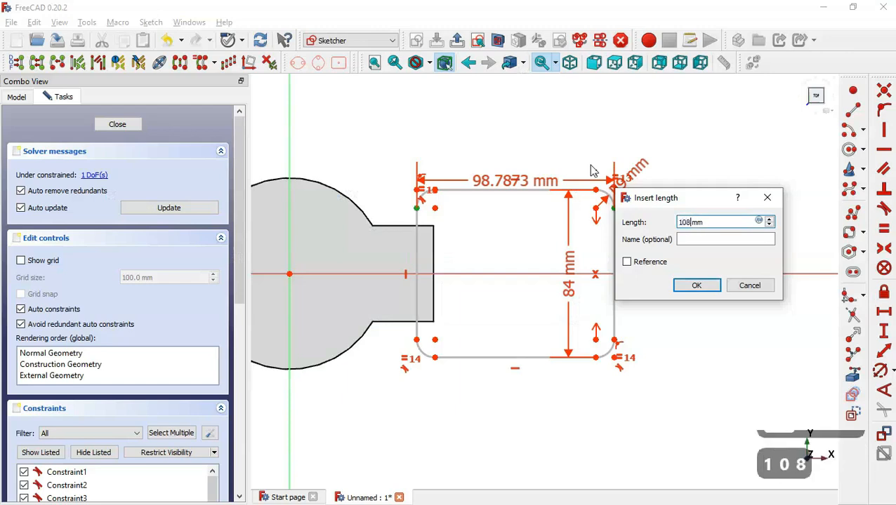
key("Return")
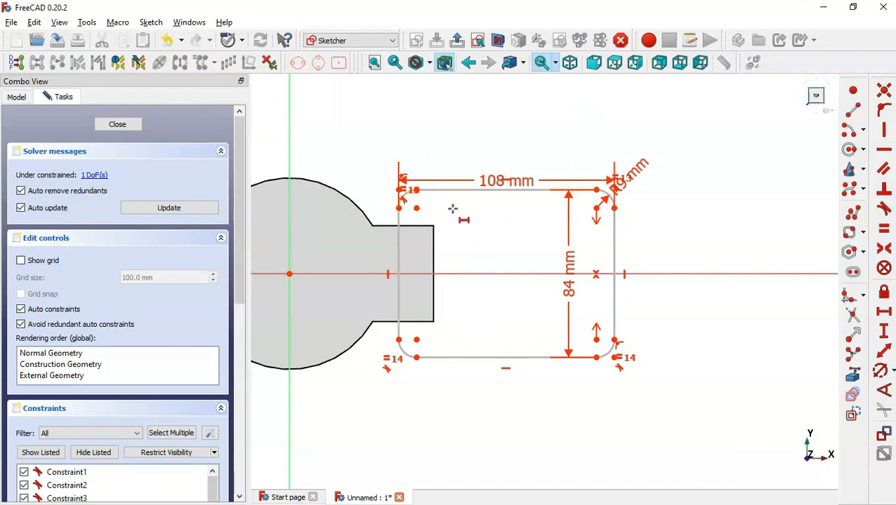
Reference the neck's end edge and set a 6 mm gap from the outline's top-left arc
scroll(454, 210, "up", 1)
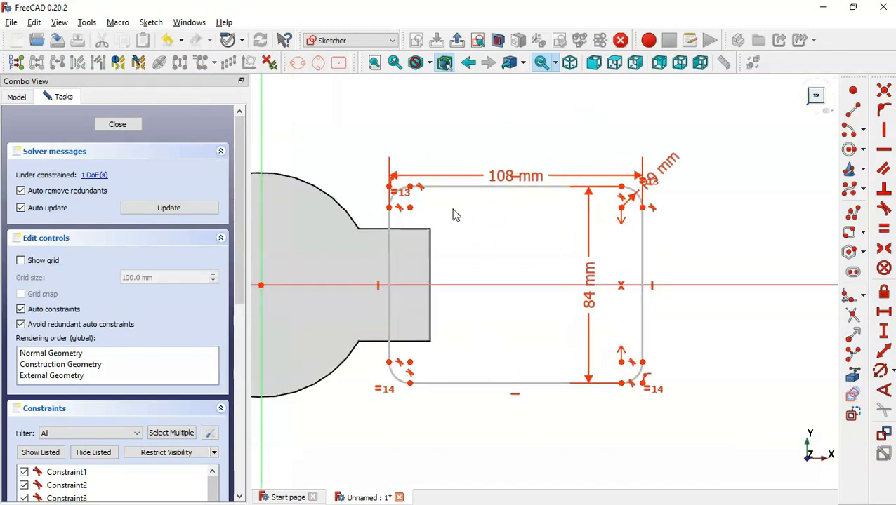
left_click(854, 377)
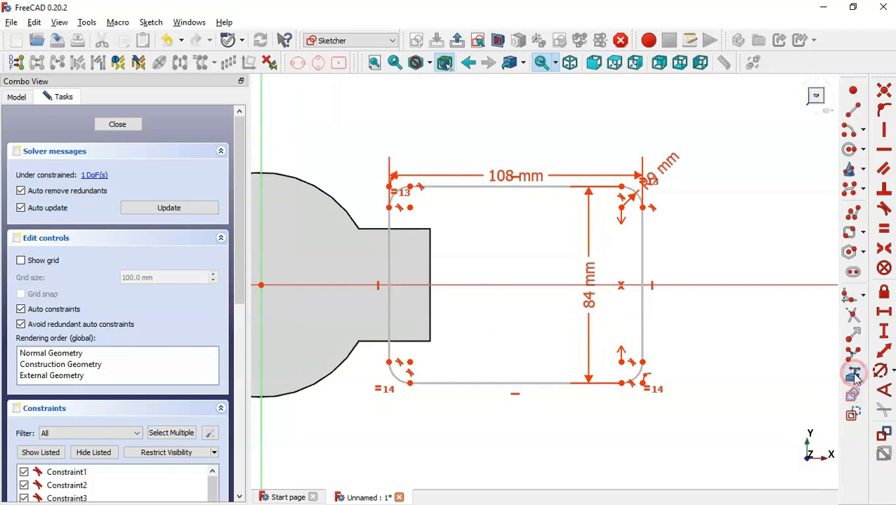
left_click(430, 263)
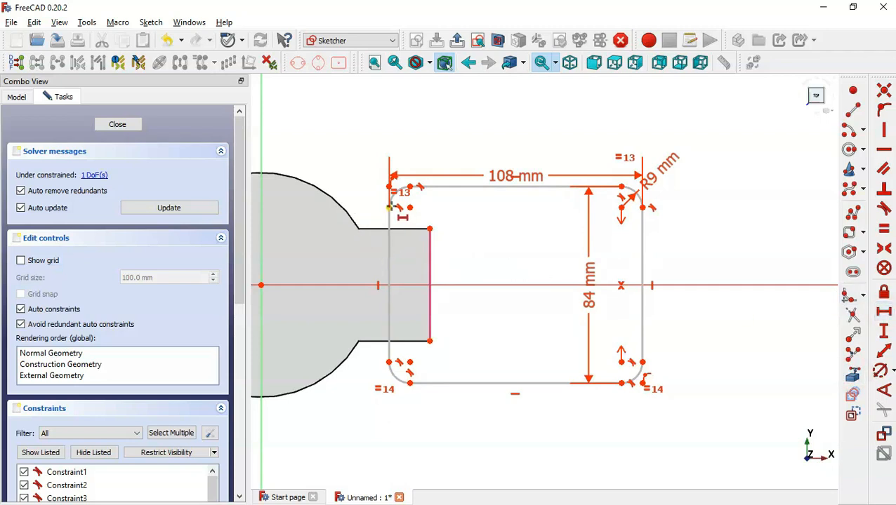
left_click(391, 207)
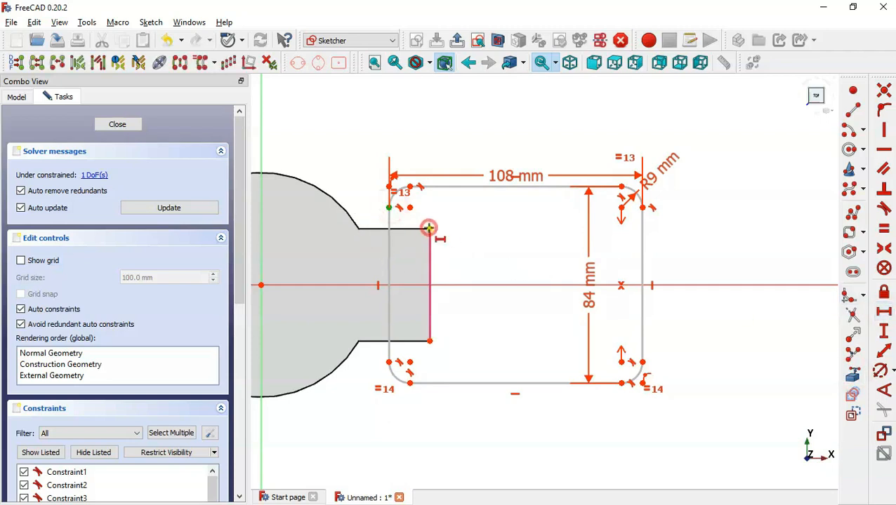
left_click(429, 228)
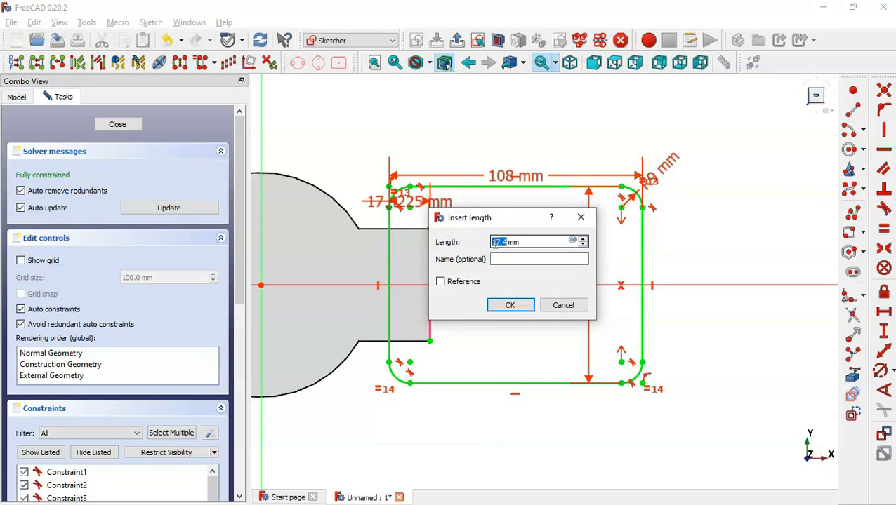
type("6")
key("Return")
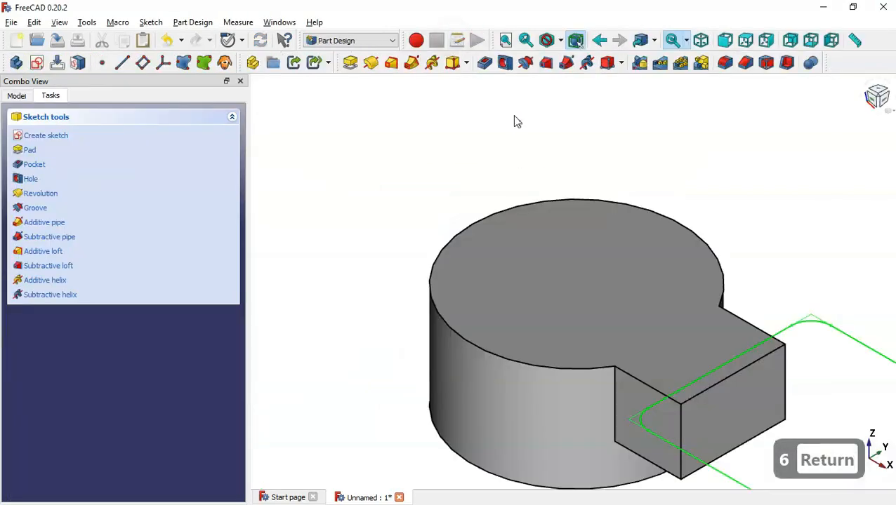
Pad the closed rounded-rectangle sketch 66 mm in the reversed direction
left_click(456, 40)
left_click(350, 64)
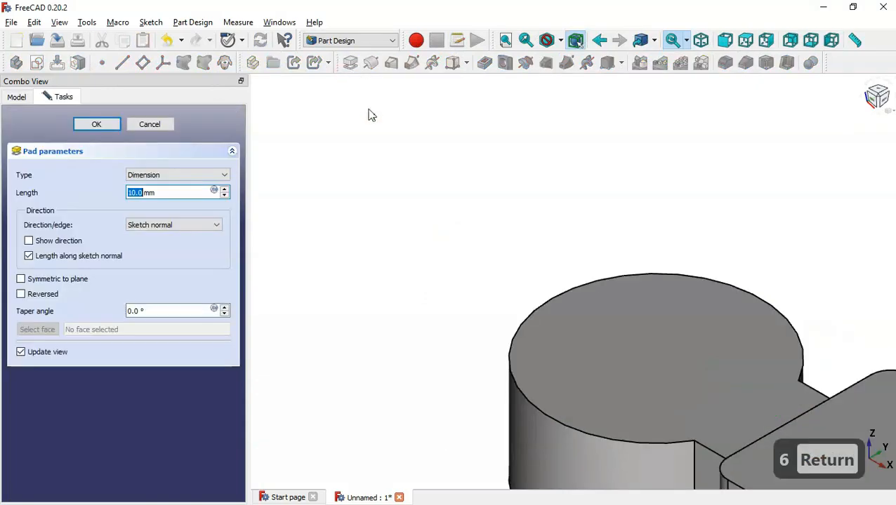
left_click(380, 148)
key("Home")
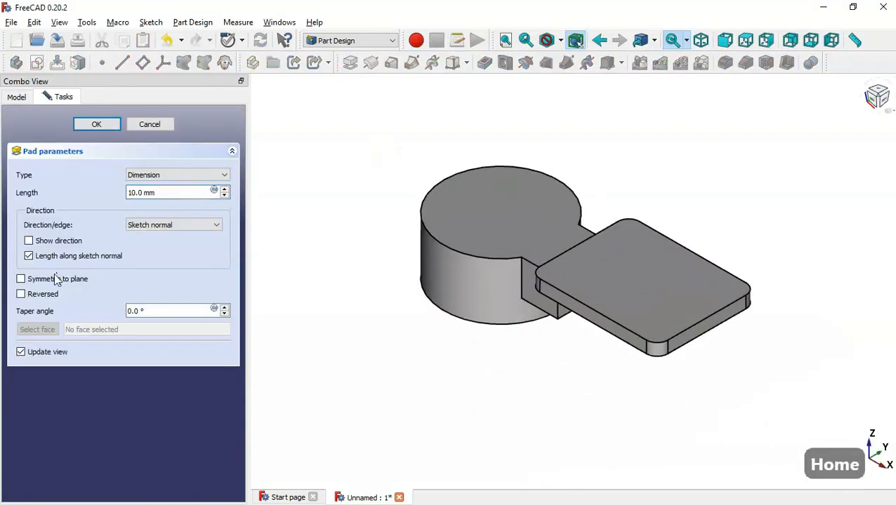
left_click(56, 298)
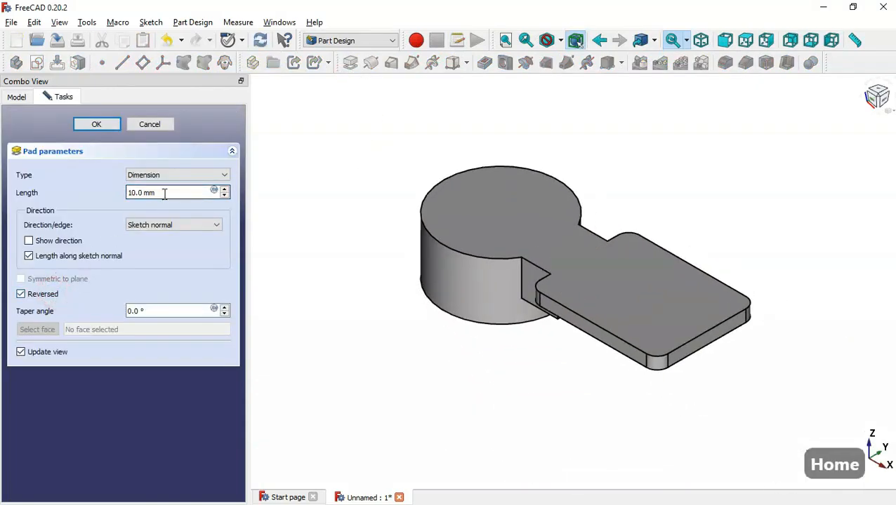
left_click_drag(167, 194, 94, 191)
key("alt+Tab")
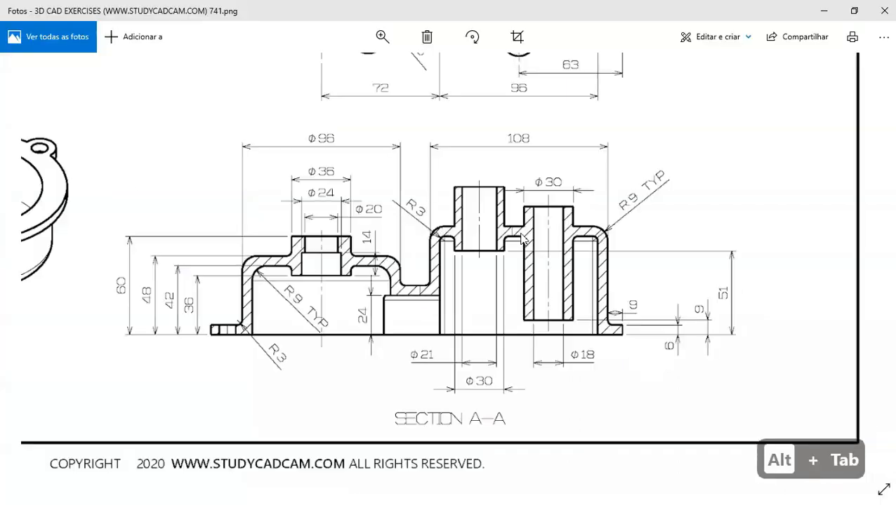
key("Up")
key("Up")
key("Up")
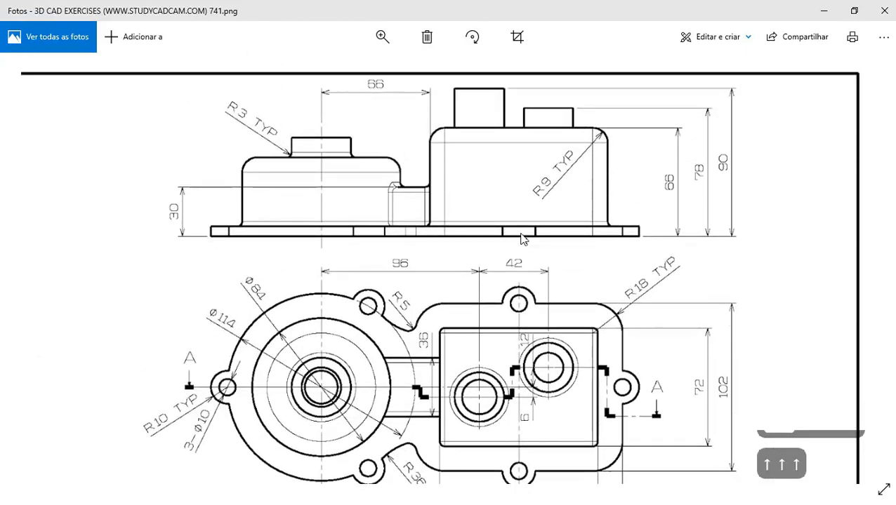
key("alt+Tab")
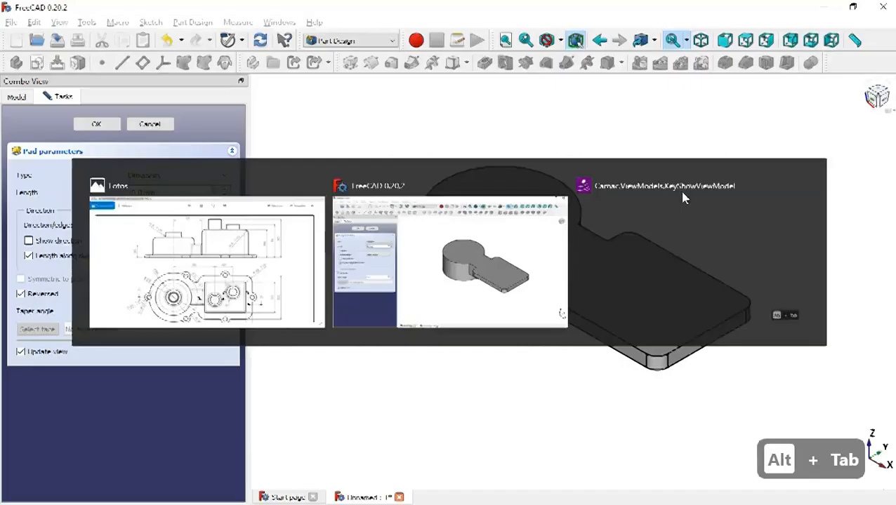
type("66")
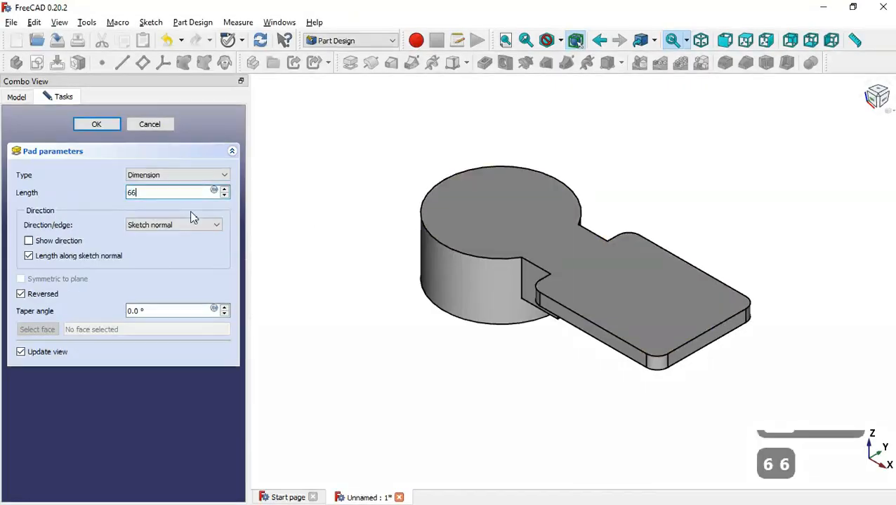
key("Return")
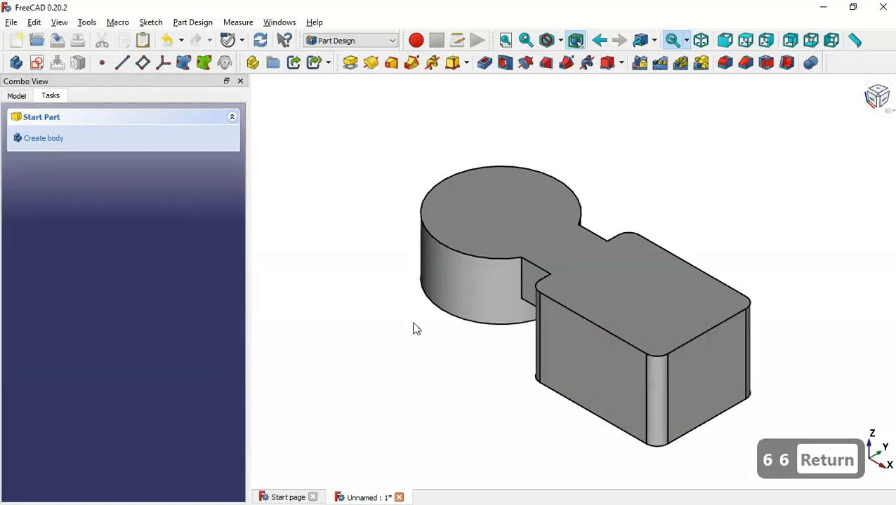
key("alt+Tab")
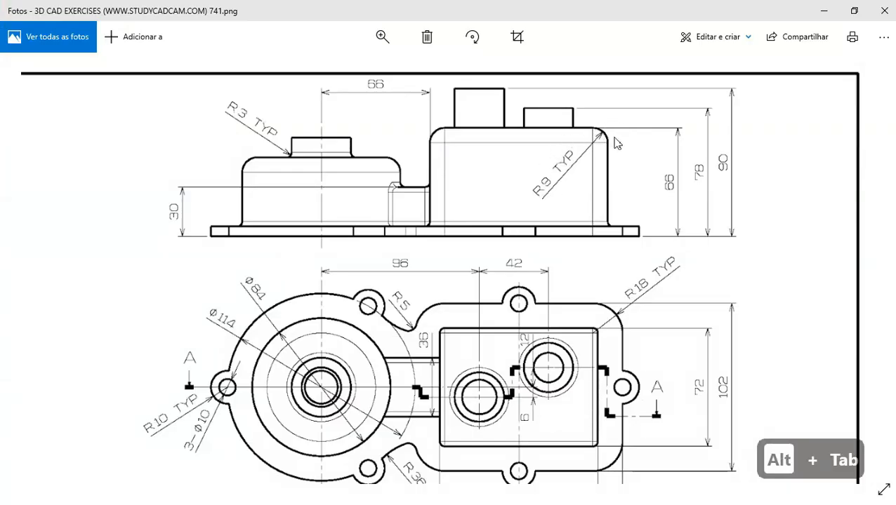
Fillet the block's and the cylinder's bottom-face edges with a 9 mm radius
key("alt+Tab")
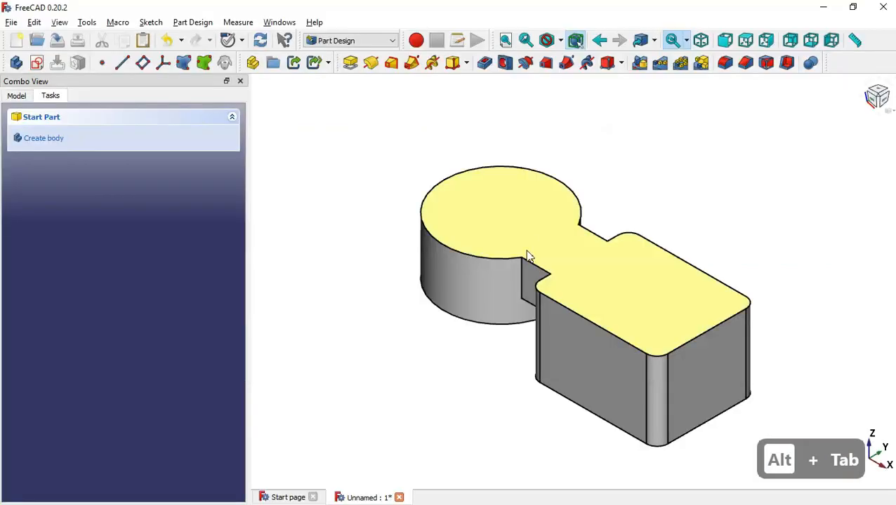
middle_click_drag(459, 406, 620, 358)
left_click(620, 358)
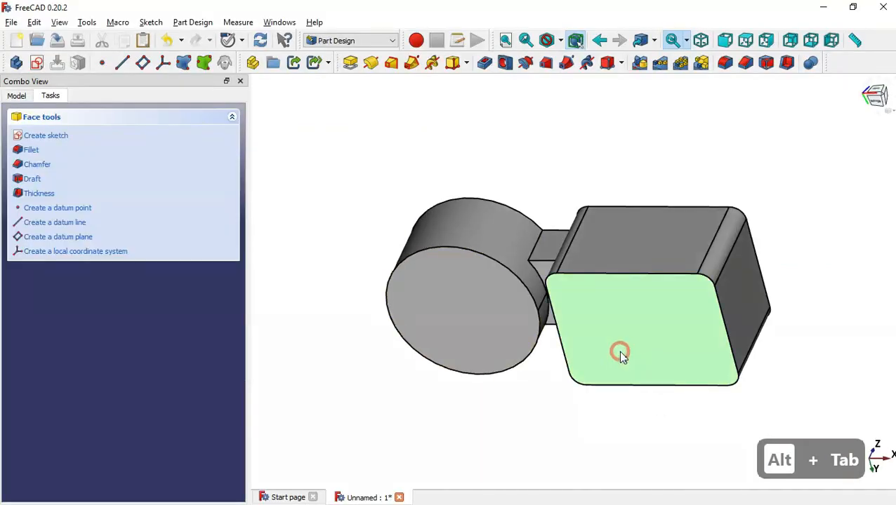
left_click(726, 64)
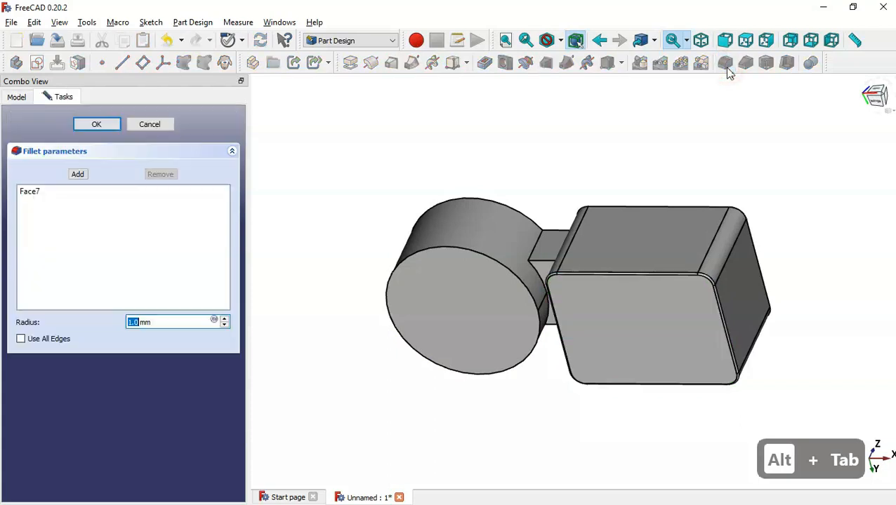
triple_click(168, 320)
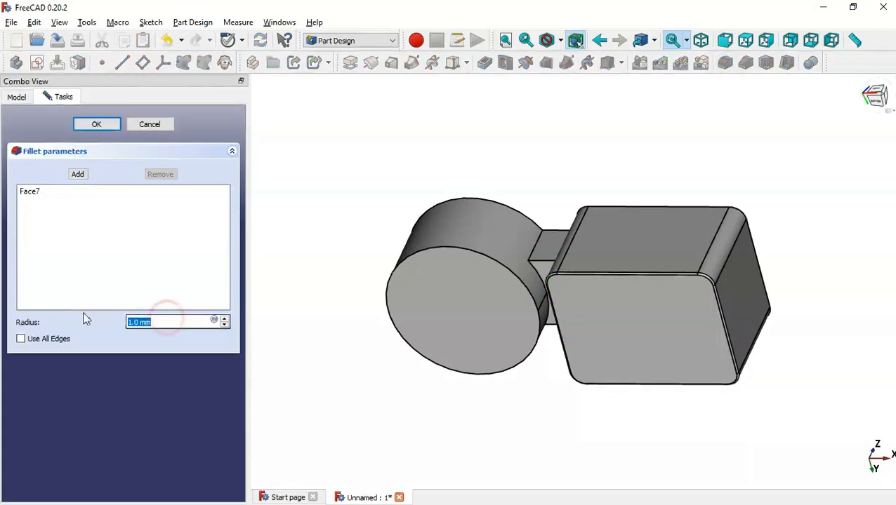
type("9")
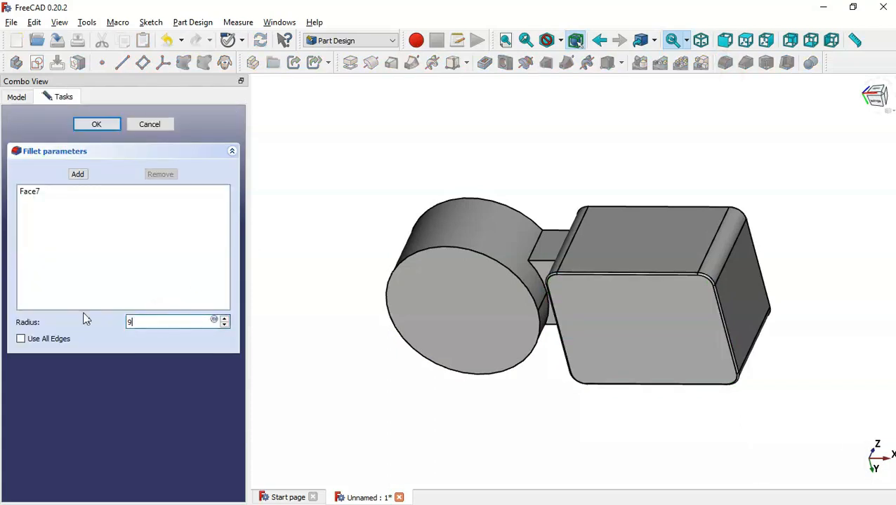
left_click(77, 174)
left_click(478, 321)
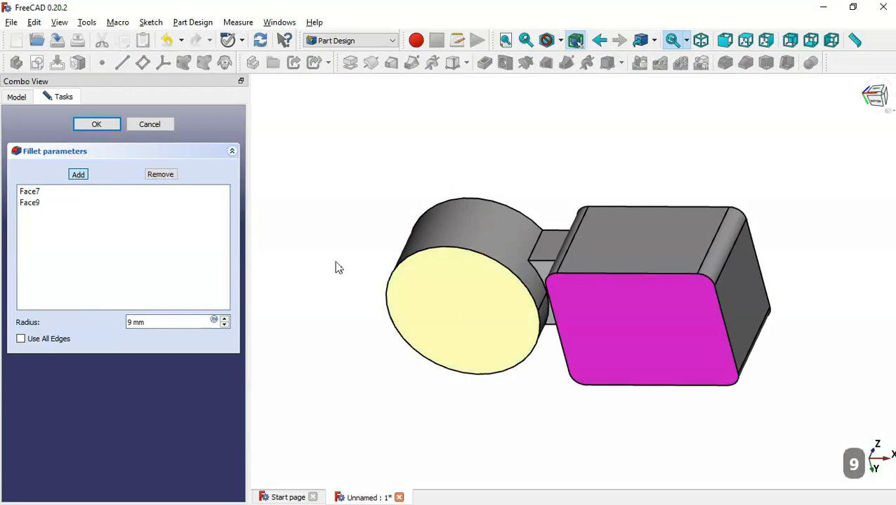
left_click(97, 124)
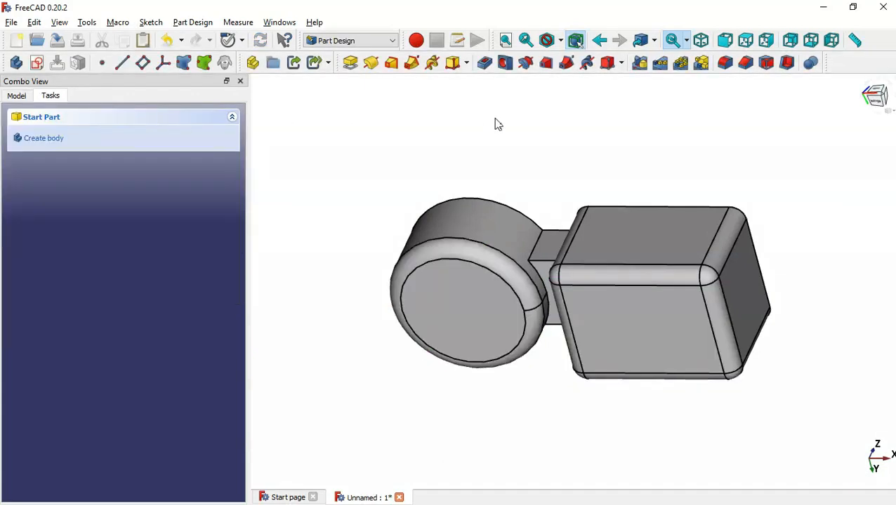
middle_click_drag(555, 128, 495, 259)
Start a Thickness feature that hollows the housing with its top face open
key("Home")
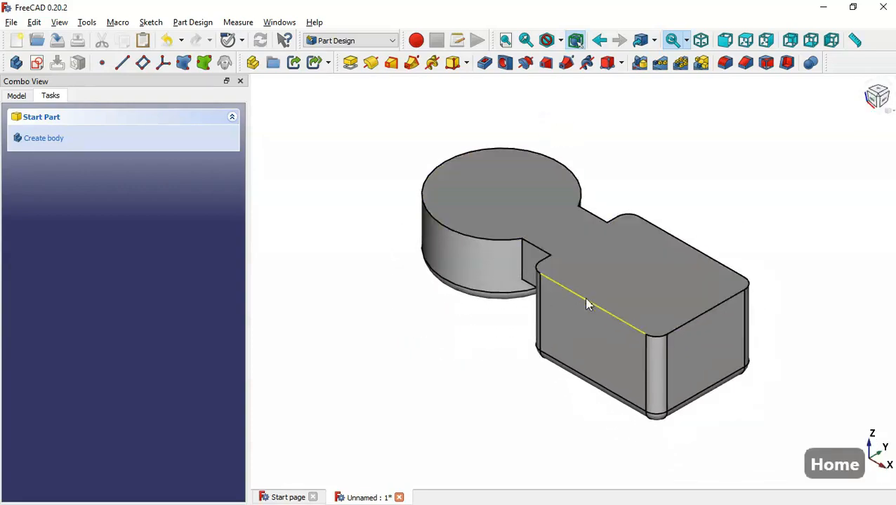
key("alt+Tab")
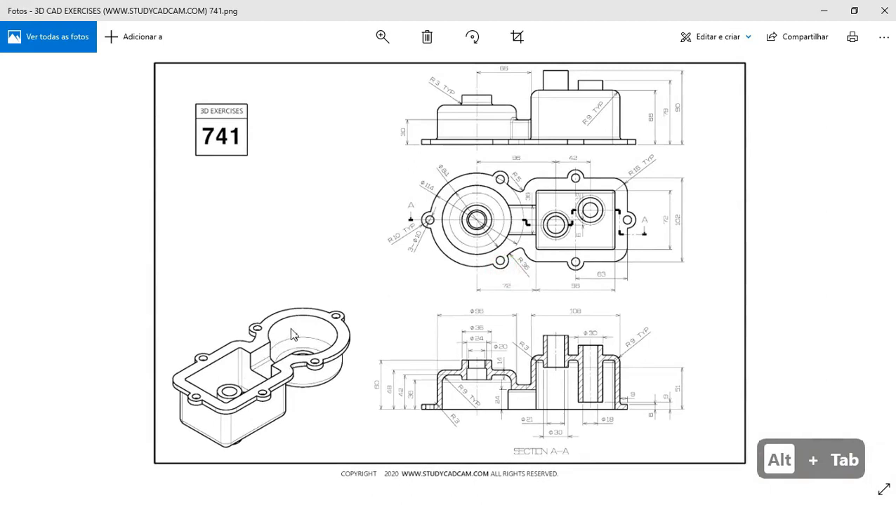
key("alt+Tab")
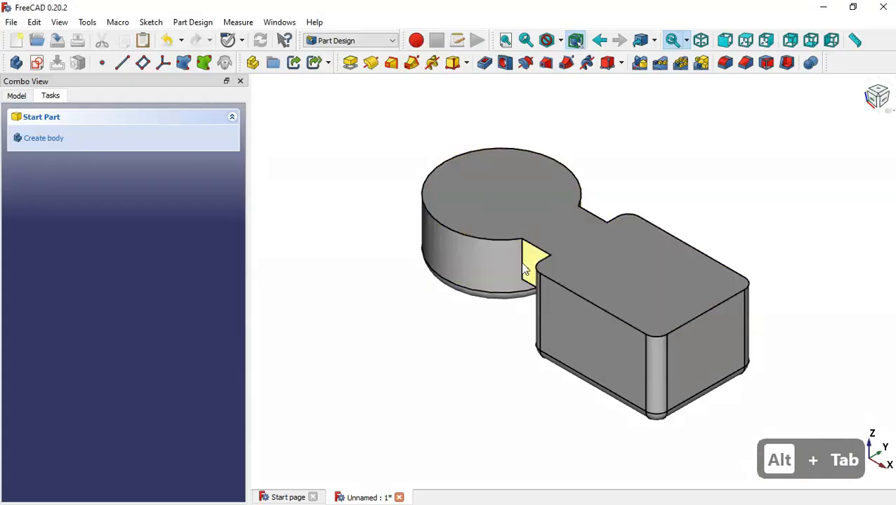
left_click(652, 283)
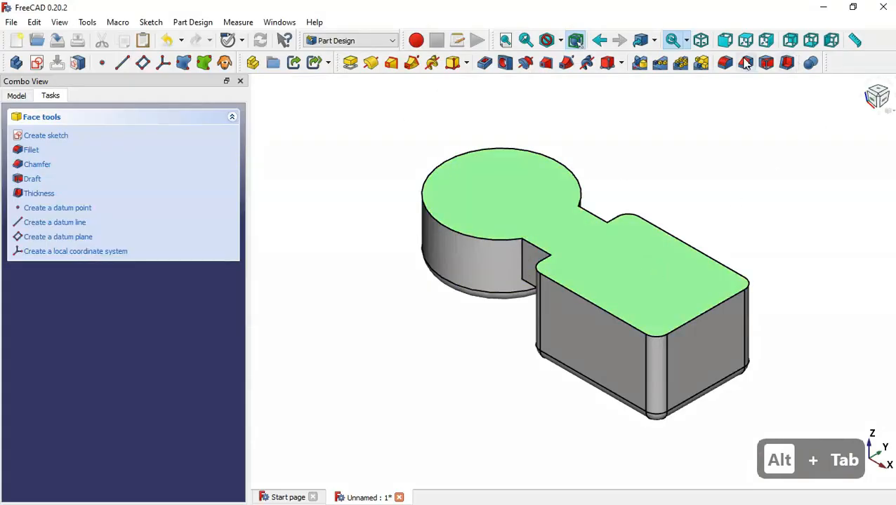
left_click(787, 63)
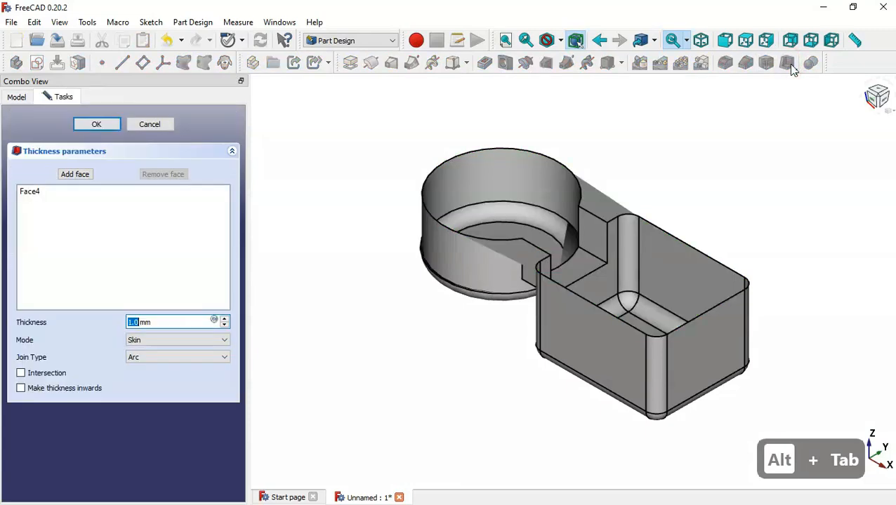
middle_click_drag(674, 190, 683, 231)
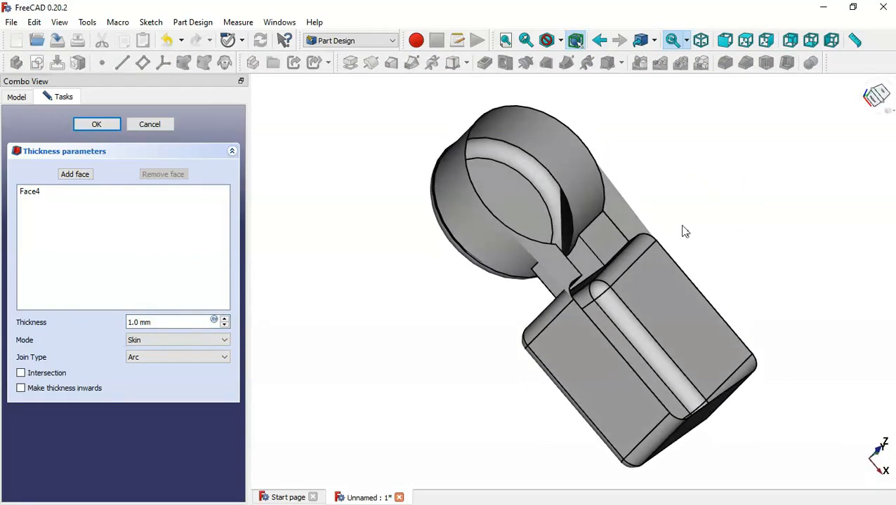
key("Home")
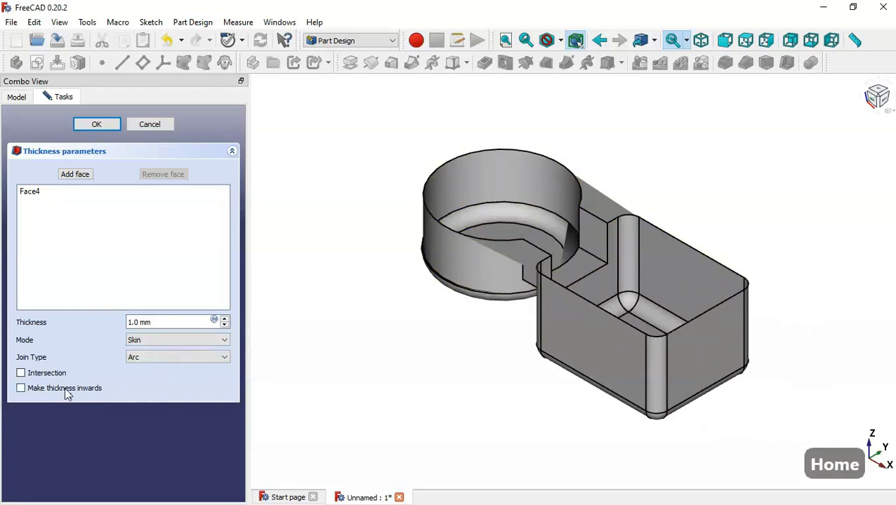
Try a 6 mm inward wall thickness, then cancel after the BRep_API error
left_click(94, 391)
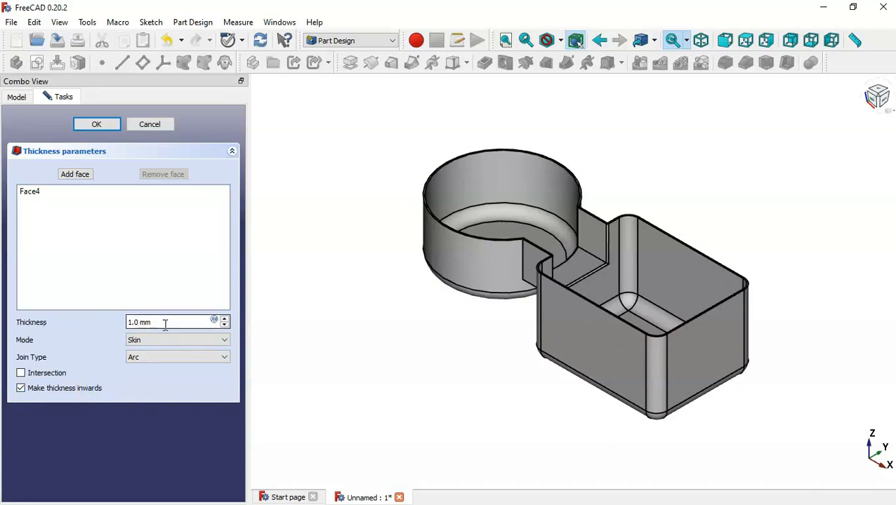
left_click_drag(168, 323, 64, 313)
key("alt+Tab")
scroll(660, 373, "up", 3)
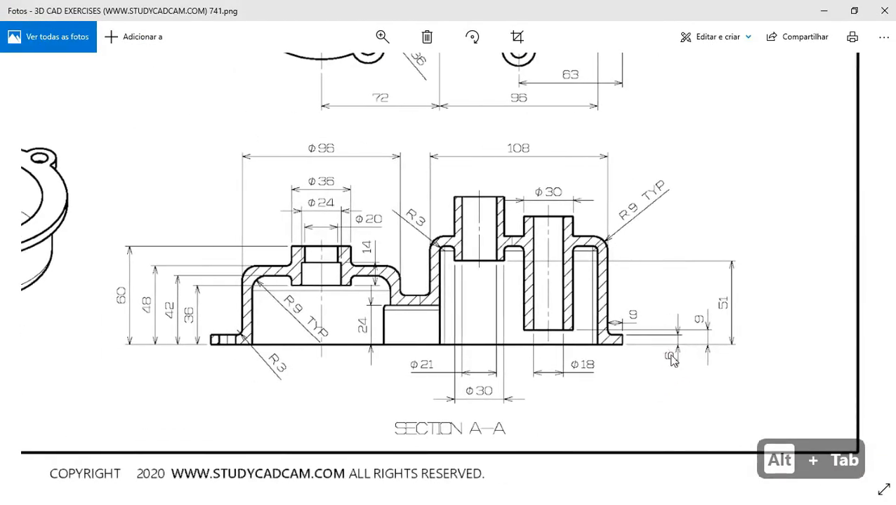
key("alt+Tab")
type("6")
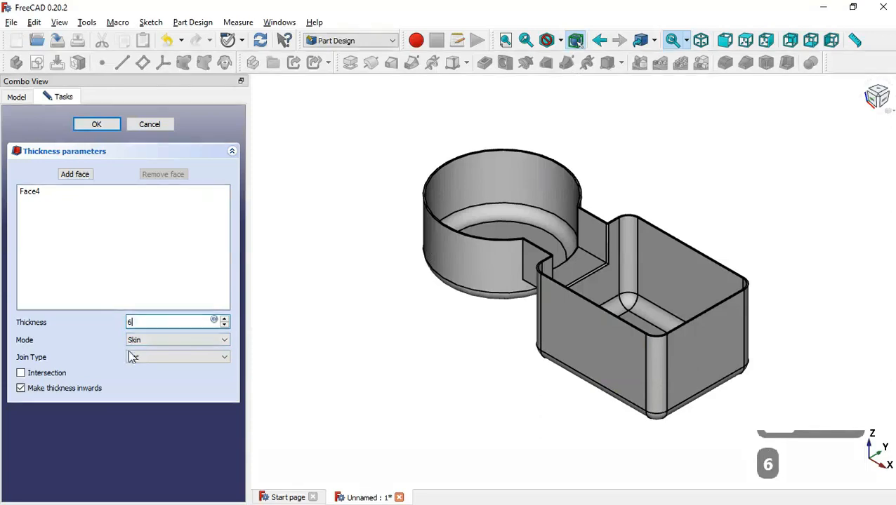
left_click(334, 330)
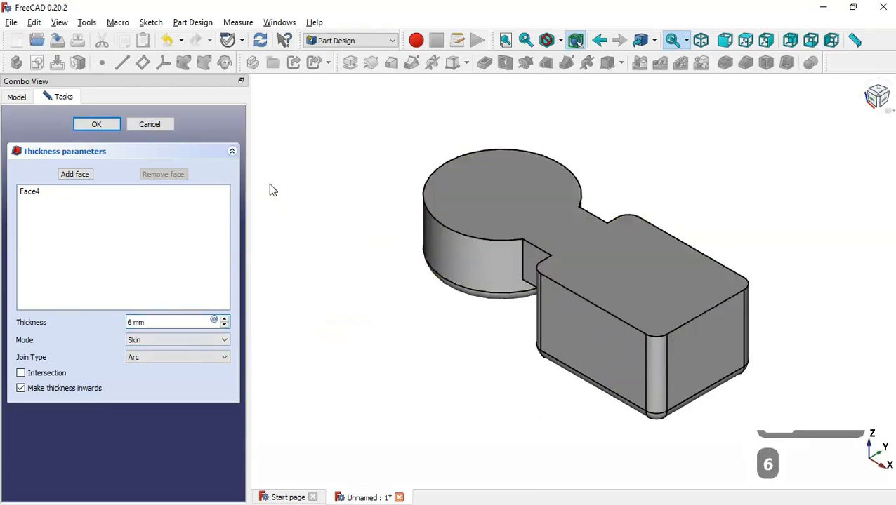
left_click(92, 126)
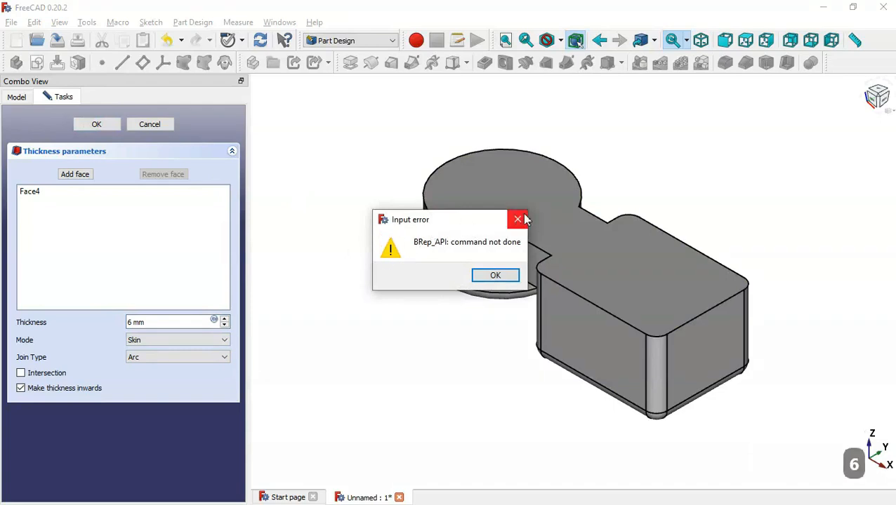
left_click(517, 222)
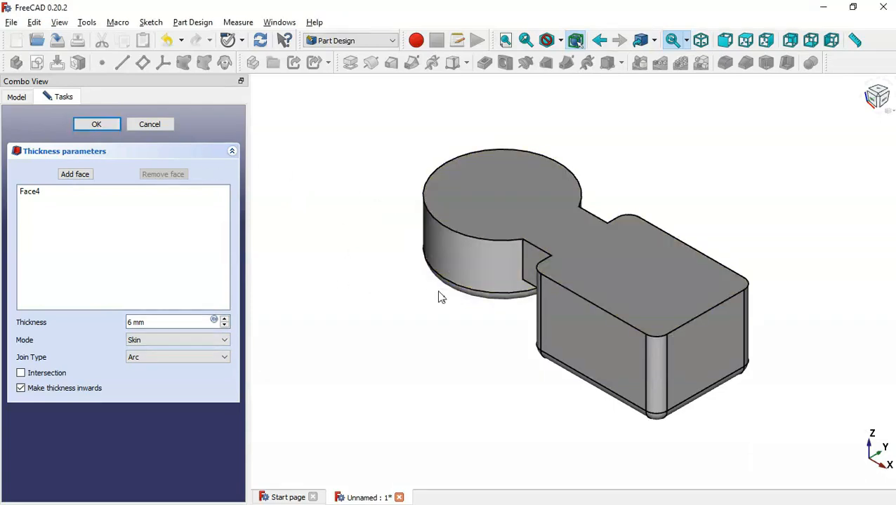
left_click(151, 126)
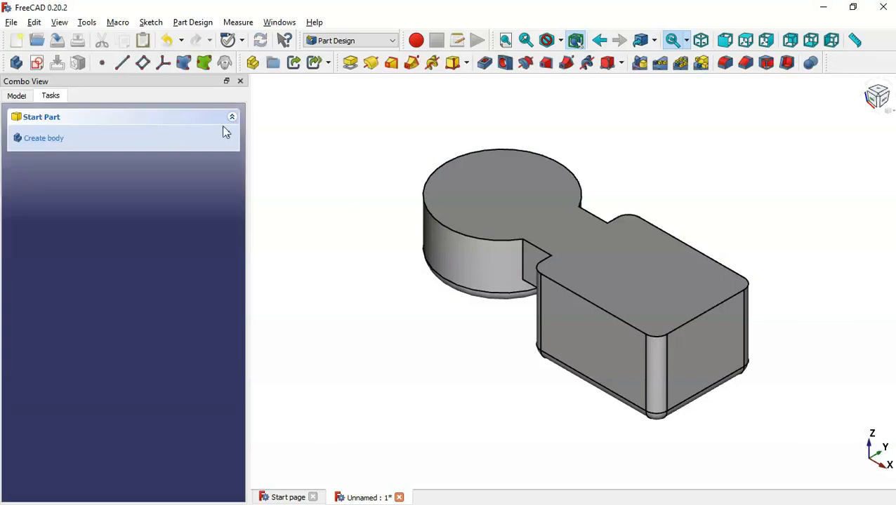
Copy only the Pad's base Sketch, without its dependencies
left_click(18, 96)
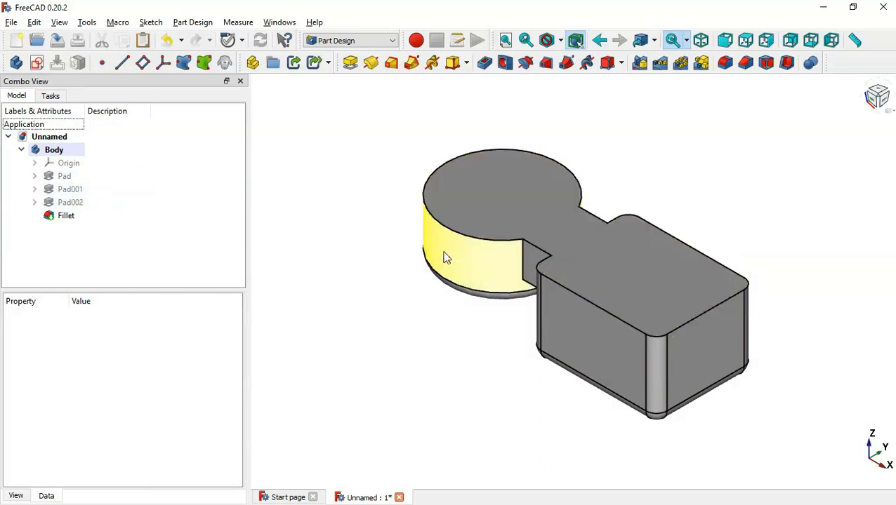
left_click(422, 302)
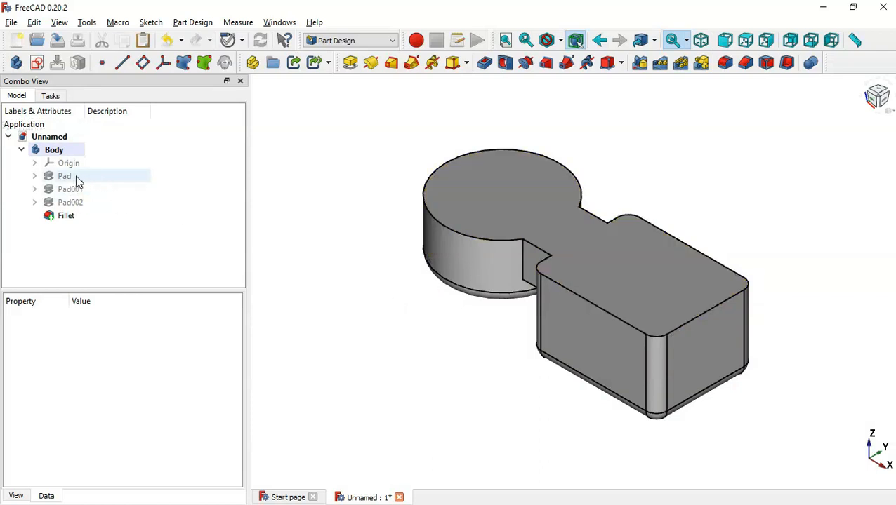
left_click(34, 176)
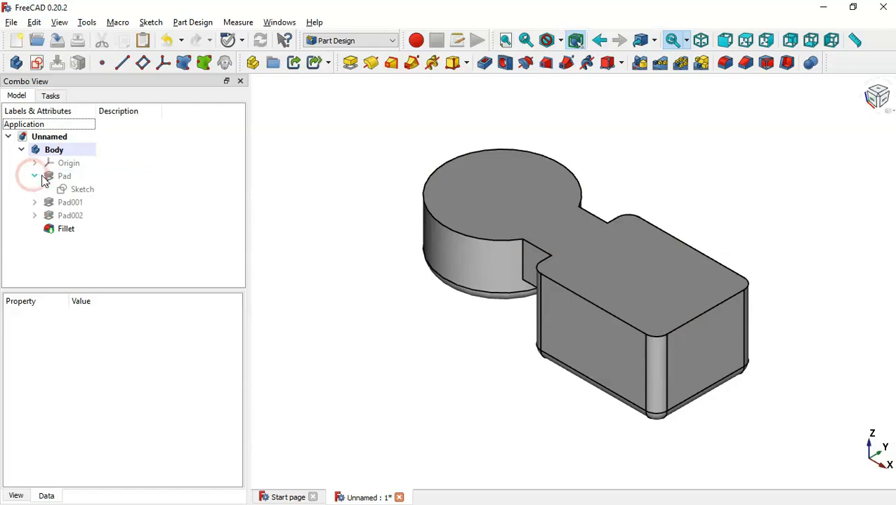
left_click(83, 189)
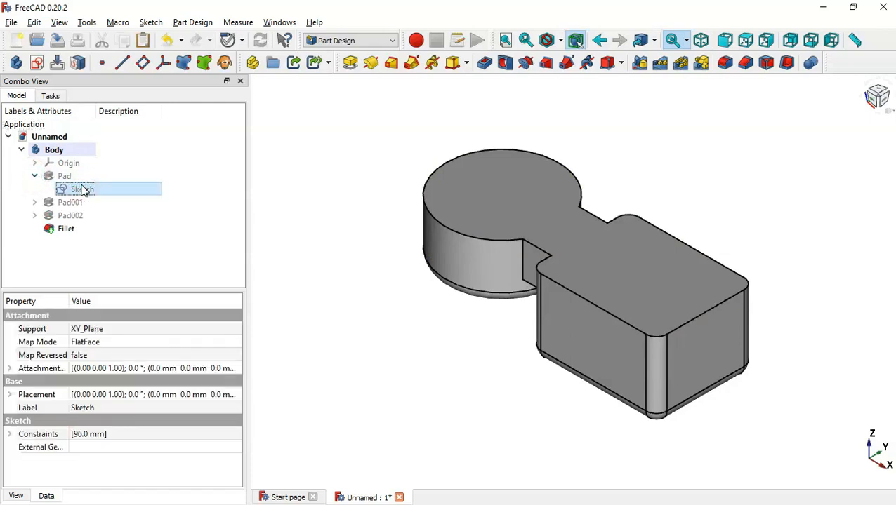
right_click(83, 189)
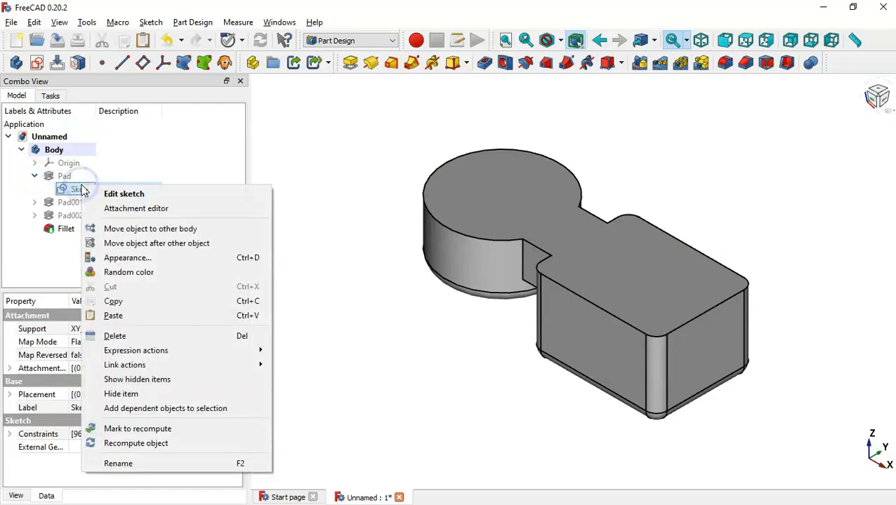
left_click(180, 303)
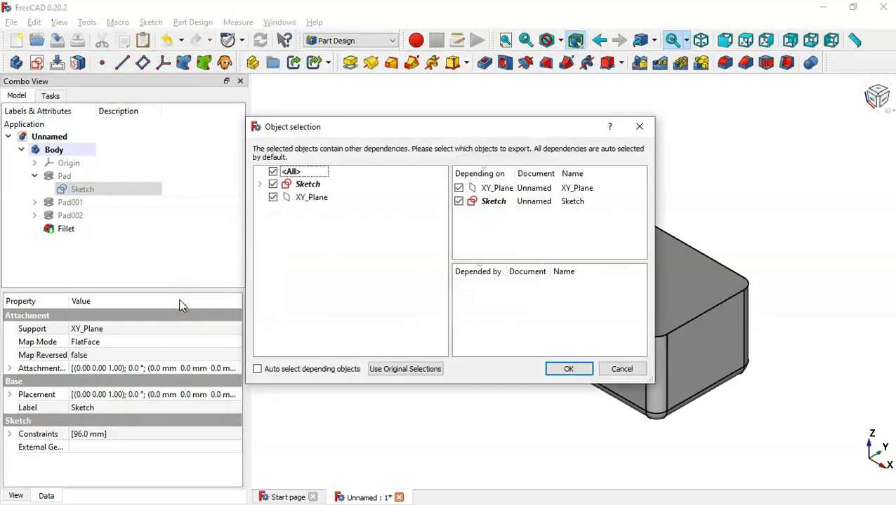
left_click(273, 172)
left_click(273, 185)
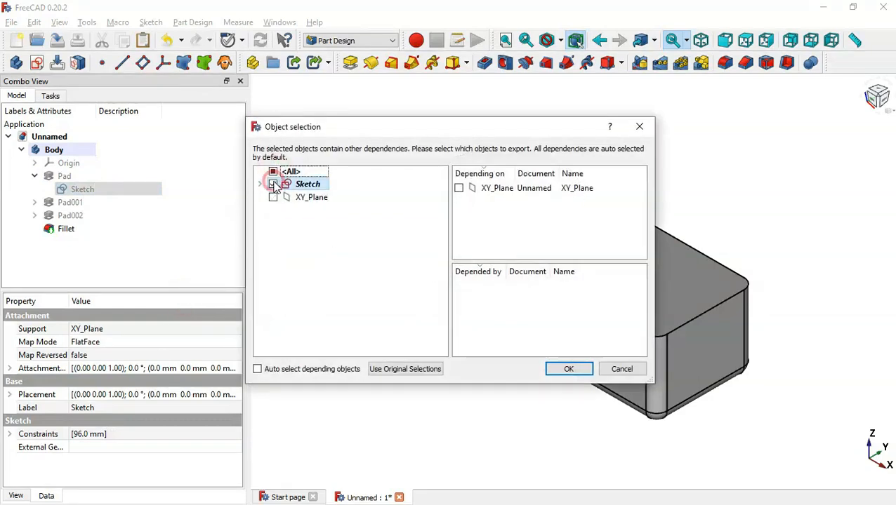
key("Return")
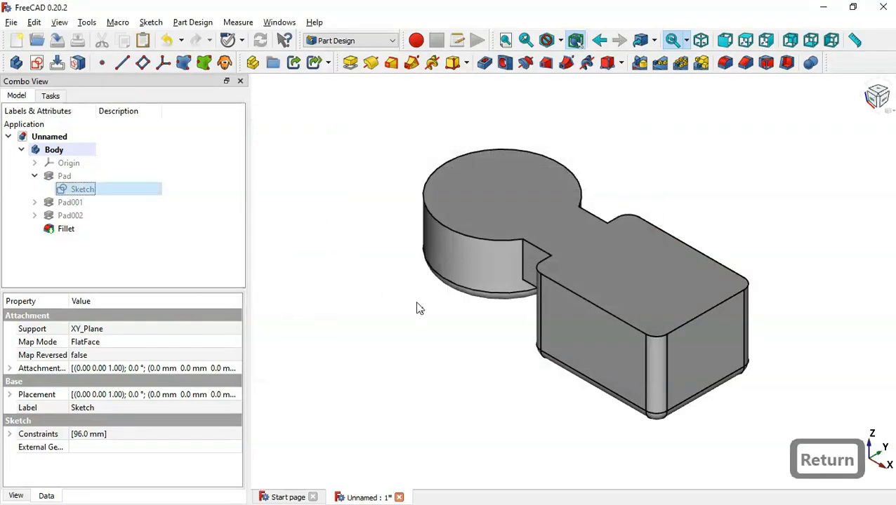
Paste the copy as Sketch003 and move it into the Body
left_click(144, 41)
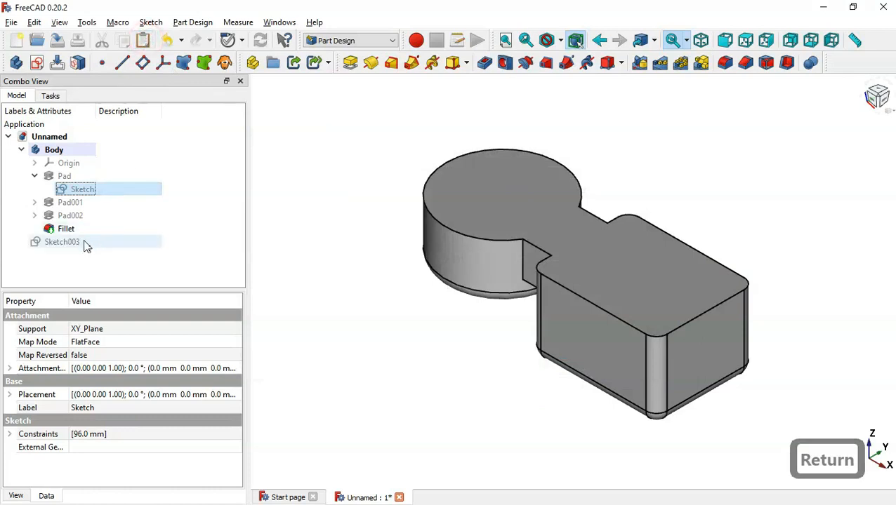
left_click(83, 242)
mouse_move(51, 243)
left_mouse_down()
mouse_move(200, 199)
mouse_move(115, 158)
left_mouse_up()
left_click(108, 236)
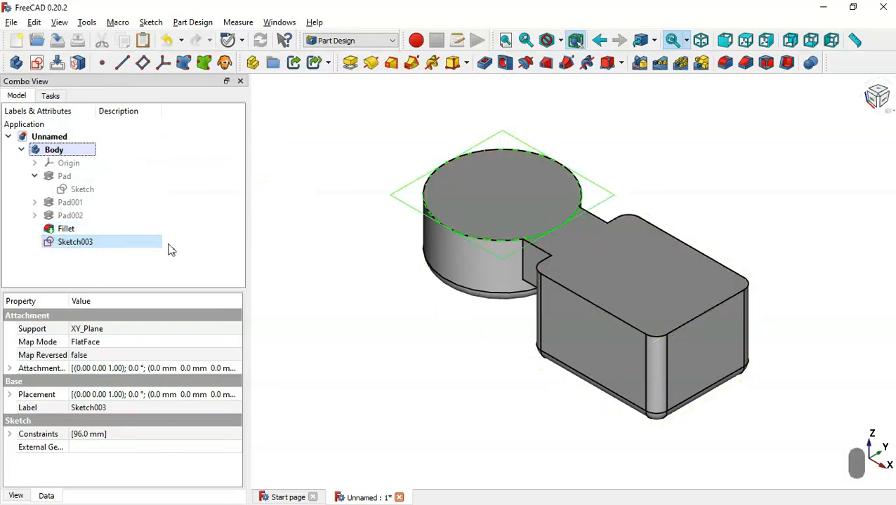
Change Sketch003's circle diameter from 96 mm to 84 mm
double_click(142, 243)
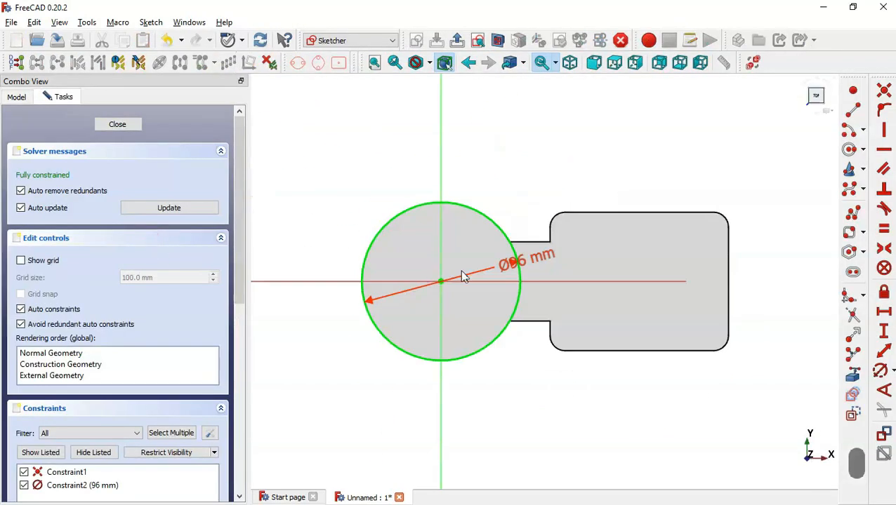
left_click_drag(535, 265, 570, 147)
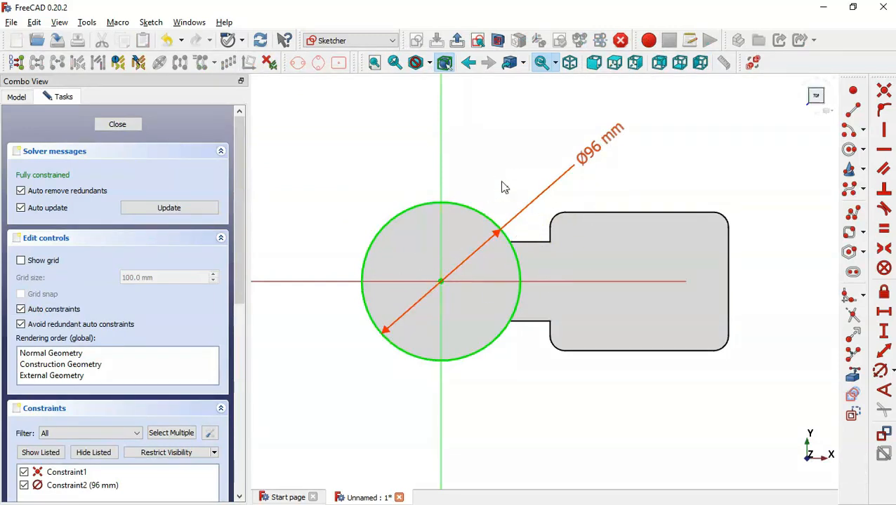
double_click(597, 149)
key("alt+Tab")
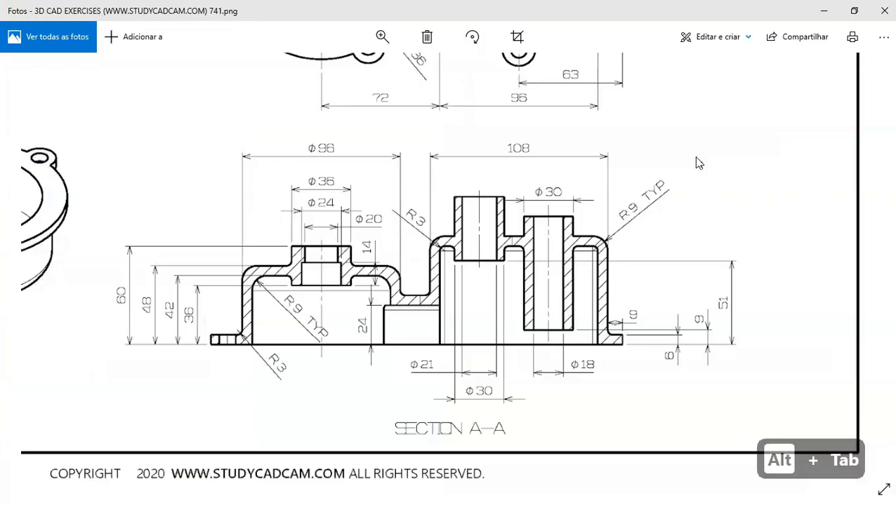
key("Up")
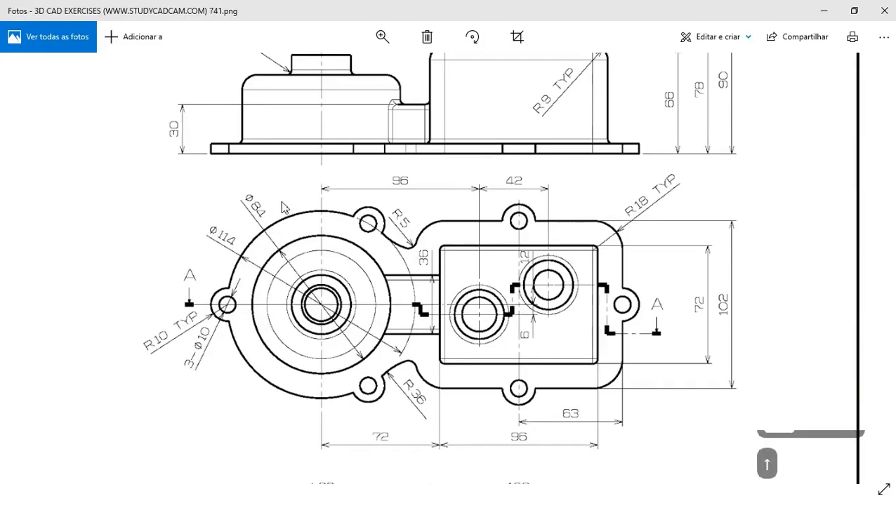
key("alt+Tab")
type("84")
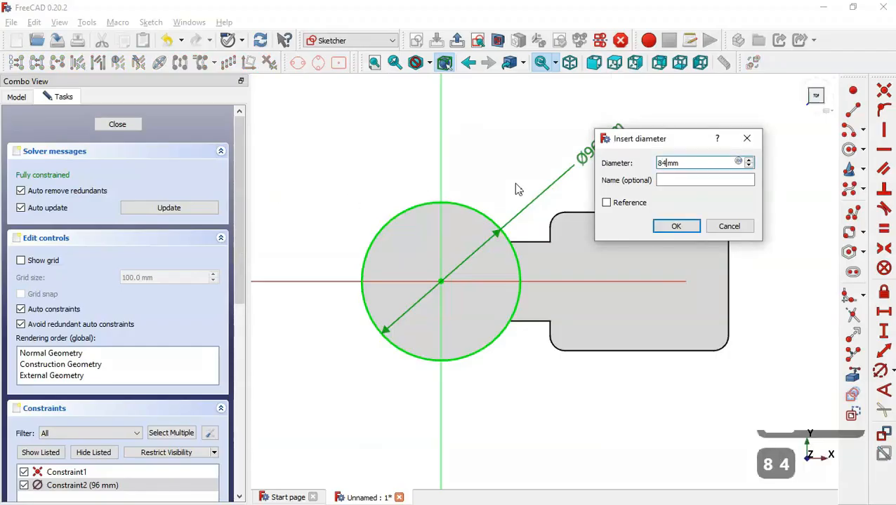
key("Return")
Close the sketch and cut it as a 42 mm deep pocket
left_click(458, 40)
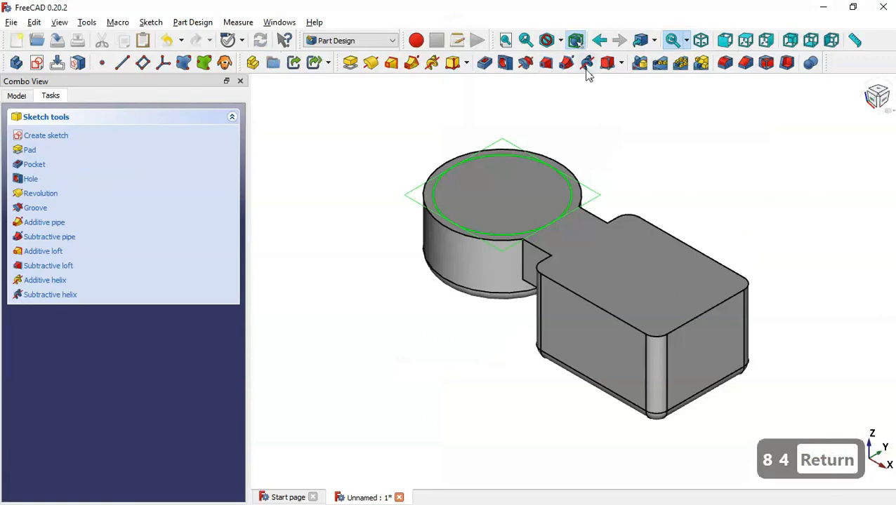
left_click(486, 63)
key("alt+Tab")
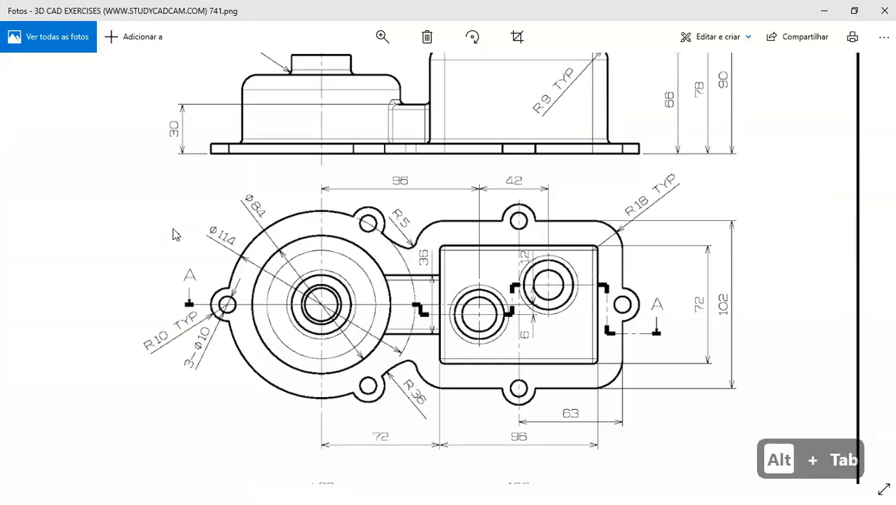
key("Down")
key("Down")
key("Down")
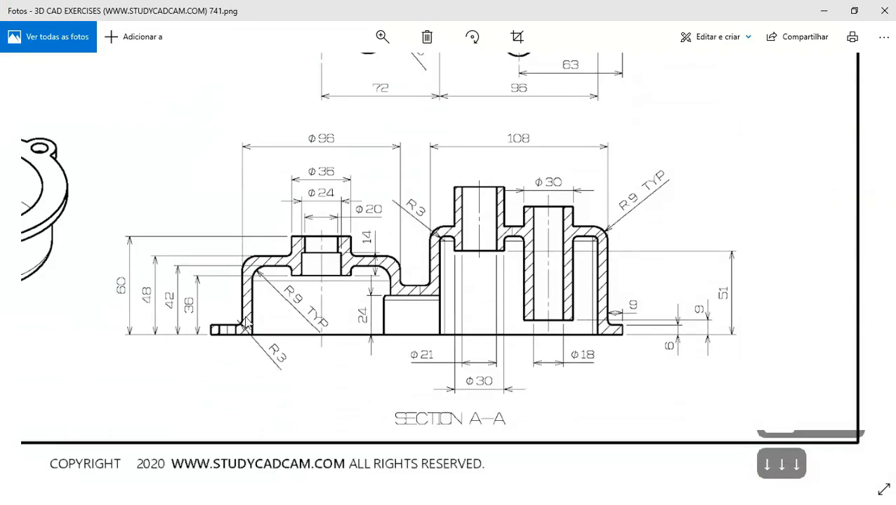
key("alt+Tab")
type("42")
key("Return")
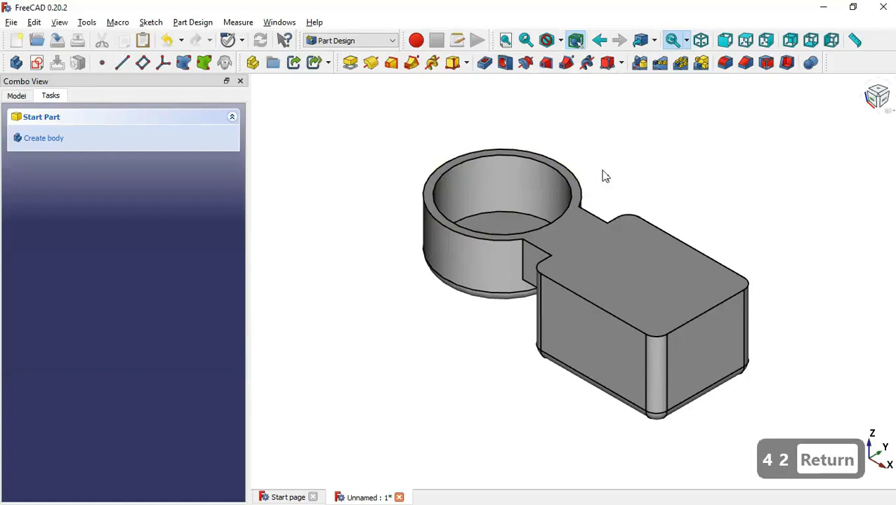
Copy Sketch001 alone and paste it as Sketch004 inside the Body
left_click(16, 95)
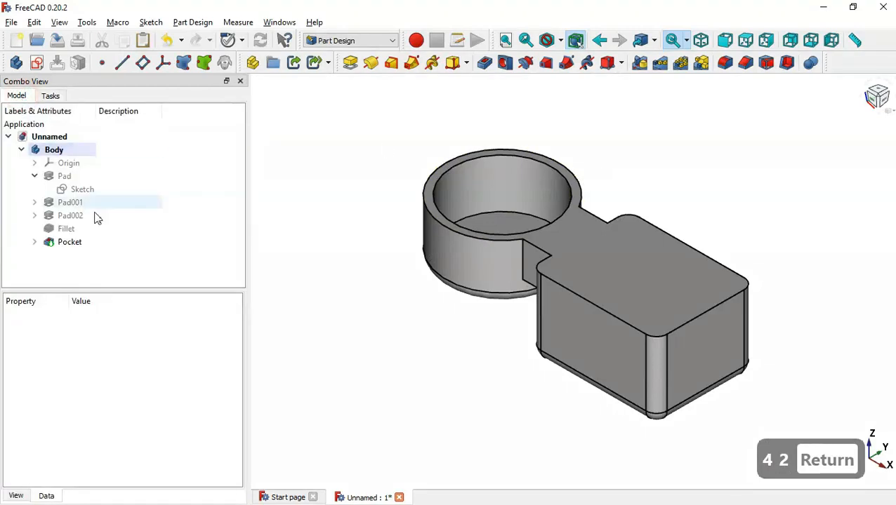
left_click(34, 176)
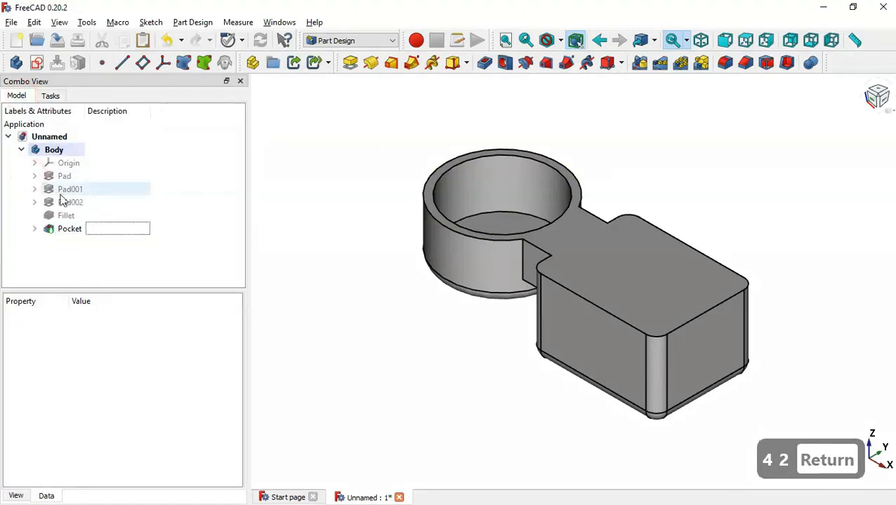
left_click(34, 190)
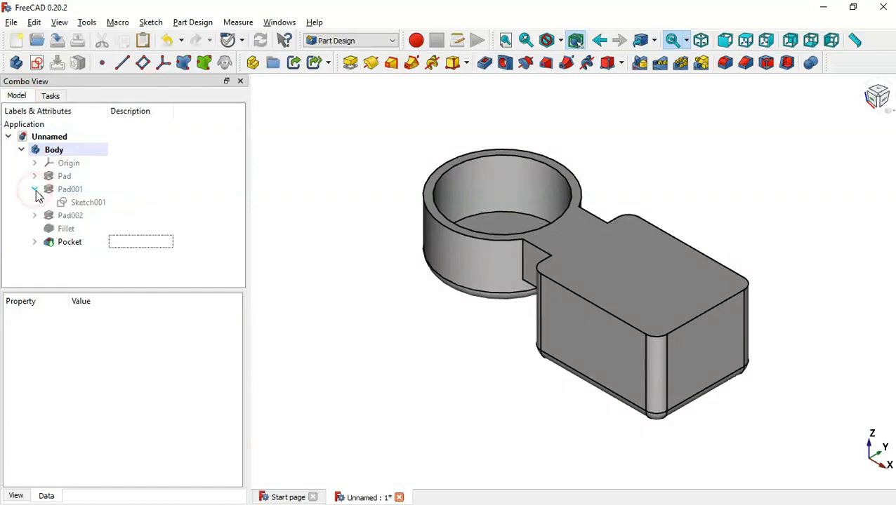
left_click(97, 205)
key("ctrl+c")
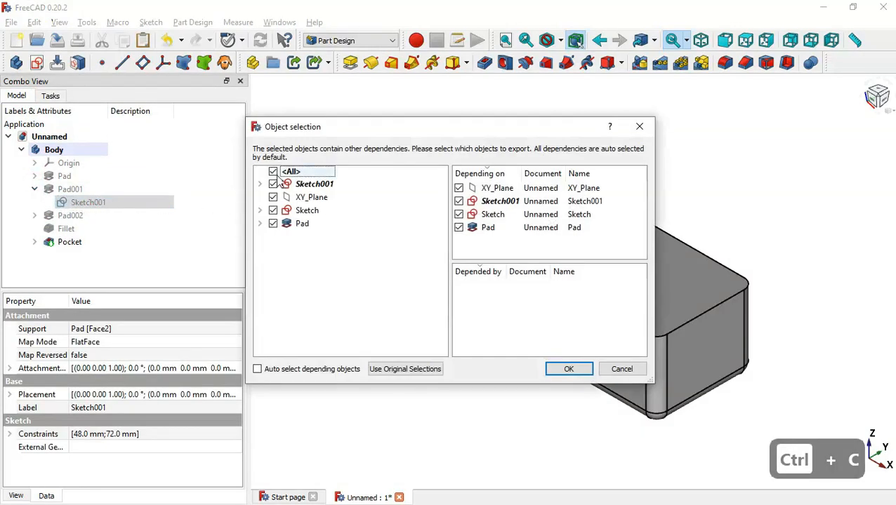
left_click(273, 172)
left_click(274, 184)
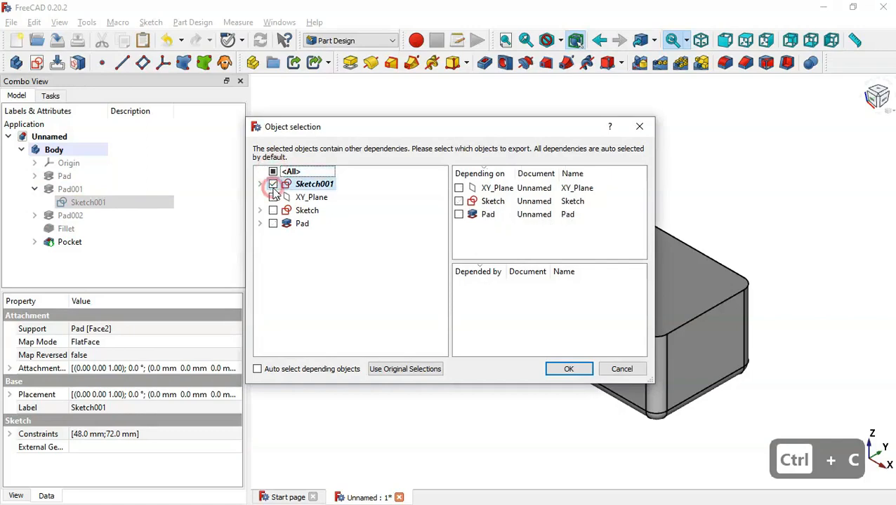
left_click(578, 369)
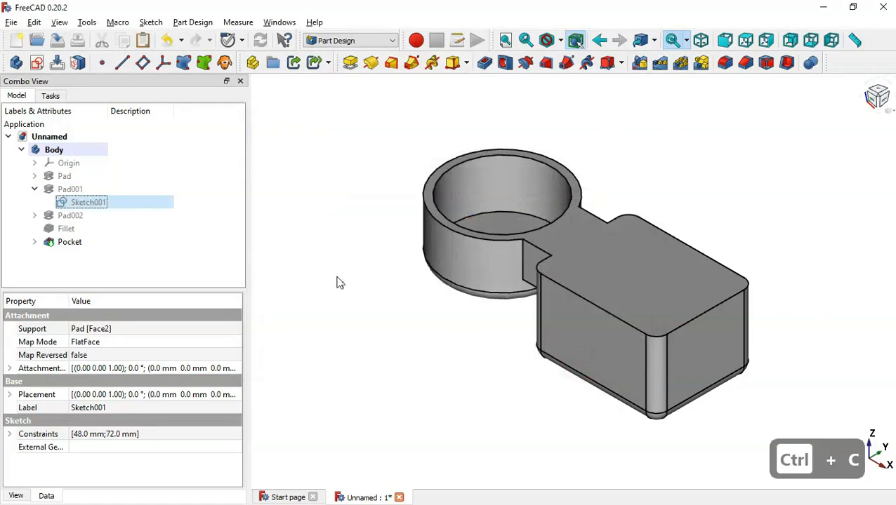
left_click(142, 41)
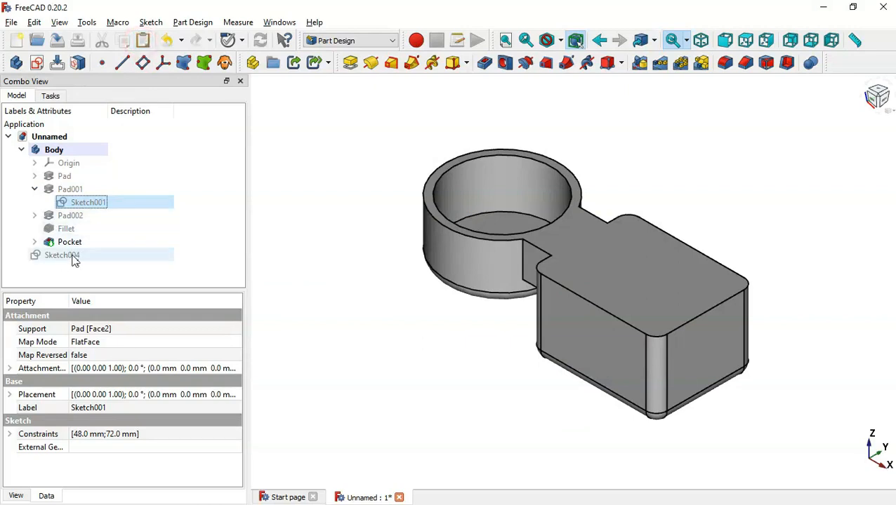
mouse_move(75, 258)
left_mouse_down()
mouse_move(138, 242)
mouse_move(104, 137)
mouse_move(99, 152)
left_mouse_up()
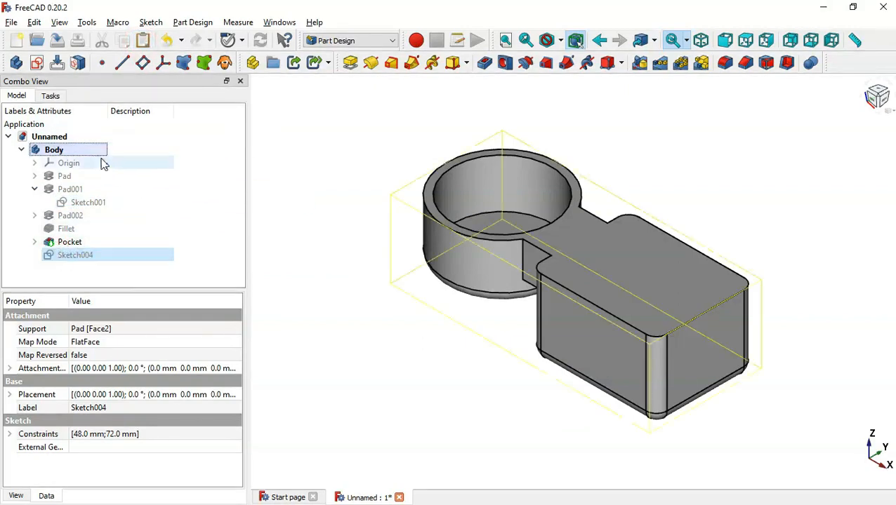
Change Sketch004's 48 mm width constraint to 36 mm
double_click(112, 261)
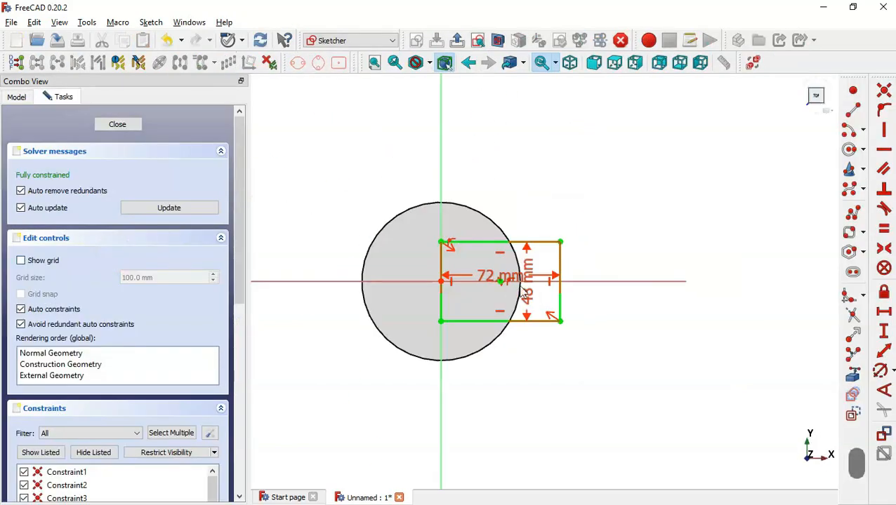
left_click_drag(531, 273, 656, 266)
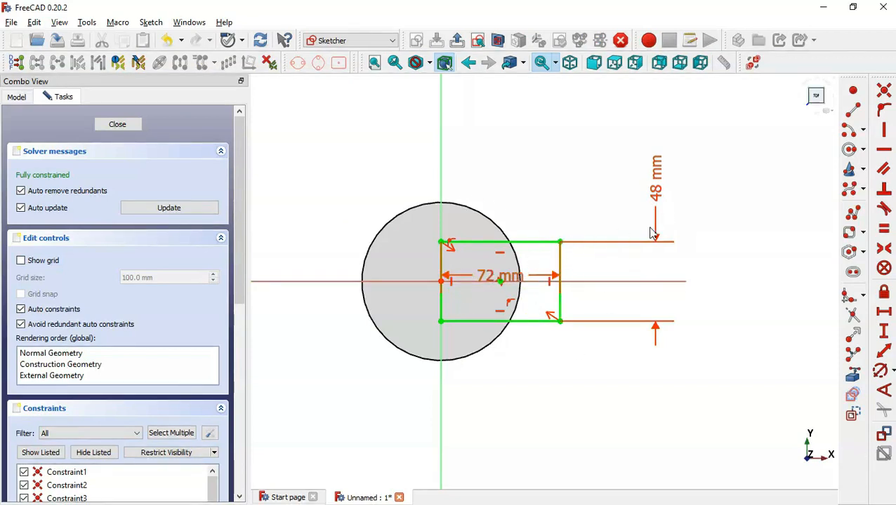
double_click(657, 188)
key("alt+Tab")
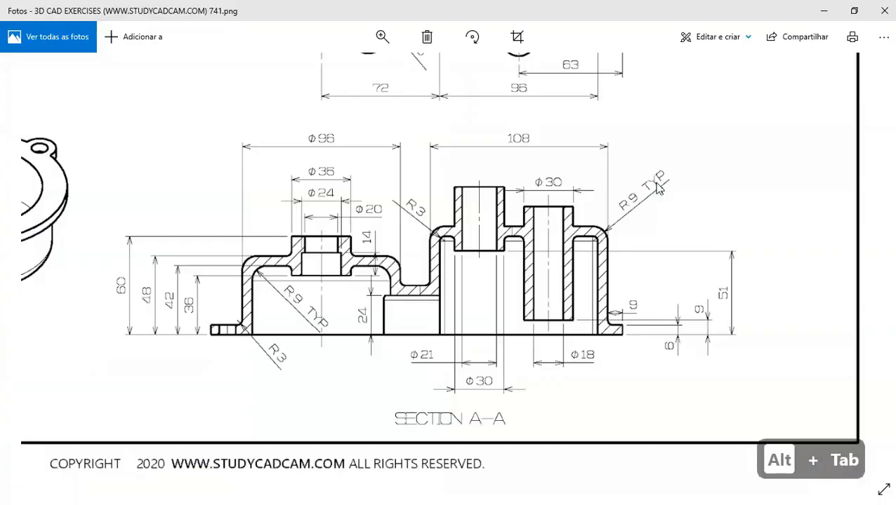
scroll(412, 269, "up", 3)
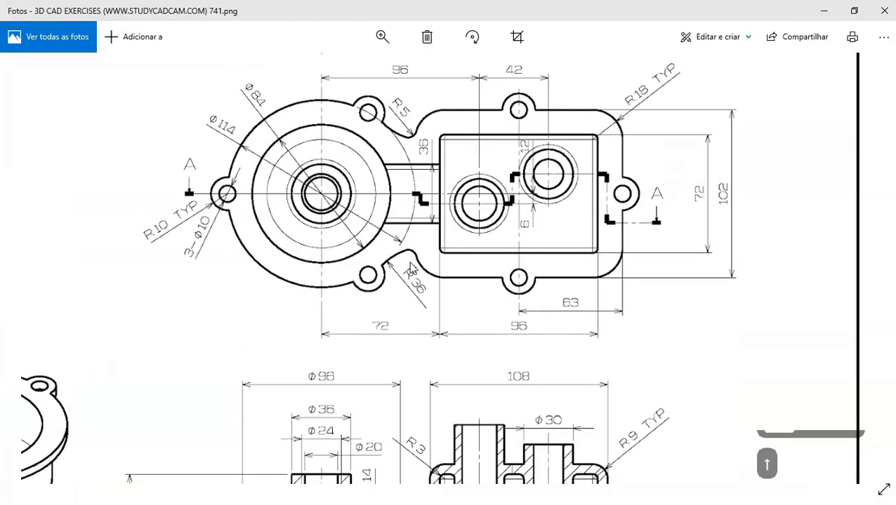
key("alt+Tab")
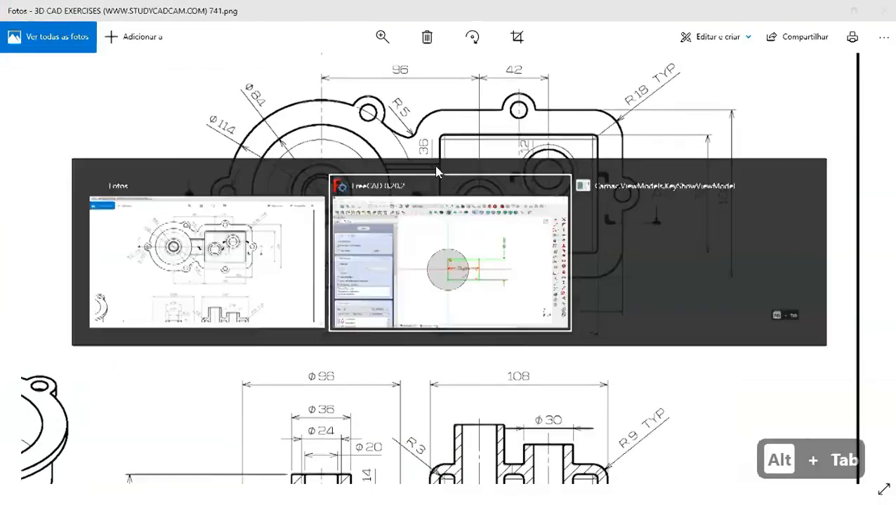
type("36")
key("Return")
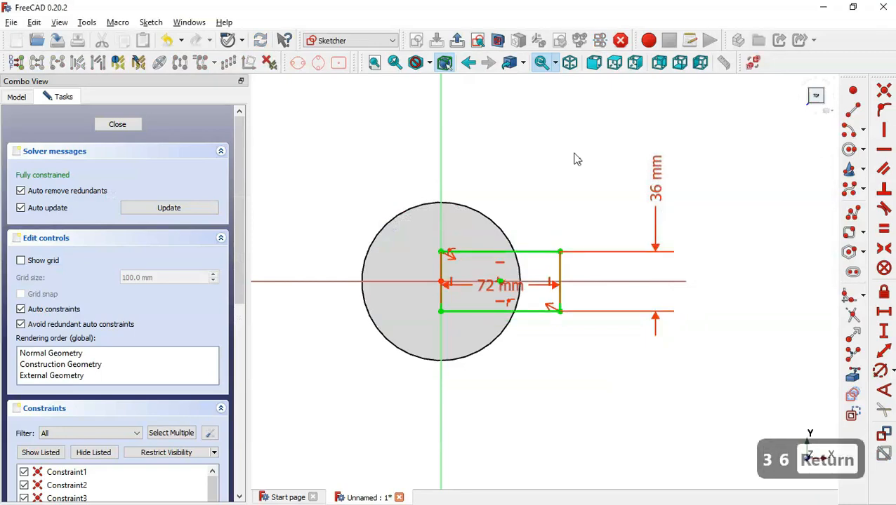
Close the sketch and cut it as a 24 mm deep pocket
left_click(457, 40)
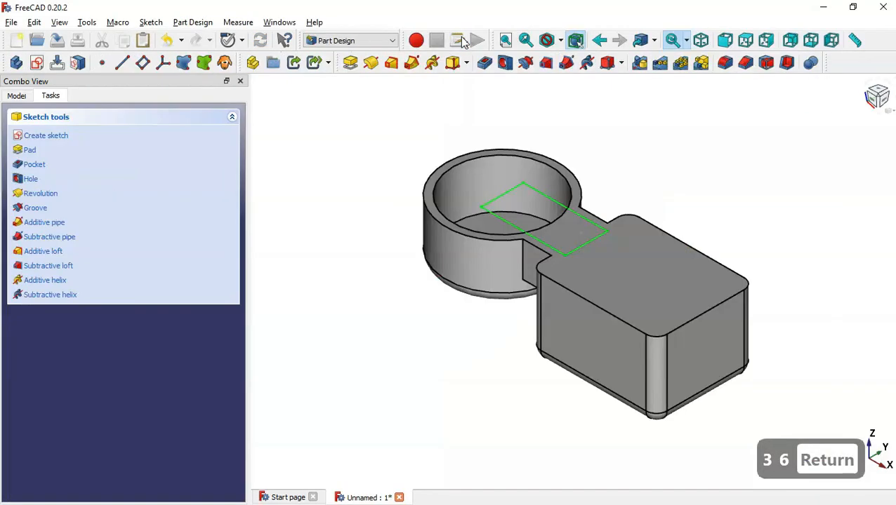
left_click(490, 64)
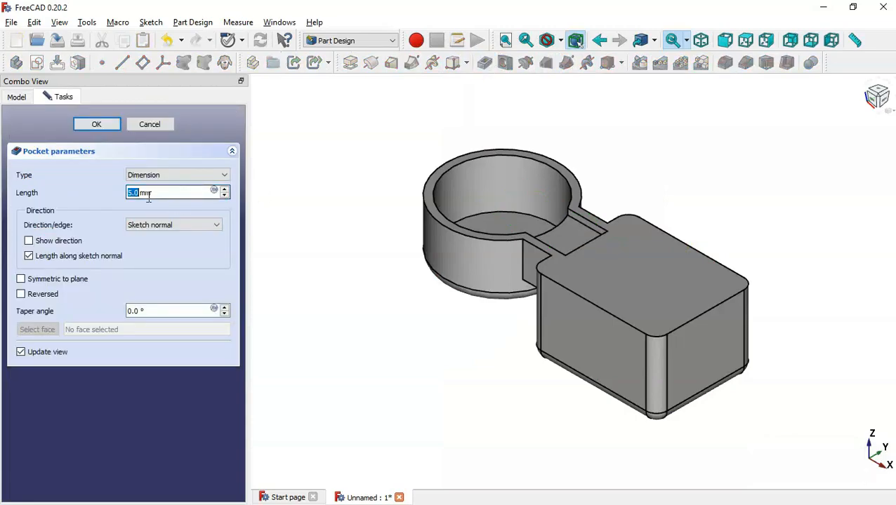
key("alt+Tab")
scroll(431, 279, "down", 3)
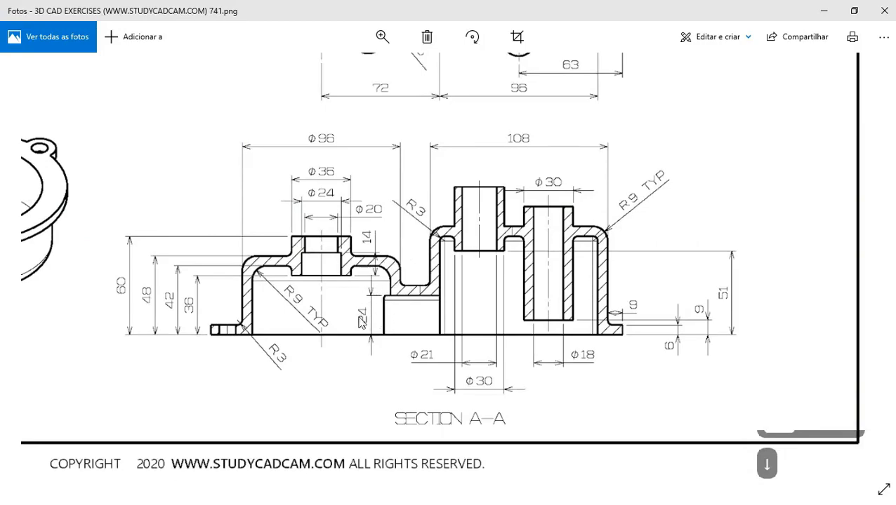
key("alt+Tab")
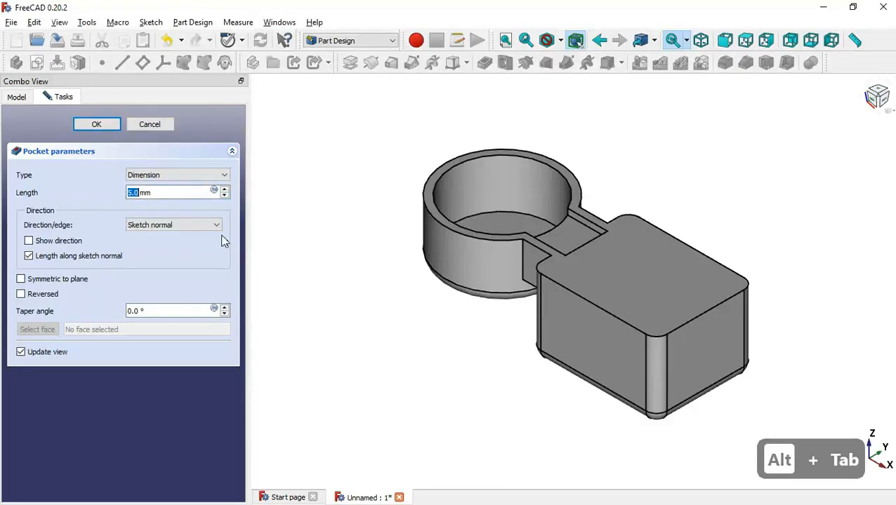
type("24")
key("Return")
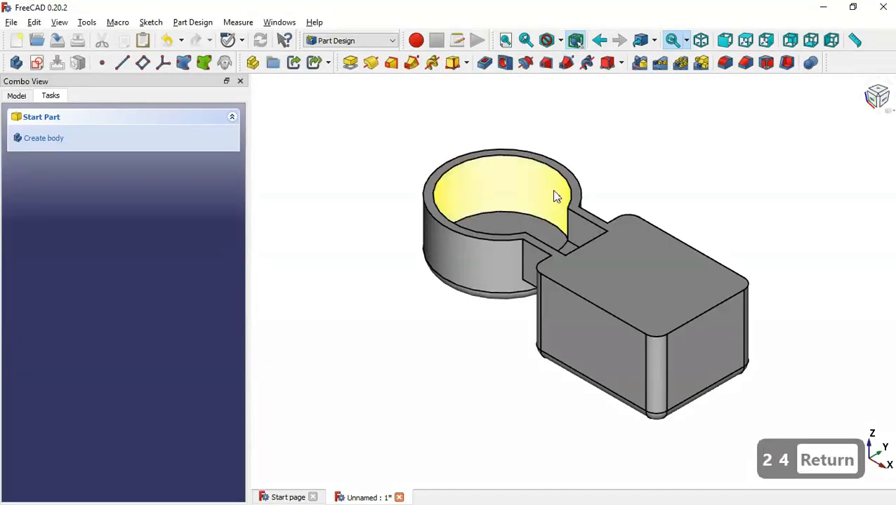
key("Home")
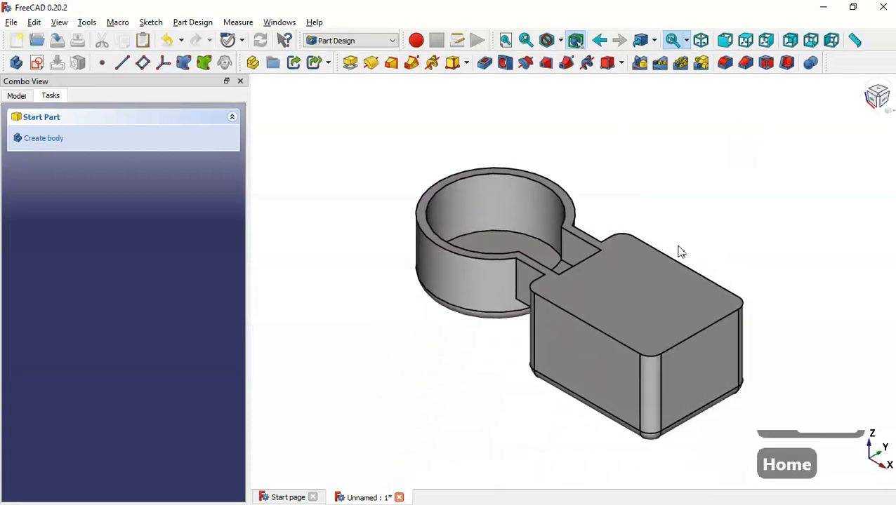
left_click(16, 96)
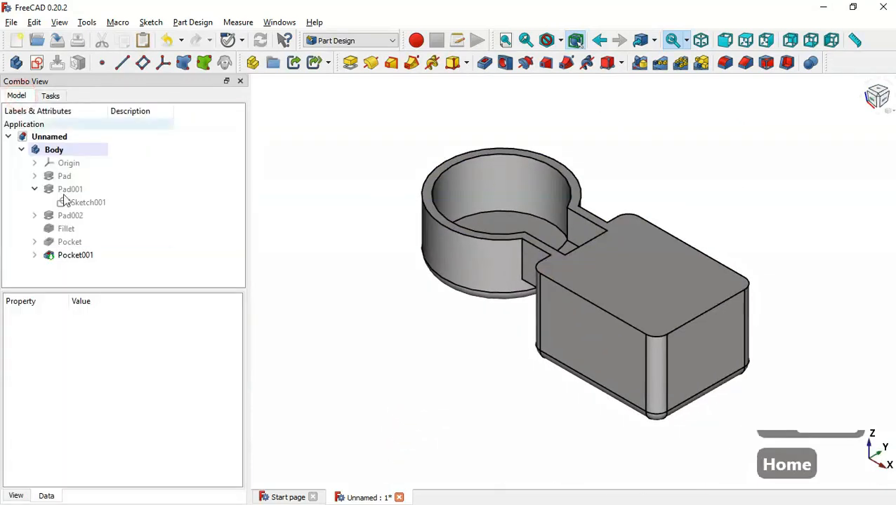
Copy Sketch002 from Pad002 on its own, without any of its dependencies
left_click(35, 189)
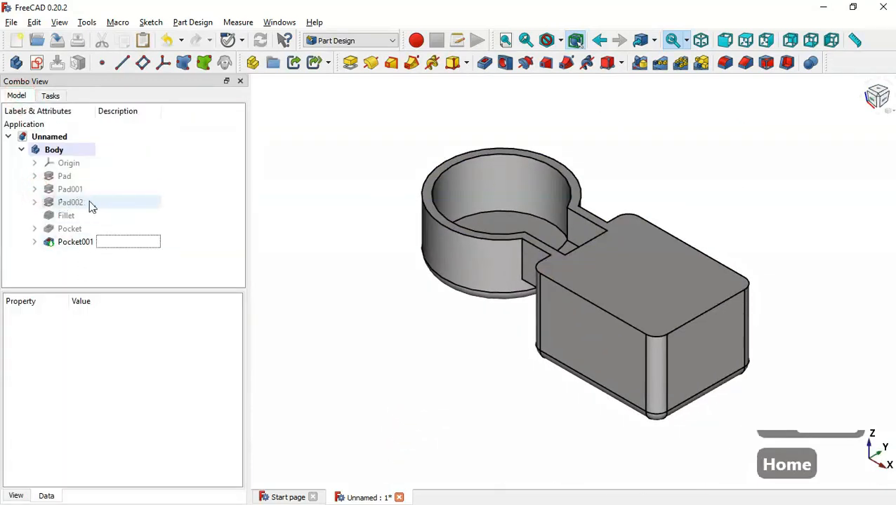
left_click(34, 202)
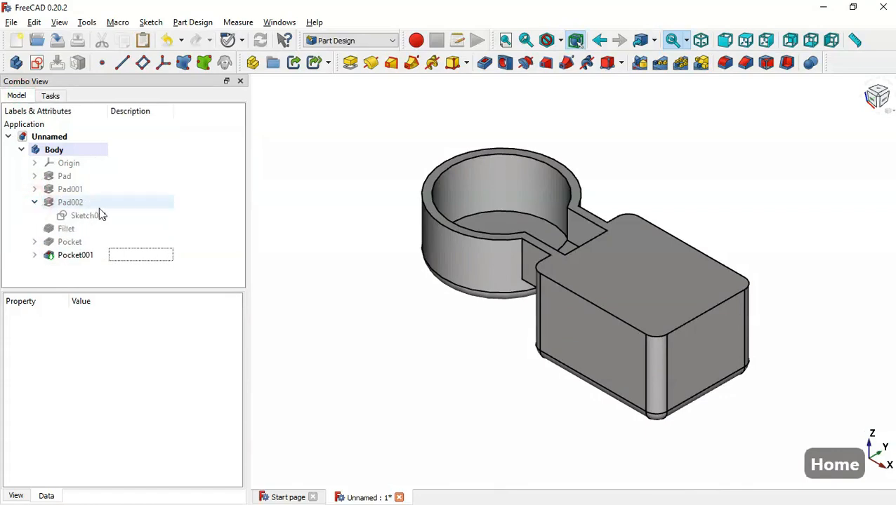
left_click(116, 218)
key("ctrl+c")
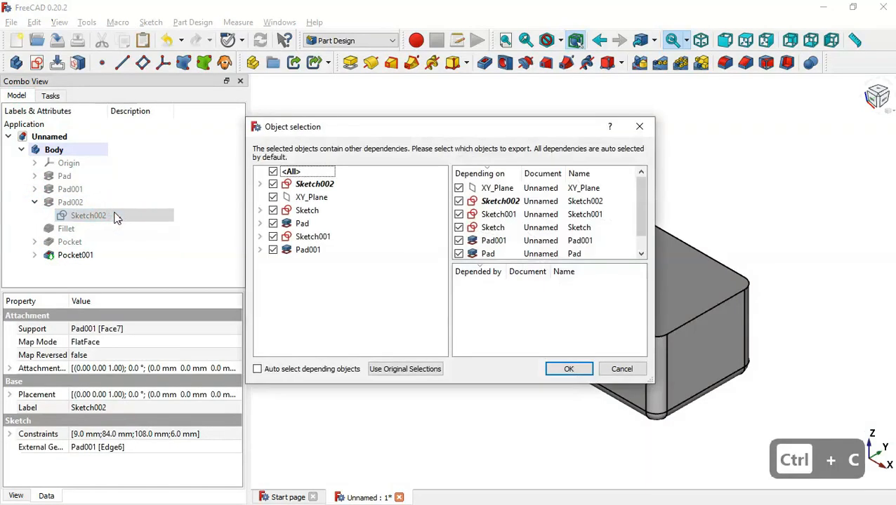
left_click(272, 171)
left_click(272, 184)
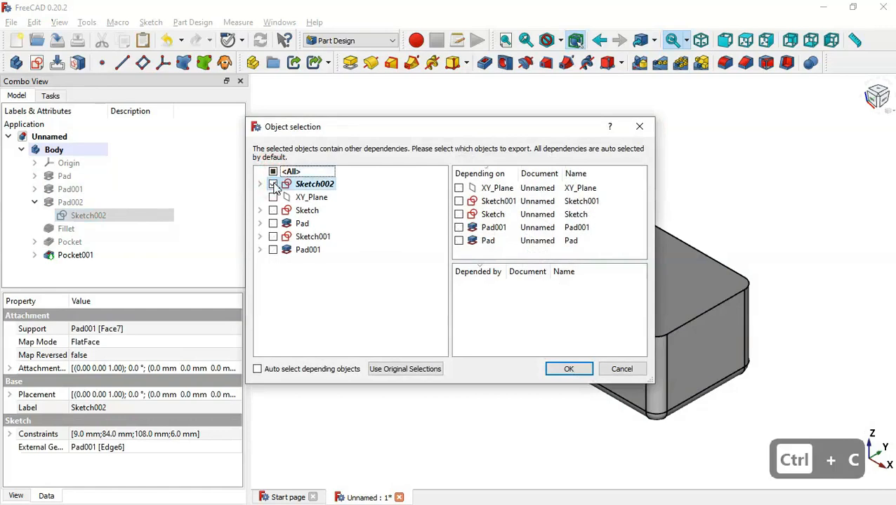
key("Return")
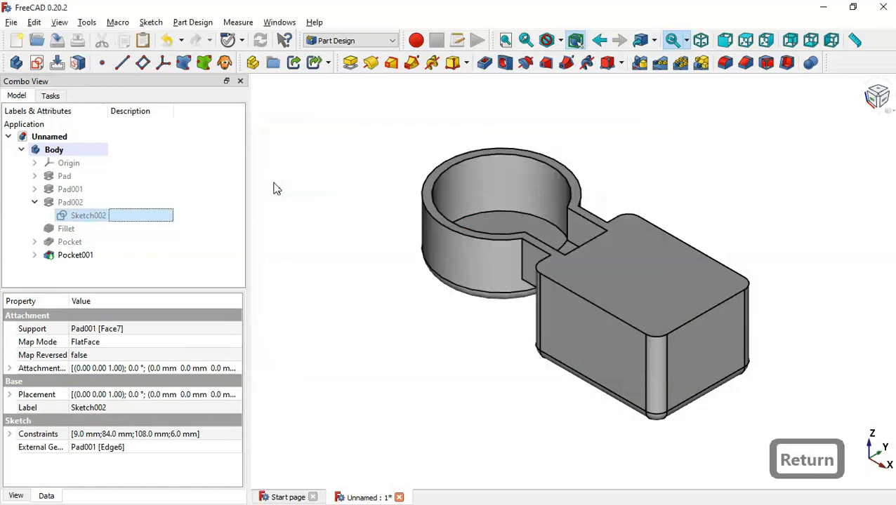
Paste the copy as Sketch005, move it into Body, and open it for editing
left_click(142, 40)
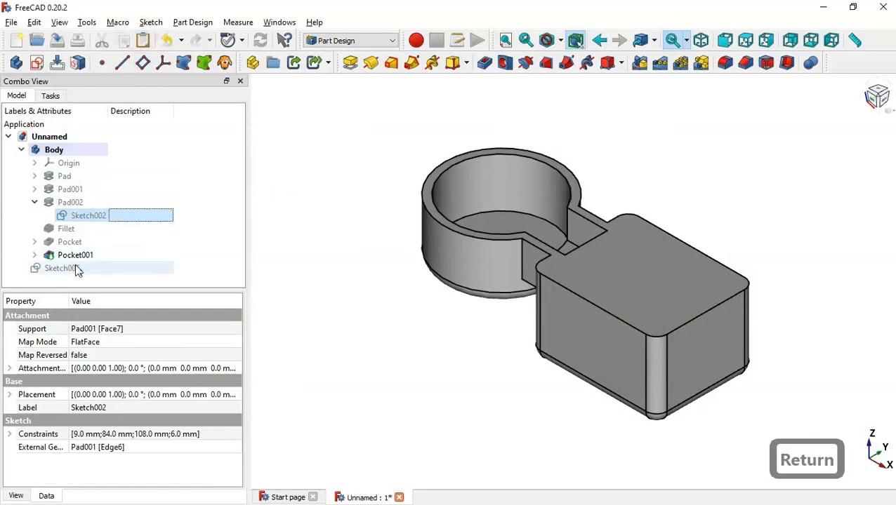
mouse_move(77, 271)
left_mouse_down()
mouse_move(74, 265)
mouse_move(219, 179)
mouse_move(105, 155)
left_mouse_up()
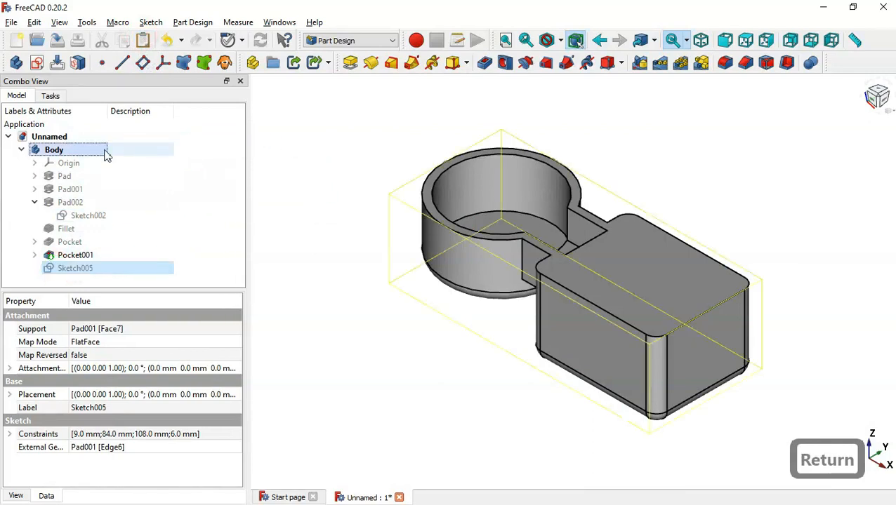
left_click(104, 266)
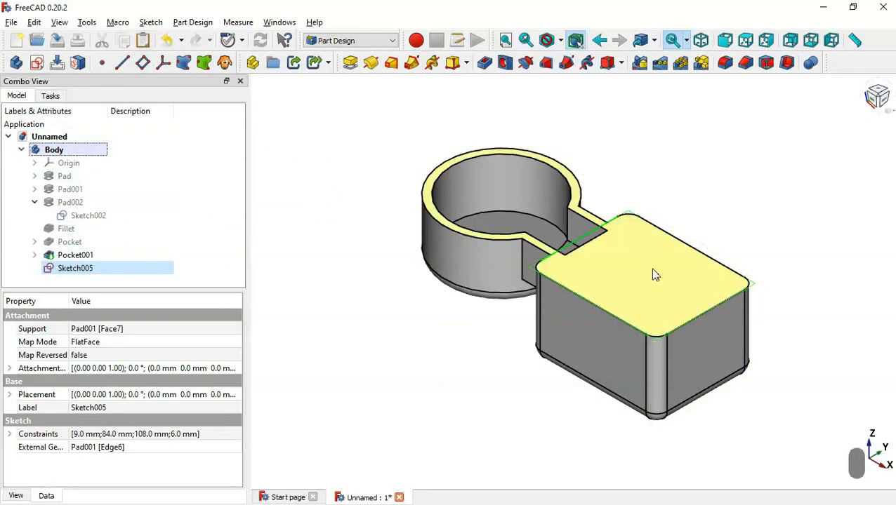
double_click(130, 269)
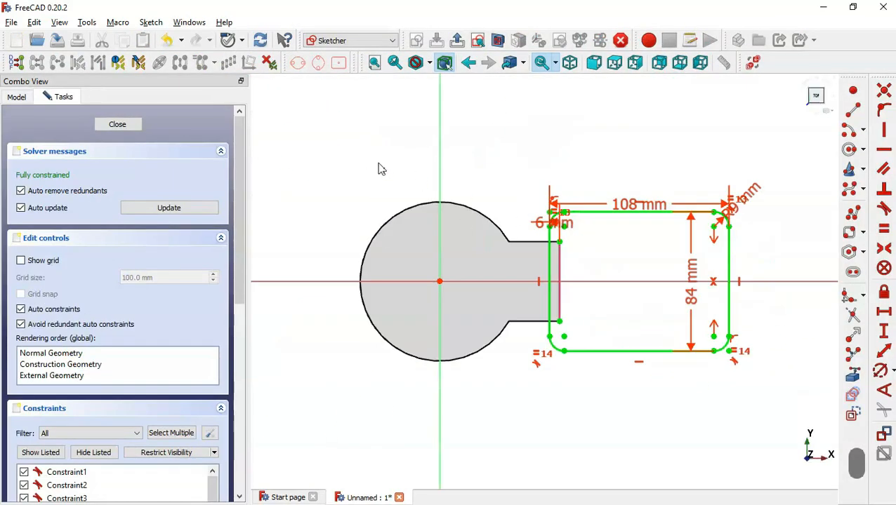
scroll(381, 172, "down", 2)
scroll(634, 128, "up", 3)
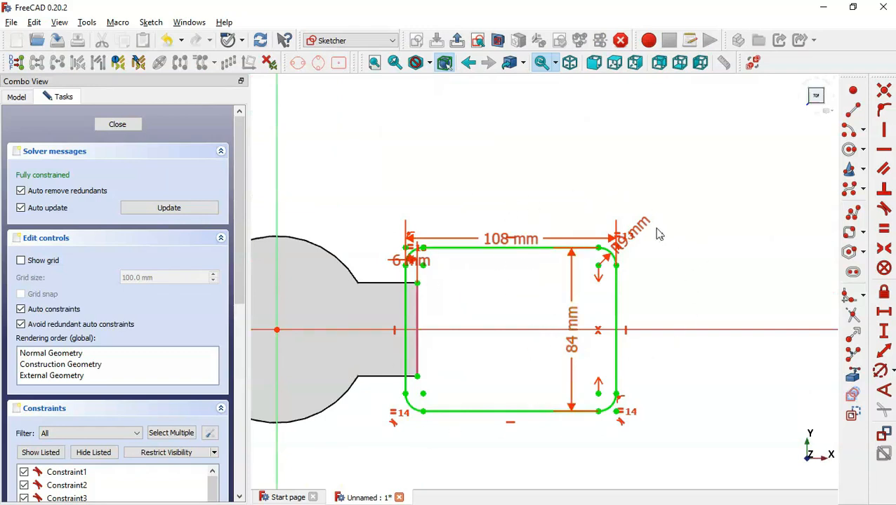
Set the corner radius to 3+6 = 9 mm and move the 84 mm dimension outside the rectangle
left_click_drag(659, 234, 663, 211)
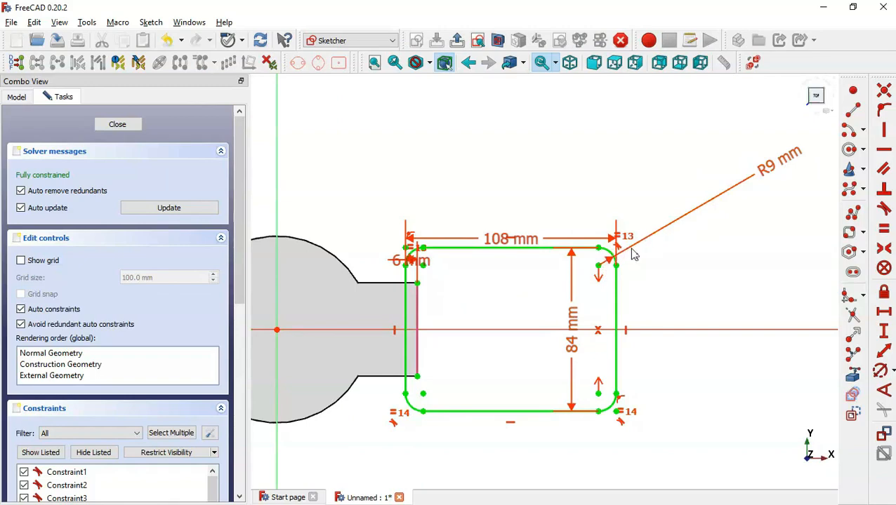
double_click(769, 172)
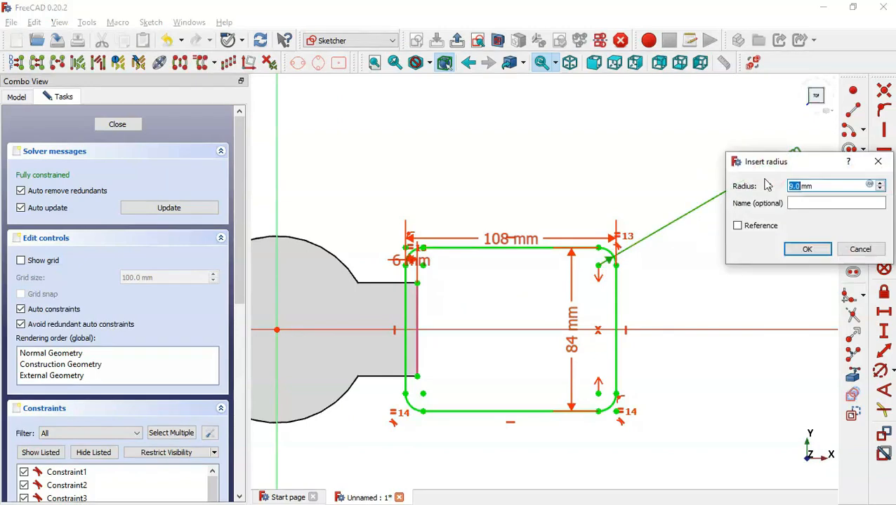
key("alt+Tab")
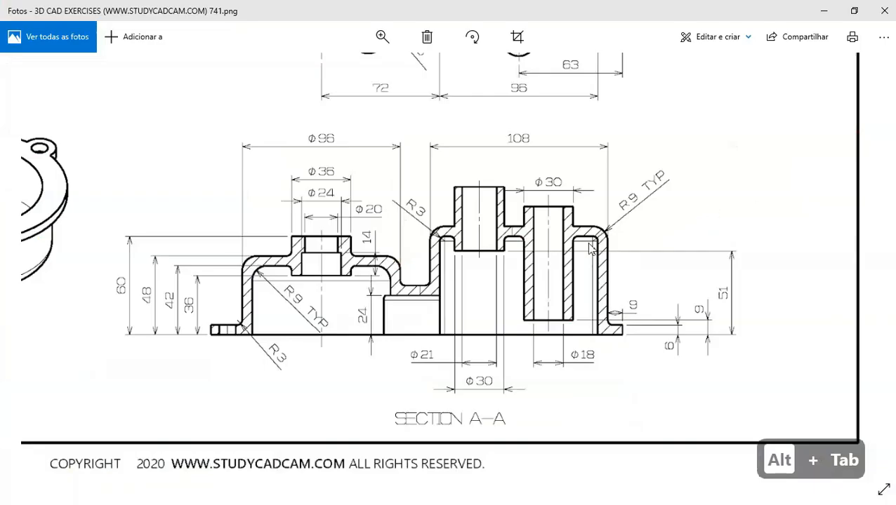
key("Up")
key("Up")
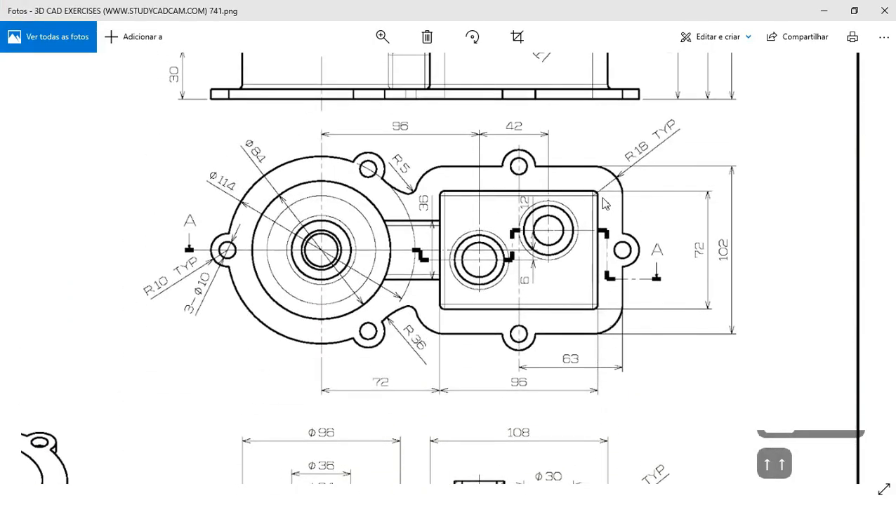
key("alt+Tab")
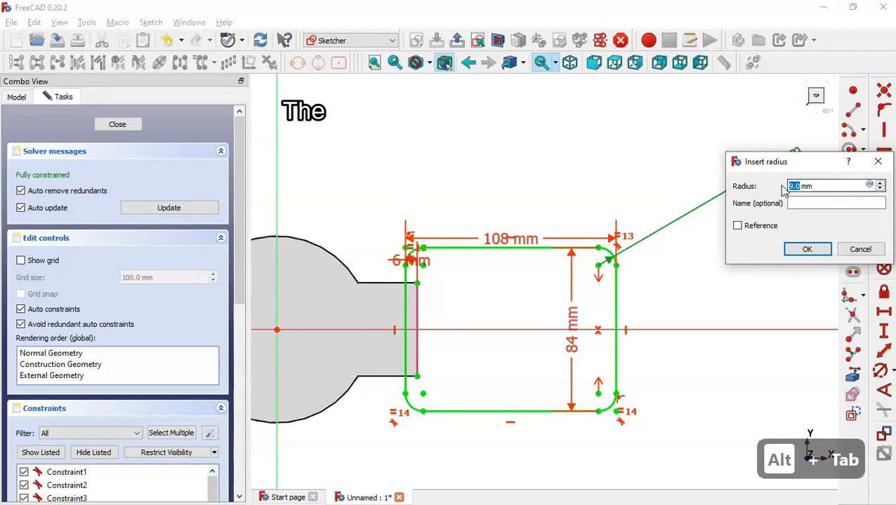
type("3")
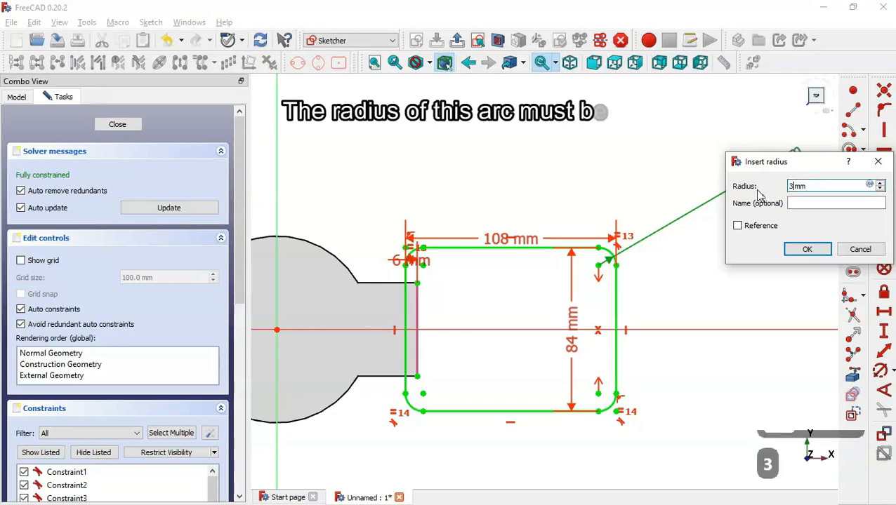
type("+6")
key("Return")
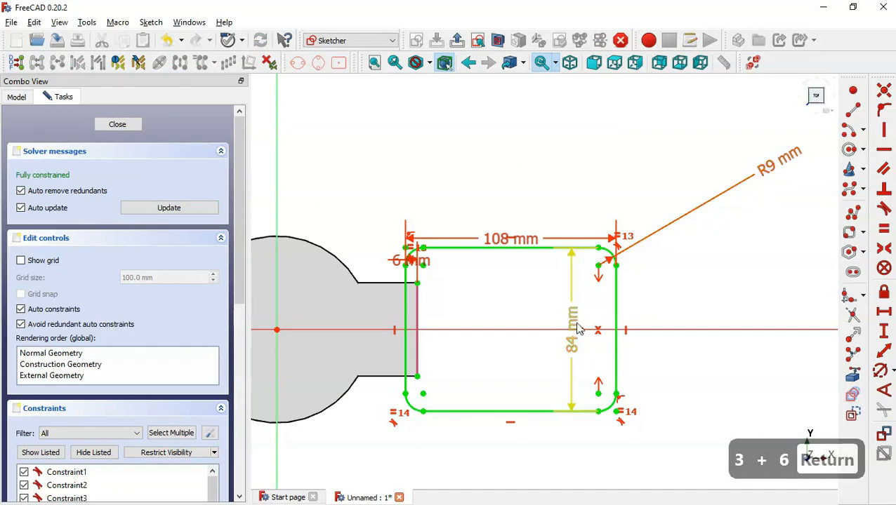
left_click_drag(573, 328, 726, 304)
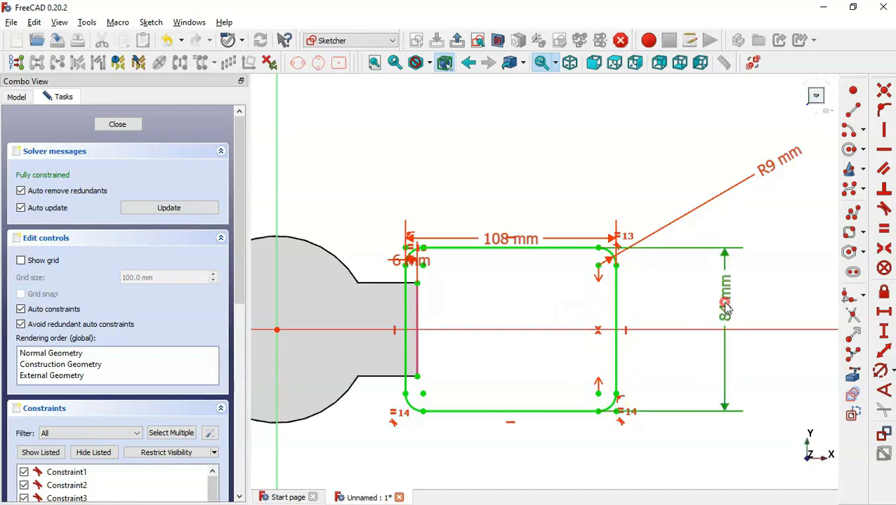
Change the outline height from 84 to 72 mm and the width from 108 to 96 mm
double_click(727, 309)
key("alt+Tab")
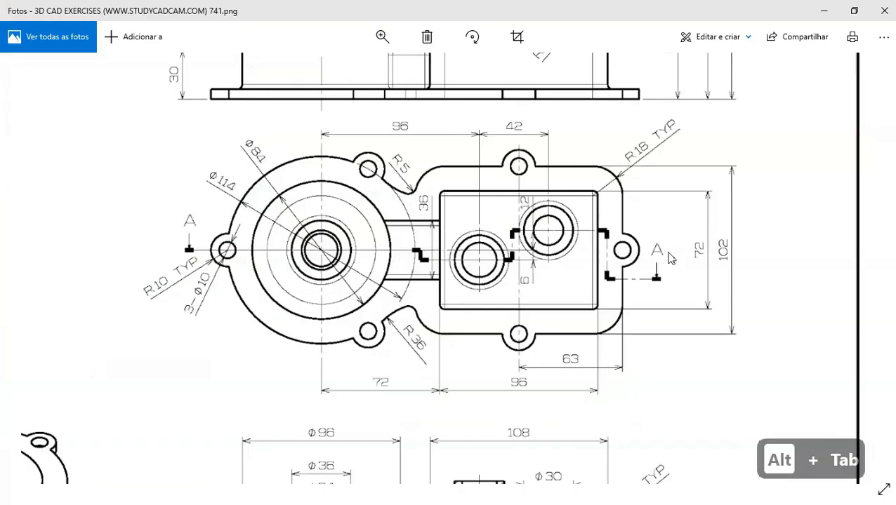
key("alt+Tab")
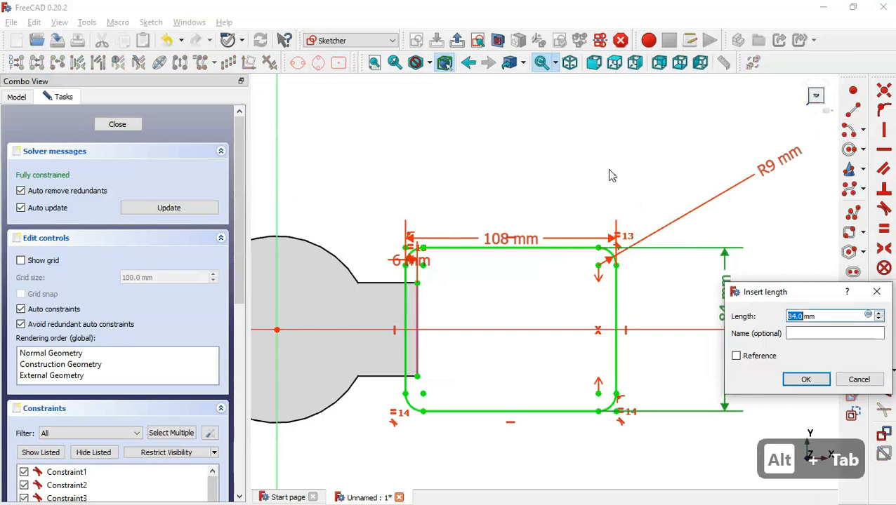
type("72")
key("Return")
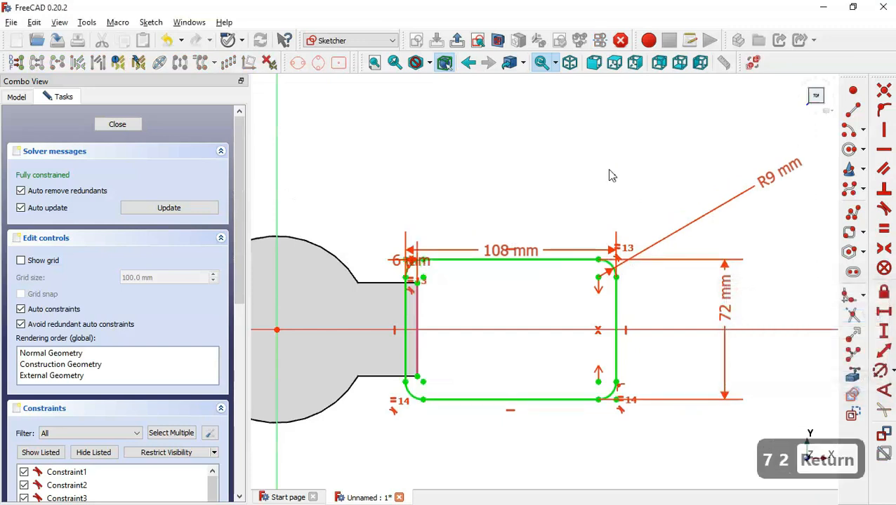
double_click(498, 253)
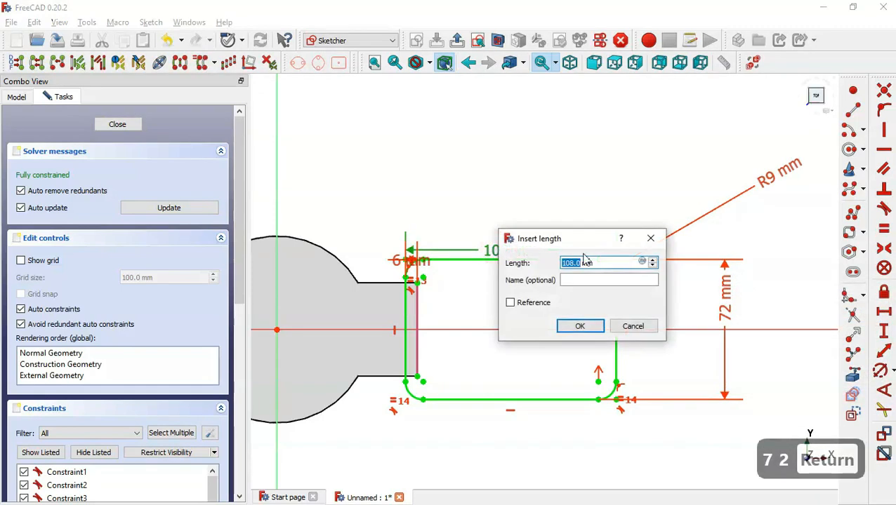
key("alt+Tab")
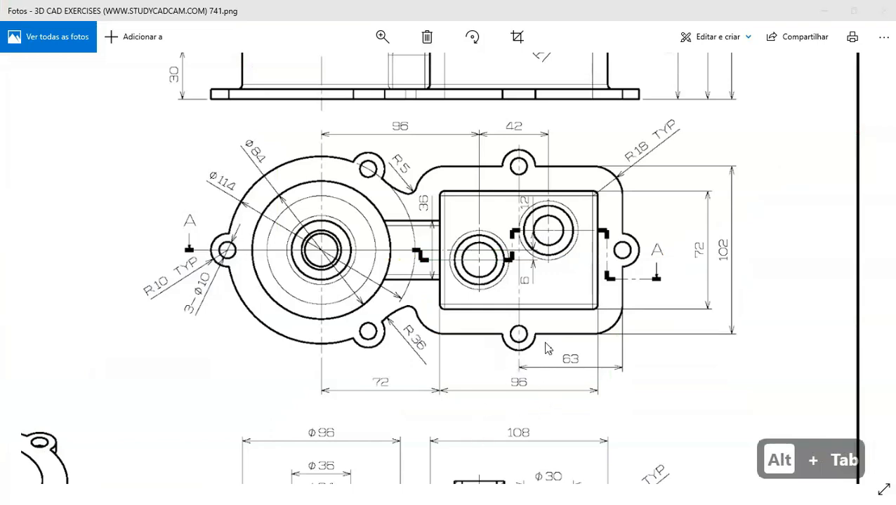
key("alt+Tab")
type("96")
key("Return")
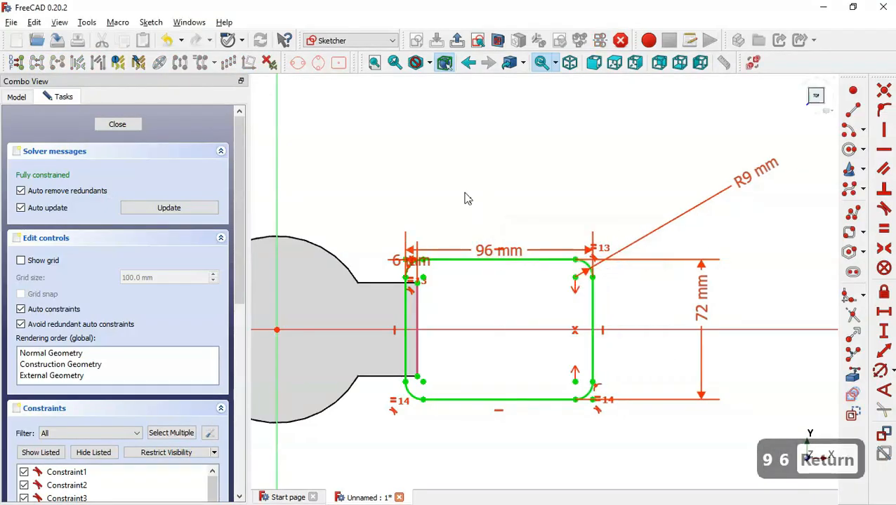
scroll(398, 344, "up", 2)
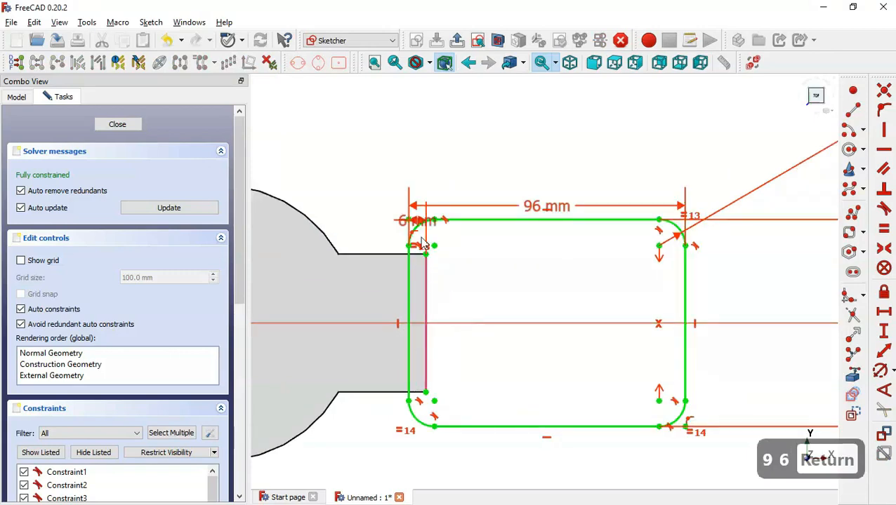
Delete the 6 mm offset, make the top-left corner points coincident, and close the sketch
left_click_drag(421, 242, 379, 168)
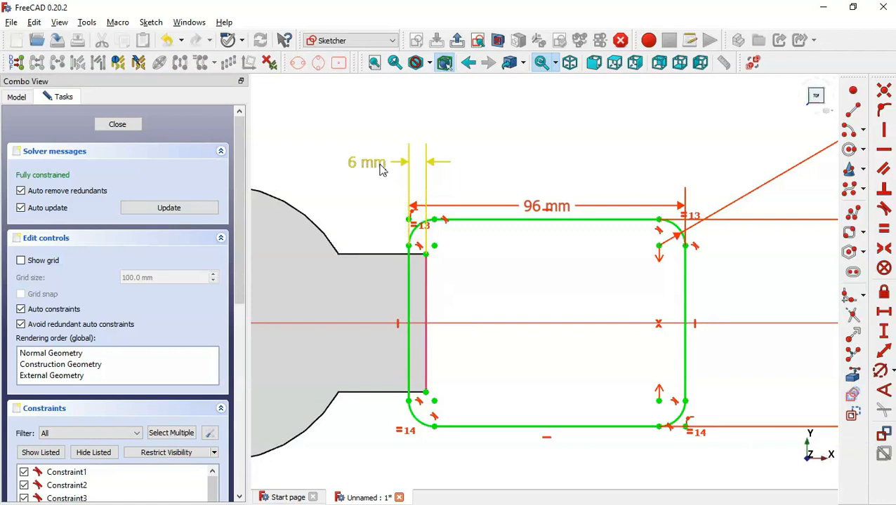
left_click(380, 165)
key("Delete")
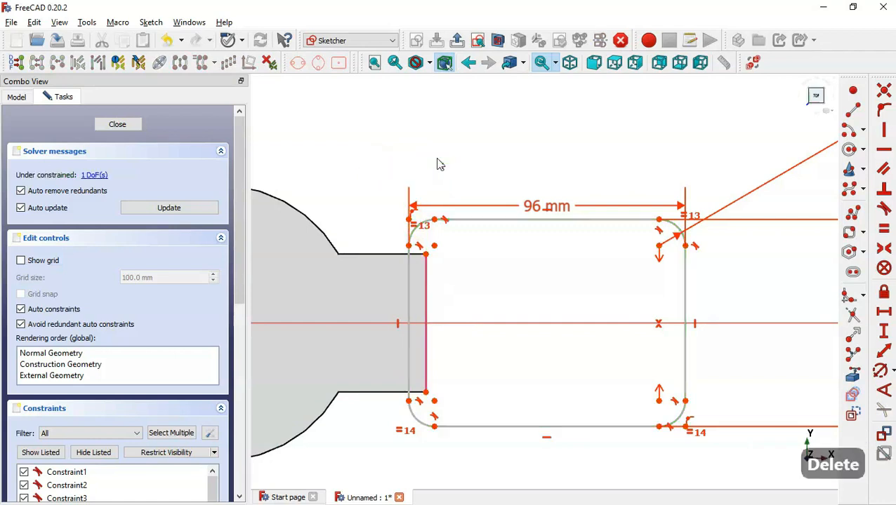
left_click(410, 247)
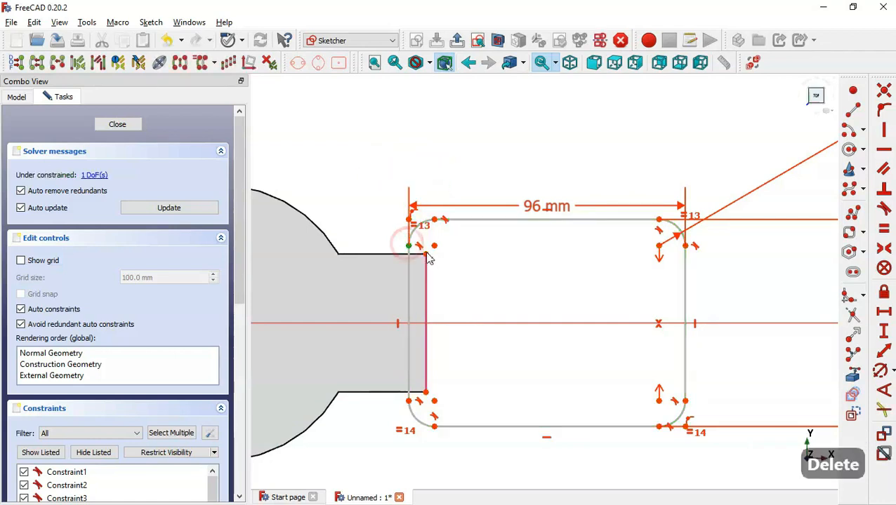
left_click(425, 254)
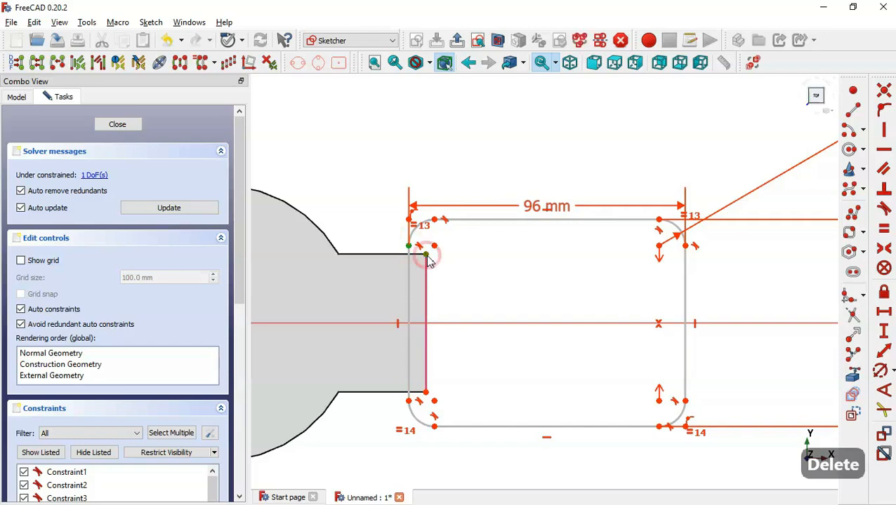
left_click(883, 126)
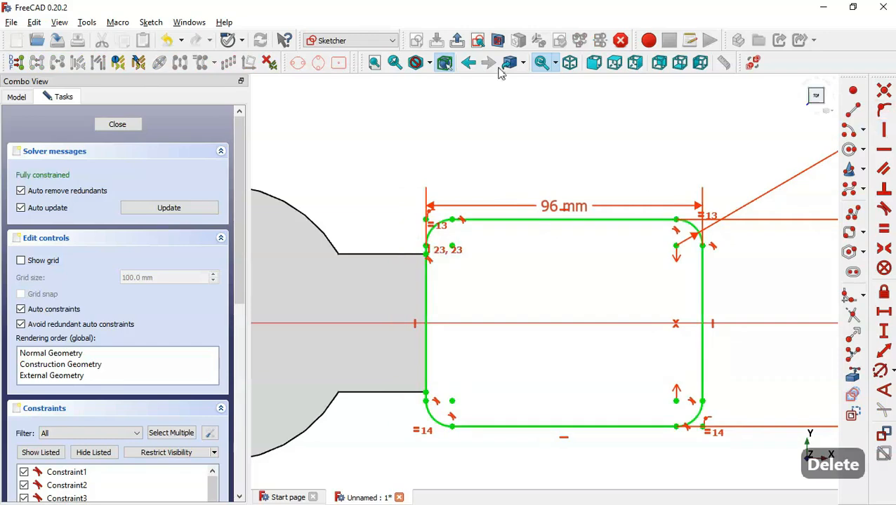
left_click(457, 41)
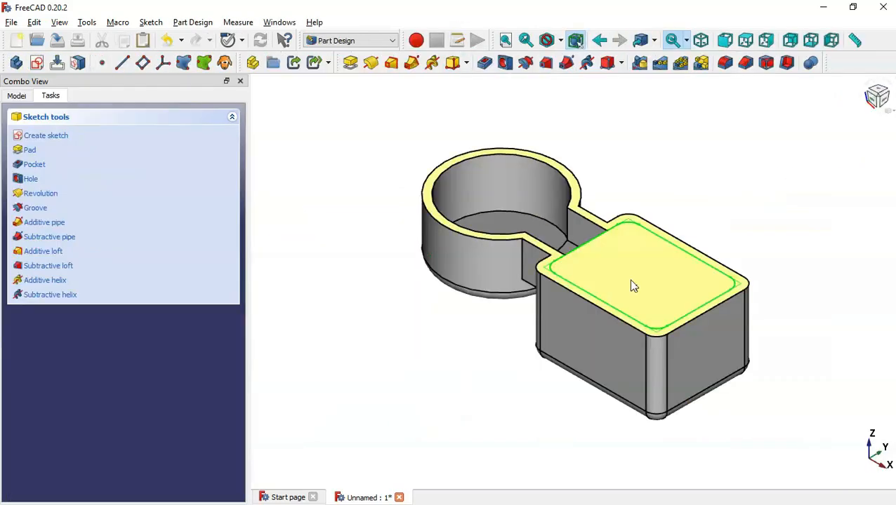
Reopen Sketch005, change the R9 corner radius to R3, and leave the sketch
mouse_move(690, 210)
middle_mouse_down()
mouse_move(695, 246)
mouse_move(648, 252)
mouse_move(695, 254)
mouse_move(708, 244)
mouse_move(681, 240)
mouse_move(693, 242)
middle_mouse_up()
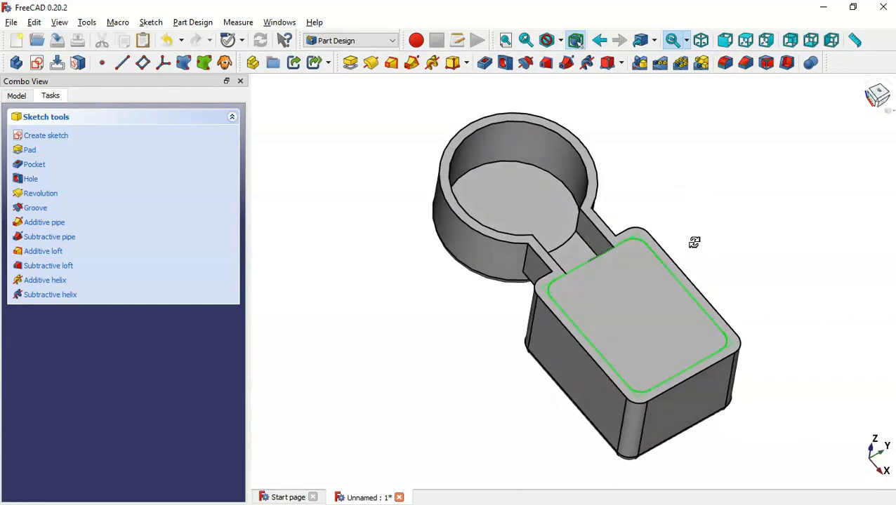
left_click(16, 95)
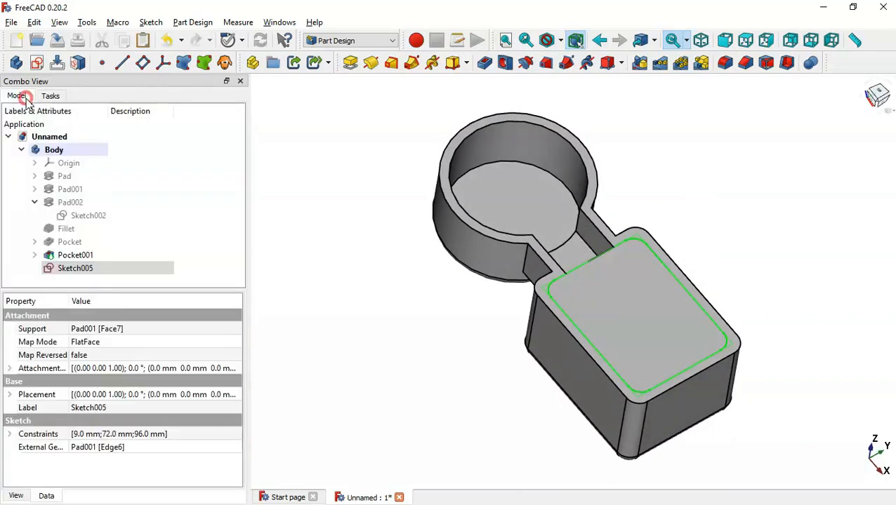
left_click(96, 269)
double_click(119, 266)
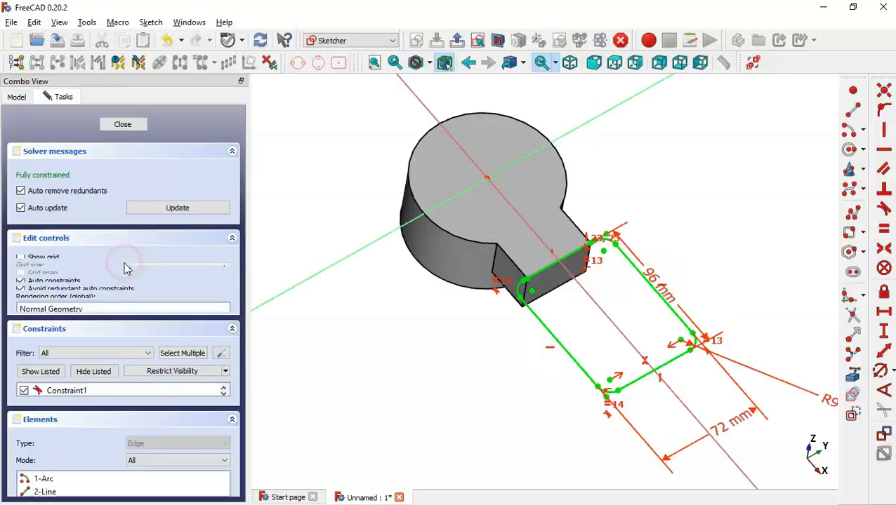
scroll(526, 260, "down", 6)
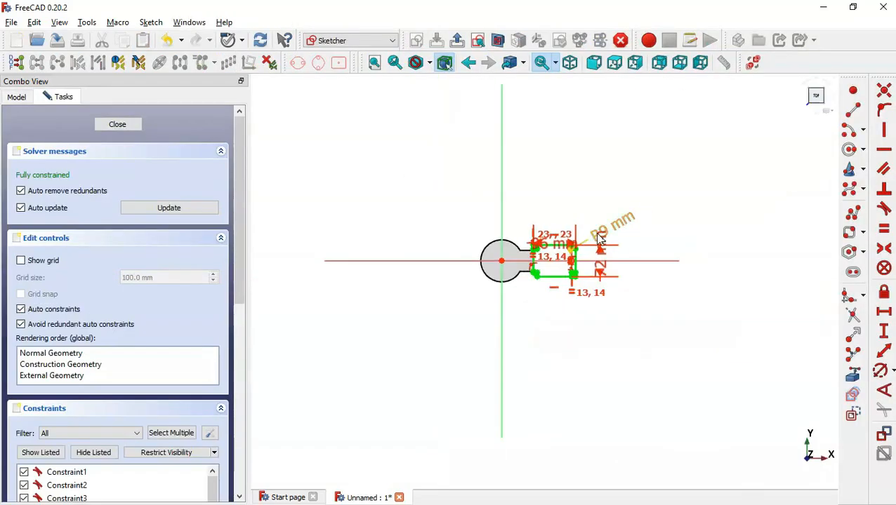
scroll(618, 235, "up", 6)
double_click(645, 215)
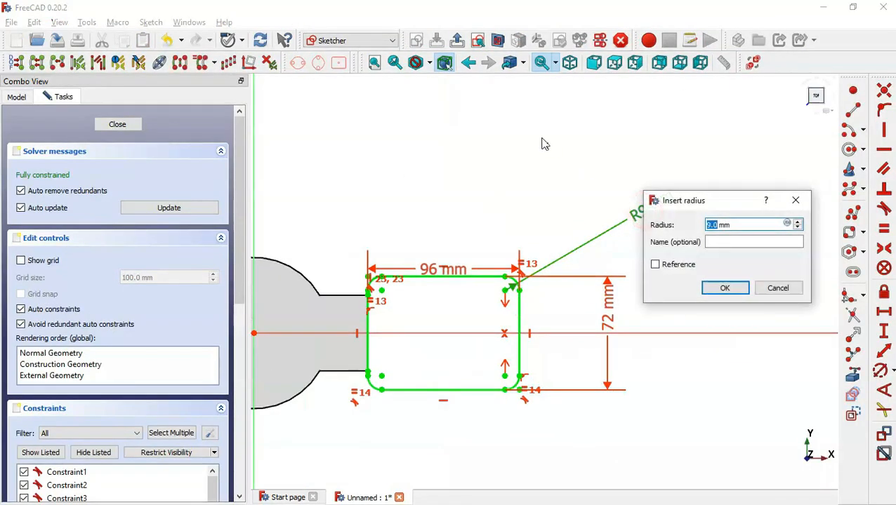
type("3")
key("Return")
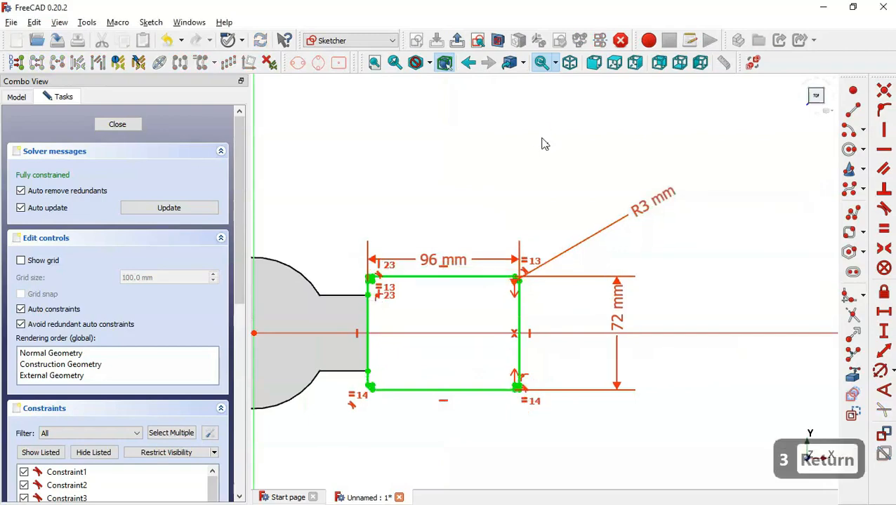
left_click(456, 40)
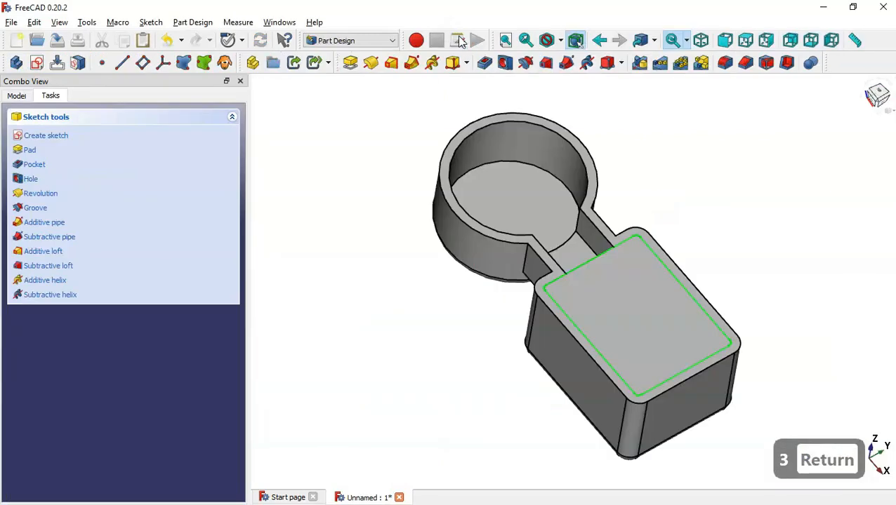
Pocket the rim sketch to a depth of 66-6 mm, checked against Section A-A
left_click(485, 63)
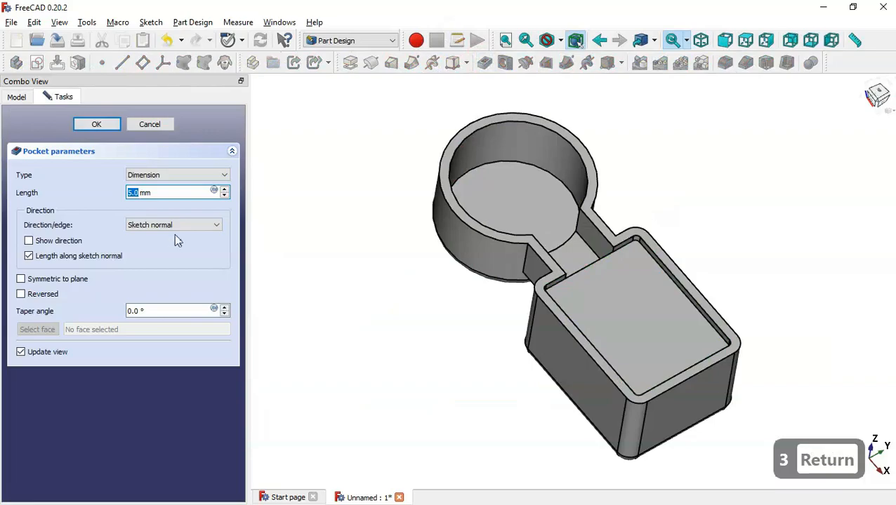
key("alt+Tab")
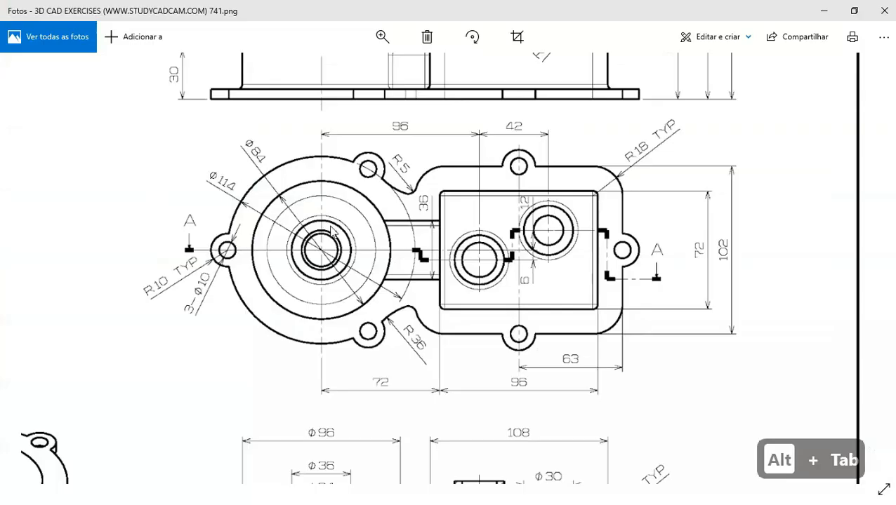
key("Up")
key("Up")
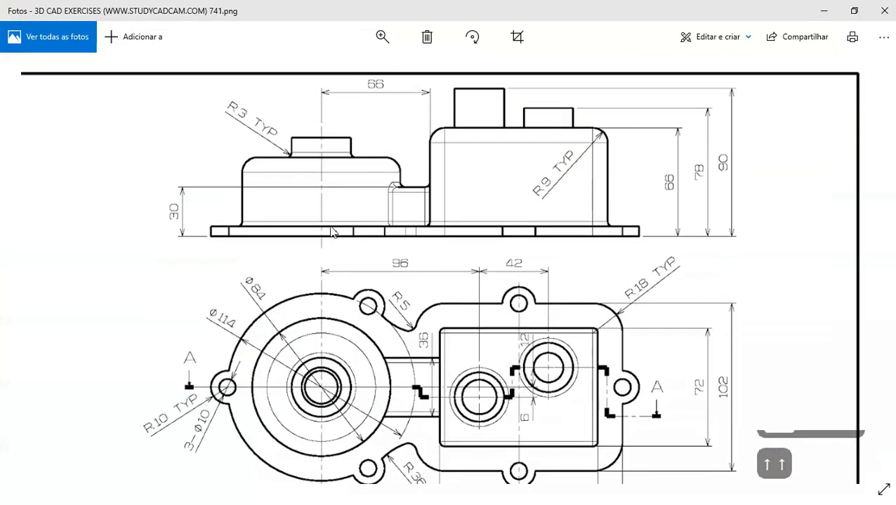
key("Down")
key("Down")
key("Down")
key("Down")
key("Down")
key("Down")
key("Down")
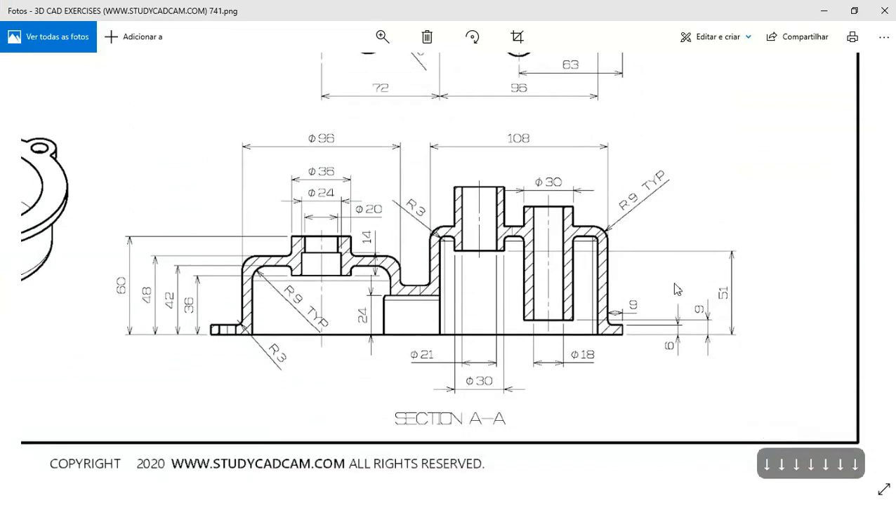
key("Up")
key("Up")
key("Up")
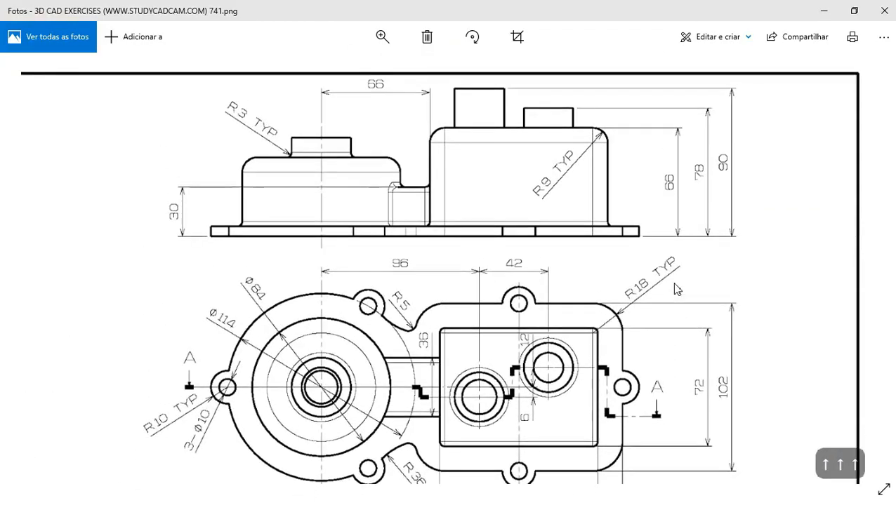
key("alt+Tab")
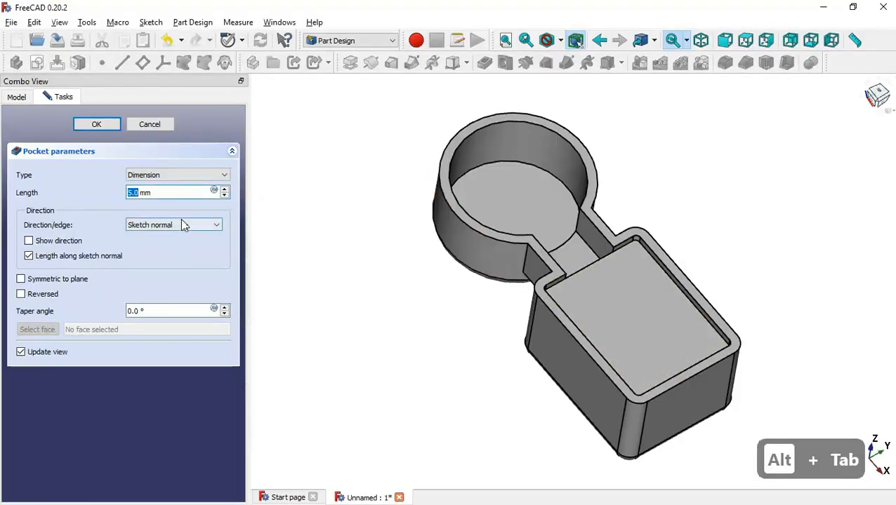
type("66-")
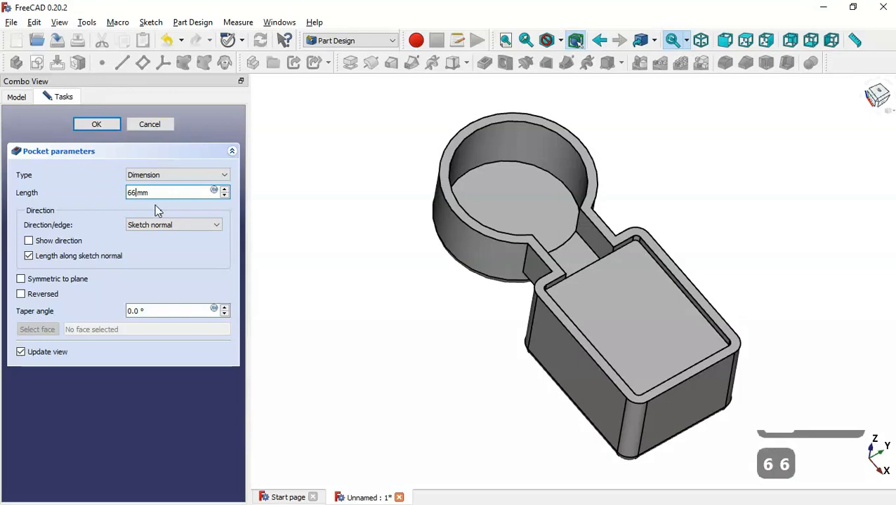
type("6")
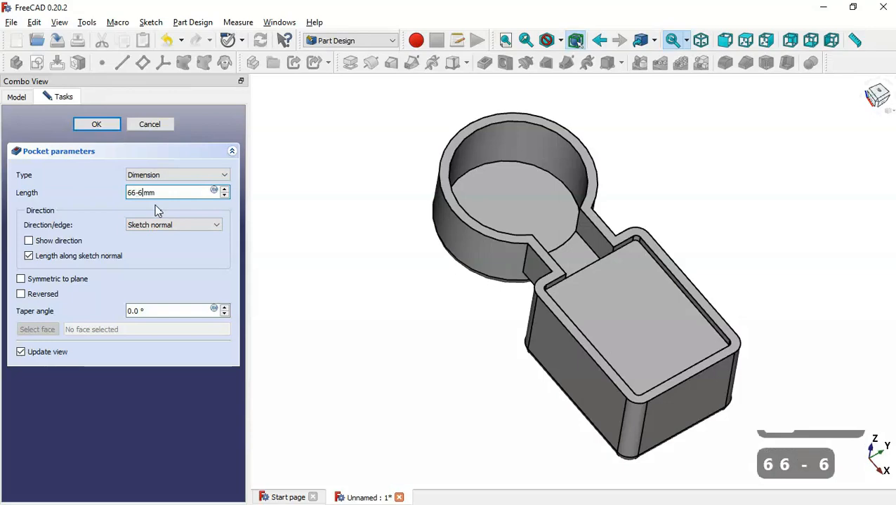
left_click(93, 125)
middle_click_drag(690, 152, 652, 182)
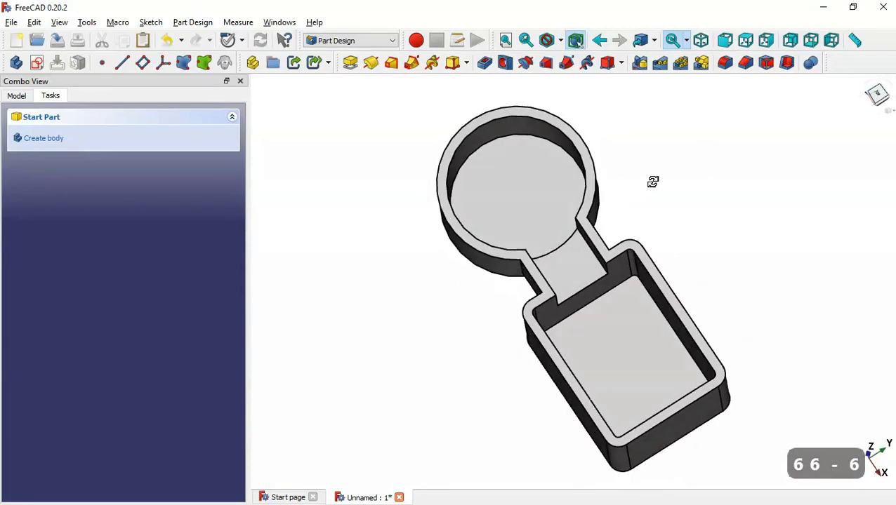
key("Home")
key("alt+Tab")
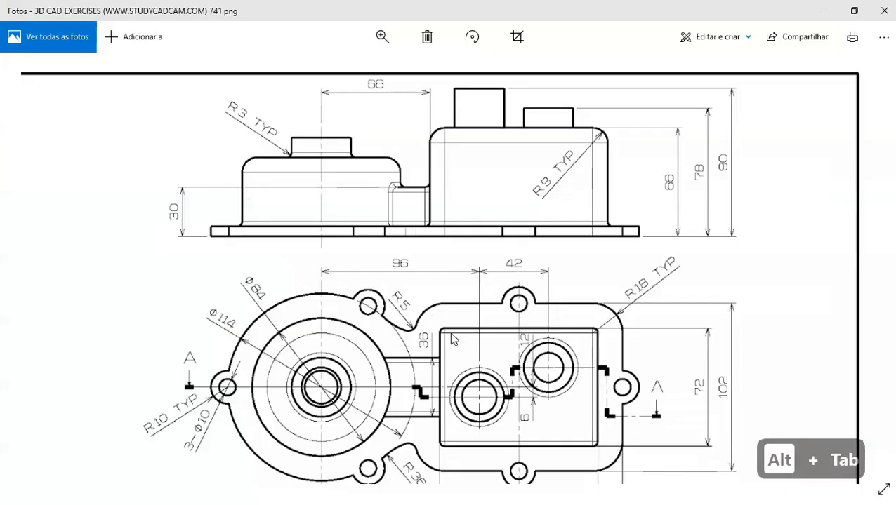
key("Down")
key("Down")
key("Down")
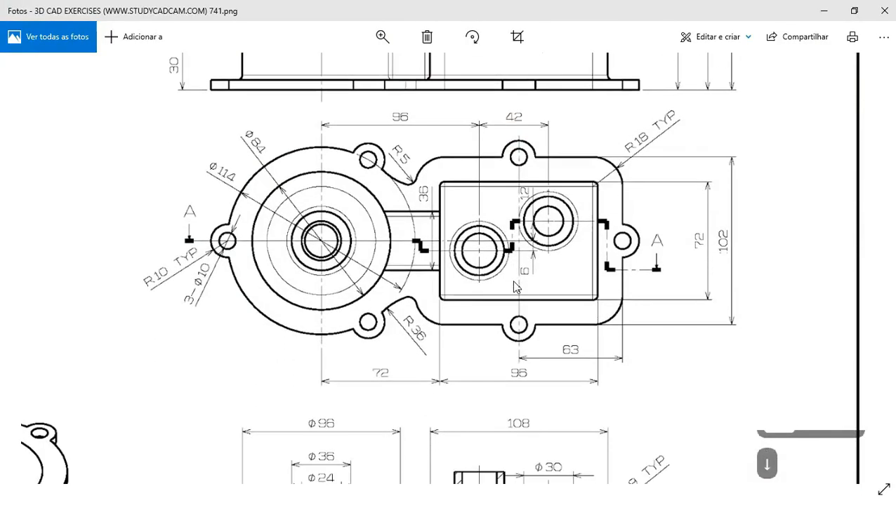
double_click(515, 284)
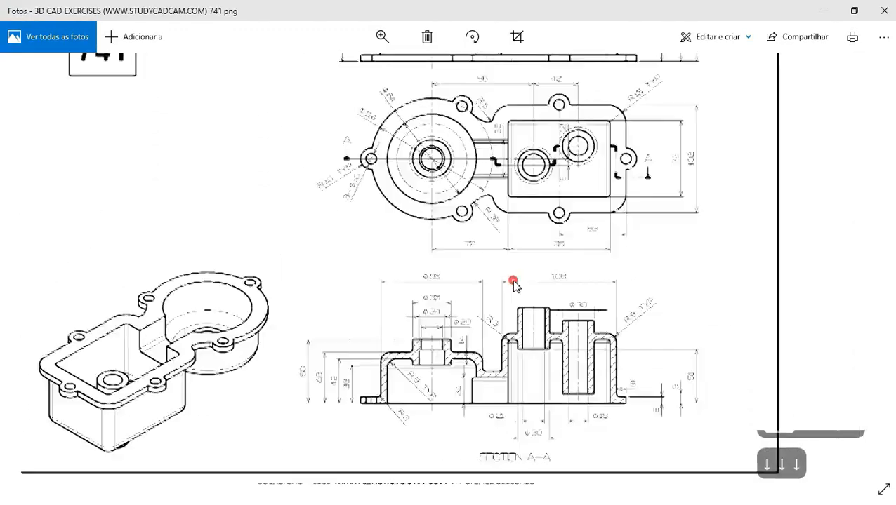
double_click(264, 361)
key("Down")
key("Down")
key("Down")
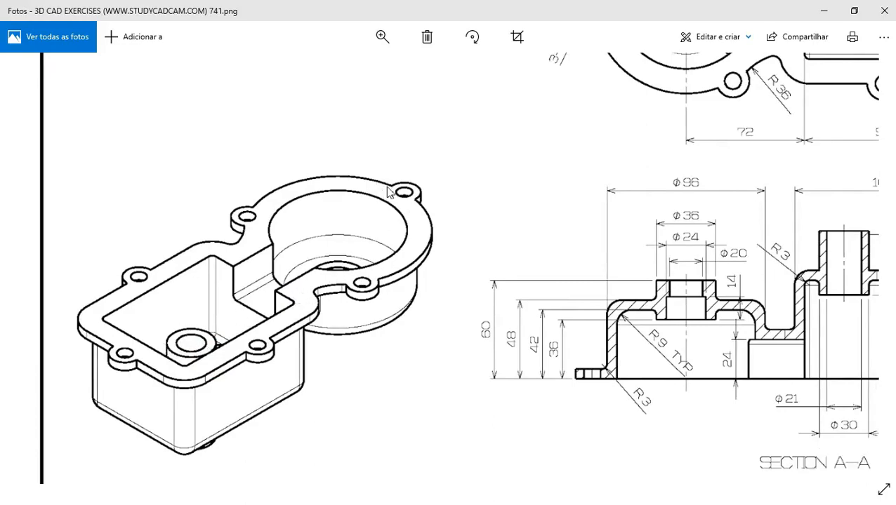
double_click(471, 194)
double_click(623, 141)
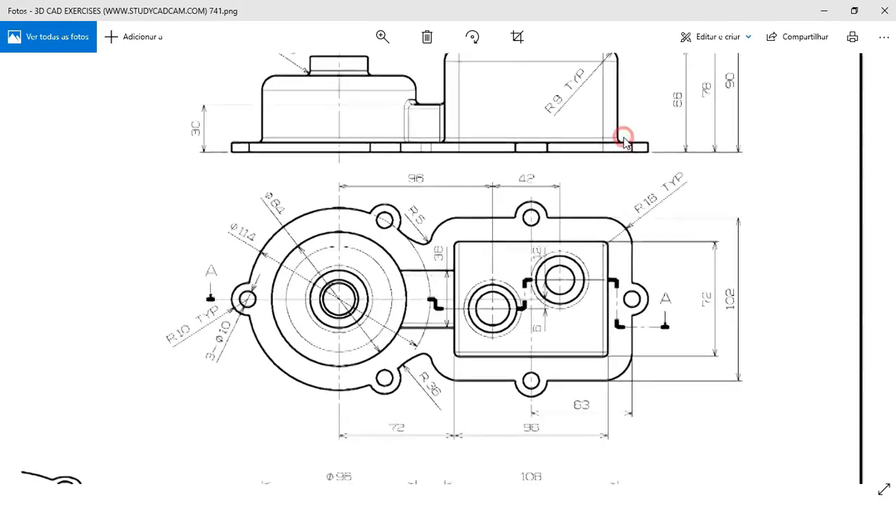
double_click(621, 245)
key("alt+Tab")
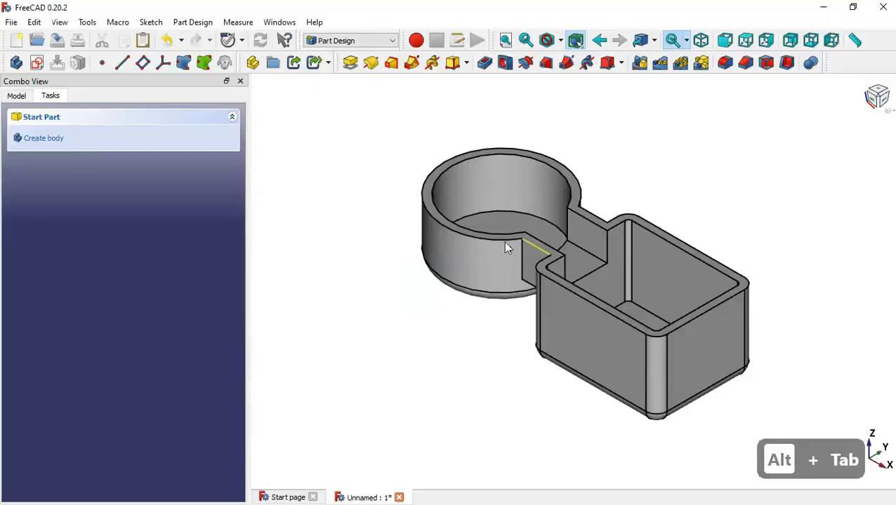
Create a new sketch on the housing's top rim face
left_click(574, 208)
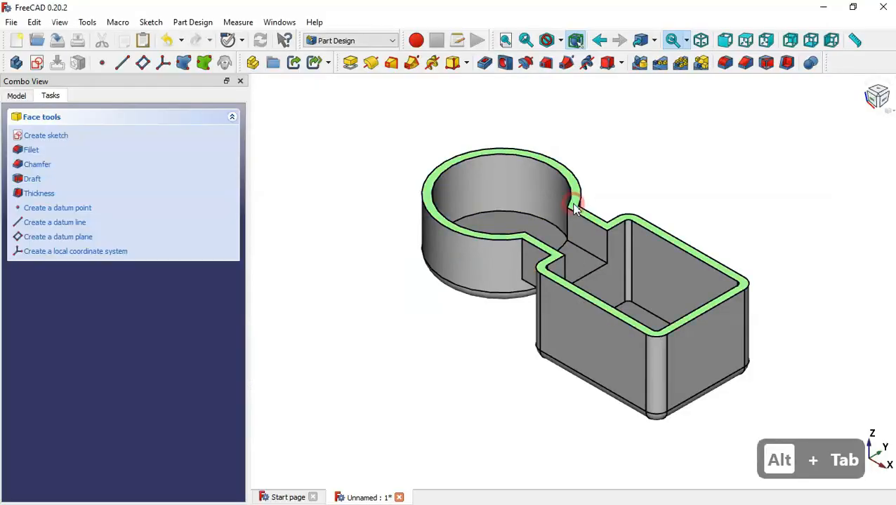
left_click(39, 63)
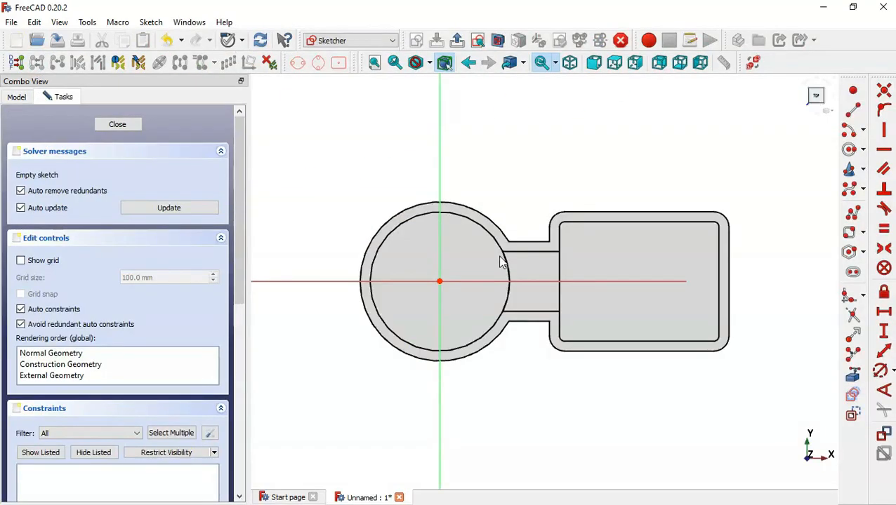
Draw an arc centred on the sketch origin, ending at the neck's lower corner
left_click(848, 134)
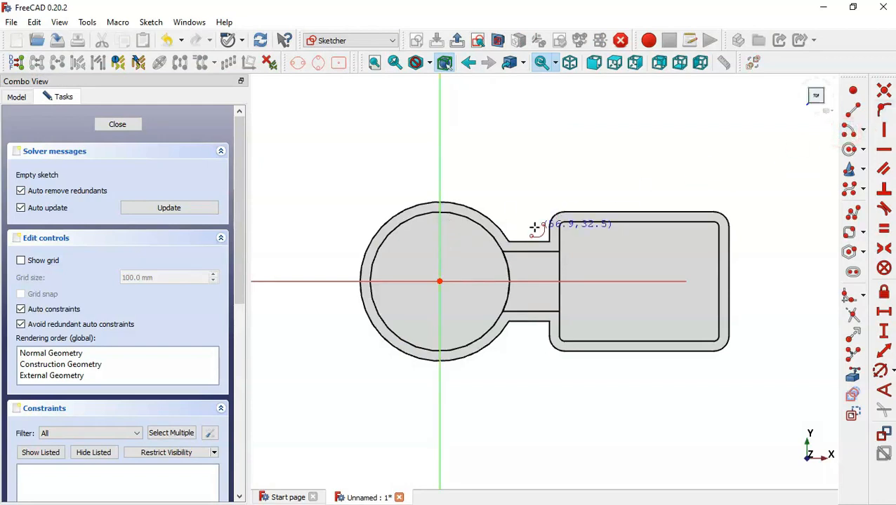
left_click(439, 281)
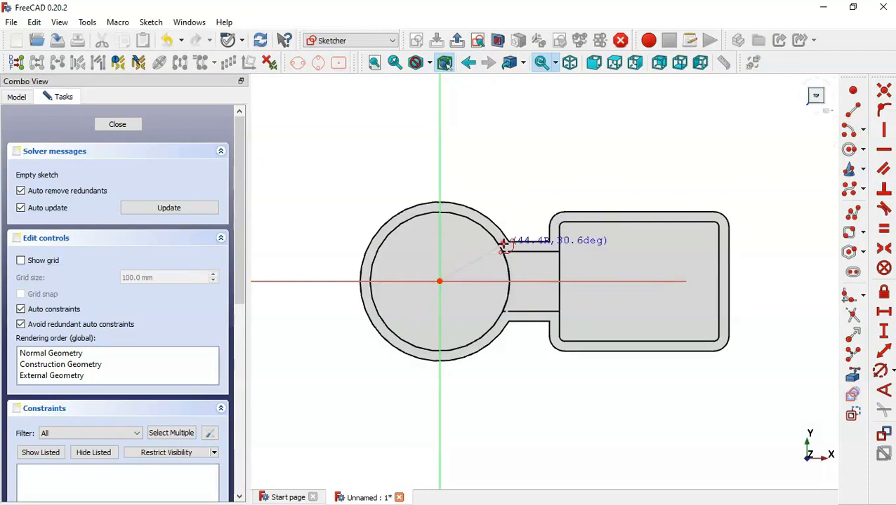
left_click(501, 324)
scroll(618, 302, "up", 2)
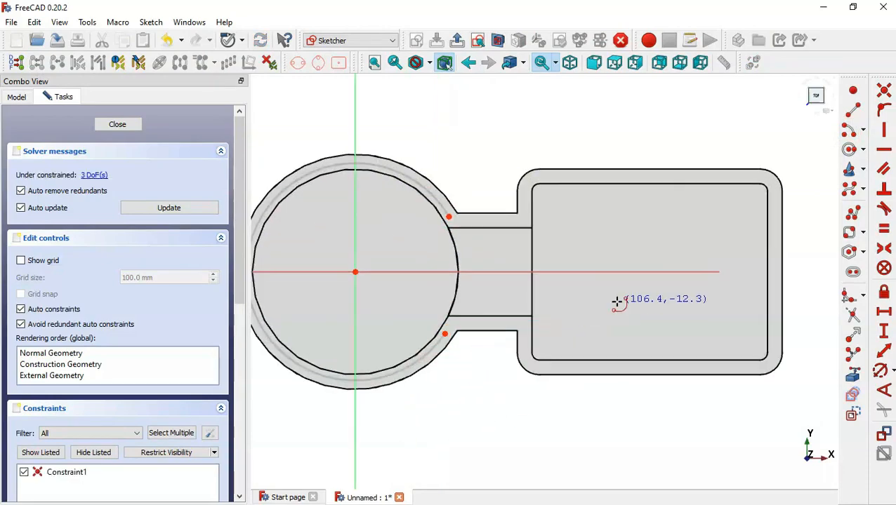
Draw a rounded rectangle enclosing the box section
left_click(852, 236)
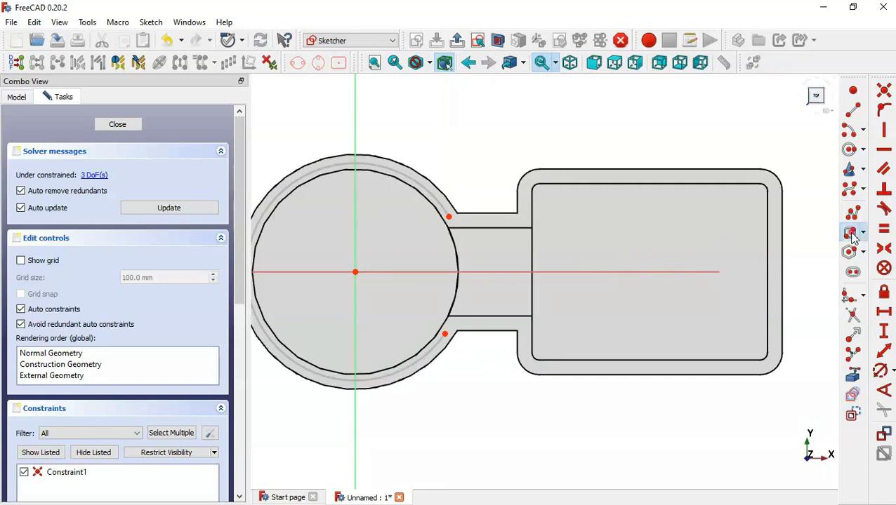
left_click(531, 181)
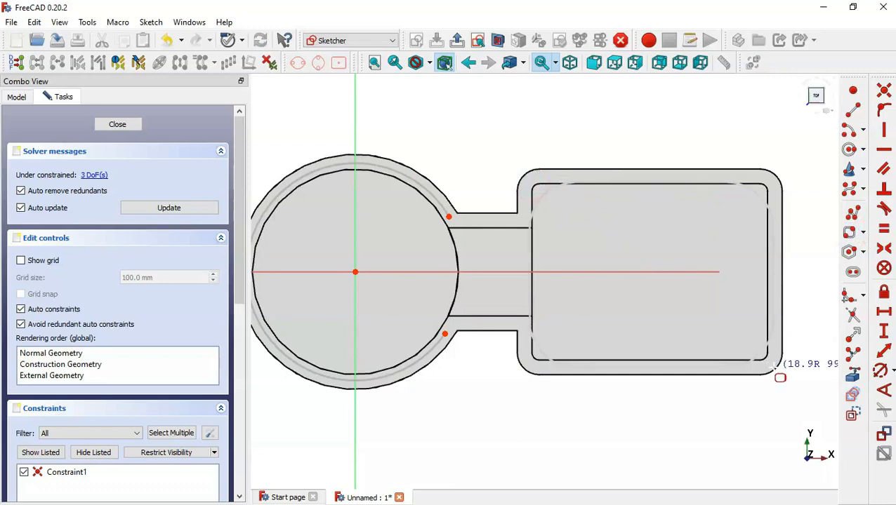
left_click(772, 363)
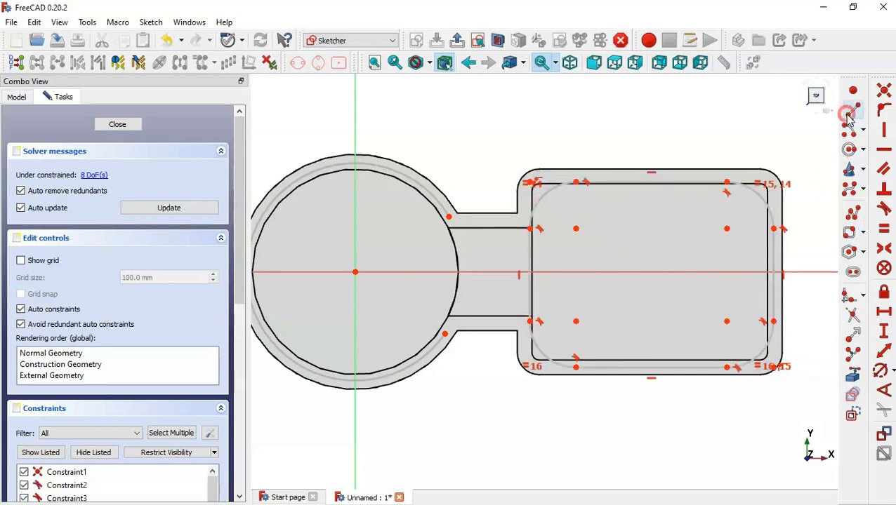
Draw two lines from the arc ends to the rectangle and trim the rectangle edge between them
left_click(849, 114)
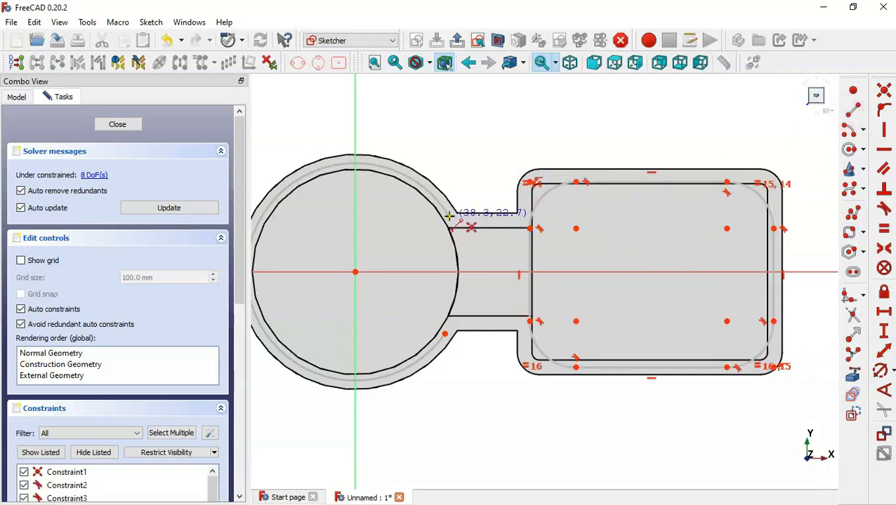
left_click(447, 217)
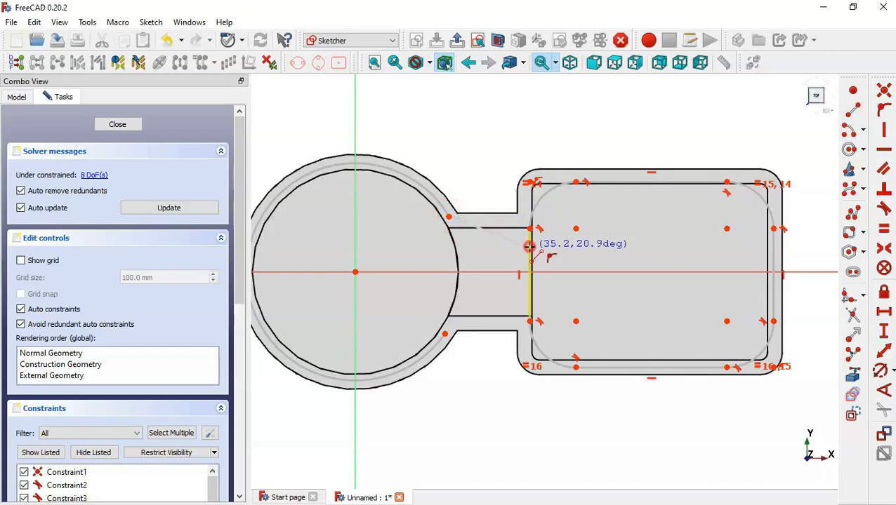
left_click(528, 246)
left_click(445, 334)
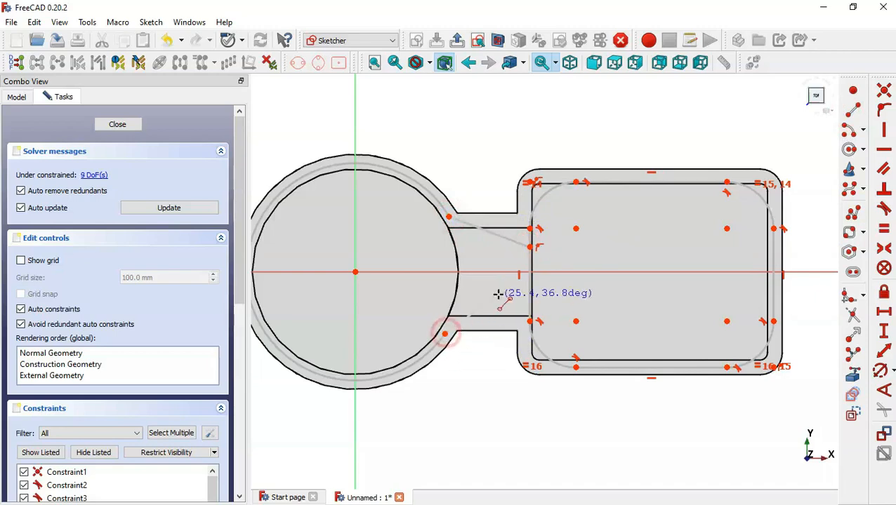
left_click(528, 297)
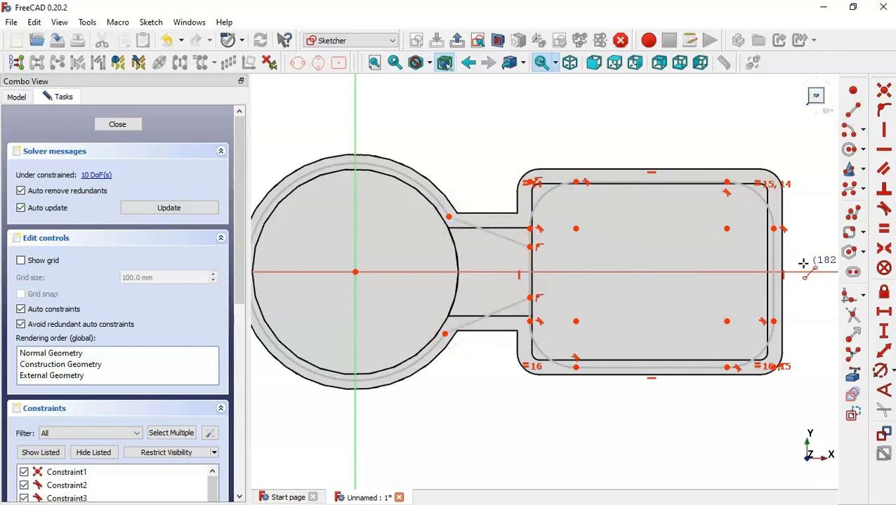
left_click(853, 317)
left_click(533, 272)
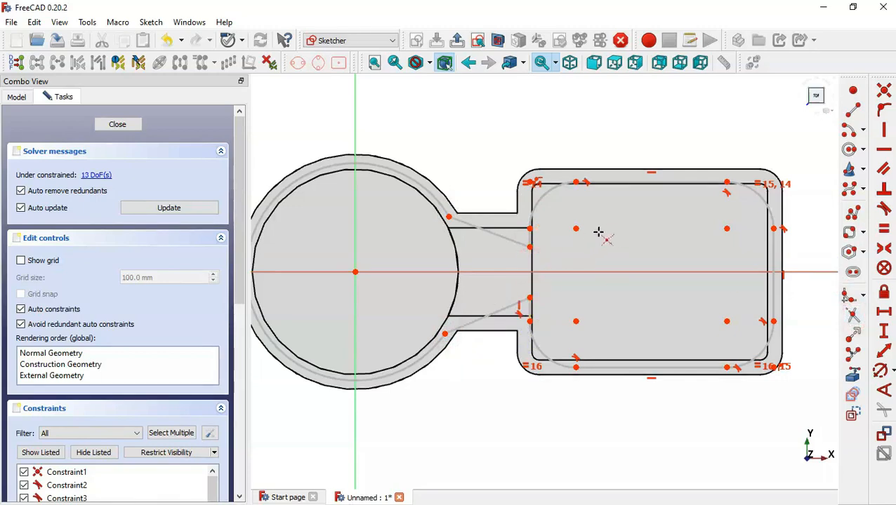
Make both connecting lines horizontal
left_click(887, 150)
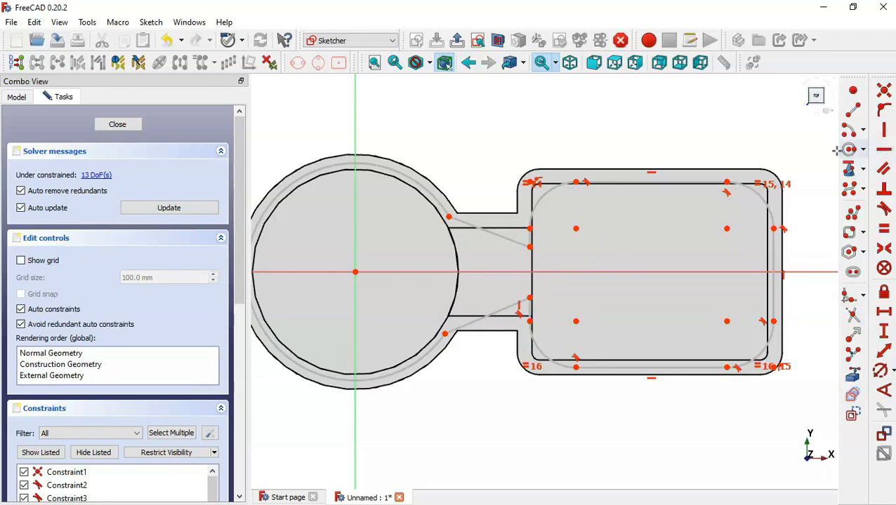
left_click(491, 233)
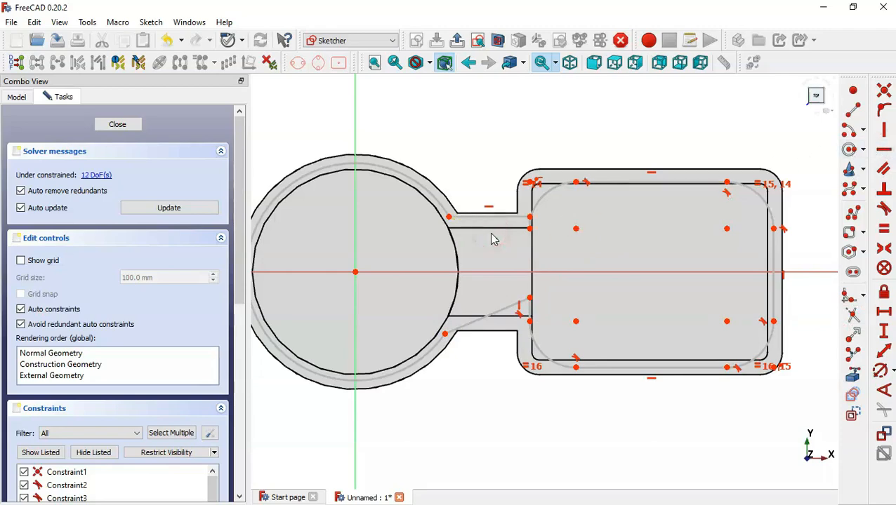
left_click(489, 317)
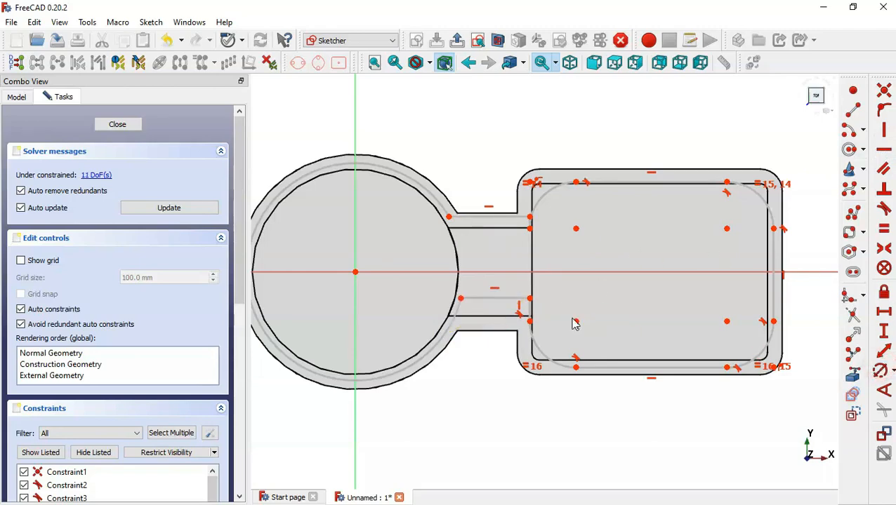
Bring the box's bottom-right and top-left corner arcs in as external geometry
scroll(664, 281, "up", 2)
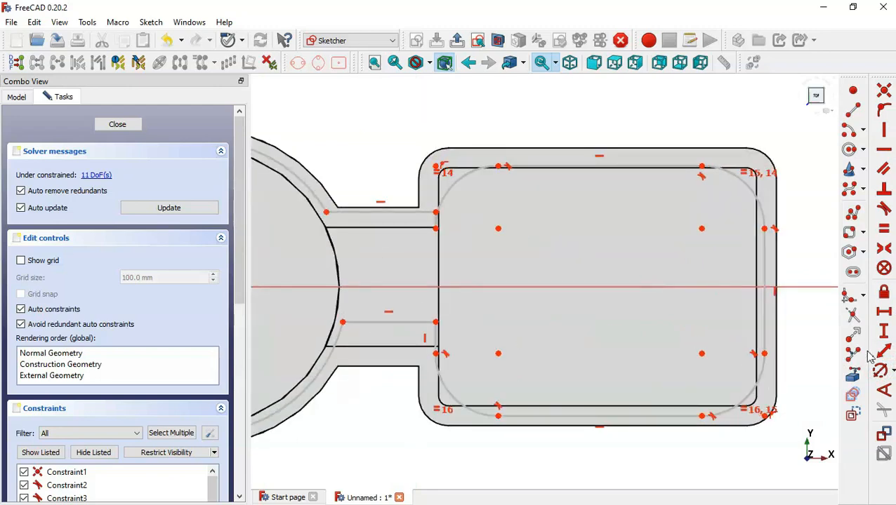
left_click(855, 377)
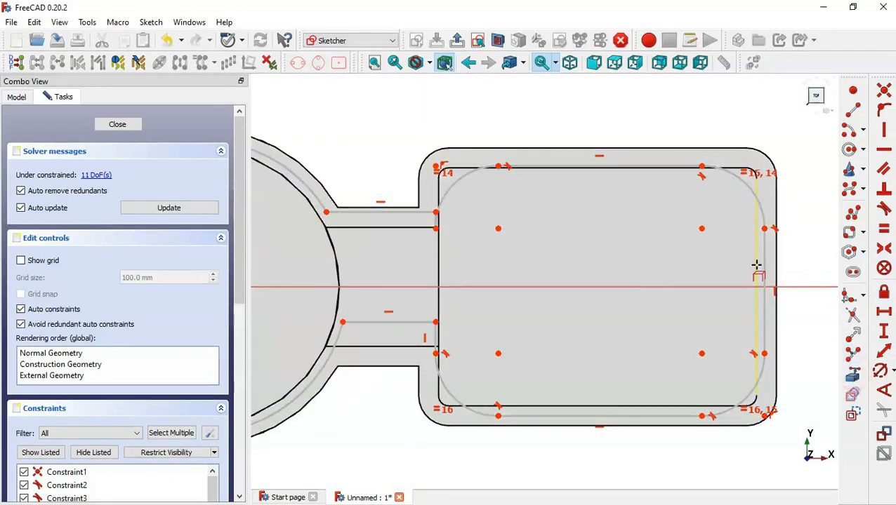
left_click(758, 400)
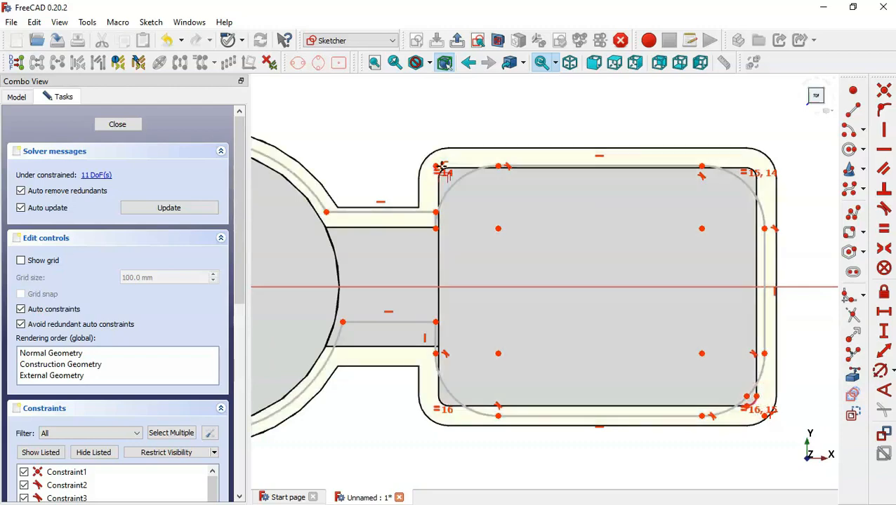
left_click(441, 170)
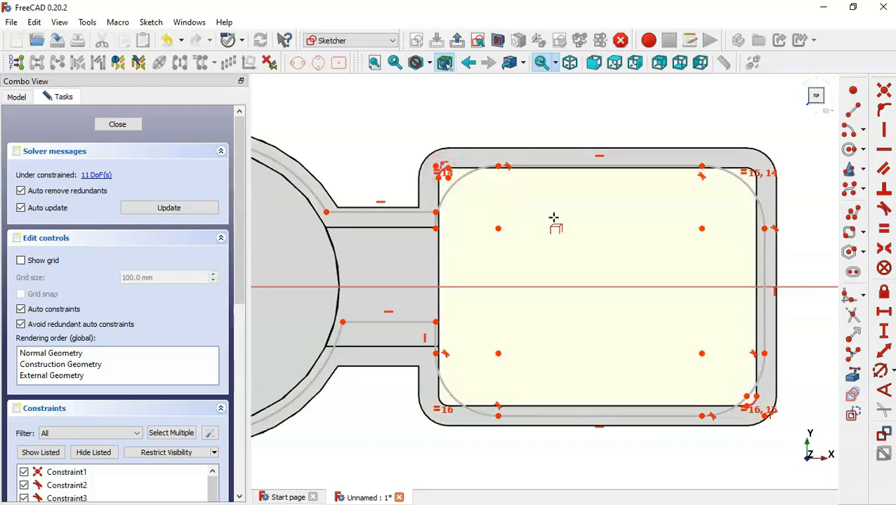
key("Escape")
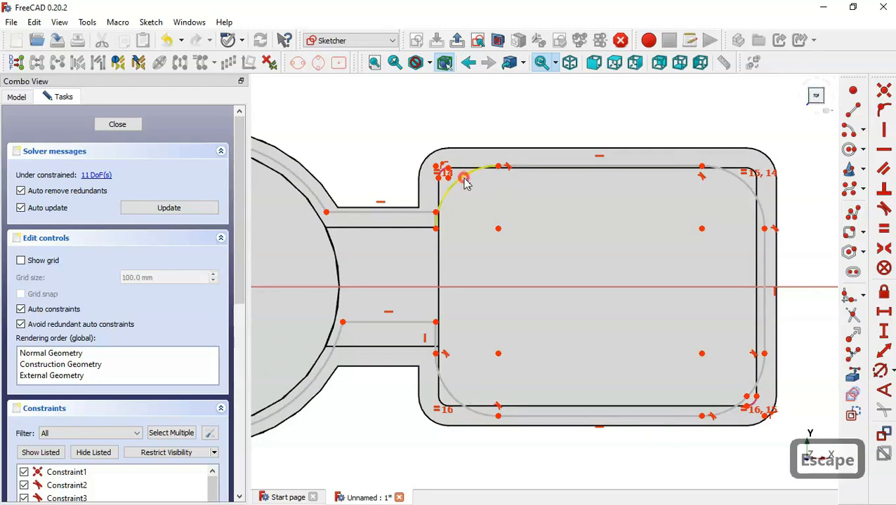
Make the corner arcs equal in radius and make the bottom-right arc centres coincide
left_click(466, 183)
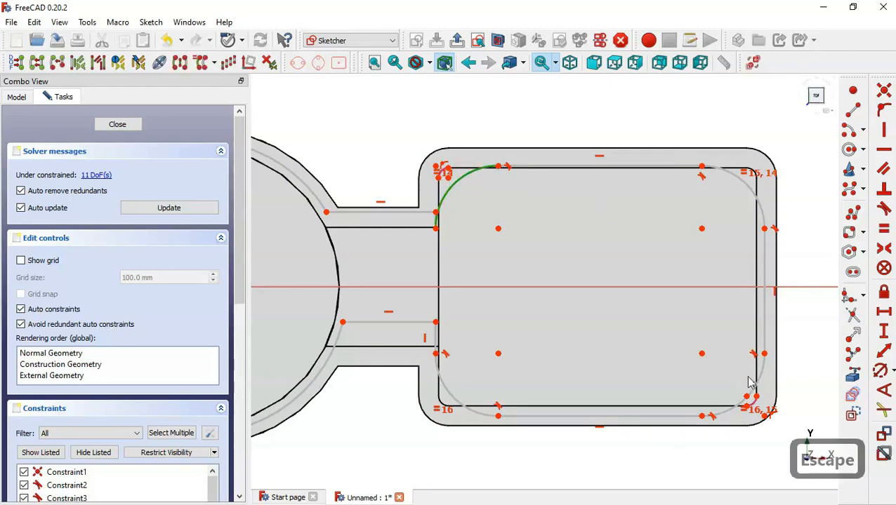
scroll(785, 417, "up", 6)
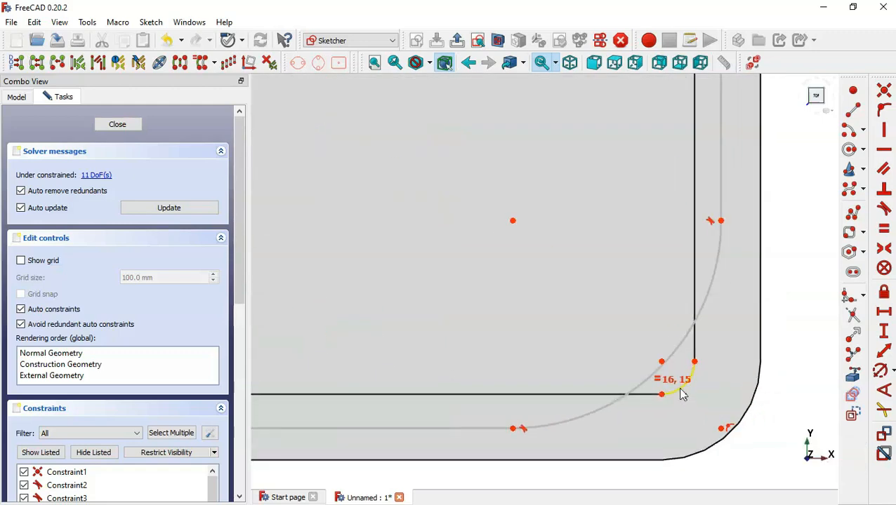
left_click(884, 231)
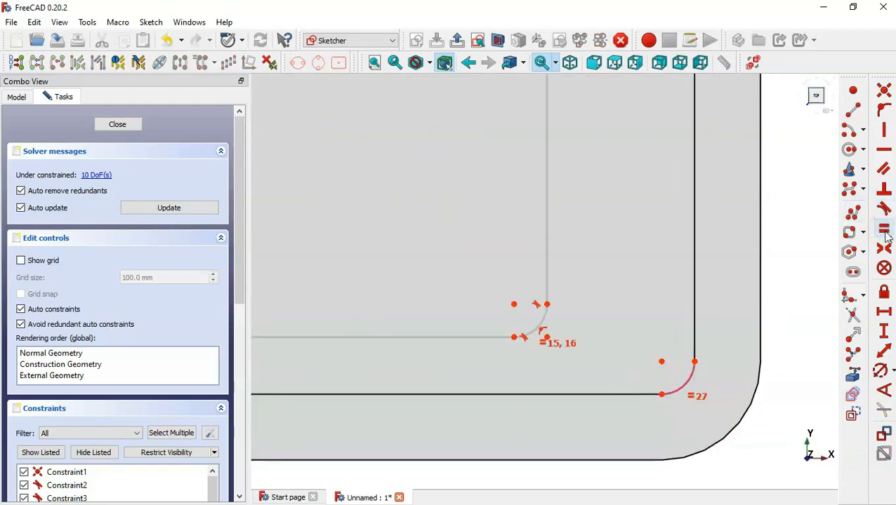
left_click(514, 305)
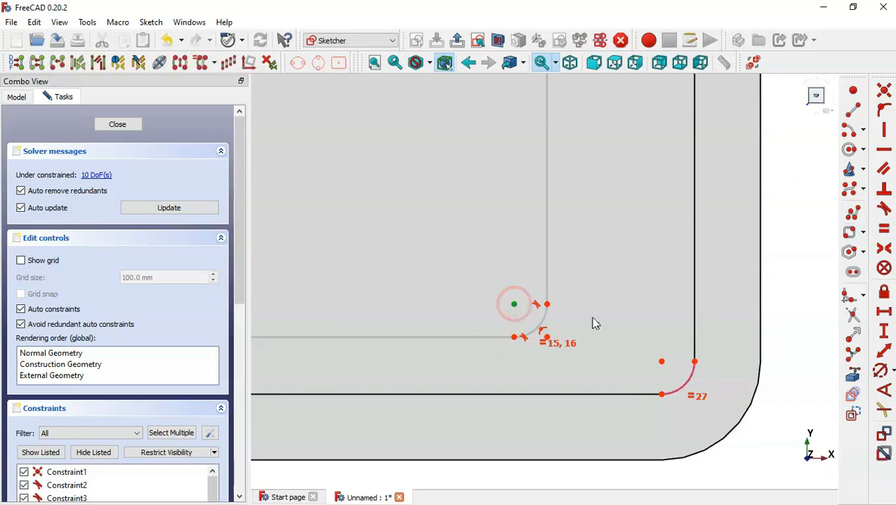
left_click(661, 362)
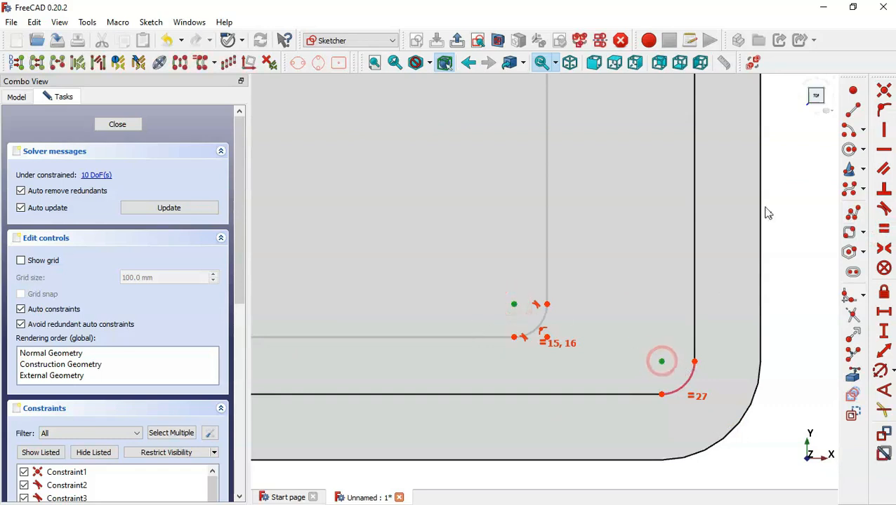
left_click(883, 90)
scroll(761, 232, "down", 5)
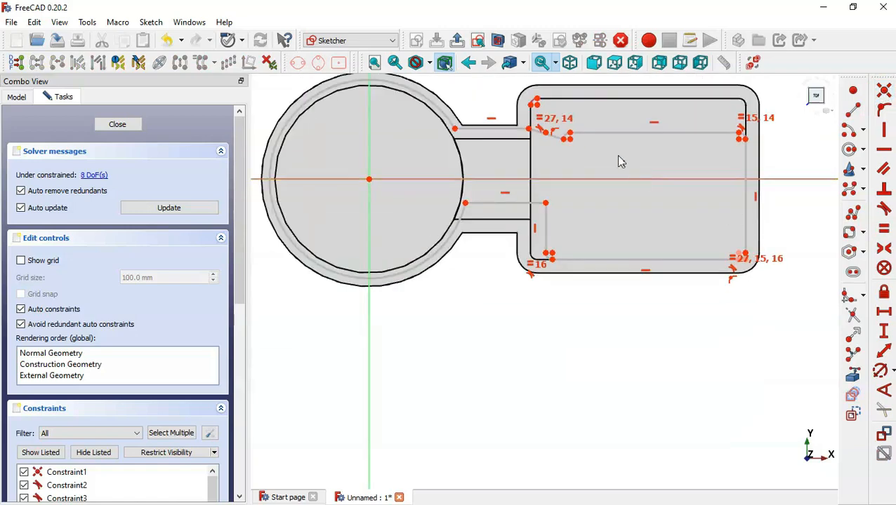
Join the new arc's endpoint to the top-left arc centre and make the slanted line vertical
scroll(544, 88, "up", 3)
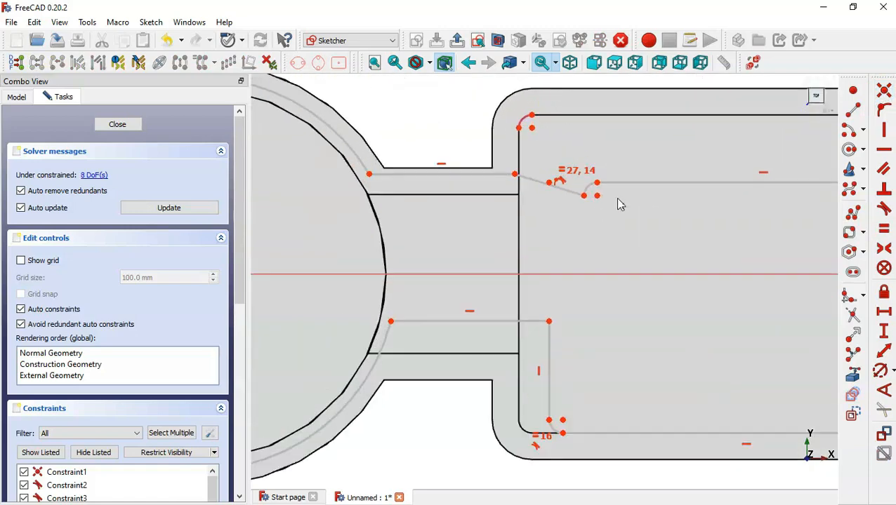
left_click(596, 196)
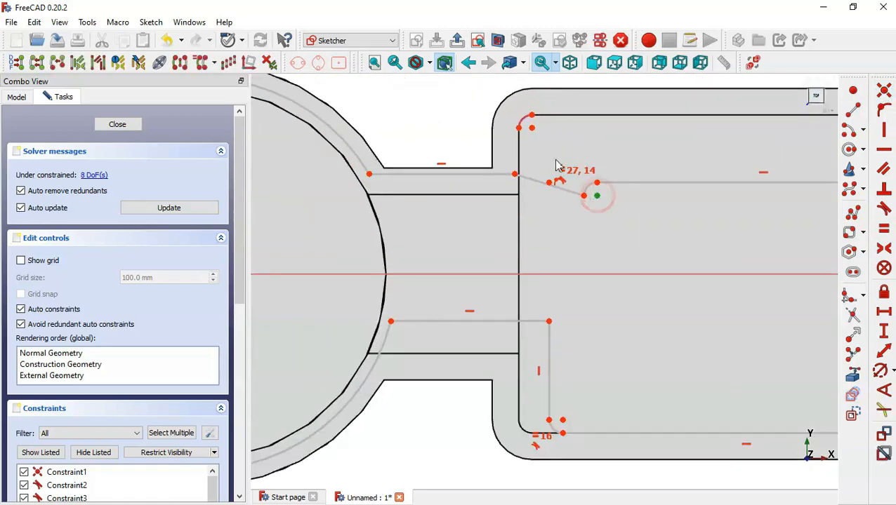
left_click(532, 128)
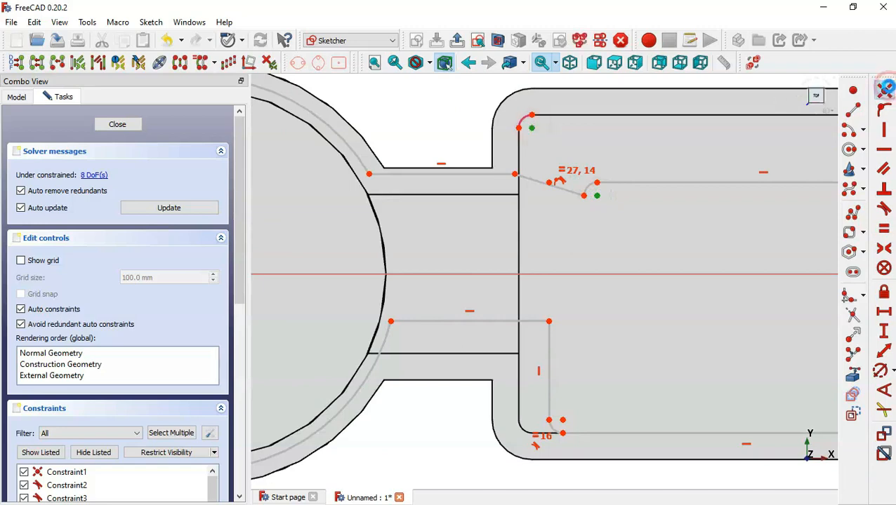
left_click(885, 91)
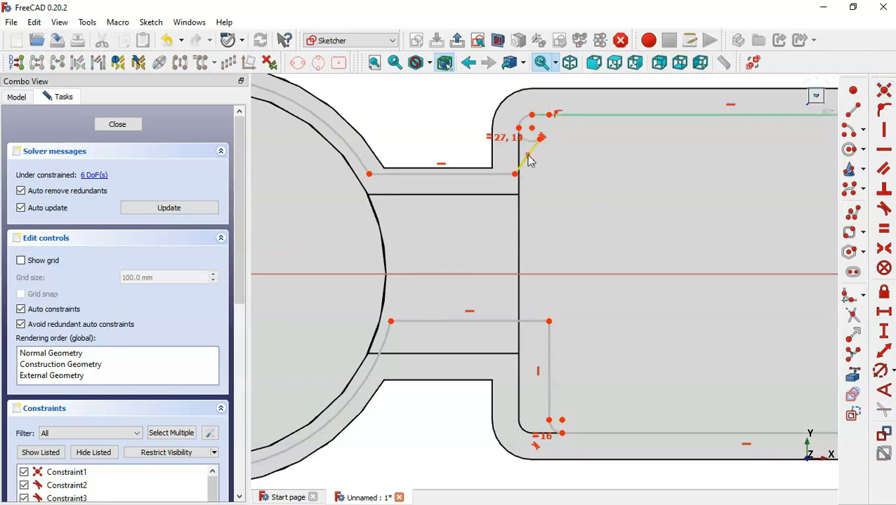
left_click(530, 161)
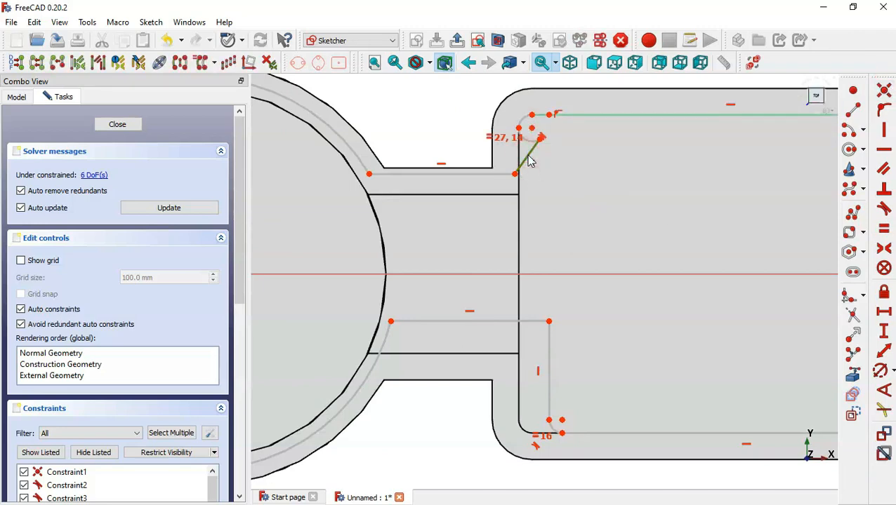
left_click(884, 130)
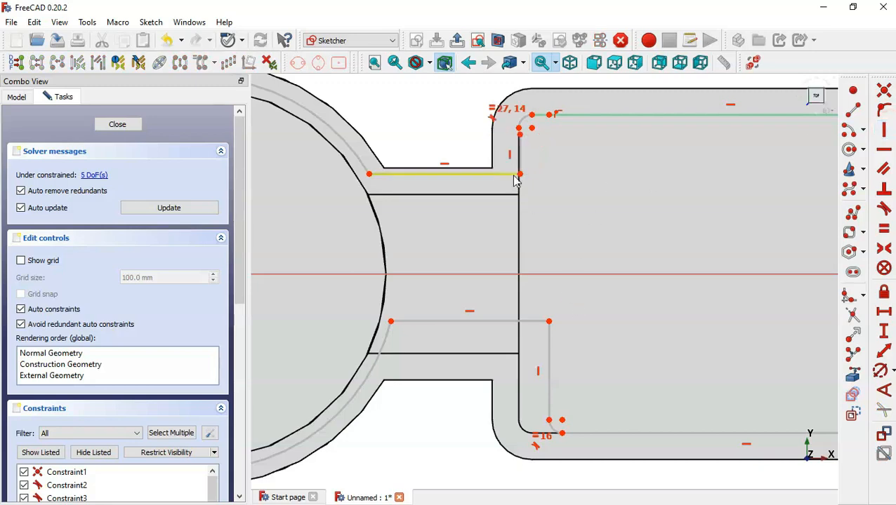
left_click_drag(520, 175, 521, 242)
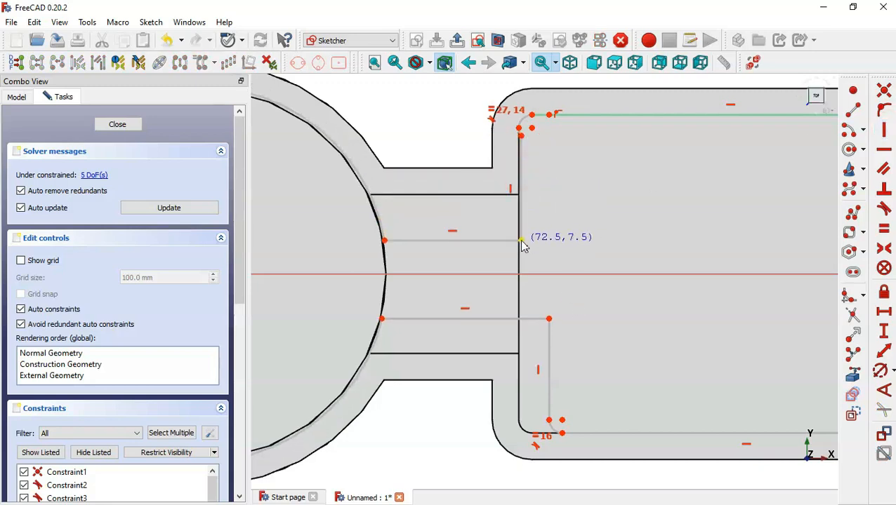
left_click(523, 125)
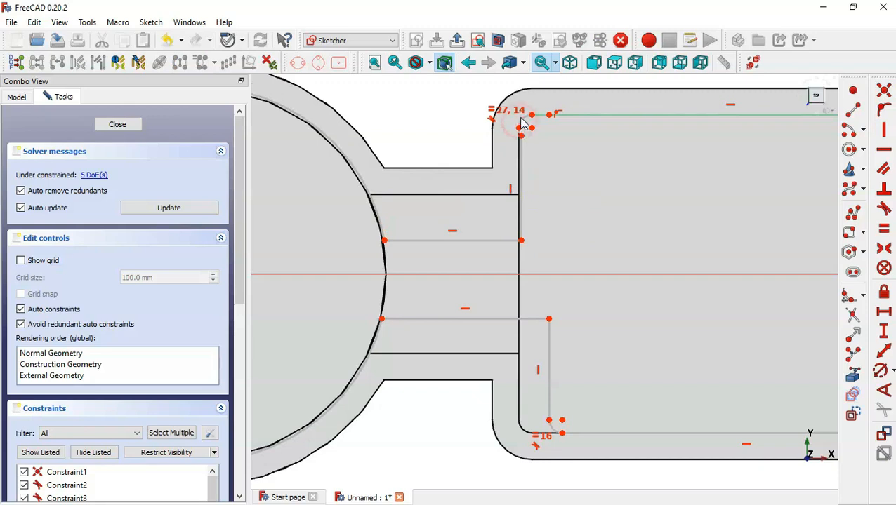
Align the corner points vertically and make the vertical line's ends symmetric about the horizontal axis
left_click(562, 421)
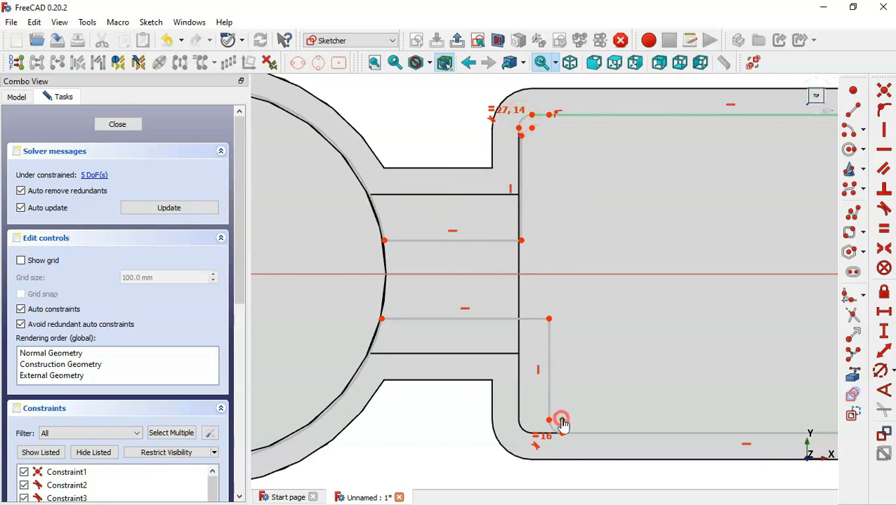
left_click(531, 129)
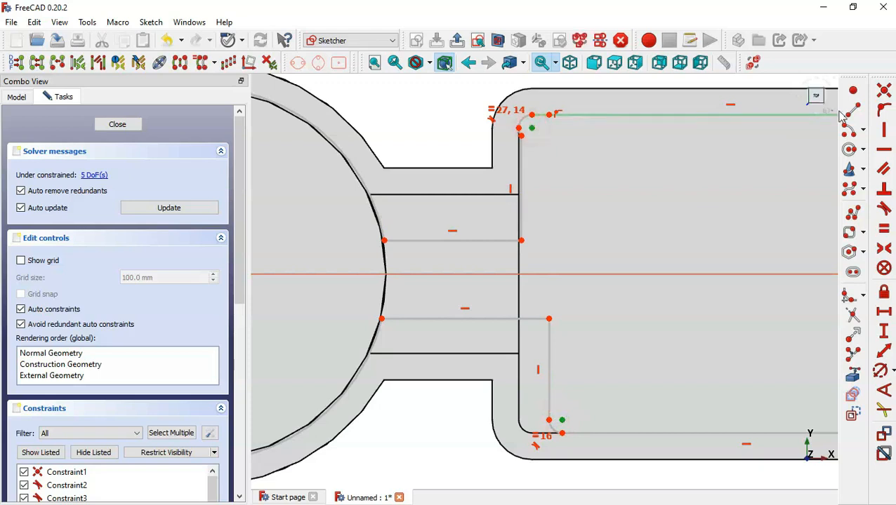
left_click(883, 131)
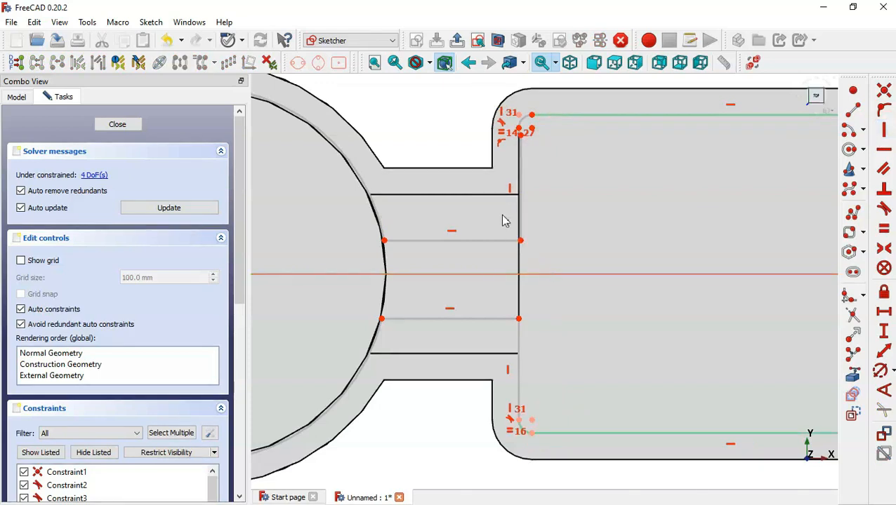
left_click(520, 241)
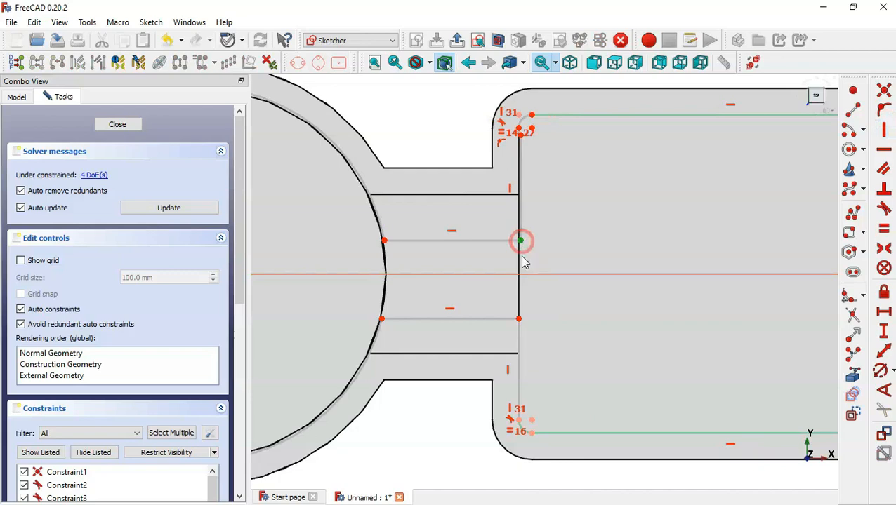
left_click(519, 320)
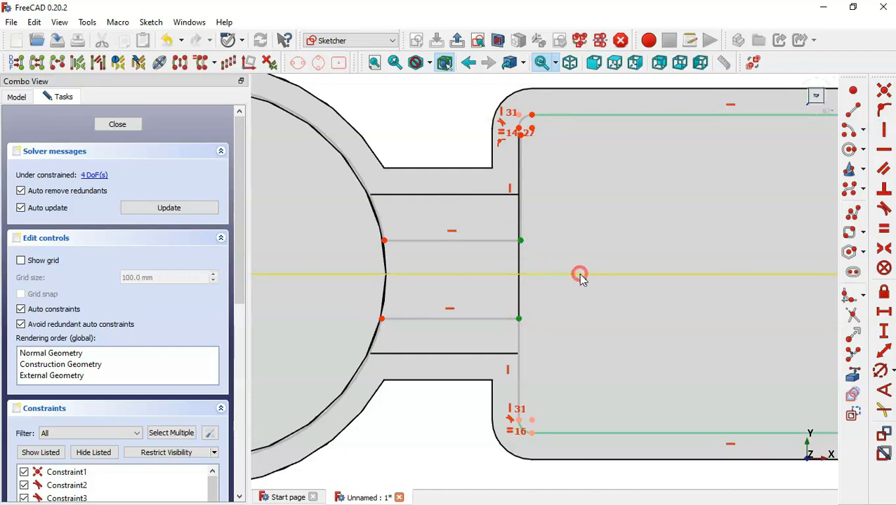
left_click(579, 274)
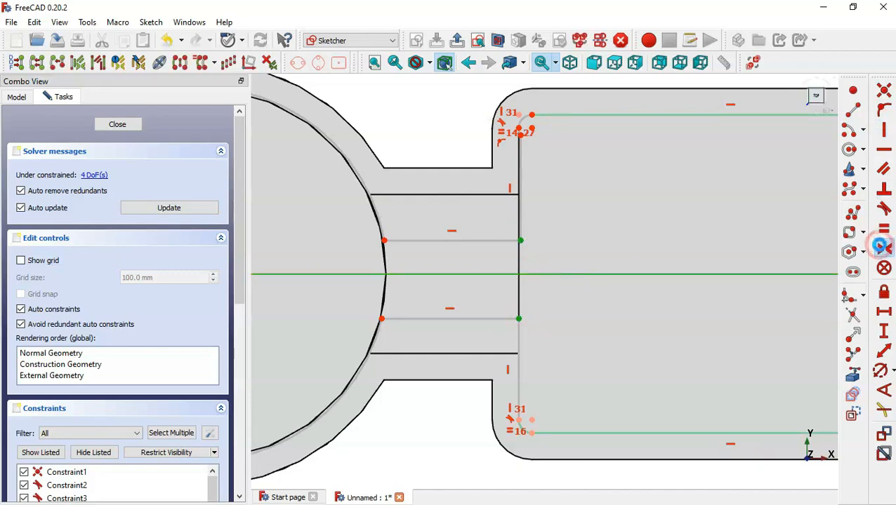
left_click(883, 250)
Widen the neck by pulling its lower end outward
scroll(632, 246, "down", 4)
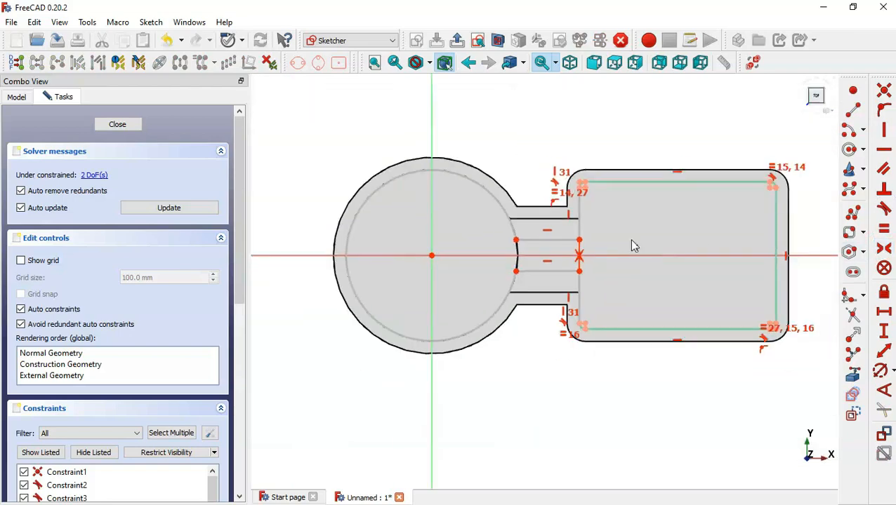
scroll(708, 212, "up", 3)
scroll(709, 212, "down", 3)
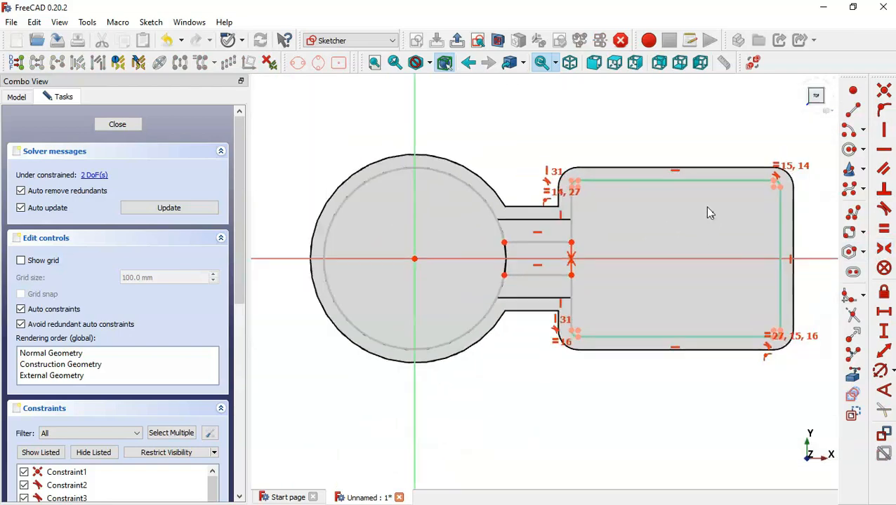
scroll(482, 283, "up", 2)
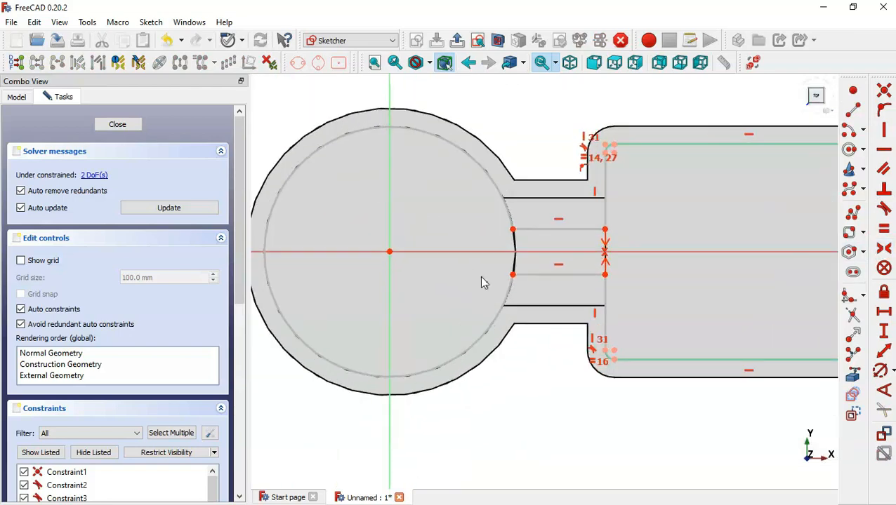
left_click(853, 377)
scroll(523, 304, "up", 2)
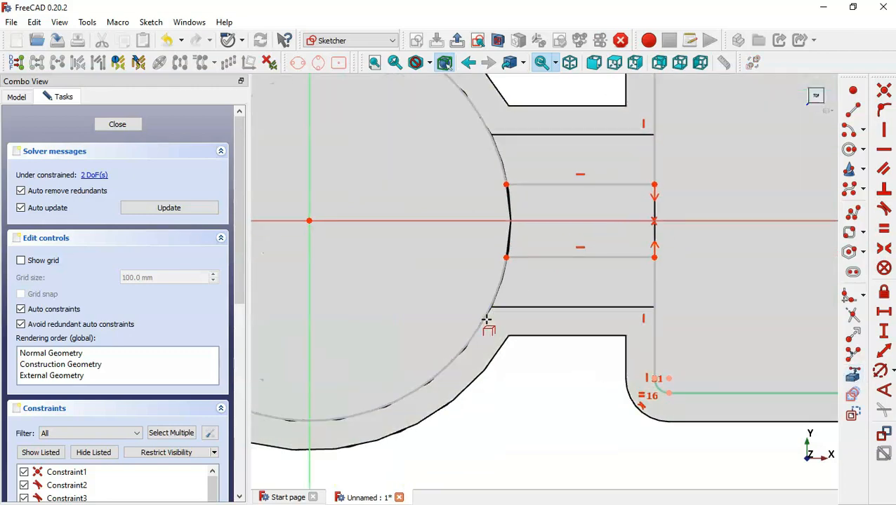
key("Escape")
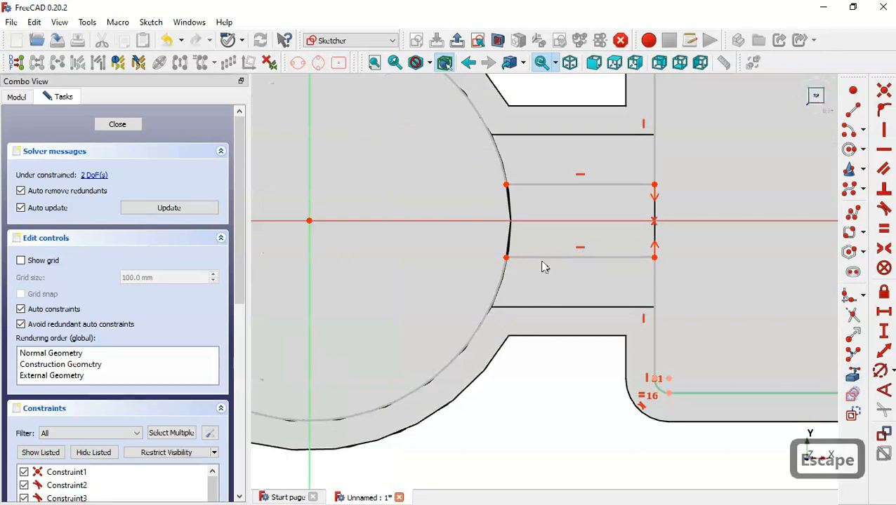
left_click_drag(506, 258, 566, 355)
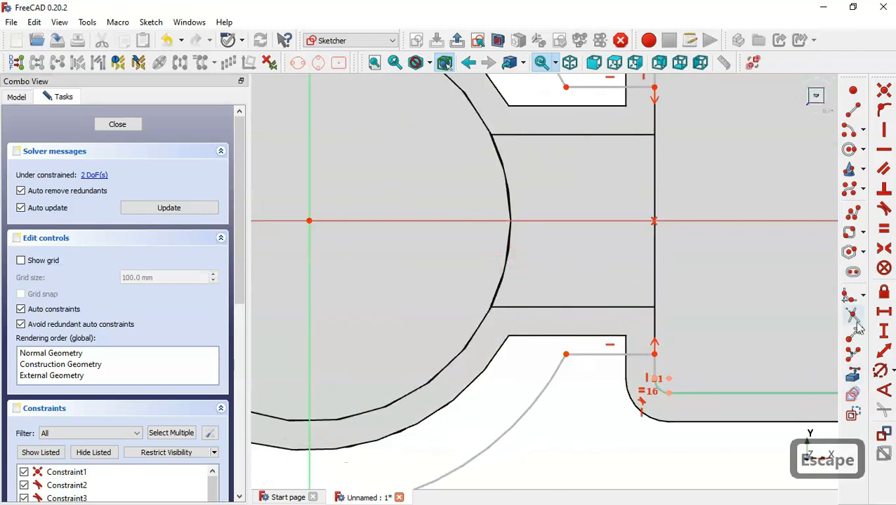
Reference the circle's edge and join the lower arc-line junction points, fully constraining the sketch
left_click(855, 379)
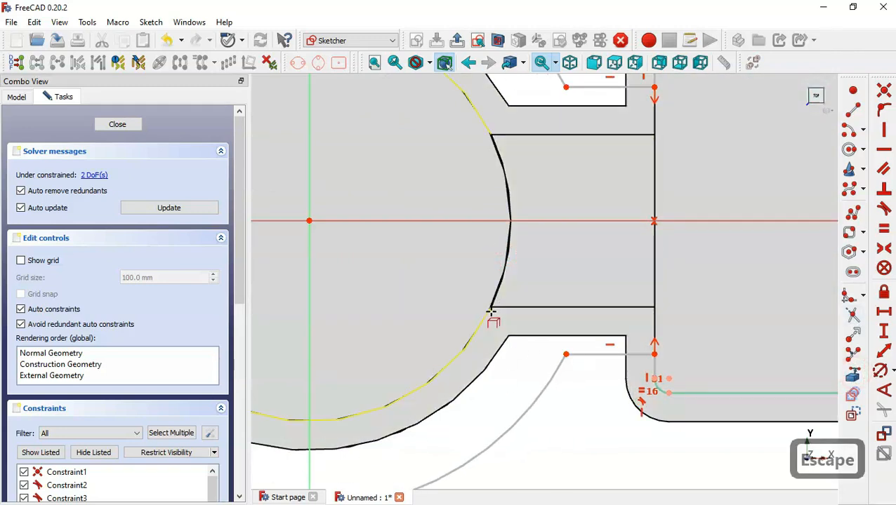
left_click(486, 311)
scroll(578, 306, "down", 3)
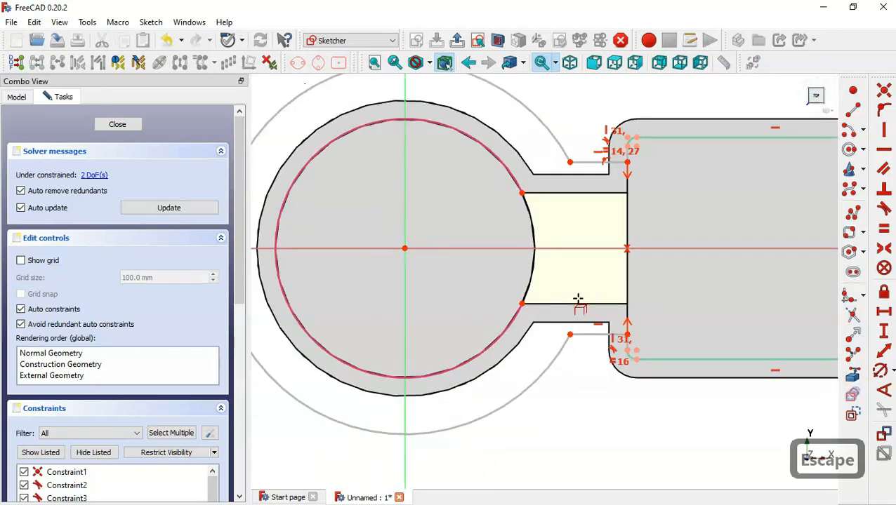
left_click_drag(508, 289, 586, 348)
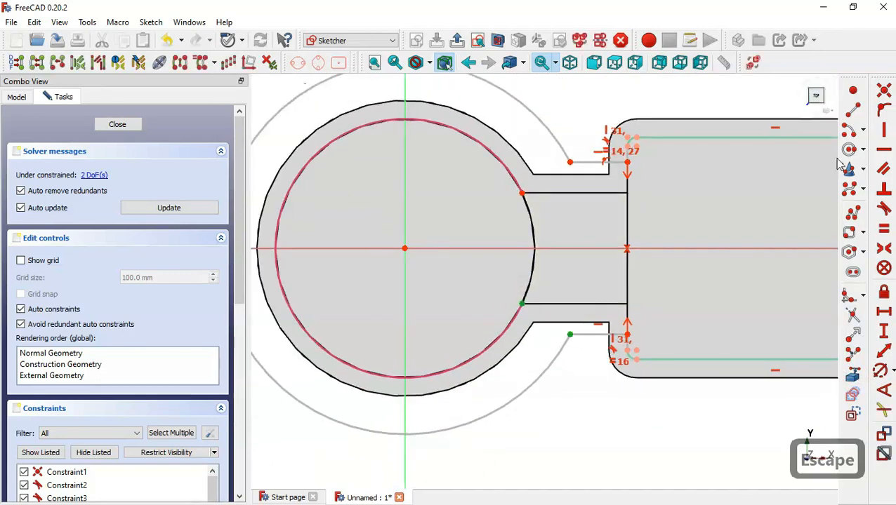
left_click(883, 91)
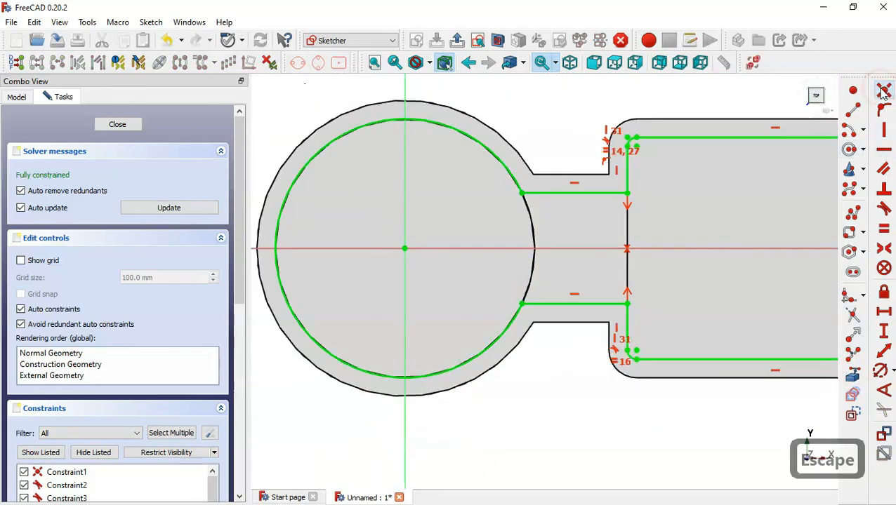
Compare the finished rim sketch against the reference drawing
scroll(521, 266, "down", 3)
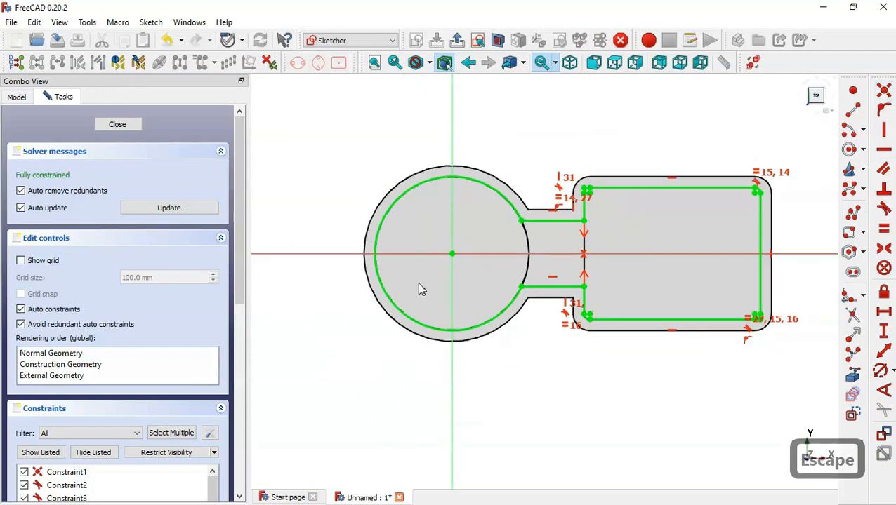
scroll(420, 289, "down", 1)
scroll(652, 193, "up", 1)
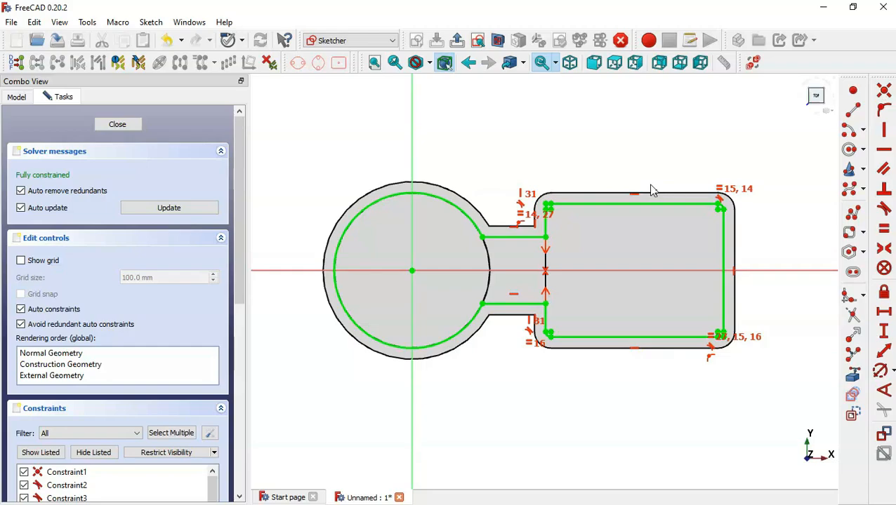
key("alt+Tab")
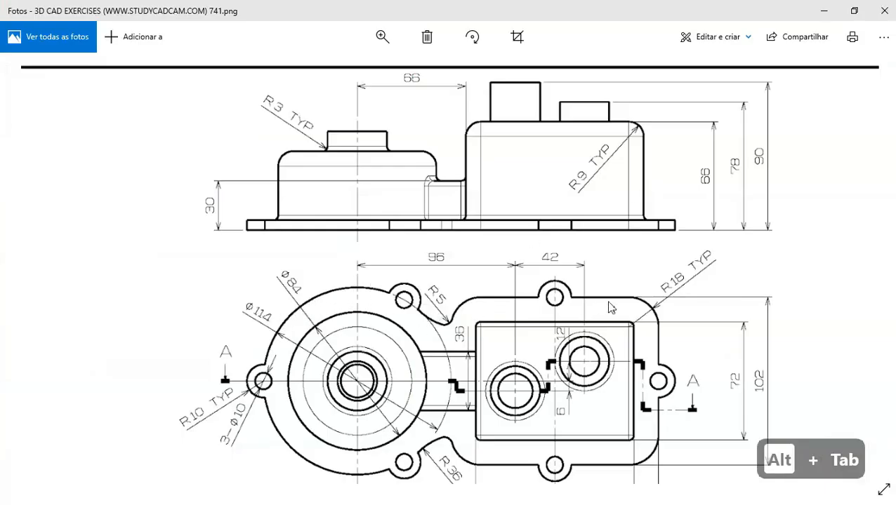
key("alt+Tab")
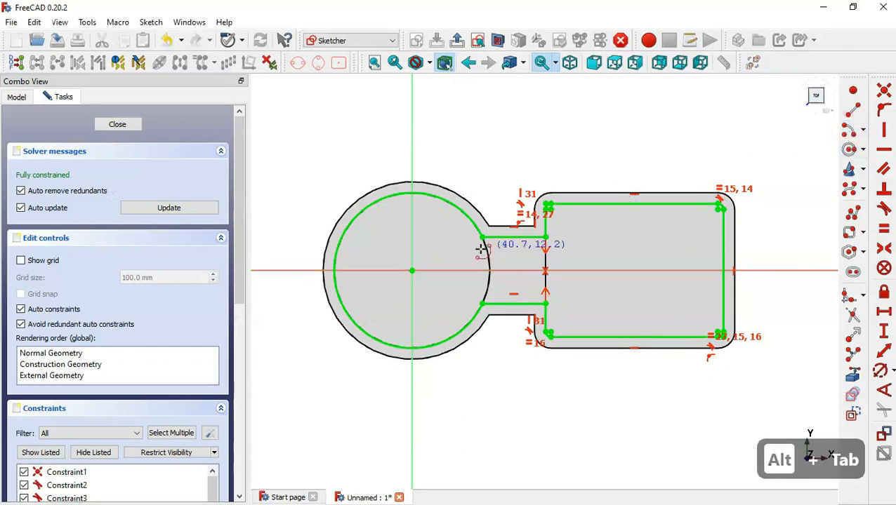
Draw the large arc around the boss centre, then two small arcs along the top
left_click(411, 270)
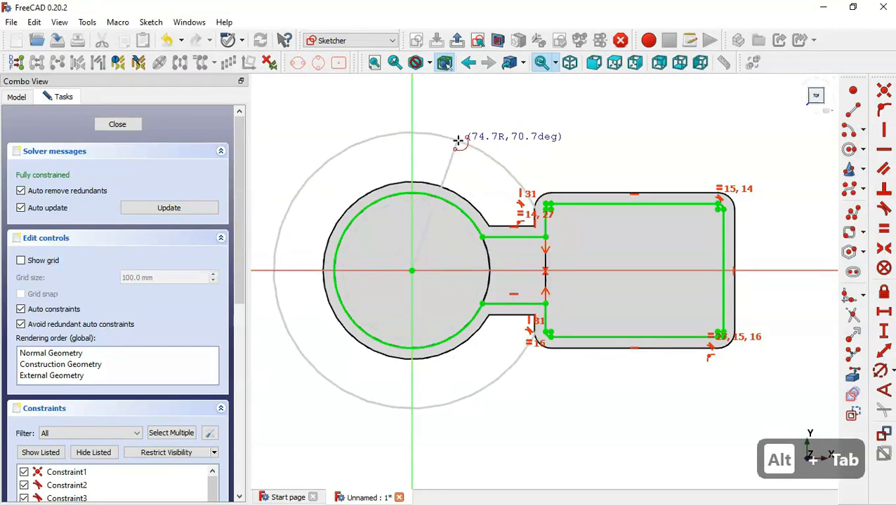
left_click(449, 155)
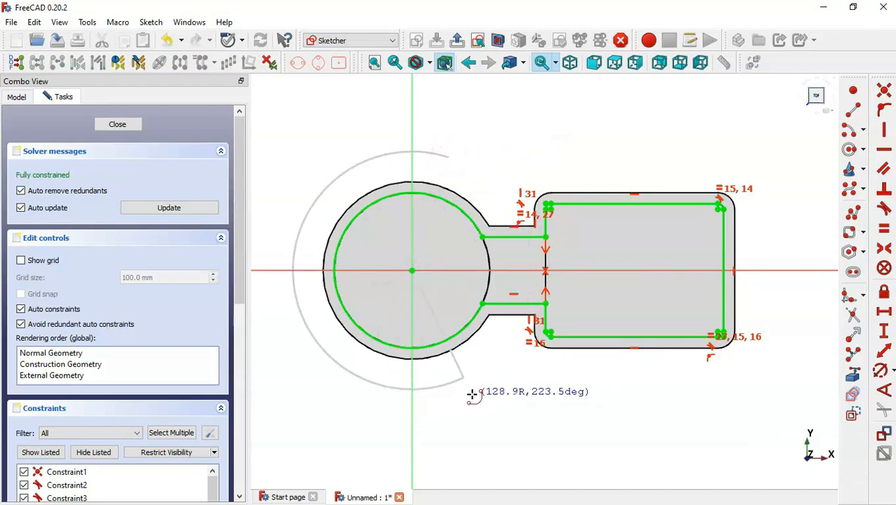
left_click(448, 384)
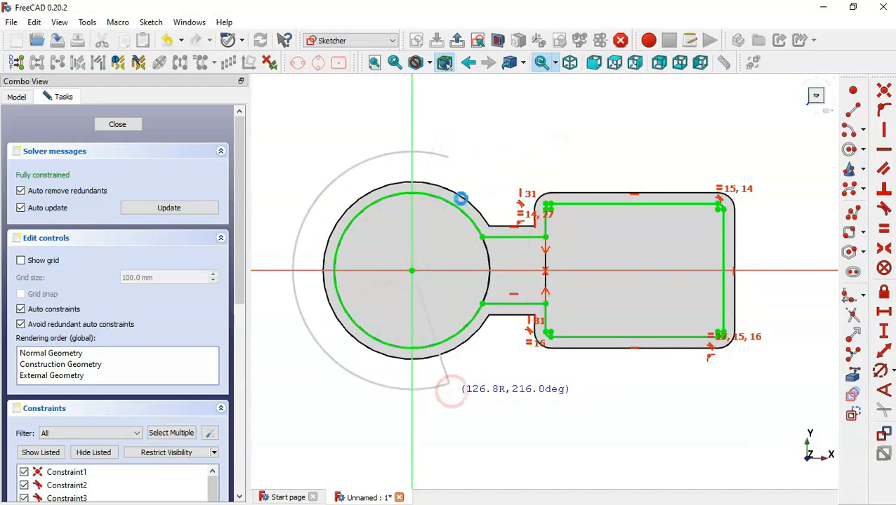
left_click(464, 124)
left_click(449, 156)
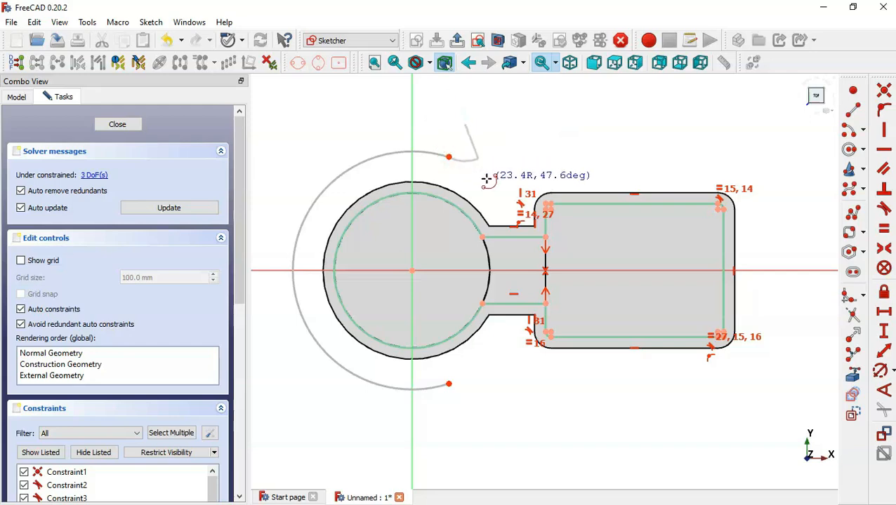
left_click(485, 180)
left_click(485, 138)
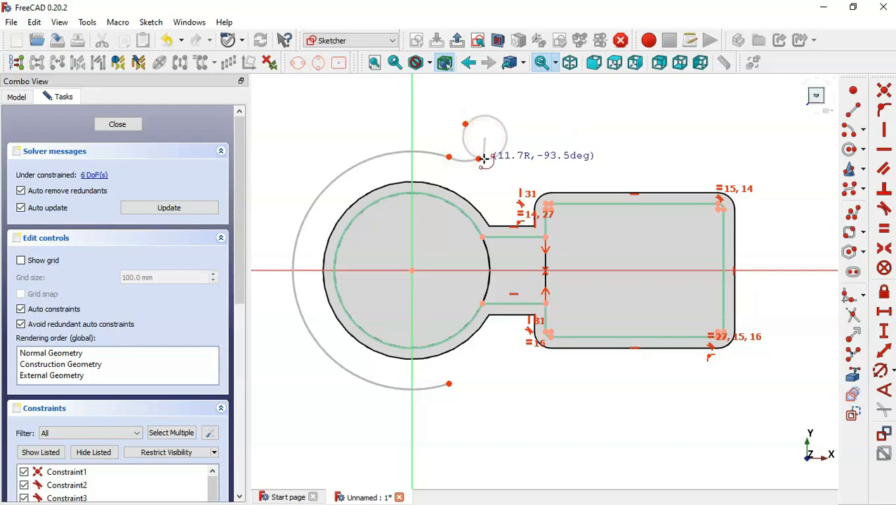
left_click(478, 159)
left_click(518, 141)
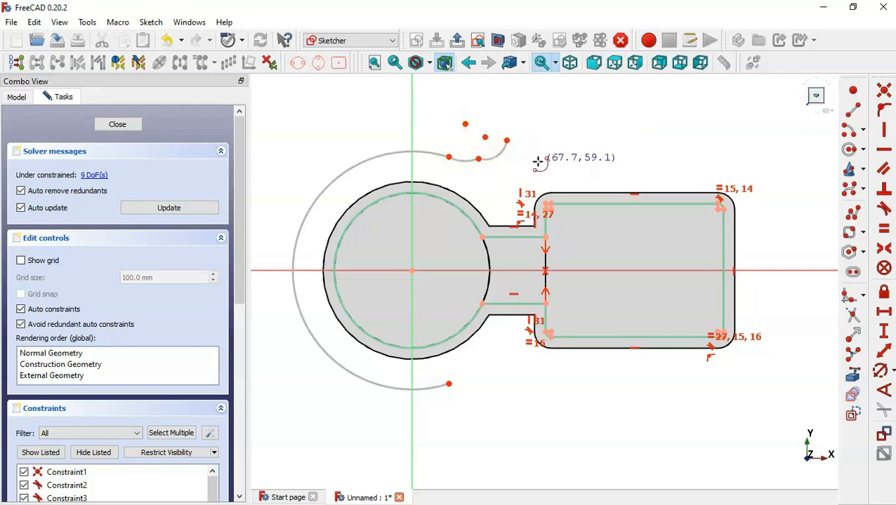
Add a fourth small arc and the top-right arc of the flange
left_click(537, 162)
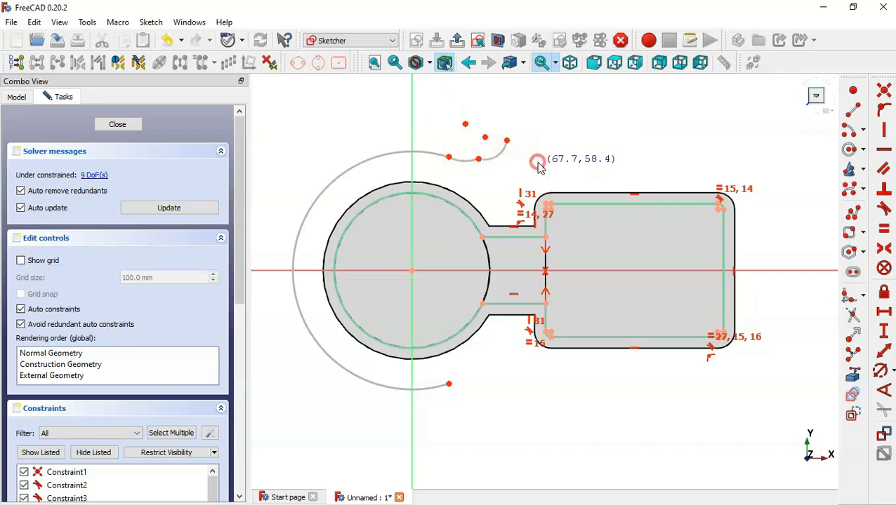
left_click(581, 110)
left_click(714, 161)
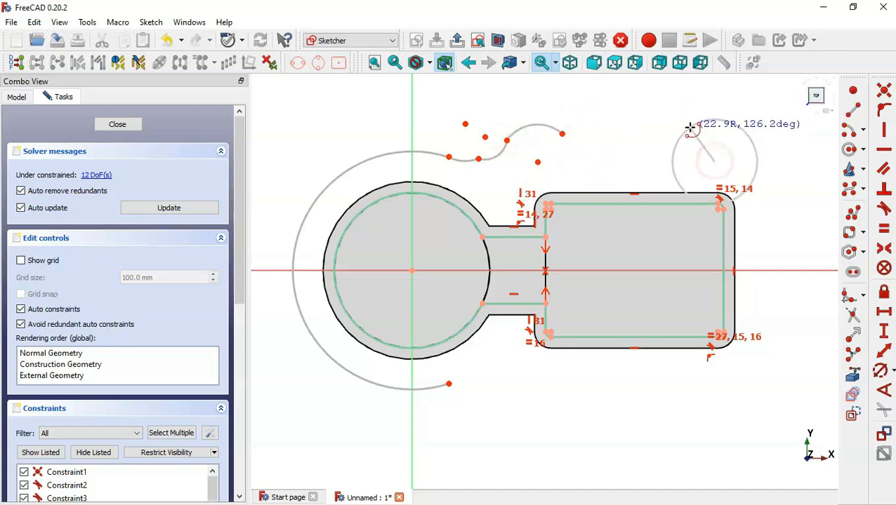
left_click(690, 128)
left_click(748, 130)
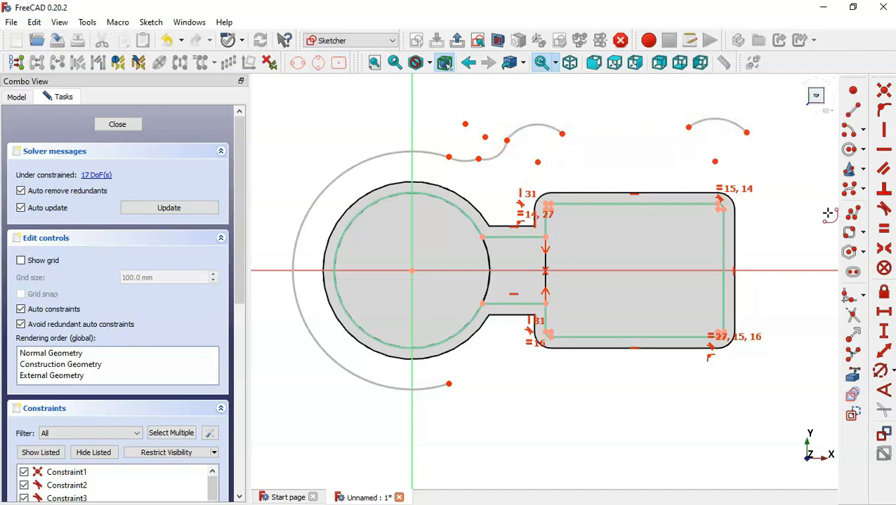
Connect the arcs with a top line and a vertical line down the right side
left_click(851, 110)
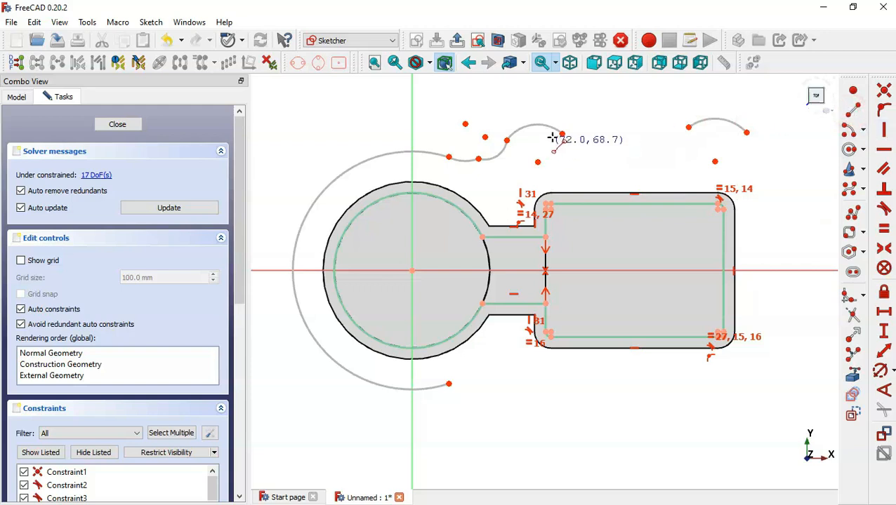
left_click(562, 134)
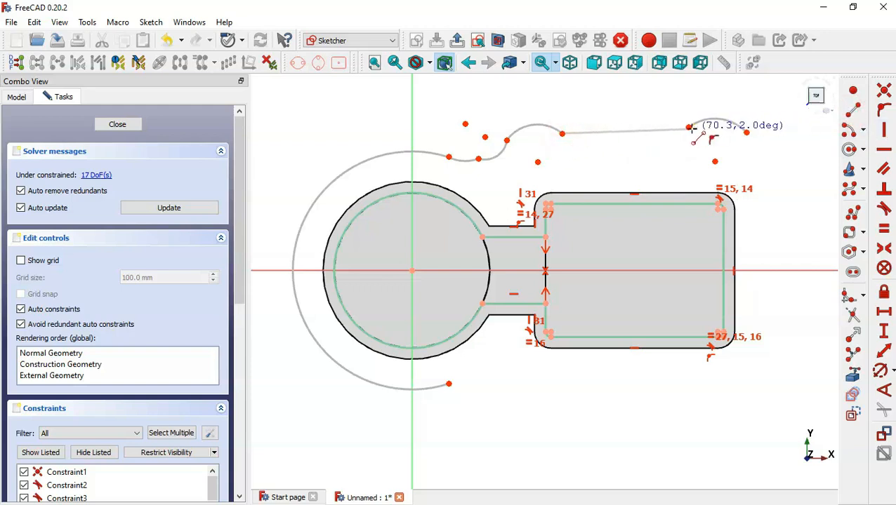
left_click(688, 127)
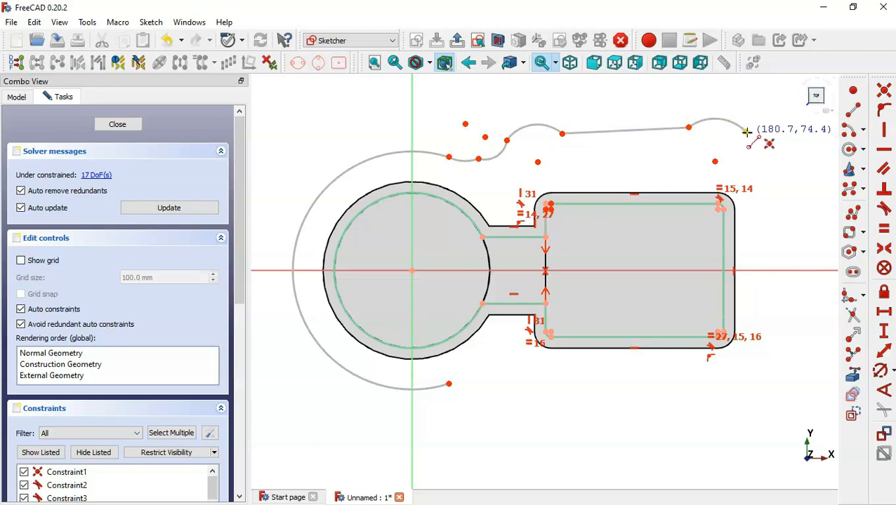
left_click(748, 132)
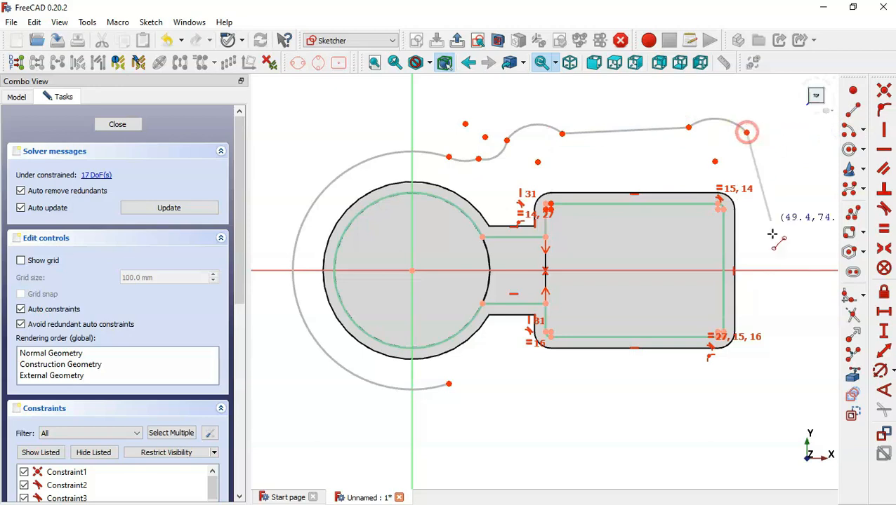
left_click(747, 309)
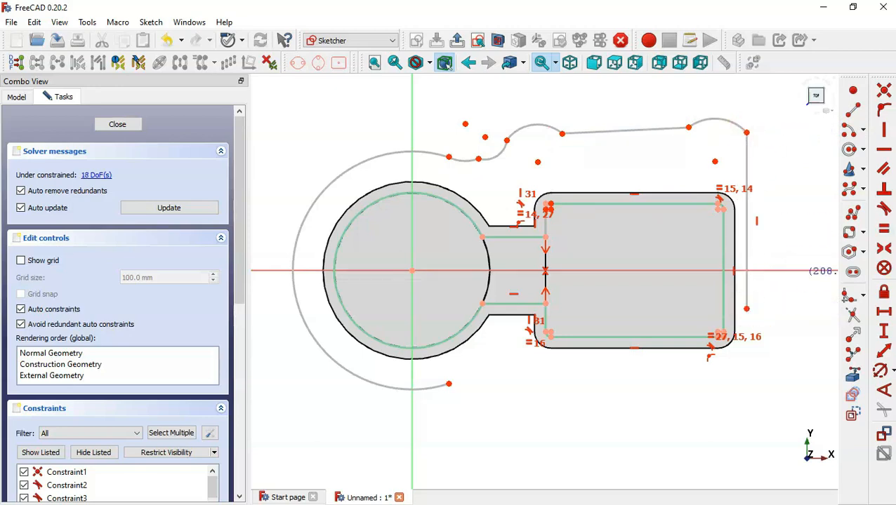
Make the top-right arc tangent to the vertical and top lines, and the left small arc tangent to the top line
left_click(884, 209)
left_click(732, 121)
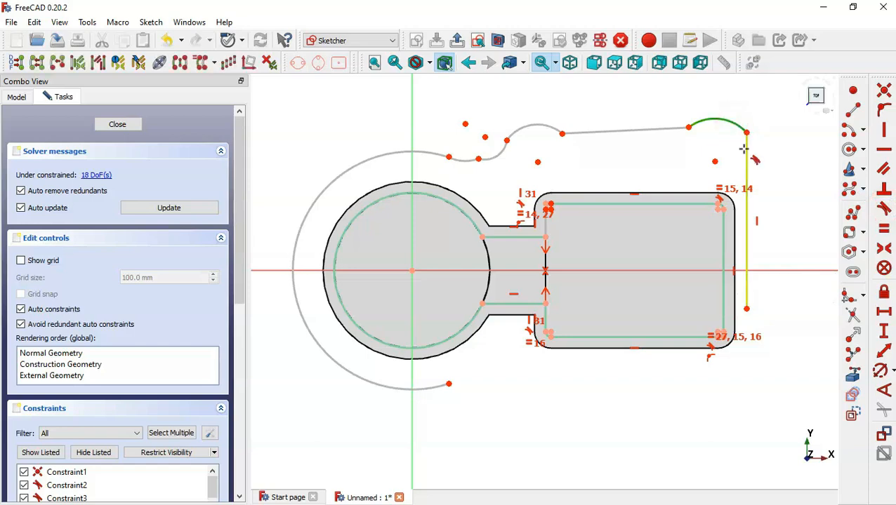
left_click(748, 153)
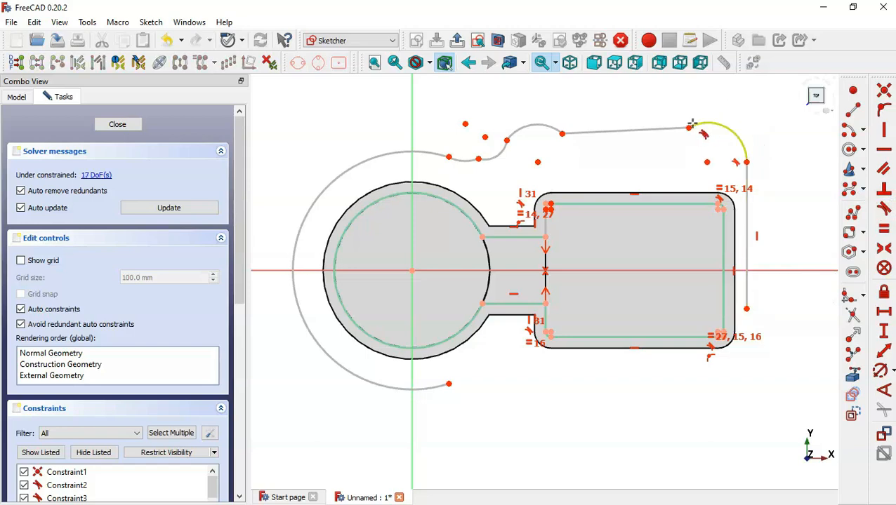
left_click(692, 124)
left_click(671, 127)
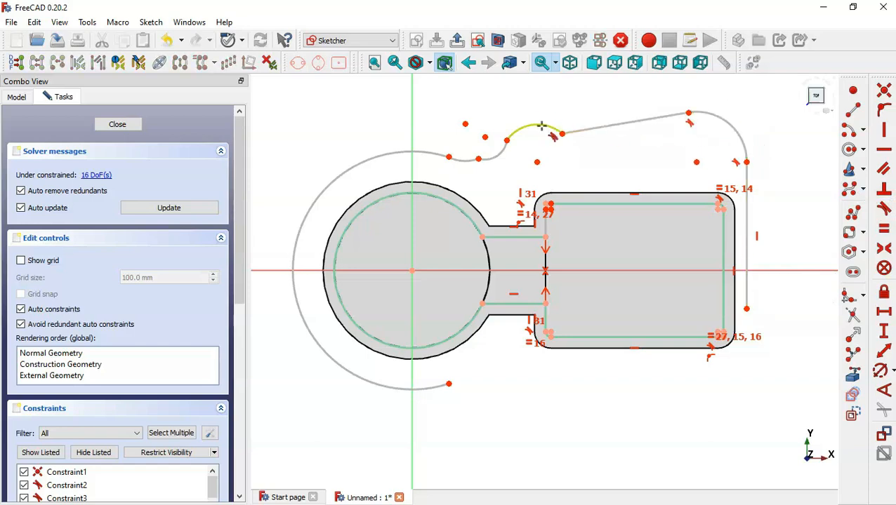
left_click(544, 125)
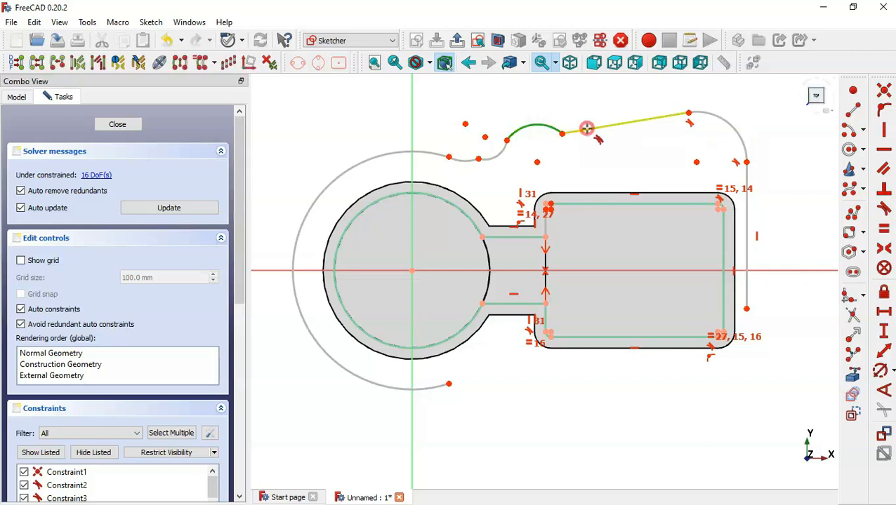
left_click(587, 129)
Make the small arcs tangent to each other and the large arc, then the top line horizontal
left_click(514, 124)
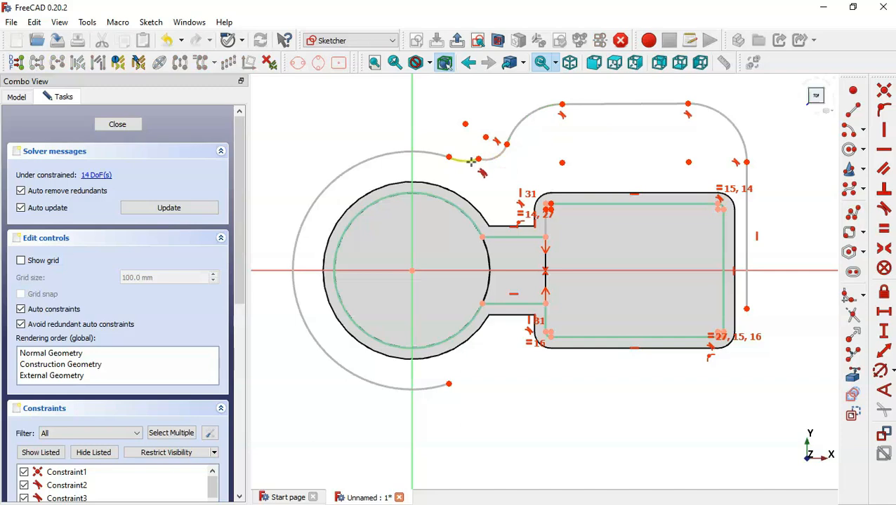
left_click(467, 158)
left_click(492, 161)
key("t")
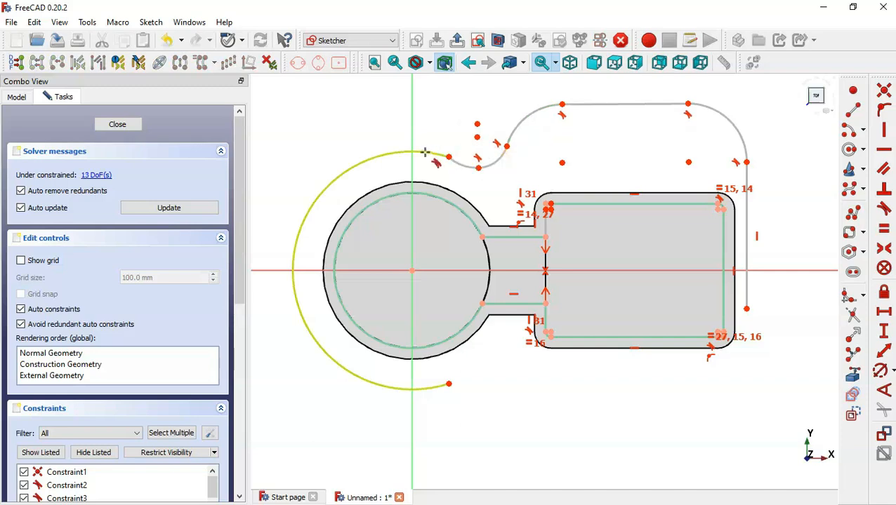
left_click(427, 152)
left_click(467, 166)
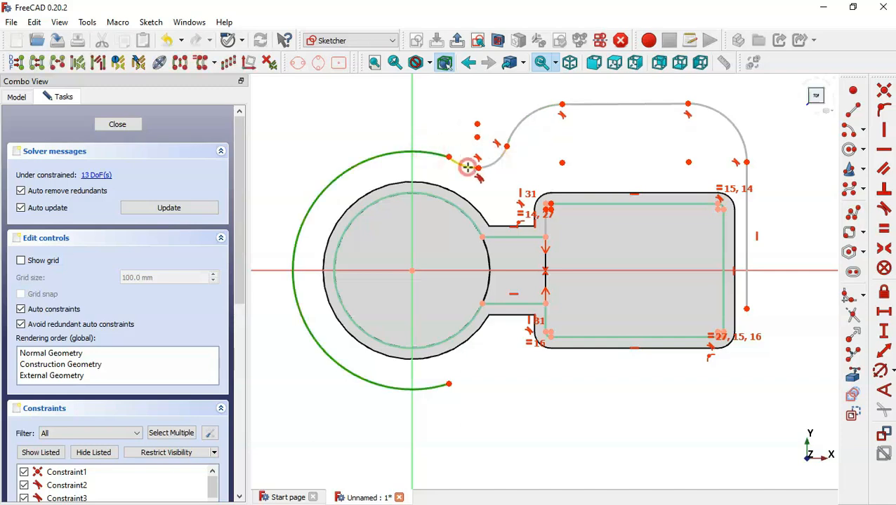
key("t")
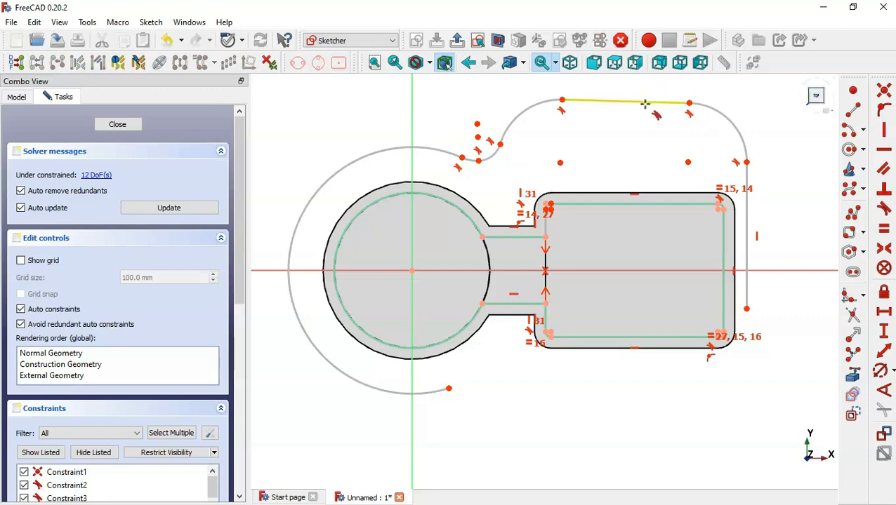
left_click(889, 150)
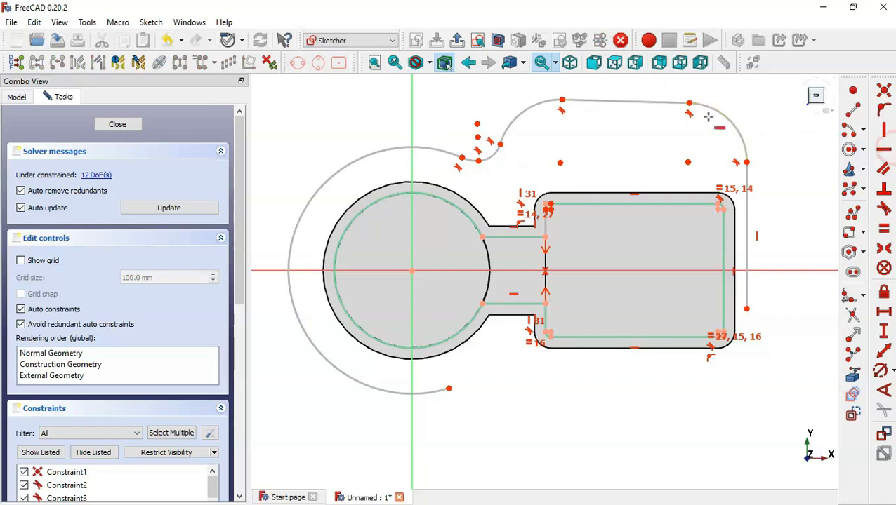
left_click(637, 101)
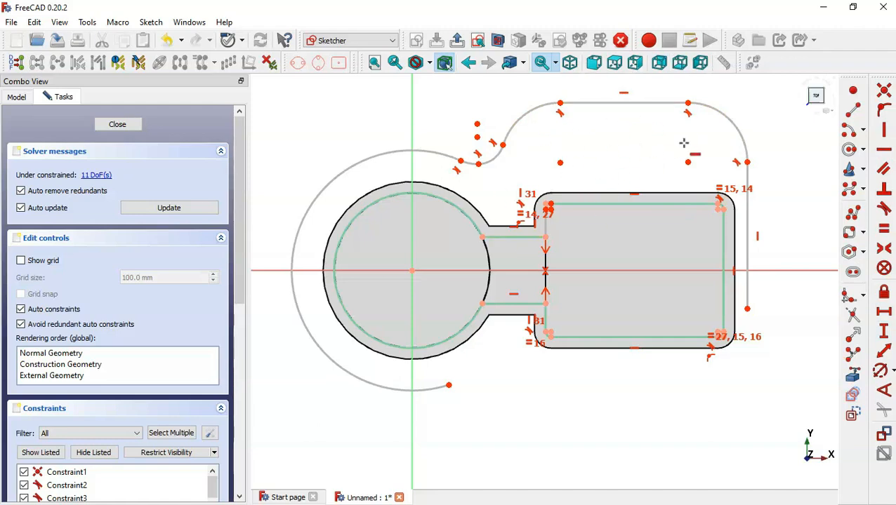
Give the top-right corner arc an R18 radius and make the upper-left arc equal to it
left_click(880, 371)
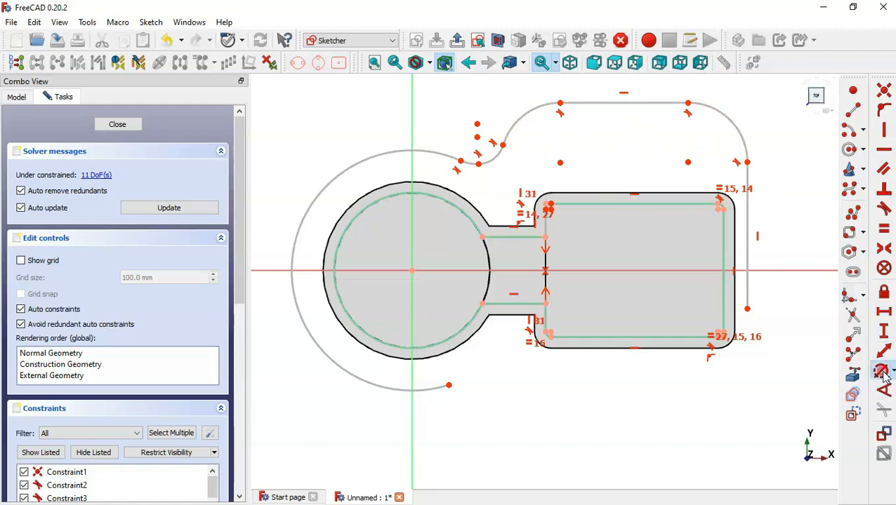
left_click(735, 123)
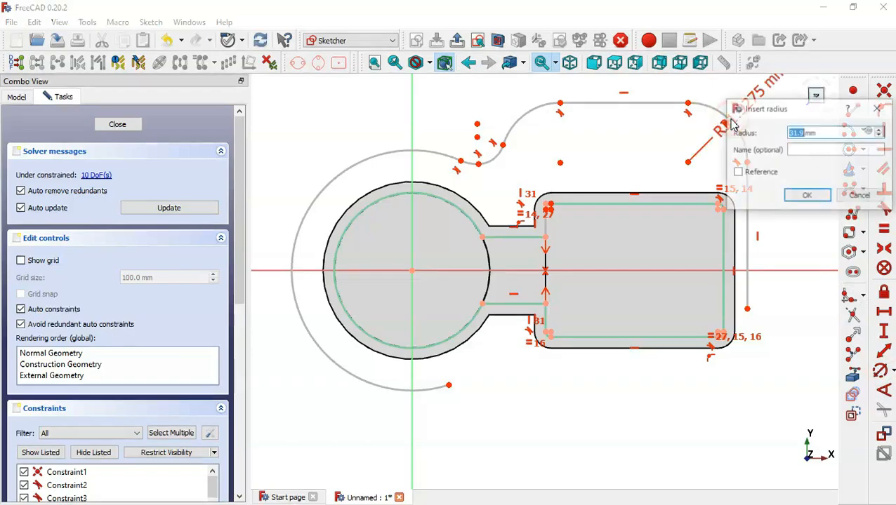
key("alt+Tab")
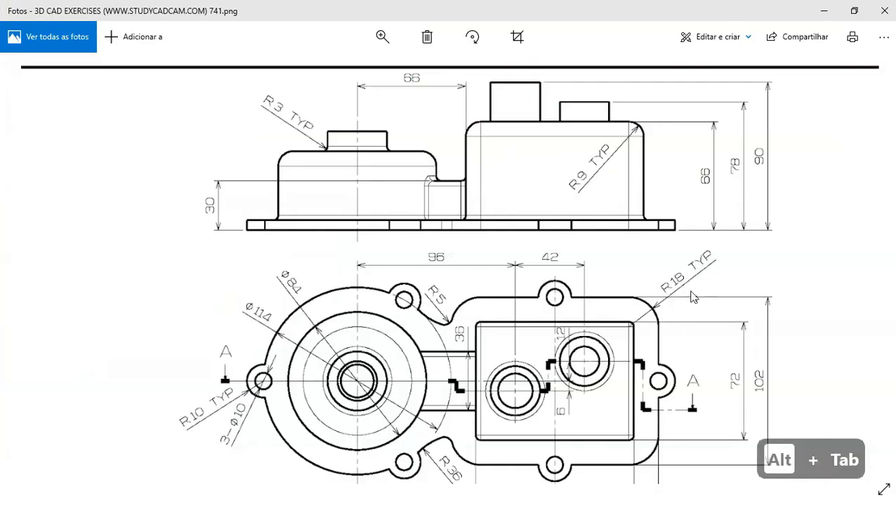
key("alt+Tab")
type("18")
key("Return")
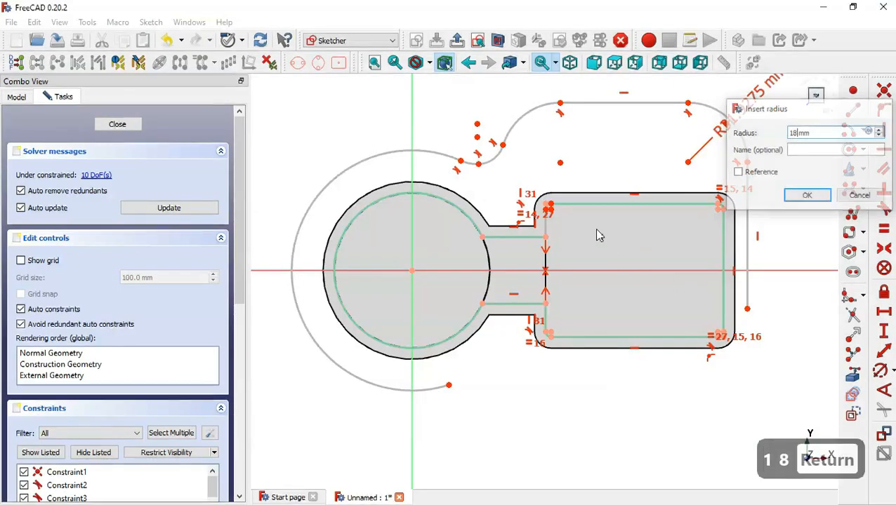
left_click(883, 229)
left_click(535, 131)
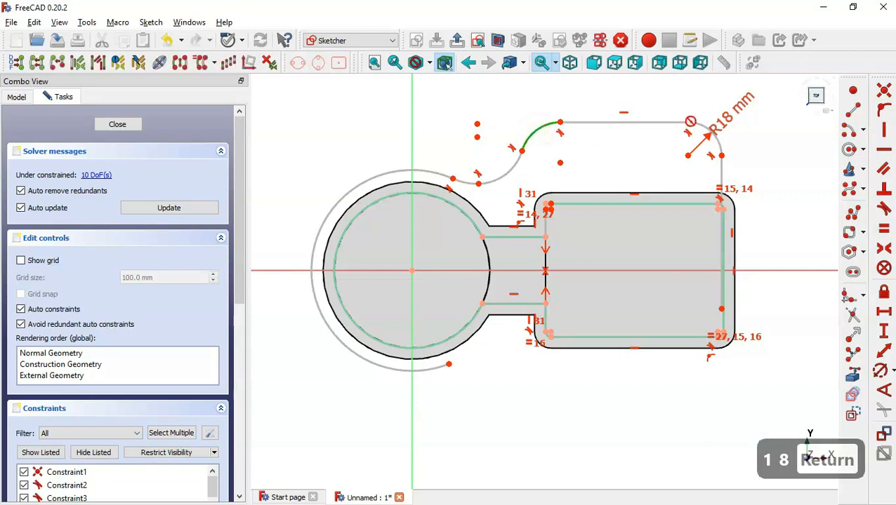
left_click(701, 128)
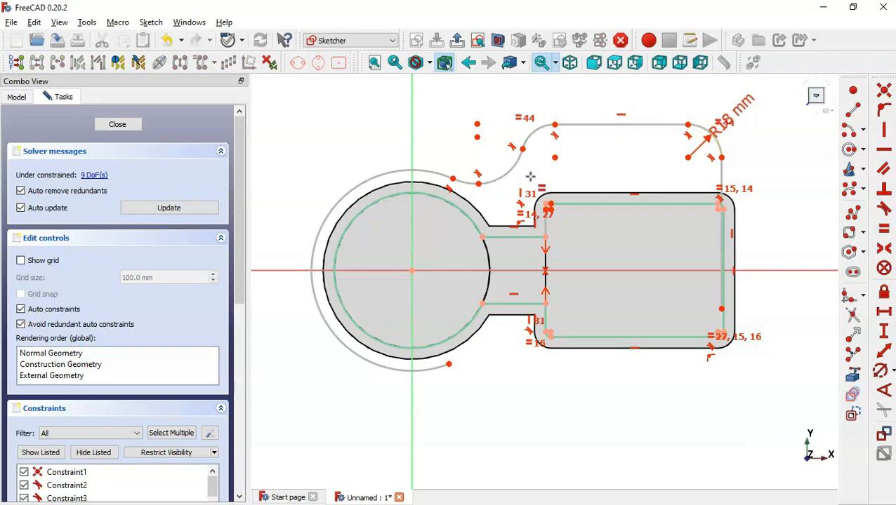
scroll(530, 177, "up", 1)
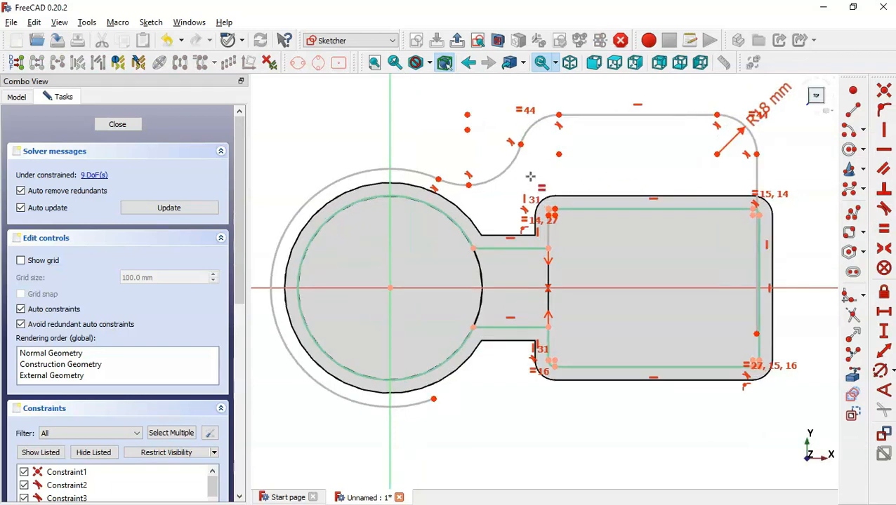
Constrain the small fillet arc to R5 and the concave arc beside the circle to R36
left_click(879, 370)
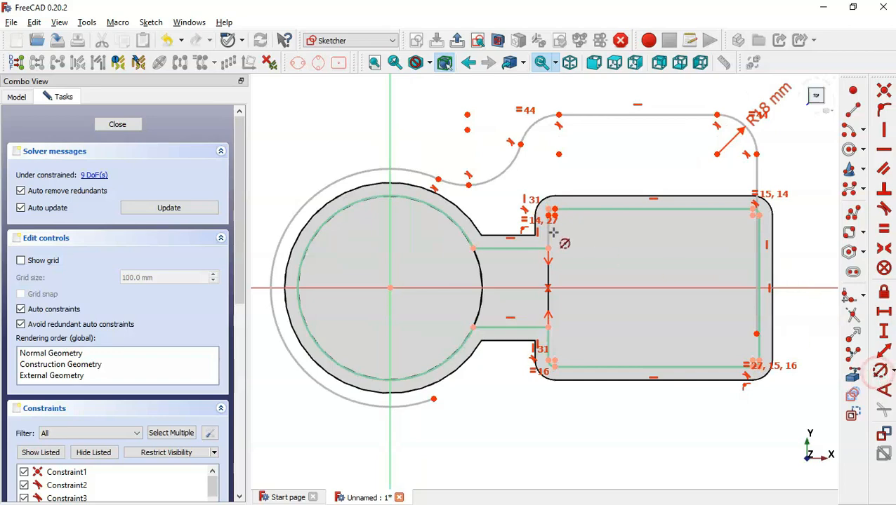
left_click(502, 171)
key("alt+Tab")
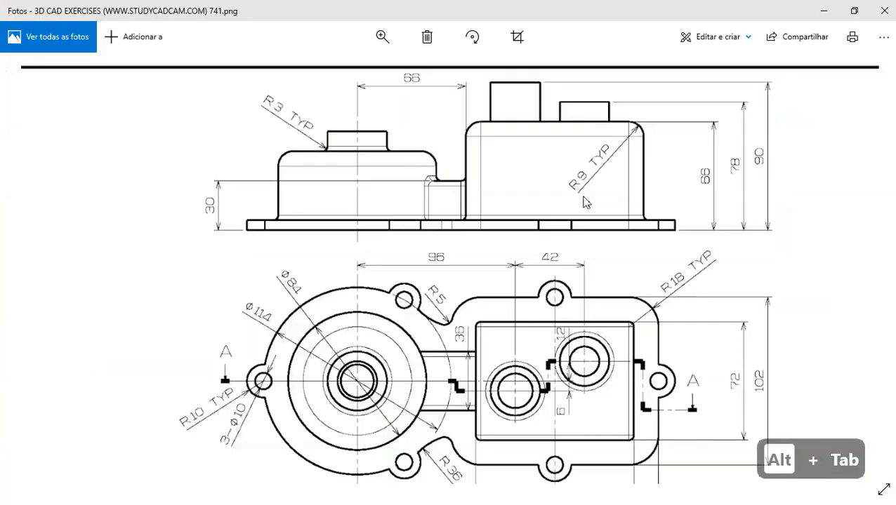
mouse_move(443, 344)
left_mouse_down()
mouse_move(495, 181)
mouse_move(483, 153)
left_mouse_up()
key("alt+Tab")
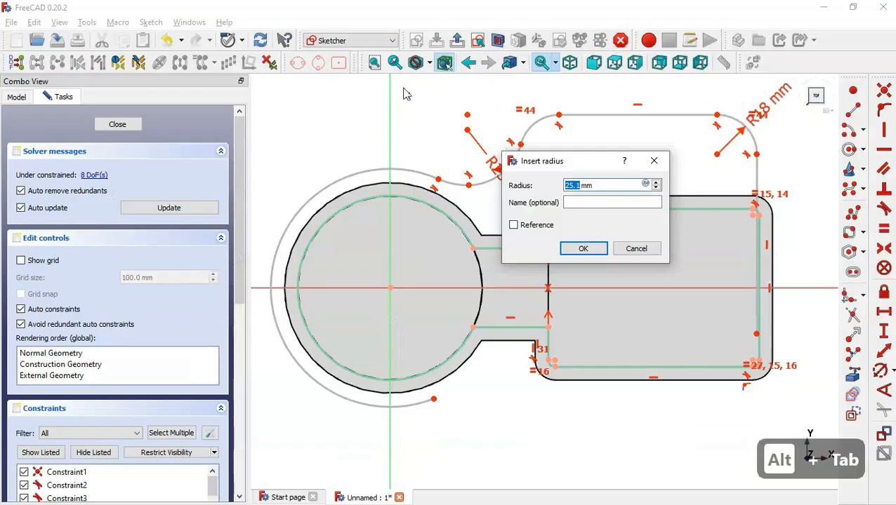
type("5")
key("Return")
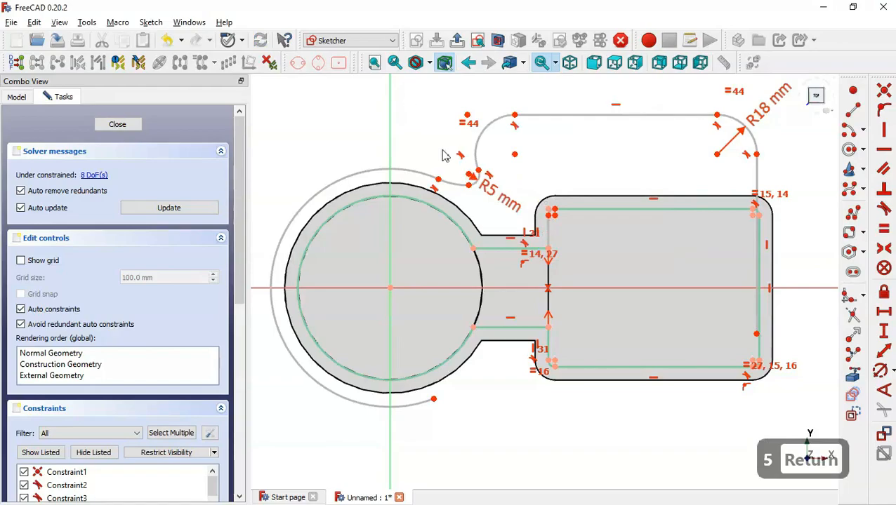
left_click(457, 184)
key("alt+Tab")
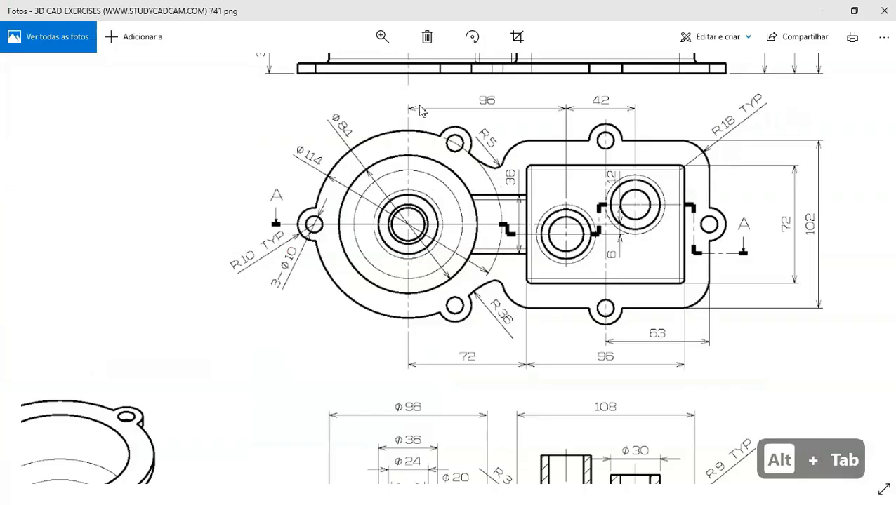
key("alt+Tab")
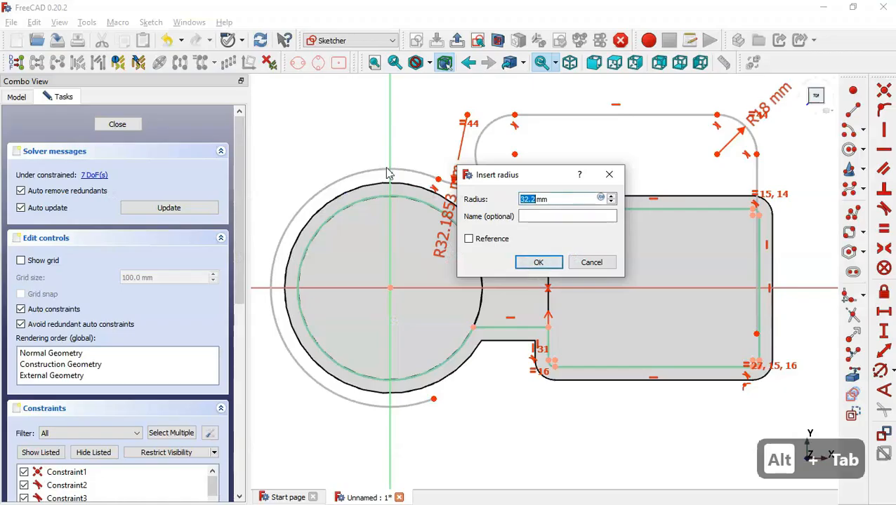
type("36")
key("Return")
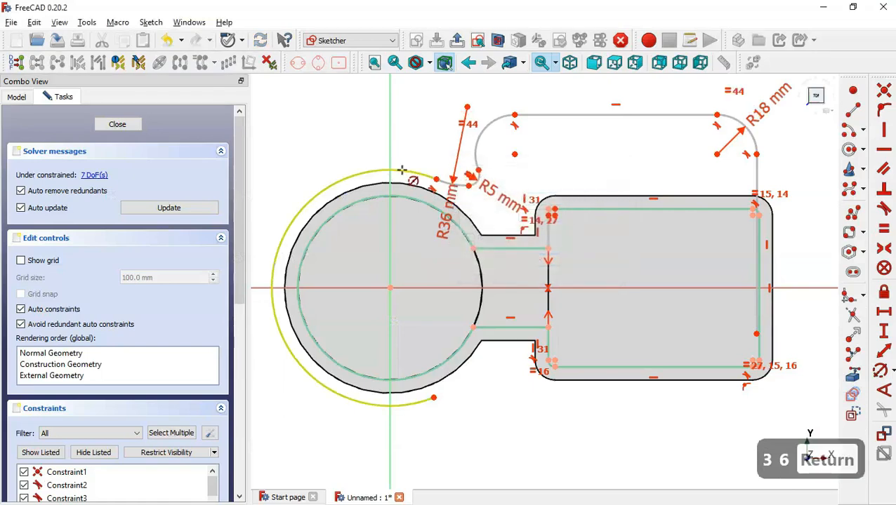
Set the outer flange arc radius to 114/2 (R57) and stretch the outline's right side outward
left_click(404, 170)
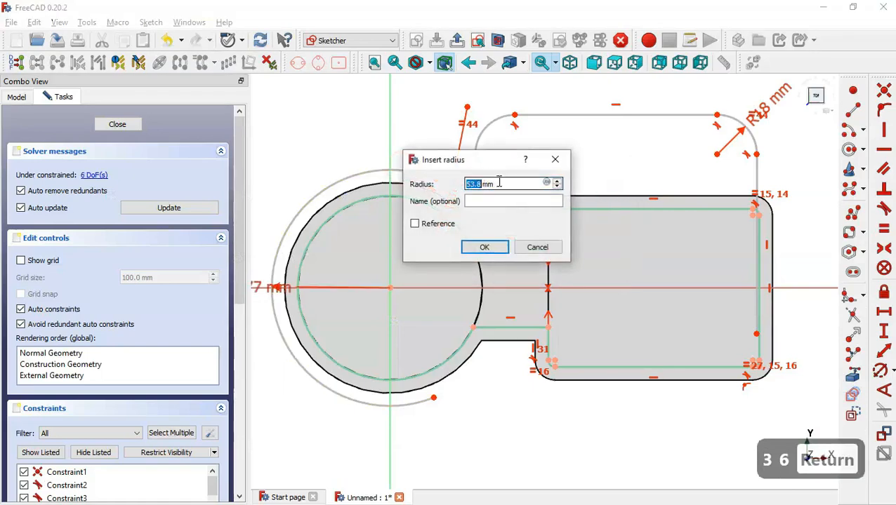
key("alt+Tab")
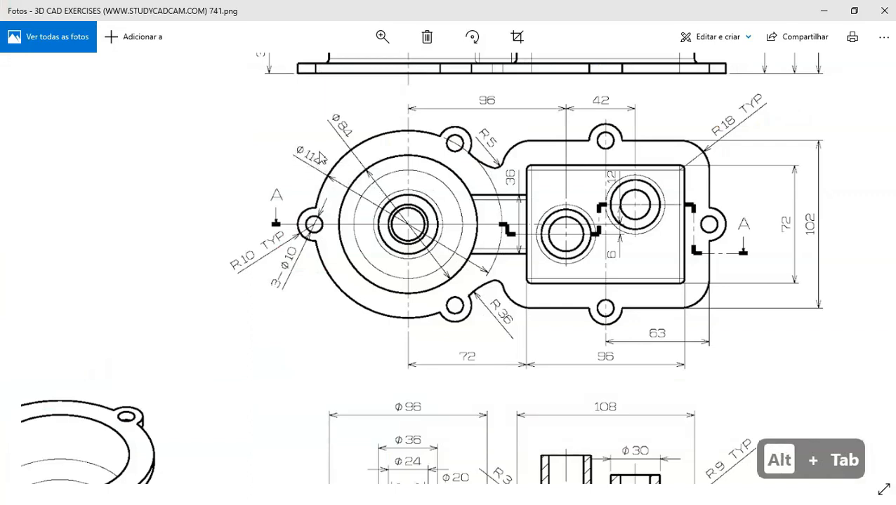
key("alt+Tab")
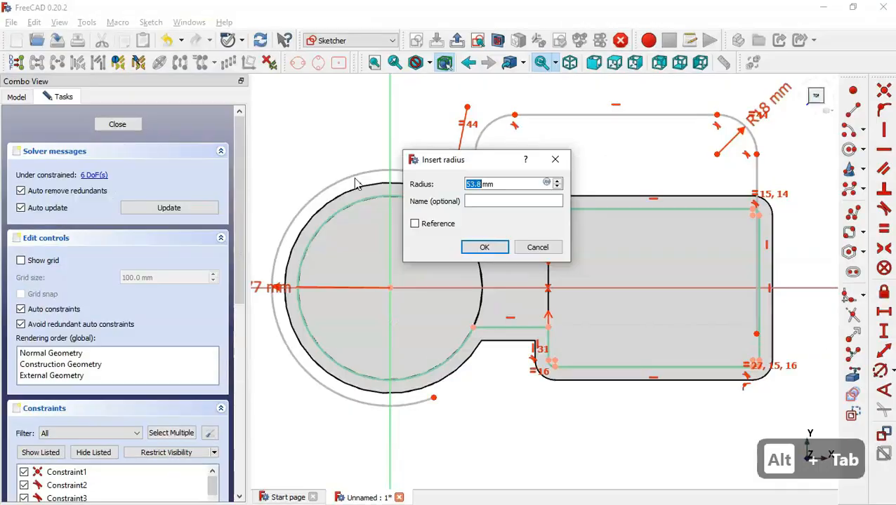
type("114")
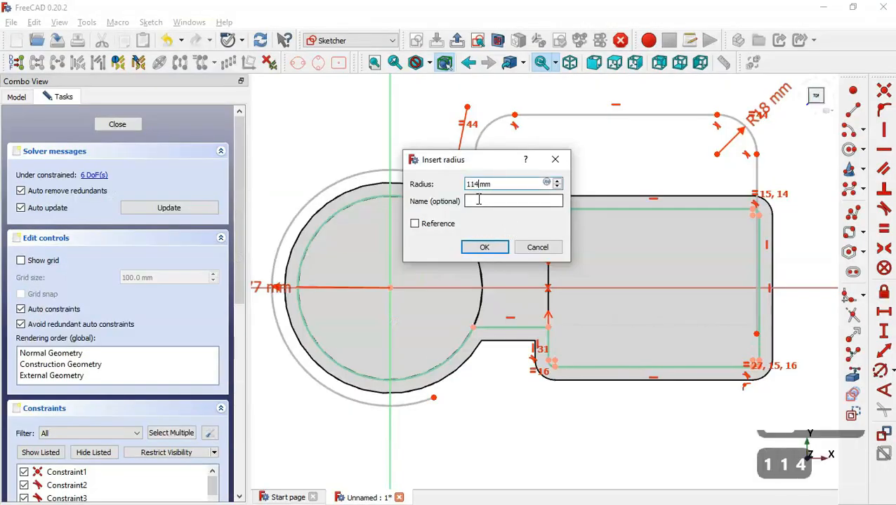
type("/2")
key("Return")
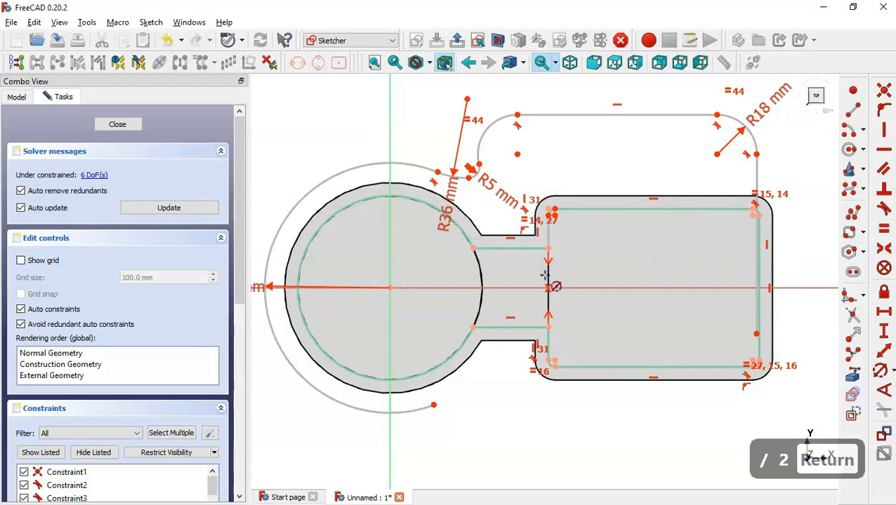
scroll(545, 276, "down", 2)
key("Escape")
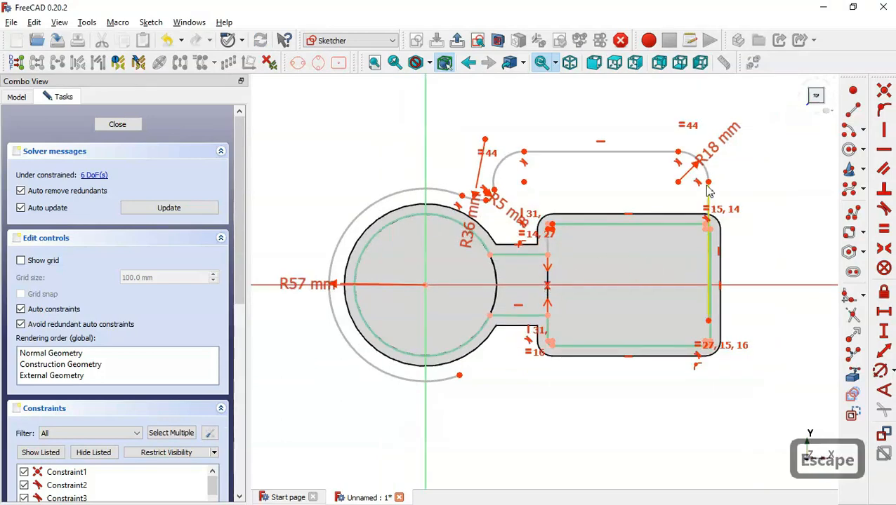
left_click_drag(707, 185, 755, 175)
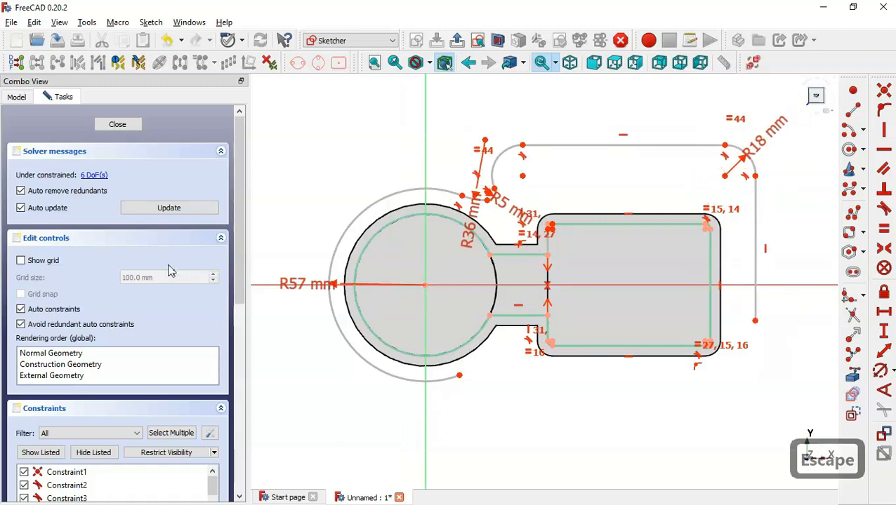
Hide constraint labels, then mirror the top line and upper arcs across the horizontal axis with Symmetry
left_click(94, 453)
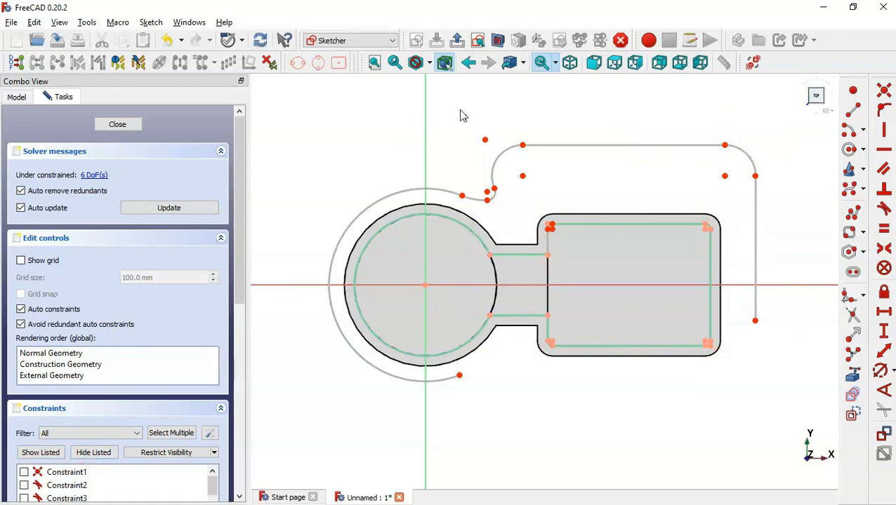
mouse_move(460, 112)
left_mouse_down()
mouse_move(806, 176)
mouse_move(804, 186)
left_mouse_up()
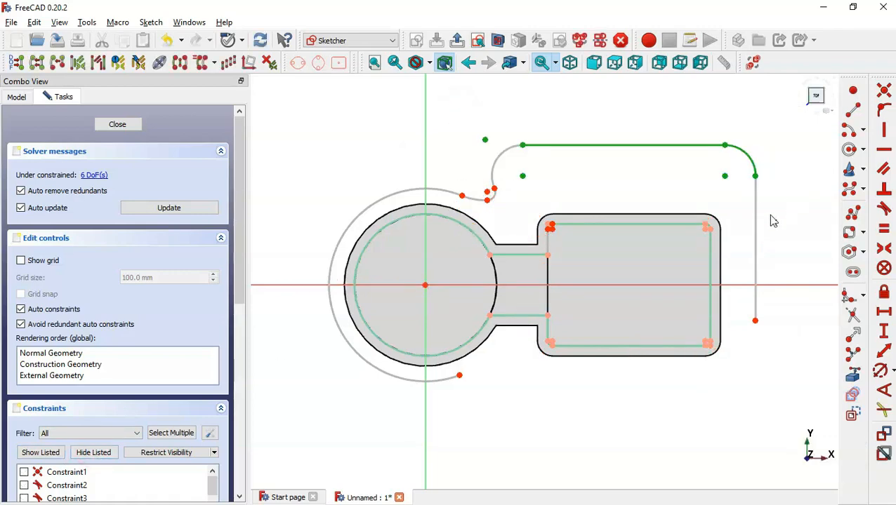
left_click(507, 152)
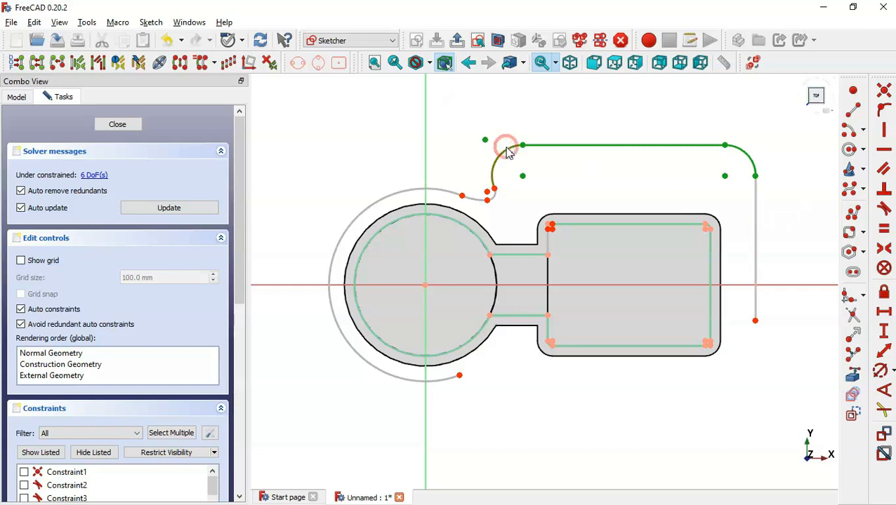
left_click(480, 201)
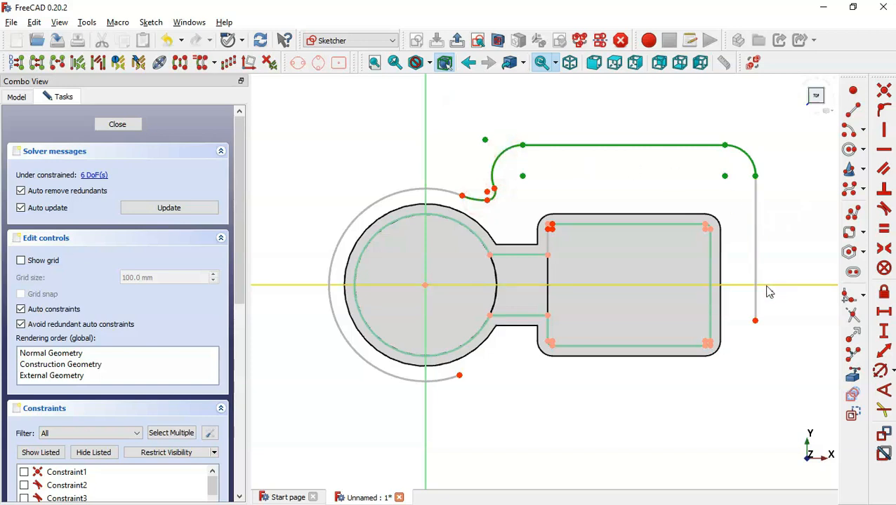
left_click(791, 286)
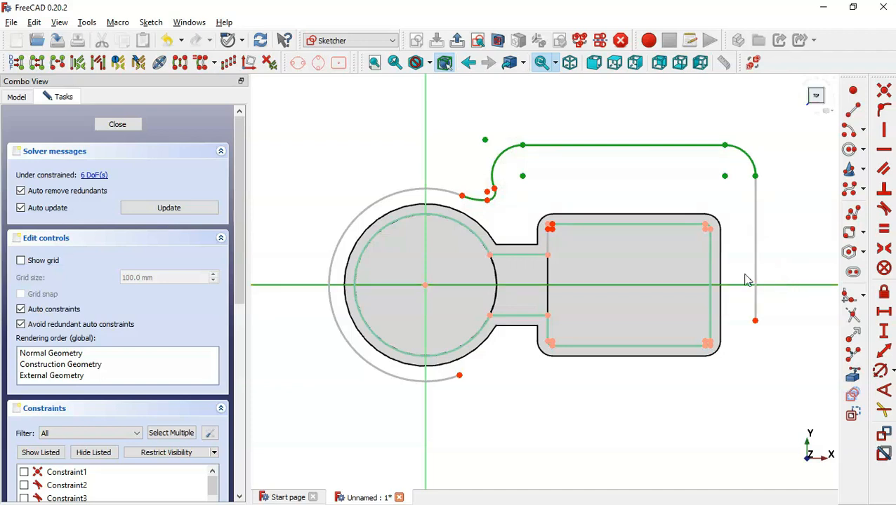
left_click(181, 65)
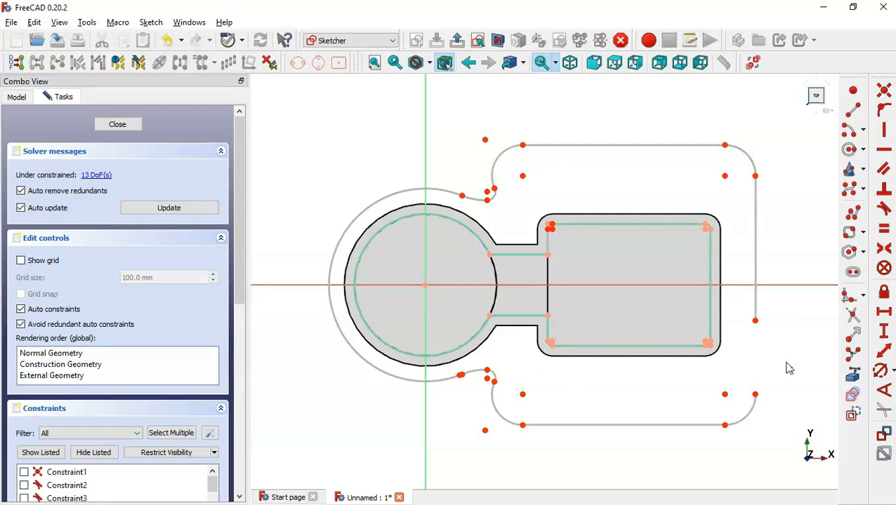
Make the lower arc tangent to the right-side line and at its other joint
left_click_drag(748, 310, 771, 407)
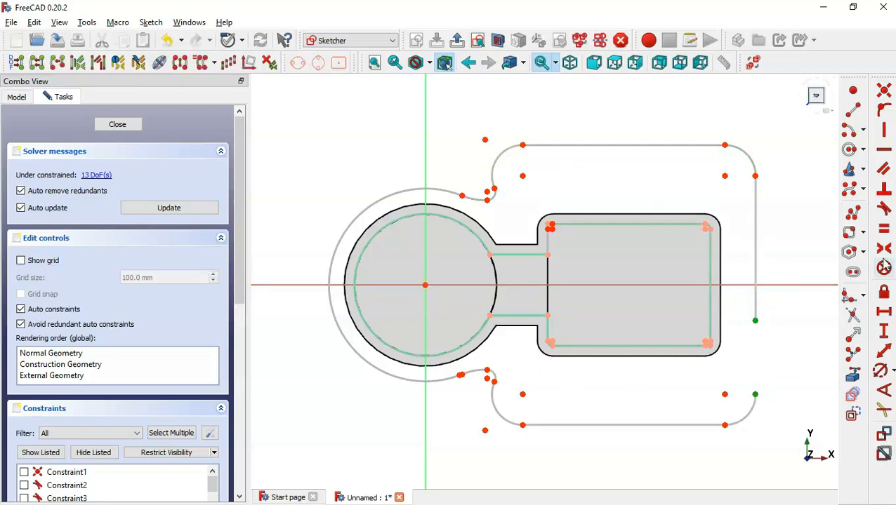
left_click(885, 212)
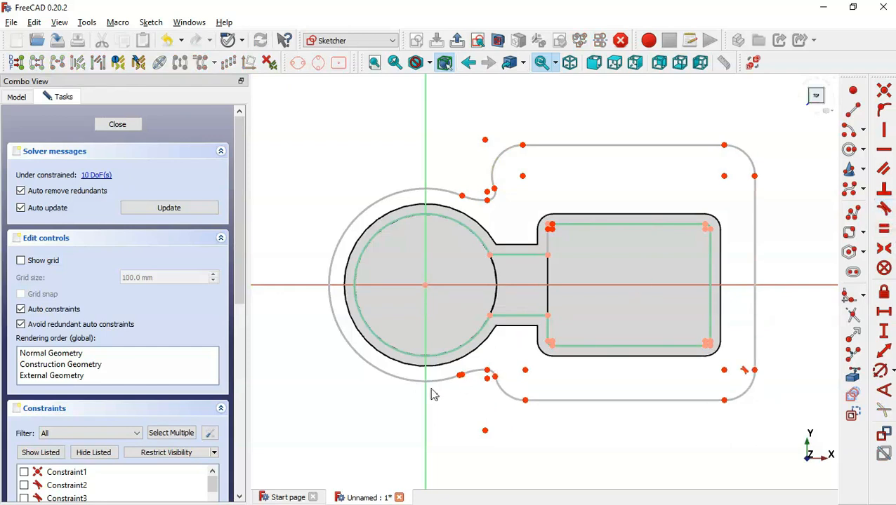
left_click(461, 375)
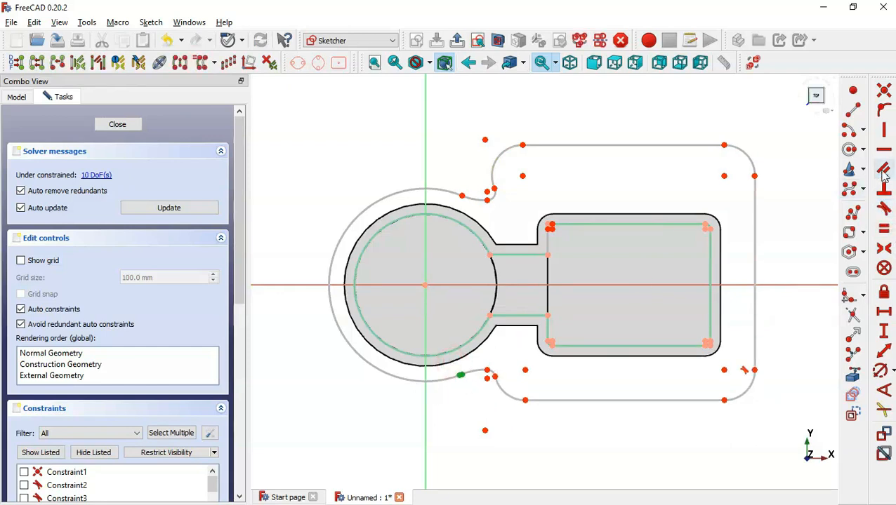
left_click(883, 210)
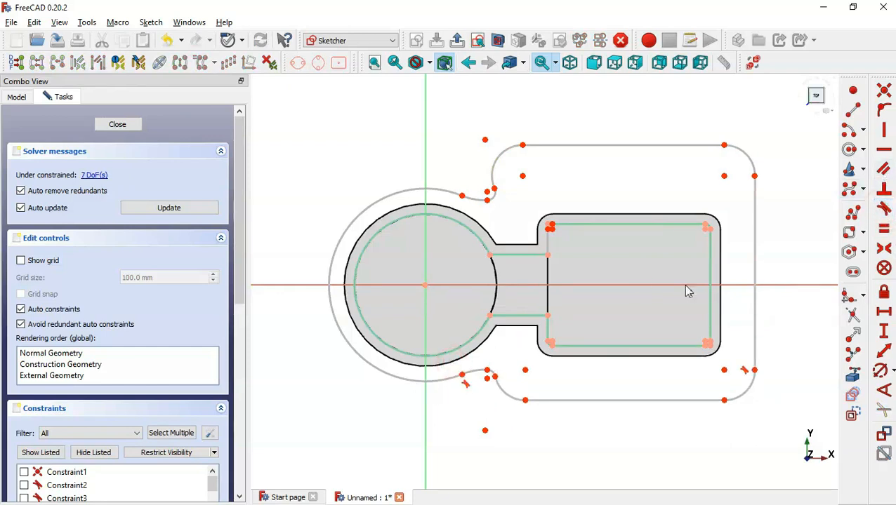
scroll(685, 305, "up", 1)
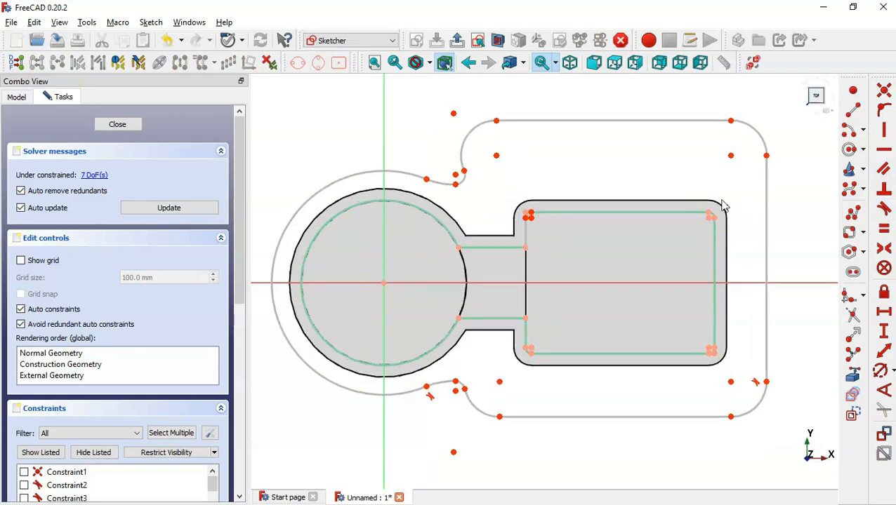
Make the corner arc centres coincident with the rectangle's upper-right and lower-left corners
left_click(707, 218)
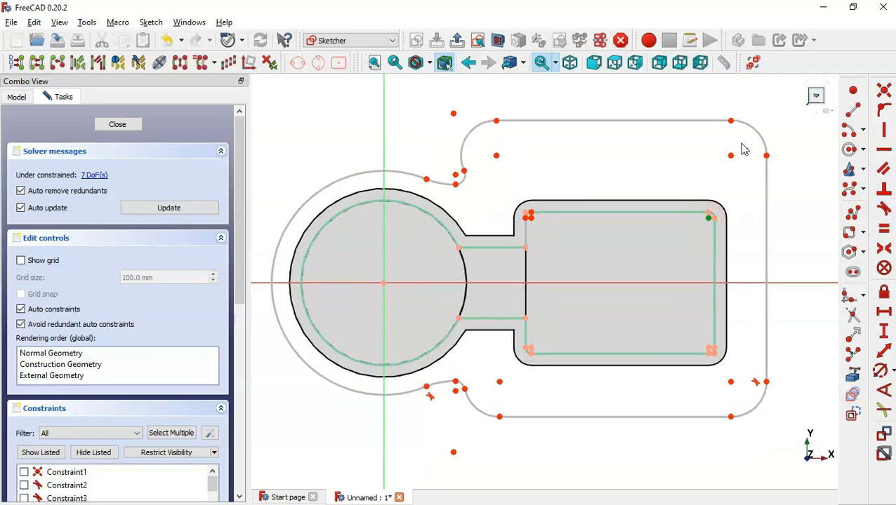
left_click(730, 156)
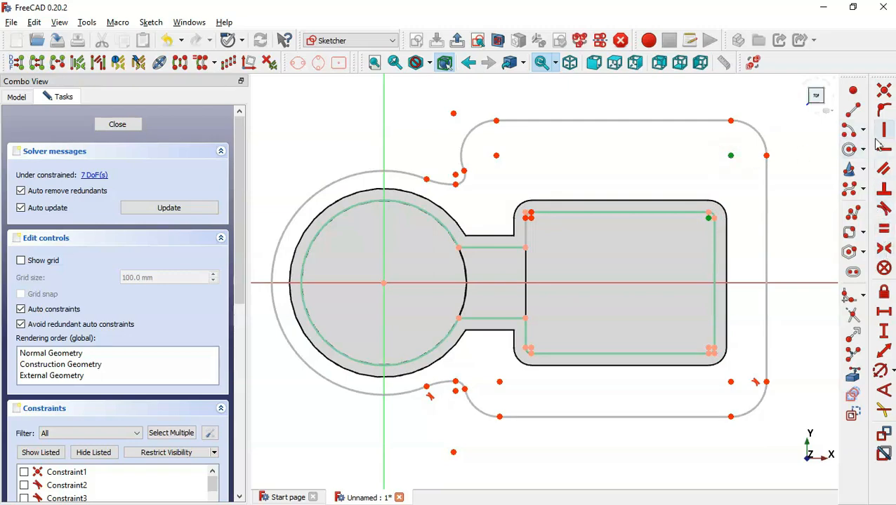
left_click(882, 94)
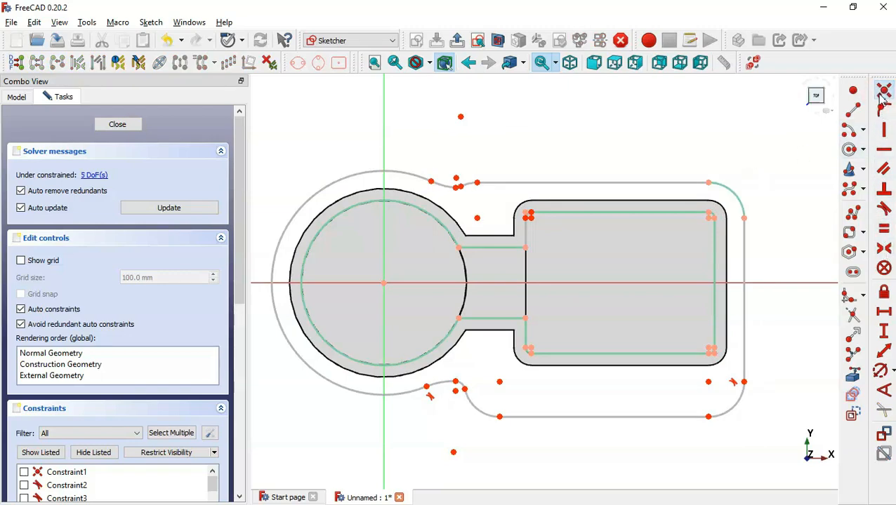
left_click(500, 384)
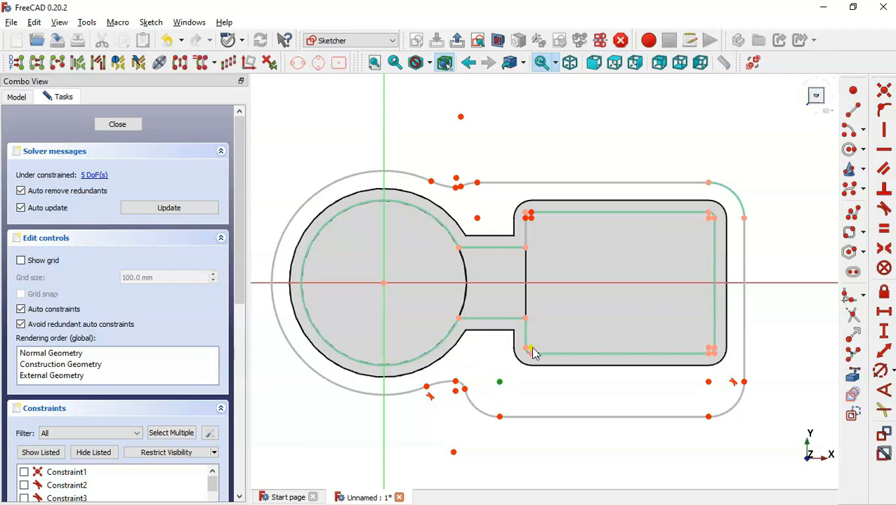
left_click(531, 351)
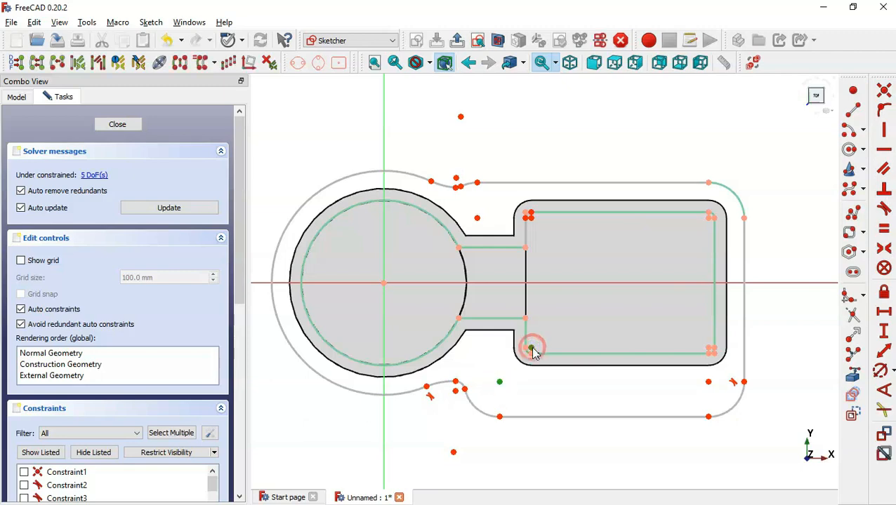
left_click(884, 89)
scroll(597, 267, "up", 1)
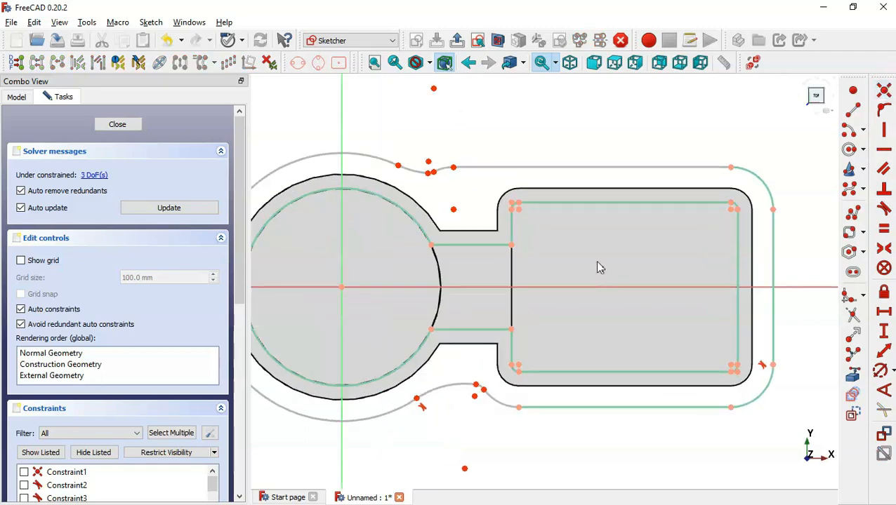
Make the upper notch arc centre symmetric to the lower-left corner about the horizontal axis
left_click(453, 210)
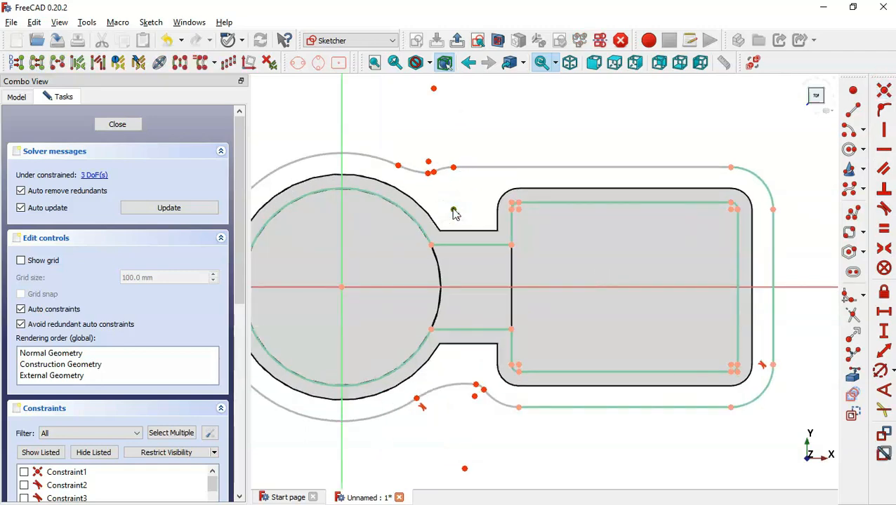
left_click(519, 364)
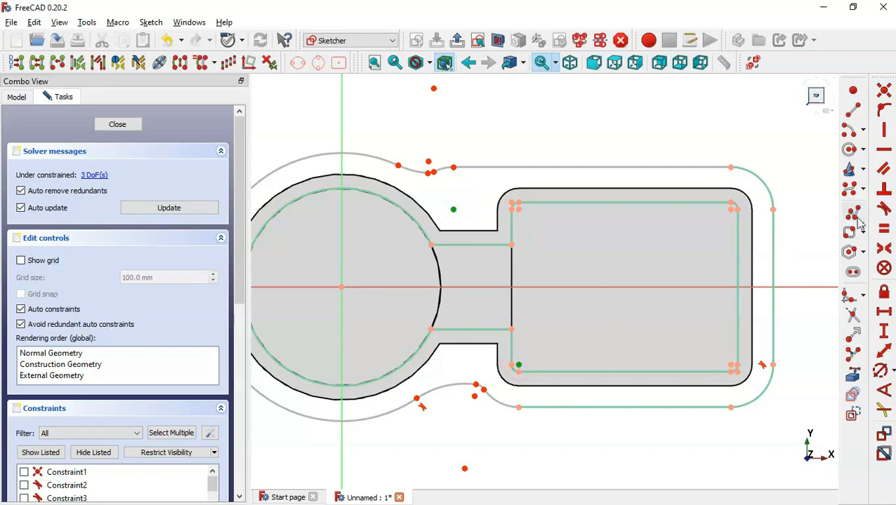
left_click(884, 250)
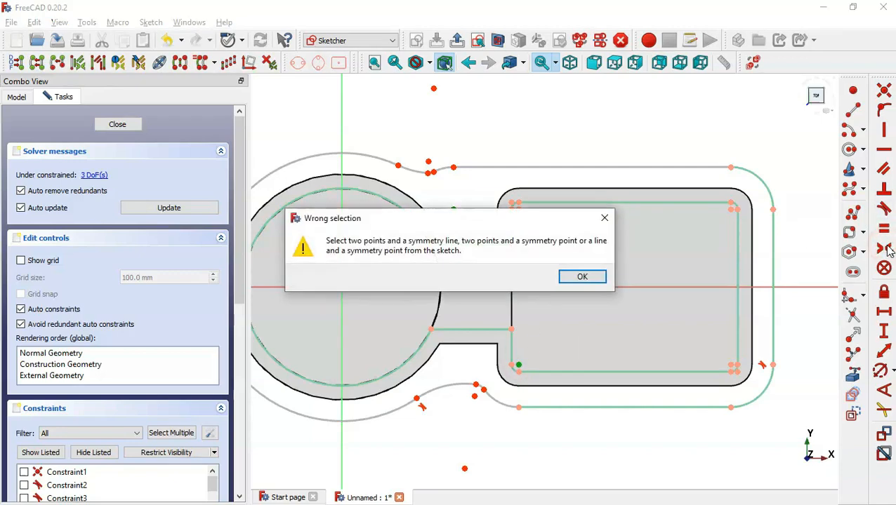
left_click(604, 217)
left_click(576, 294)
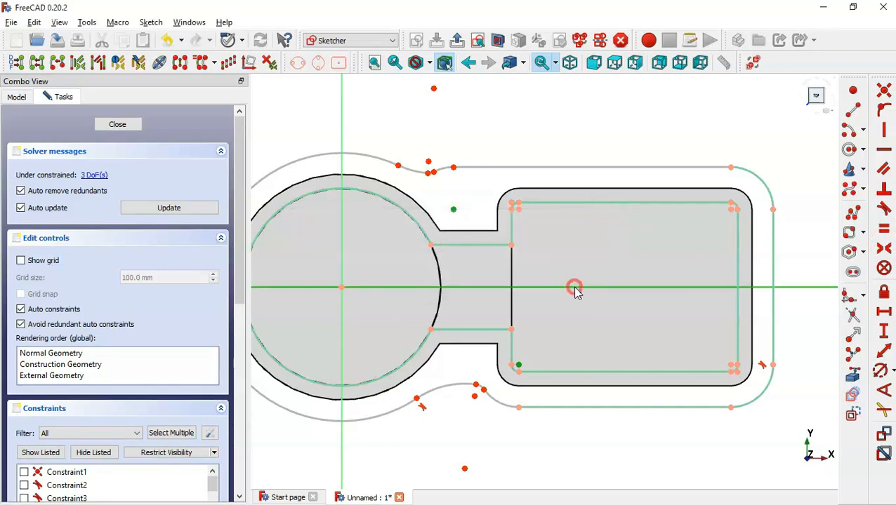
left_click(883, 251)
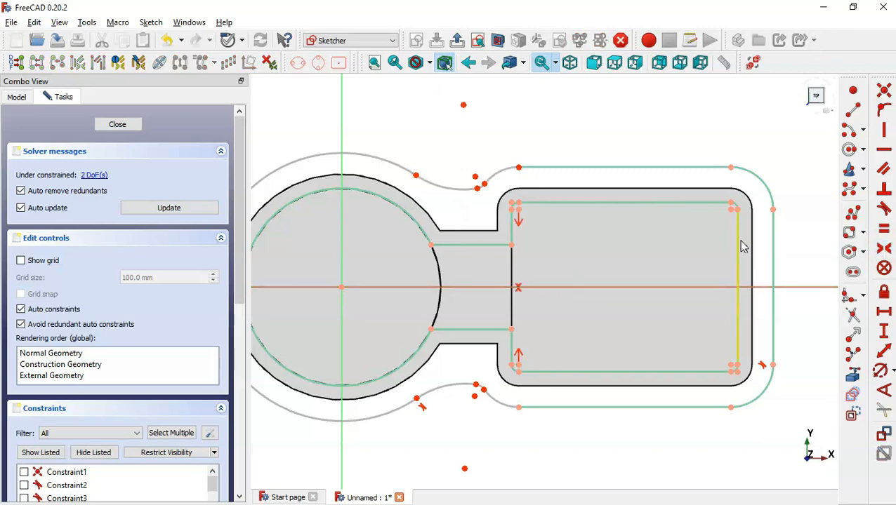
scroll(666, 244, "down", 1)
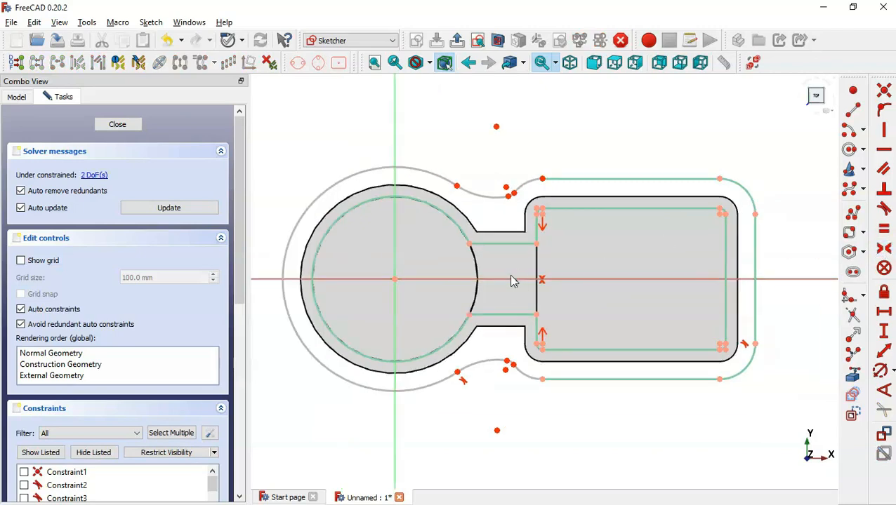
scroll(511, 281, "up", 1)
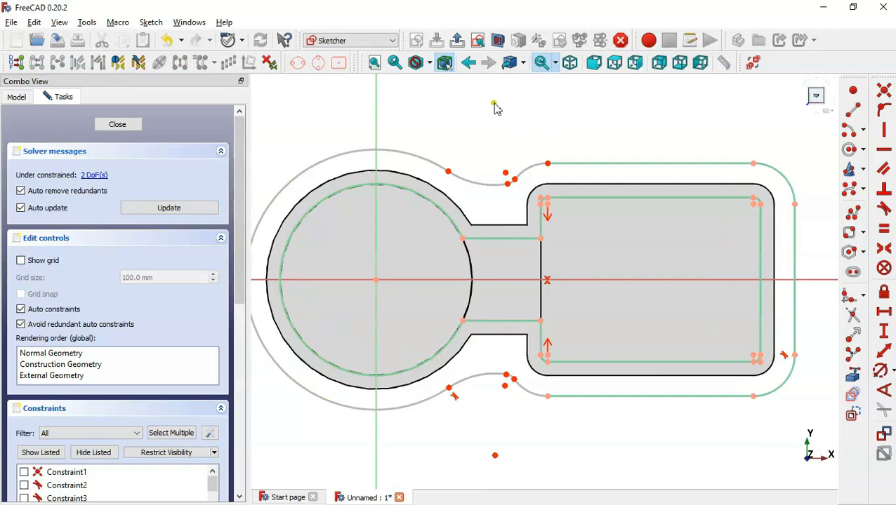
Align the notch arc centres vertically and the notch joint horizontally with the upper-left corner, then close the sketch
left_click_drag(495, 106, 511, 118)
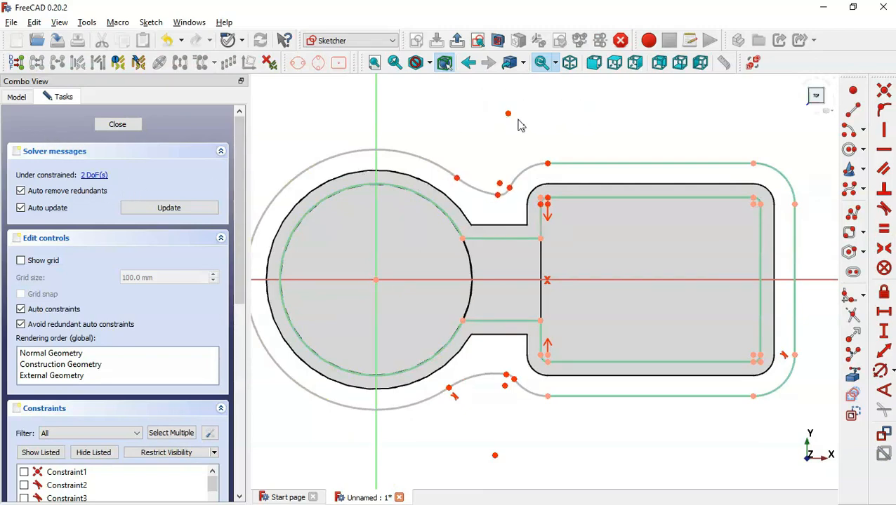
left_click(508, 113)
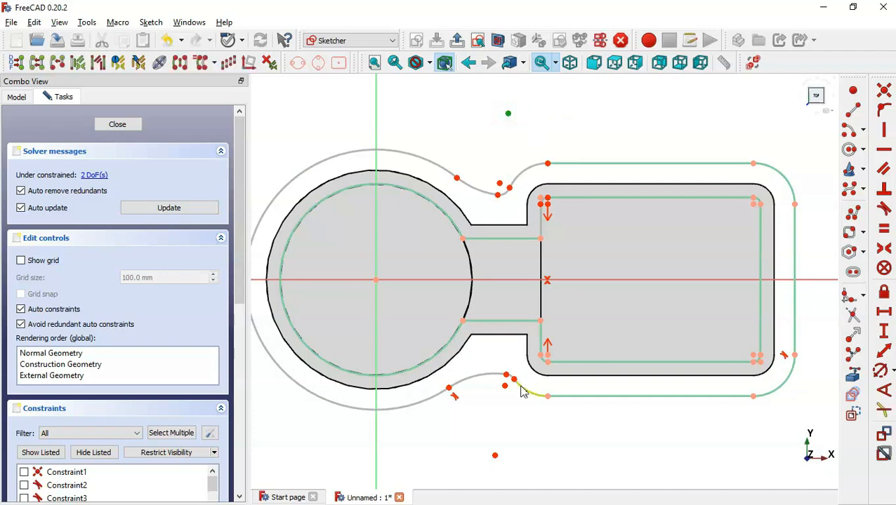
left_click(495, 457)
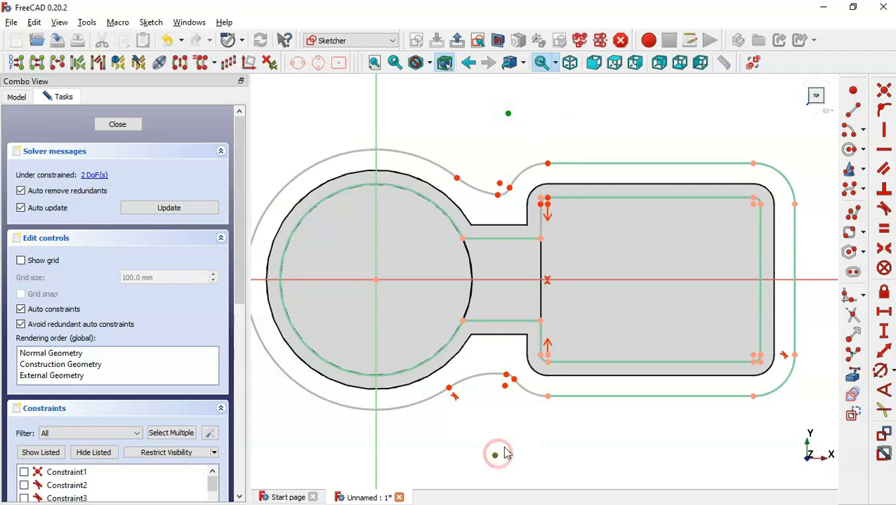
left_click(885, 132)
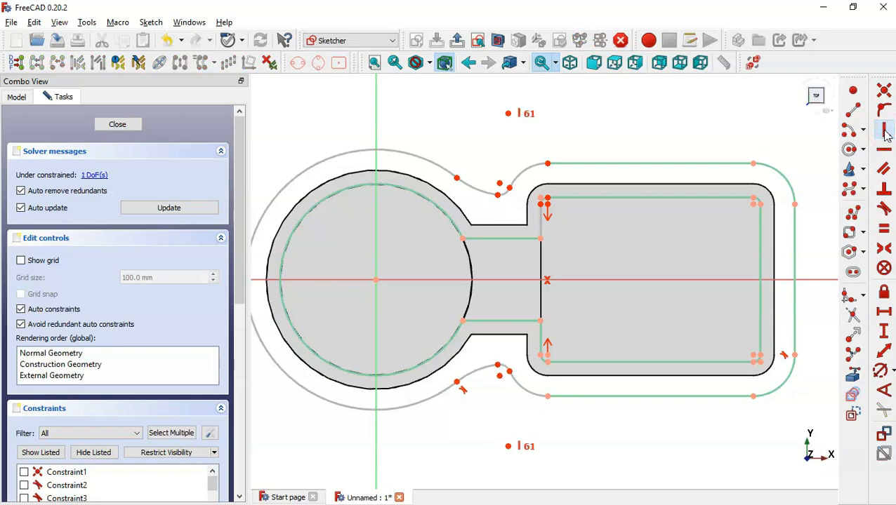
left_click(497, 196)
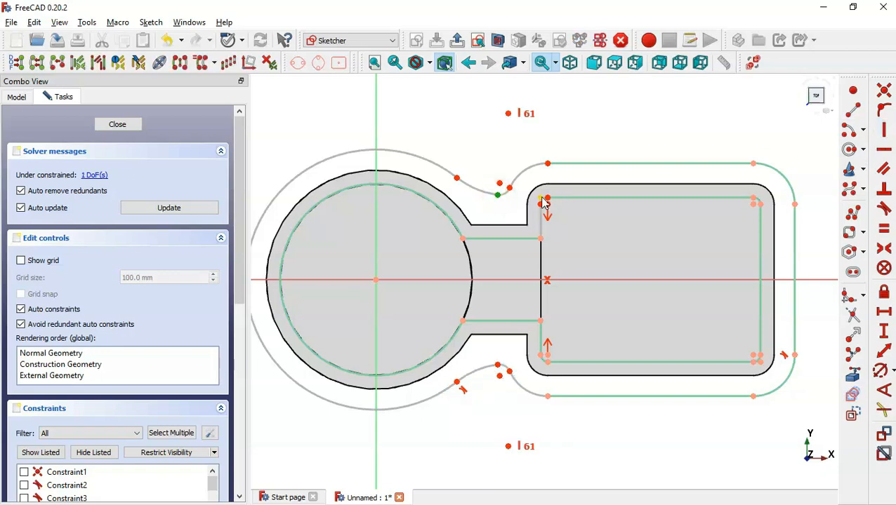
left_click(541, 200)
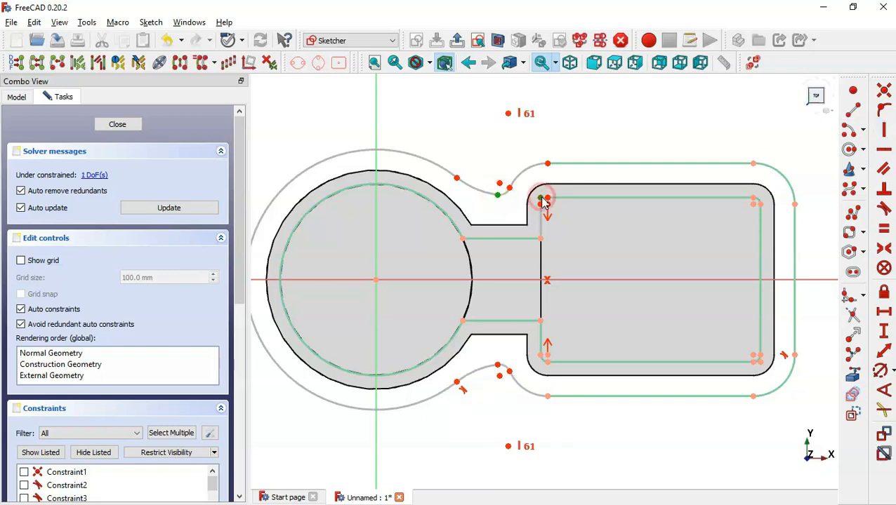
left_click(885, 158)
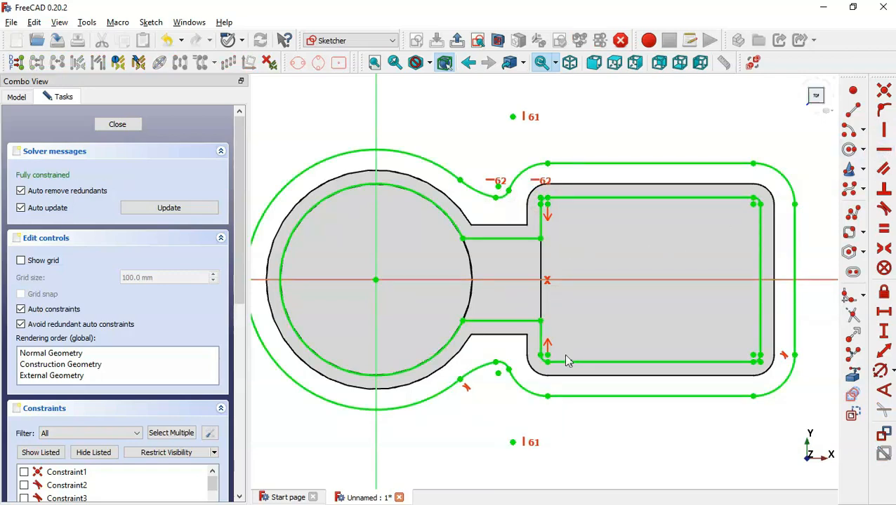
scroll(564, 353, "down", 2)
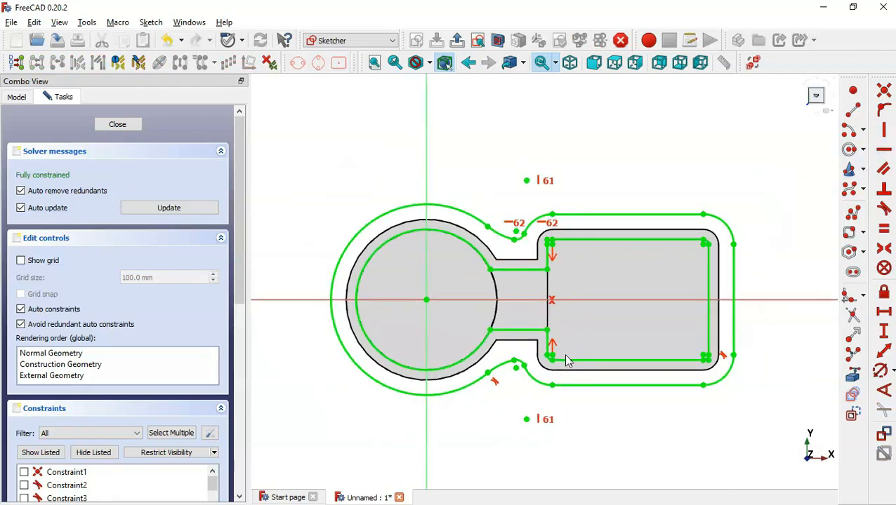
left_click(457, 40)
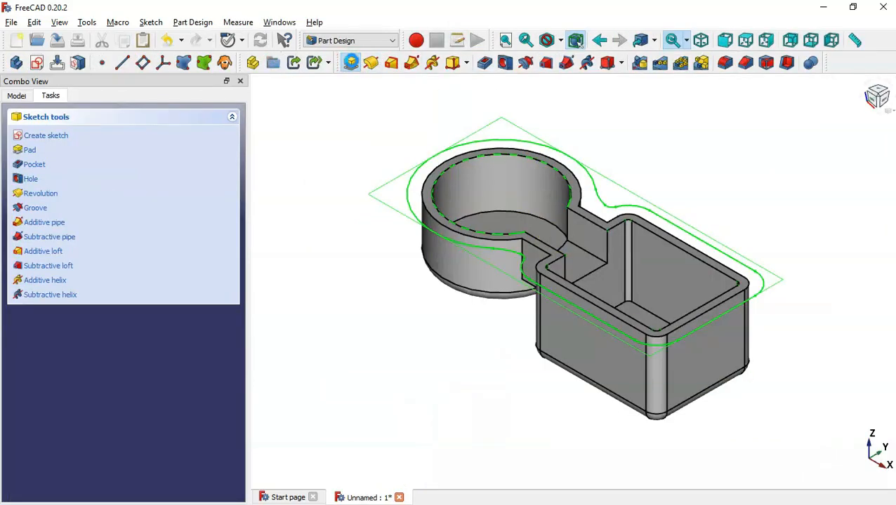
Pad the flange sketch 6 mm in the reversed direction, then return to the isometric view
left_click(352, 63)
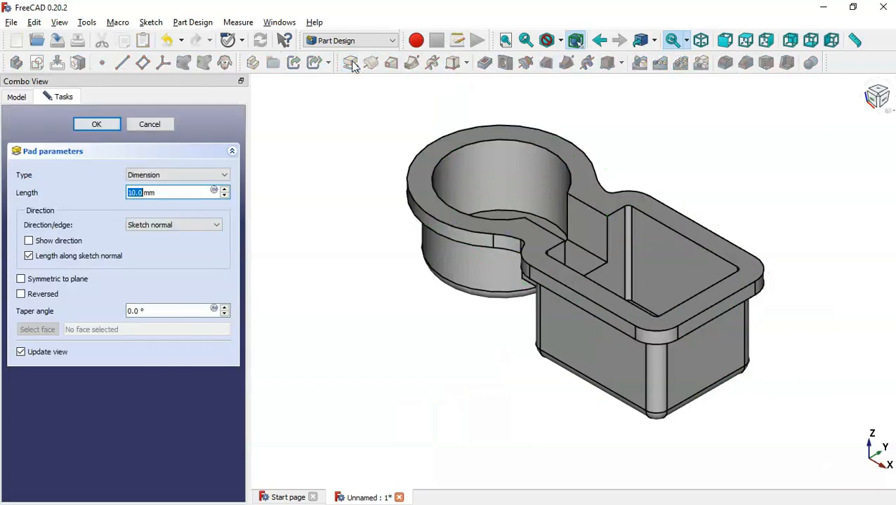
left_click(42, 294)
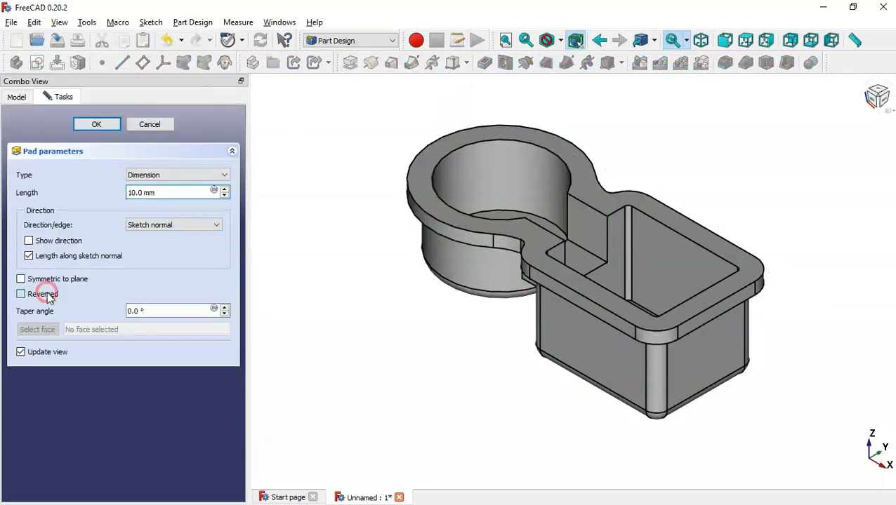
double_click(174, 188)
key("alt+Tab")
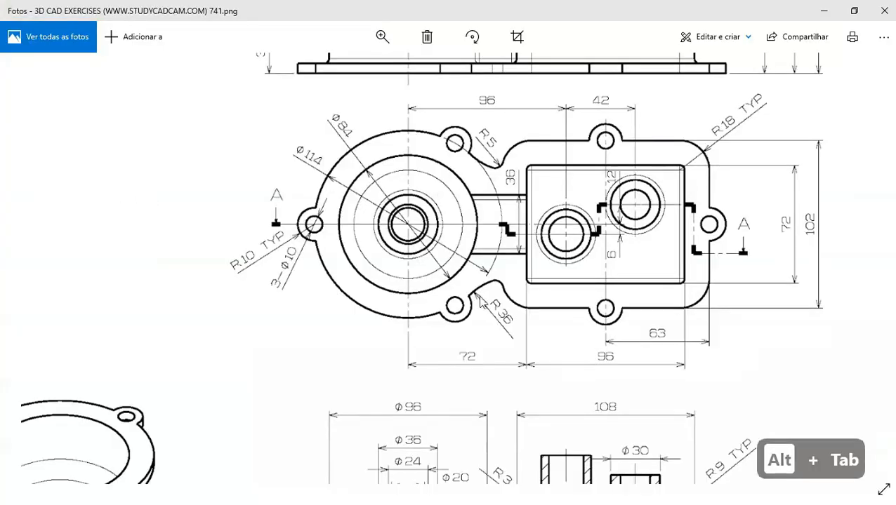
key("Down")
key("Down")
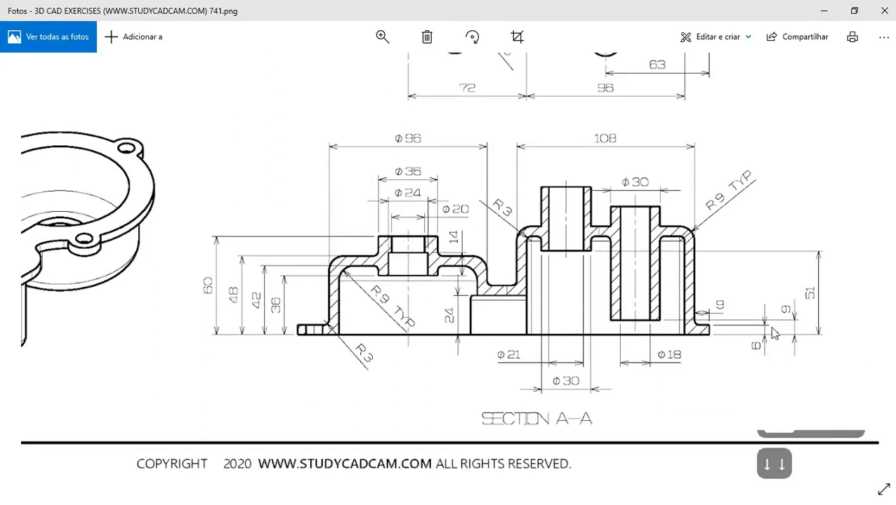
key("alt+Tab")
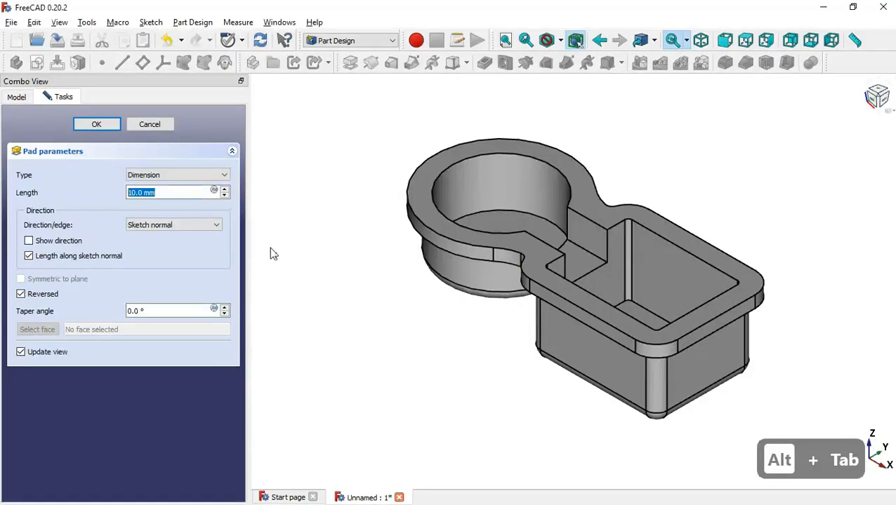
type("6")
key("Return")
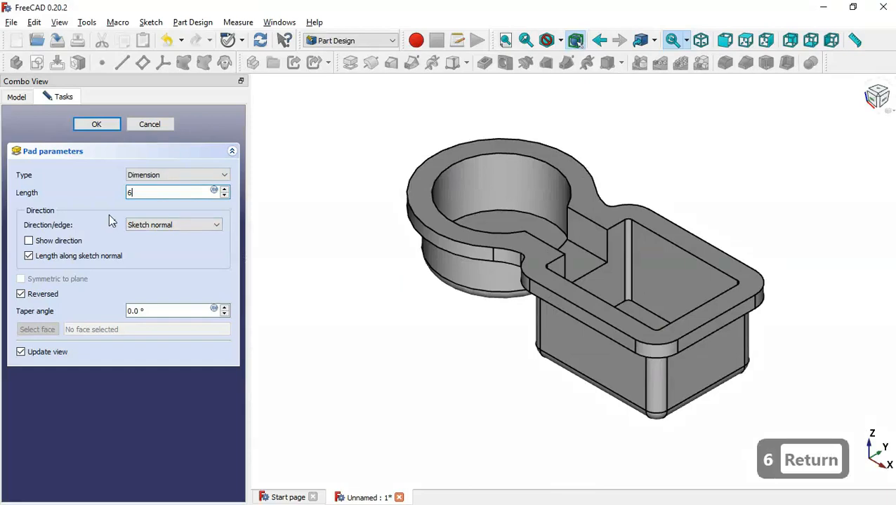
middle_click_drag(396, 328, 424, 366)
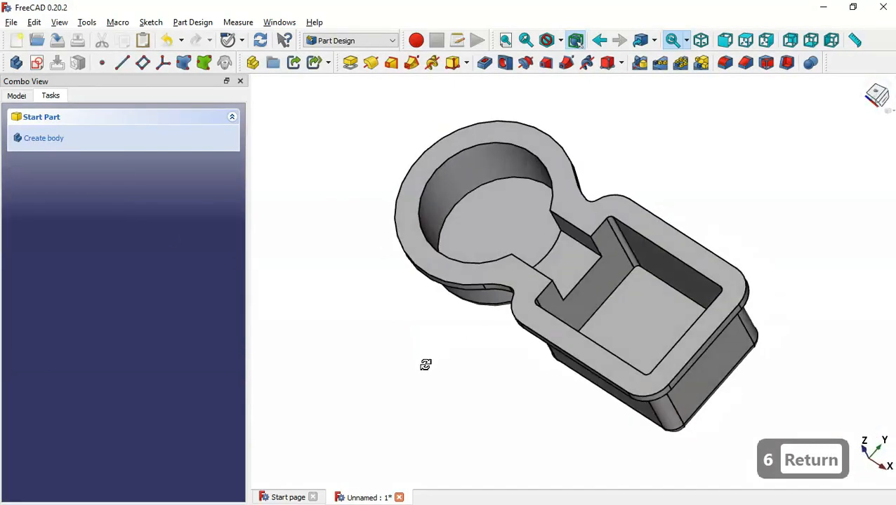
key("Home")
Zoom in on the drawing's top view, then orbit the FreeCAD part to show its underside
key("alt+Tab")
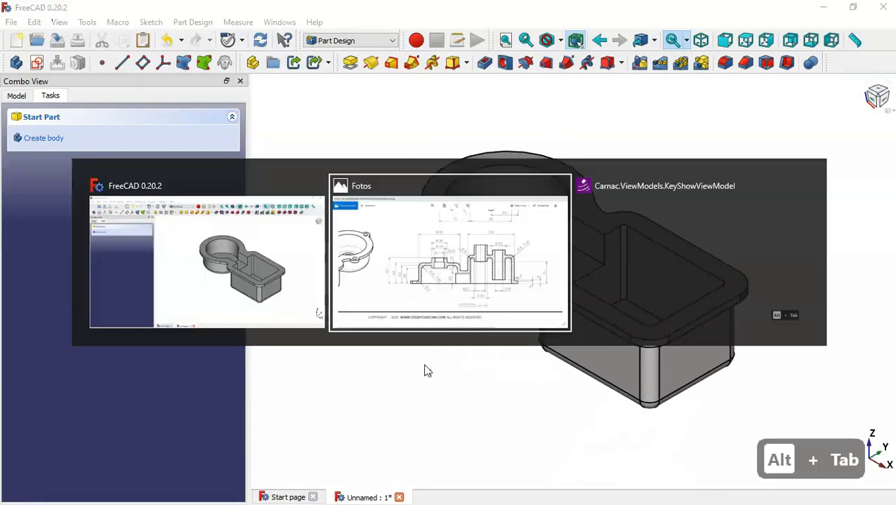
double_click(538, 325)
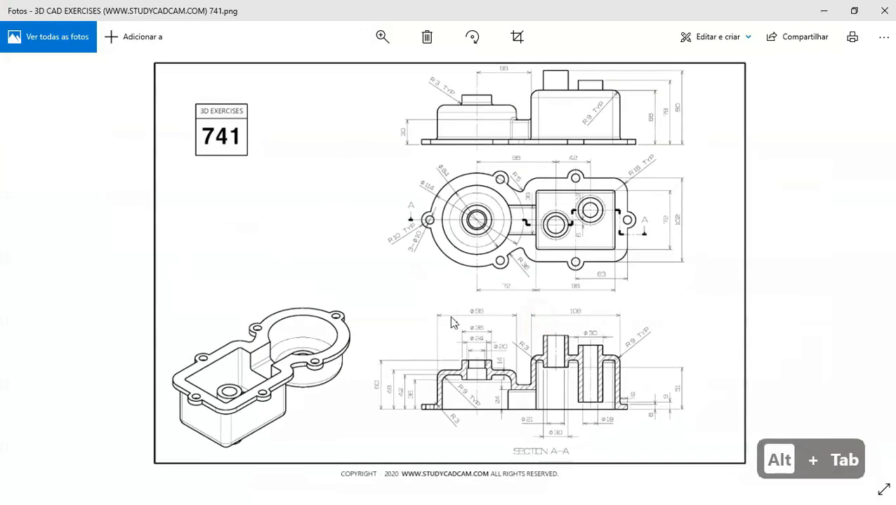
double_click(602, 185)
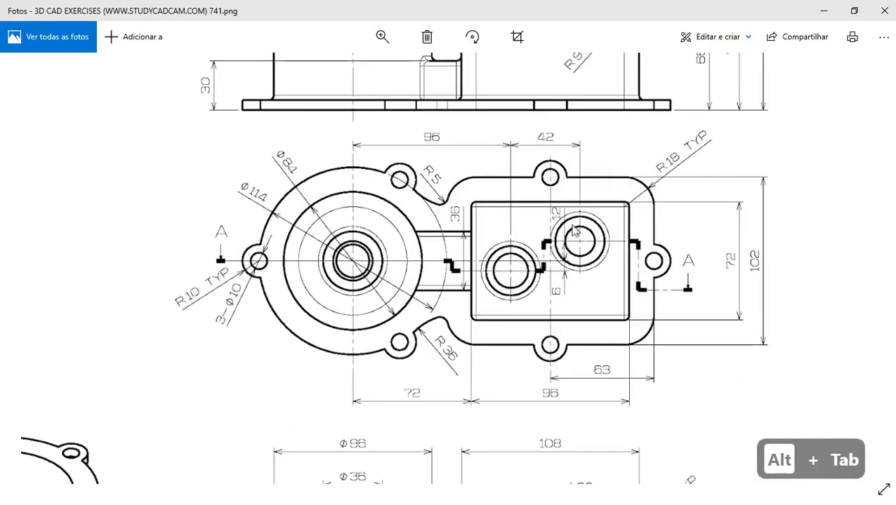
key("alt+Tab")
middle_click_drag(538, 376, 546, 188)
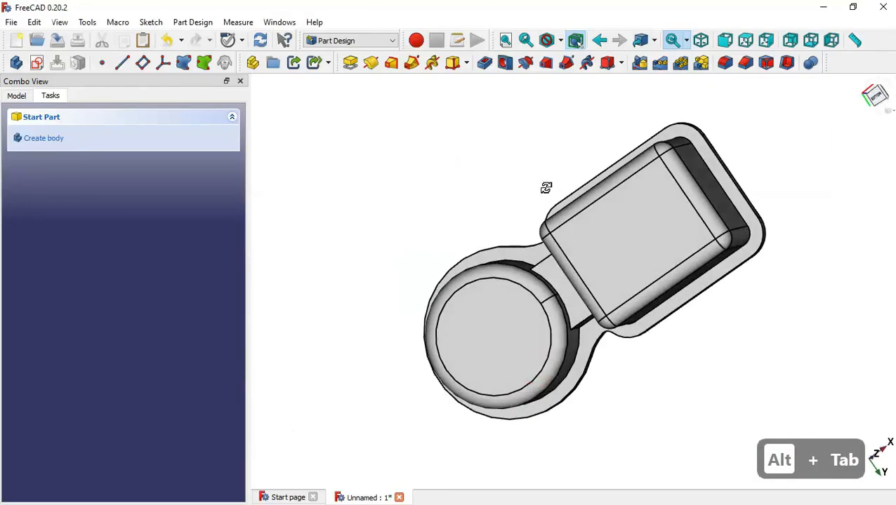
Start a new sketch on the round section's circular bottom face, checking the drawing's section view
left_click(491, 336)
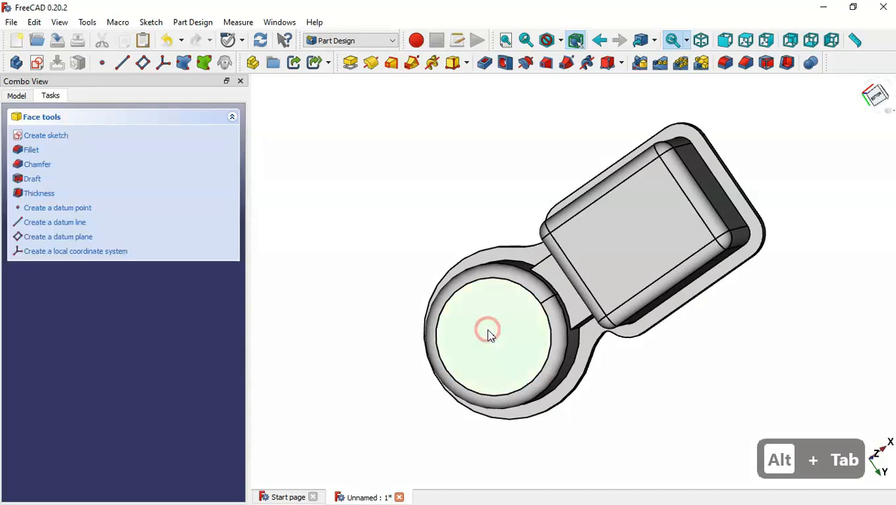
left_click(37, 62)
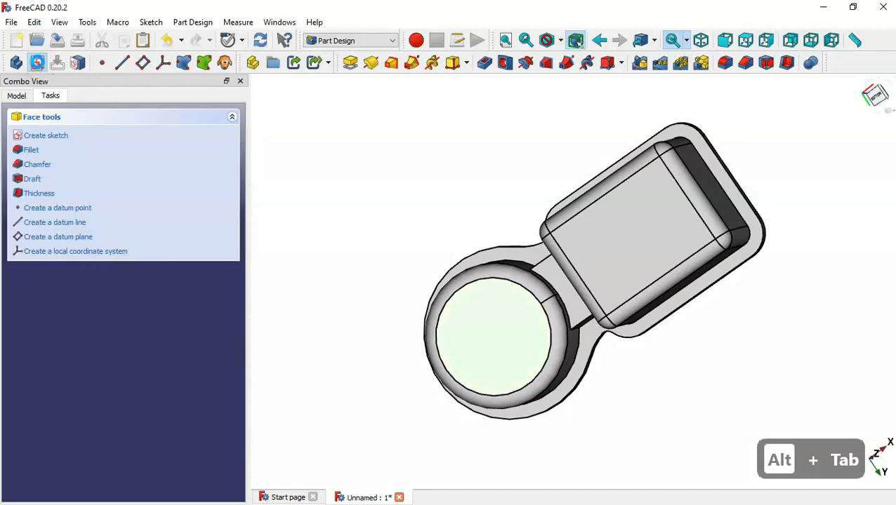
key("alt+Tab")
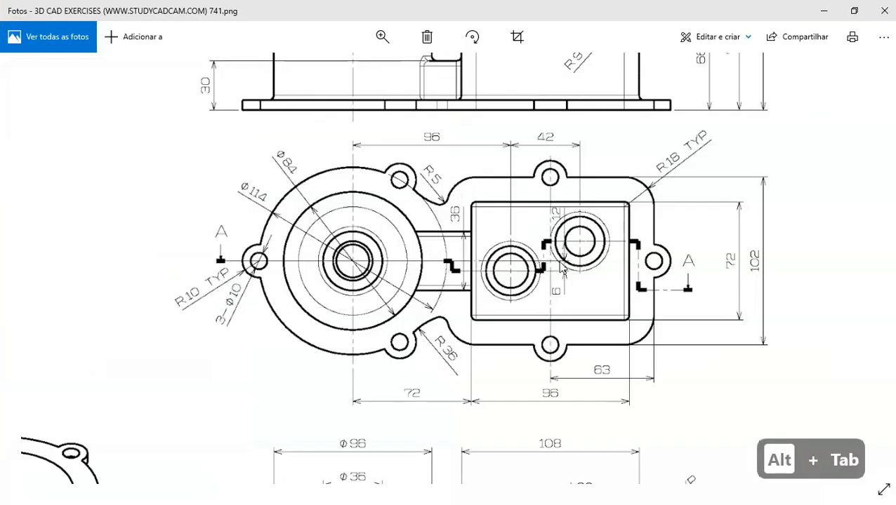
scroll(600, 280, "down", 3)
scroll(448, 198, "up", 3)
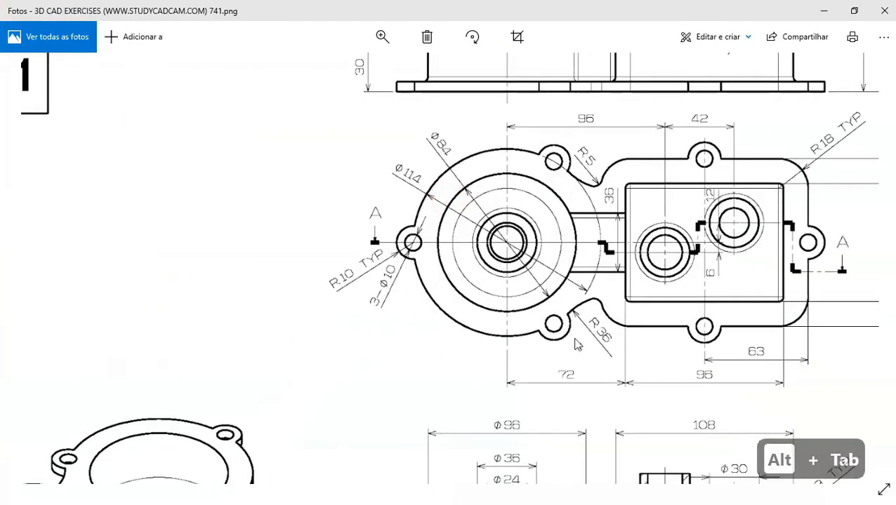
left_click_drag(576, 338, 513, 136)
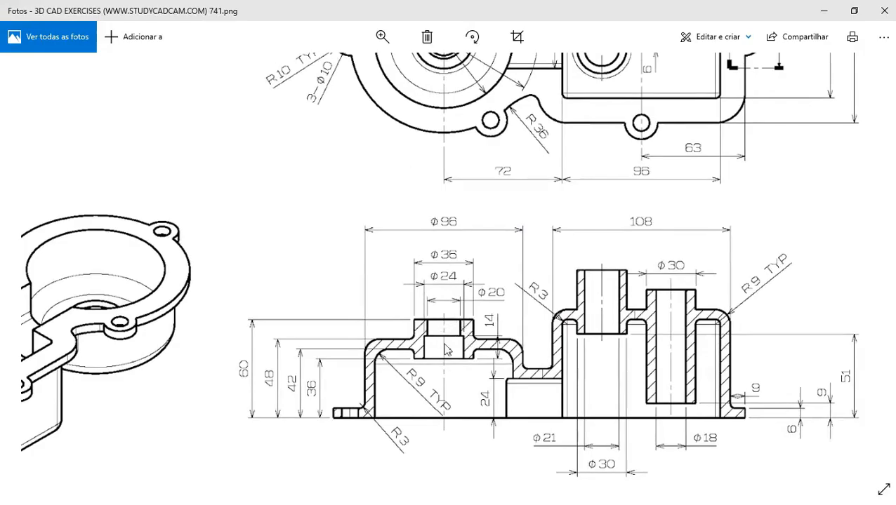
key("alt+Tab")
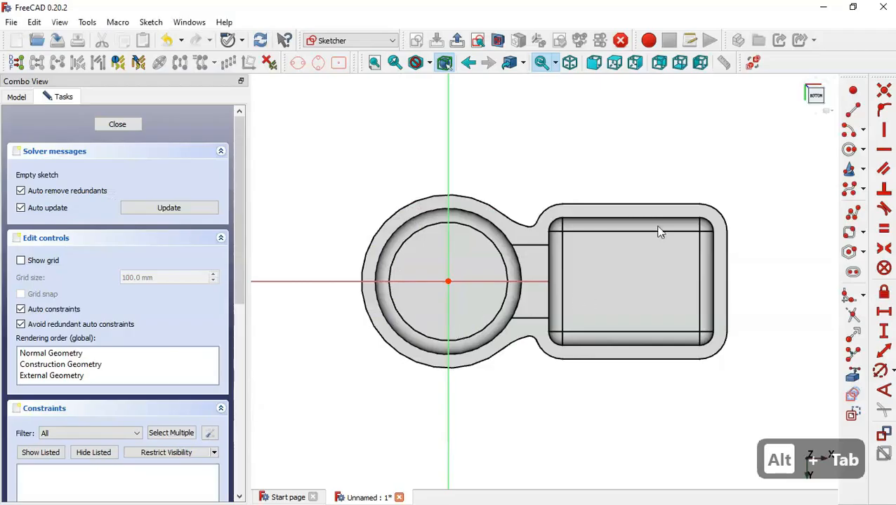
Draw a circle centred on the origin, constrain it to 36 mm diameter, and close the sketch
left_click(849, 149)
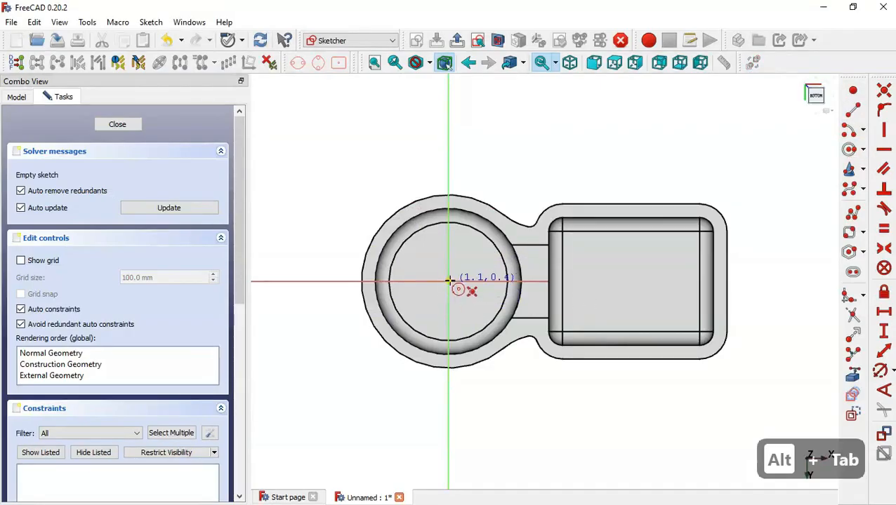
left_click(447, 281)
left_click(475, 296)
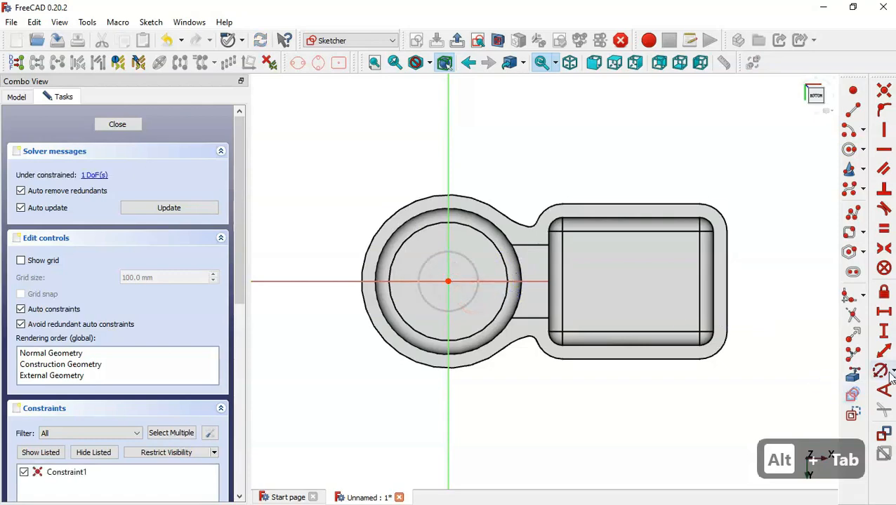
left_click(879, 371)
left_click(468, 258)
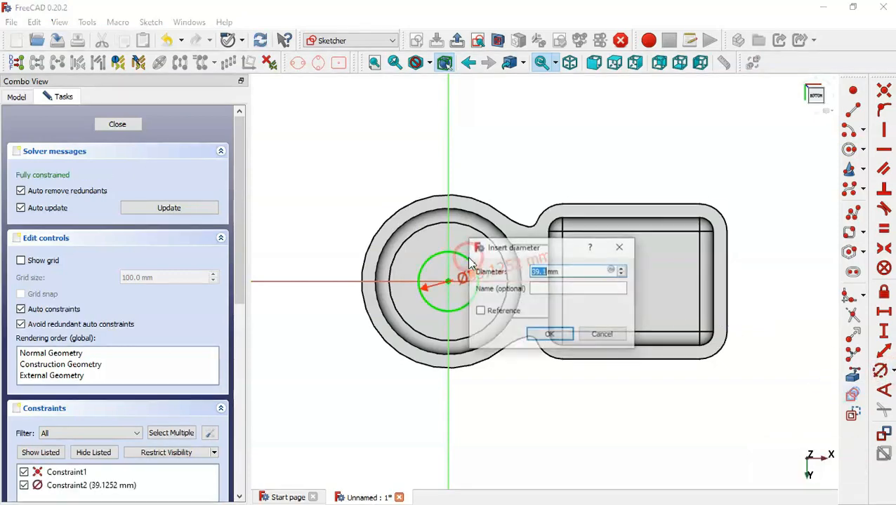
key("alt+Tab")
left_click_drag(435, 393, 451, 334)
key("alt+Tab")
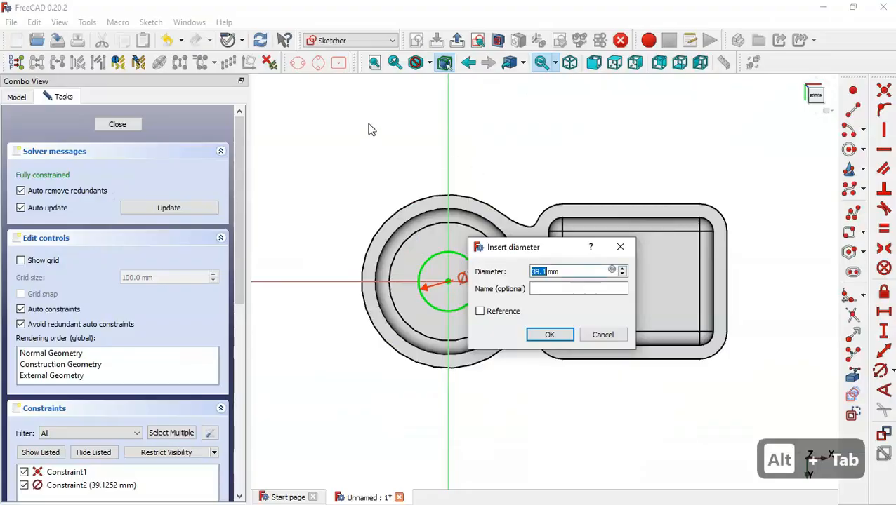
type("36")
key("Return")
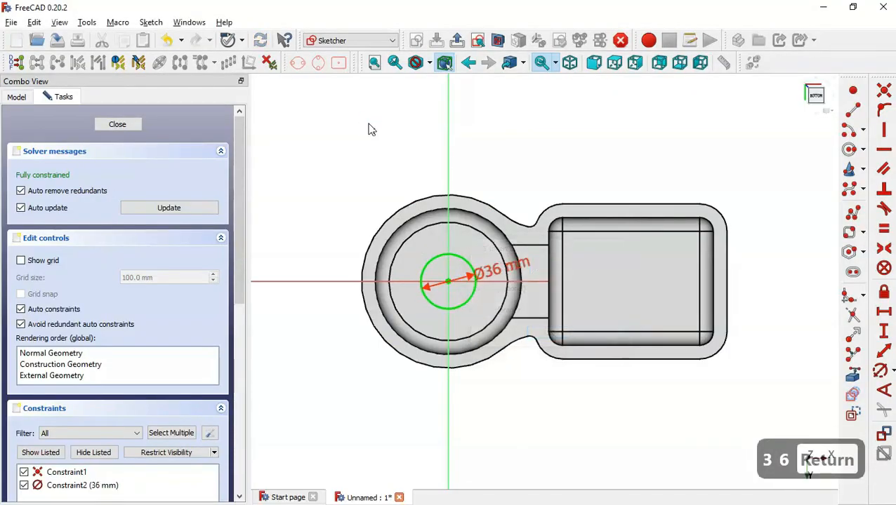
left_click(455, 40)
Expand Sketch007's Attachment Offset position in the Model properties and select its z value for editing
key("Home")
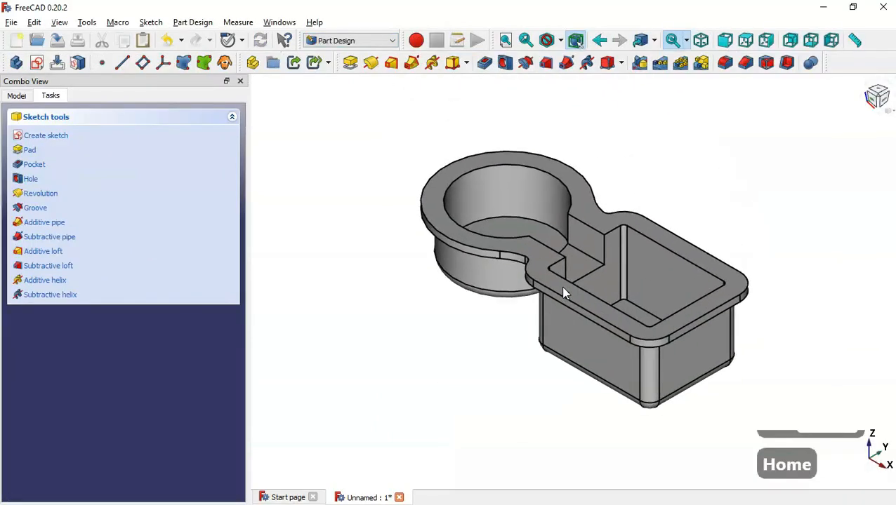
middle_click_drag(493, 395, 546, 198)
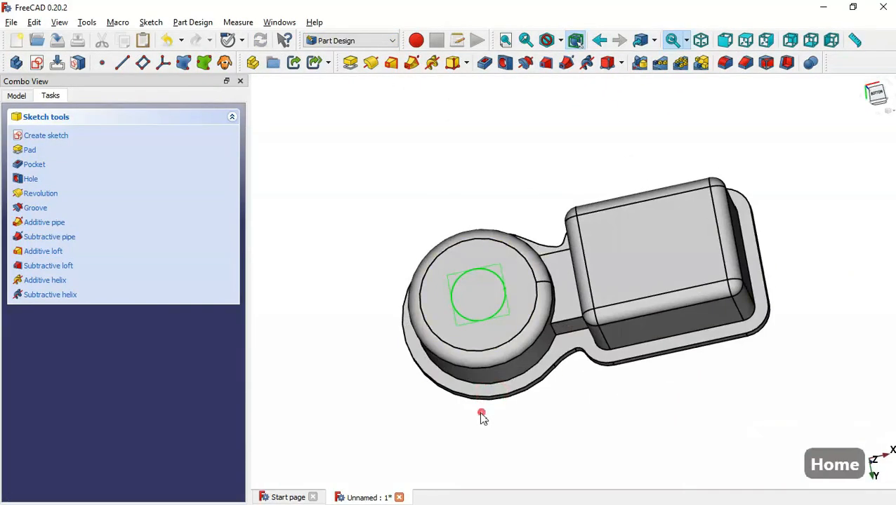
middle_click_drag(481, 413, 475, 346)
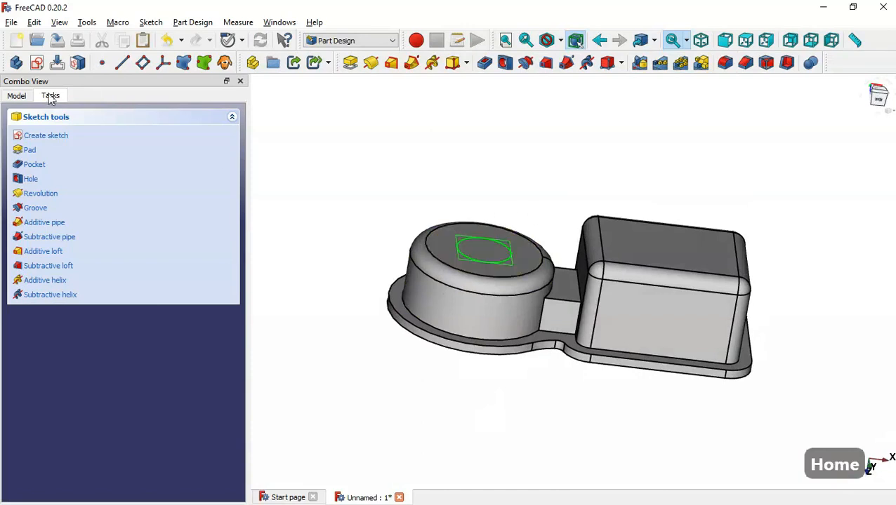
left_click(16, 96)
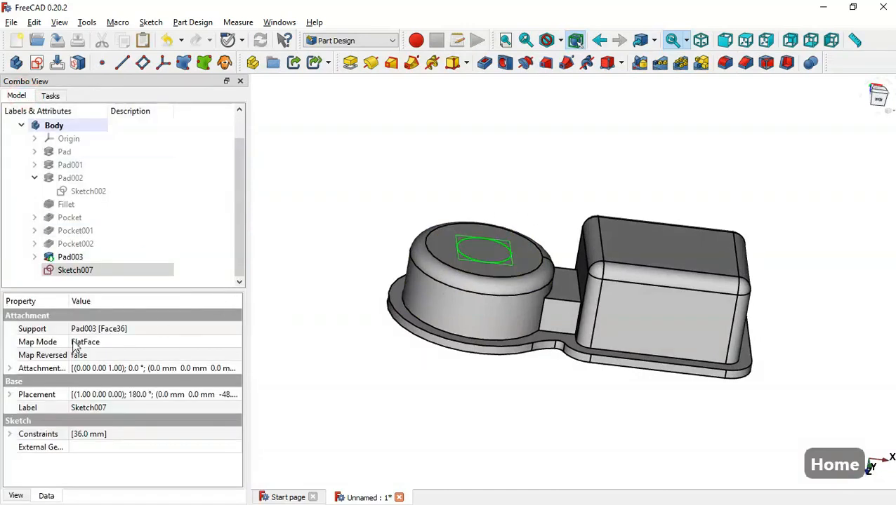
left_click(9, 368)
scroll(236, 360, "down", 1)
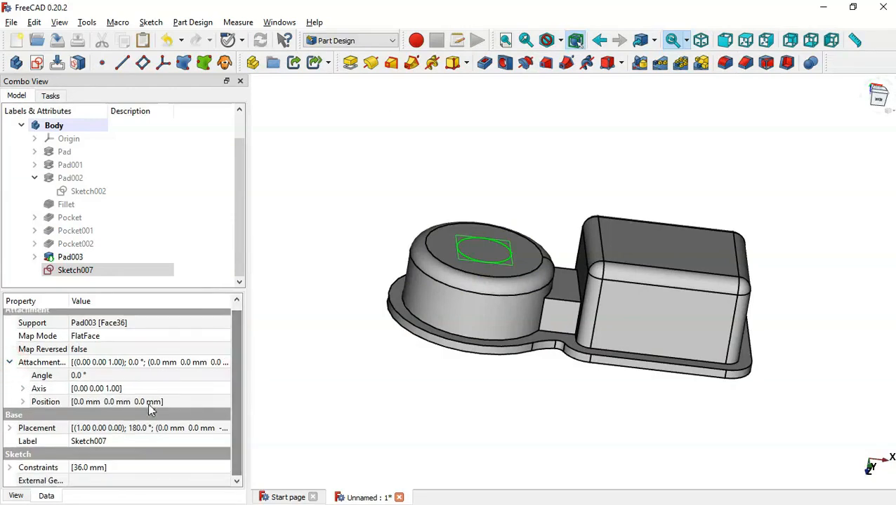
left_click(23, 402)
scroll(235, 366, "down", 1)
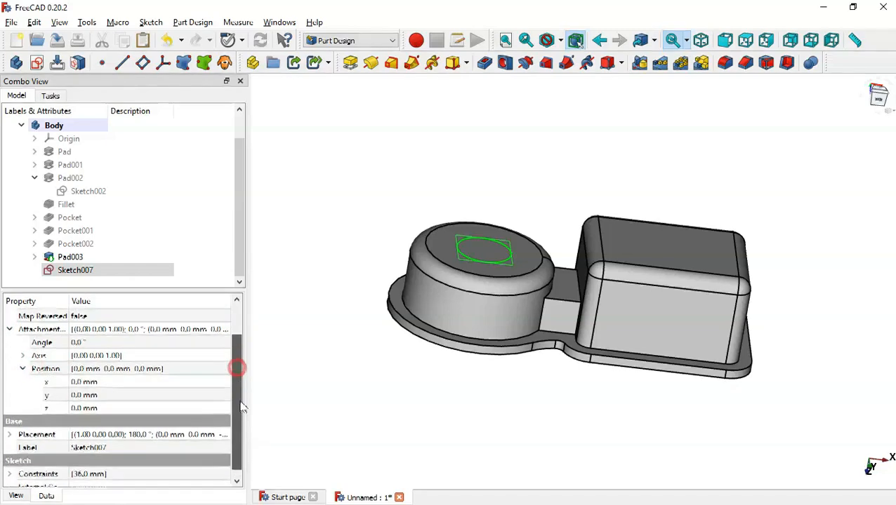
left_click(120, 402)
key("alt+Tab")
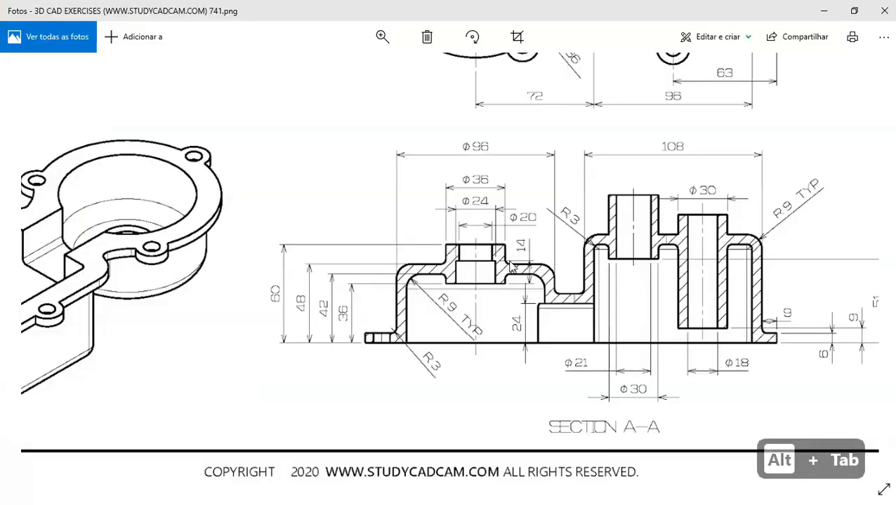
Pan the drawing to read the Section A-A heights, then return to FreeCAD's property editor
left_click_drag(502, 254, 524, 272)
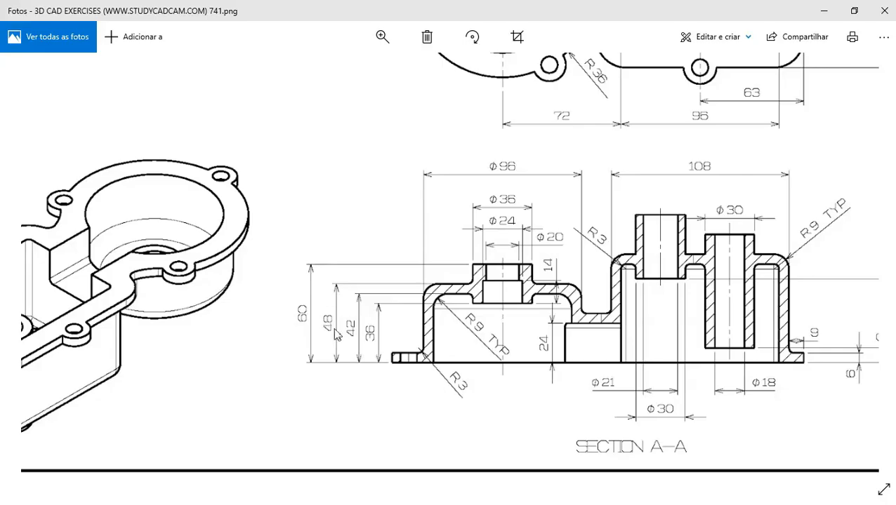
key("alt+Tab")
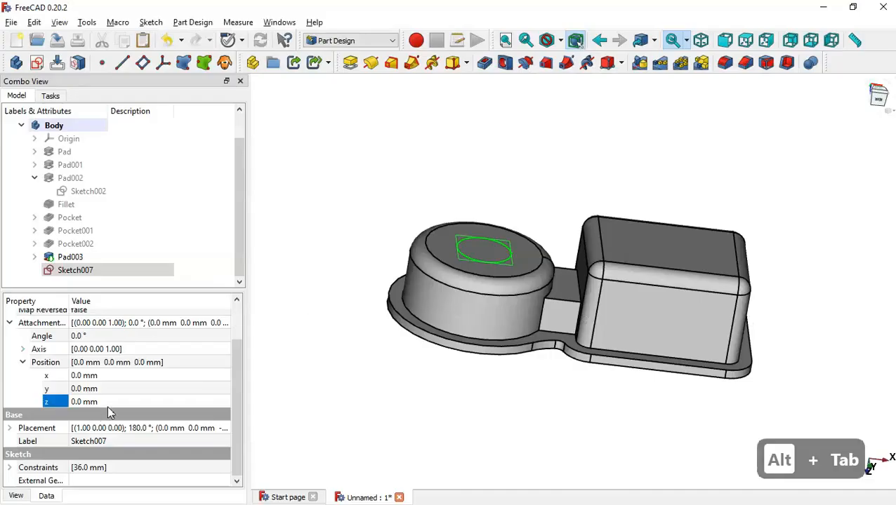
Set Sketch007's z offset to 60-48 (12 mm) and start a Pad on it
left_click(118, 403)
type("60-4")
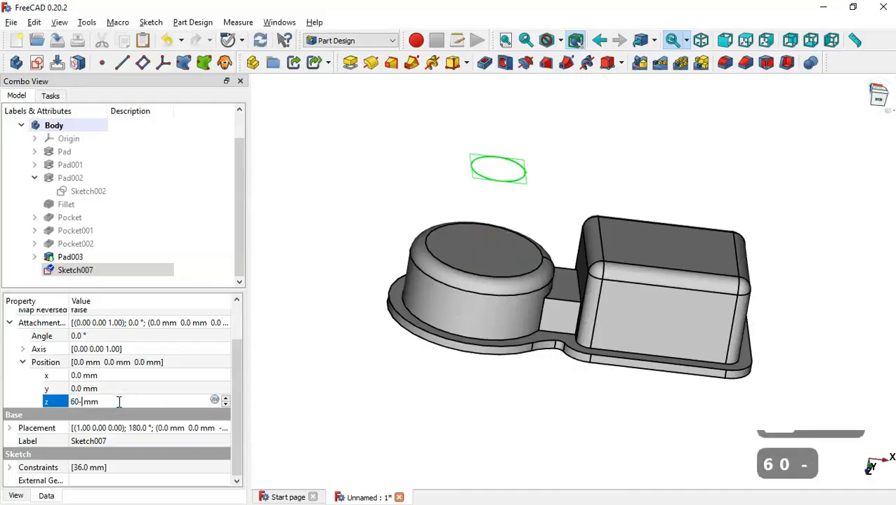
type("8")
left_click(338, 402)
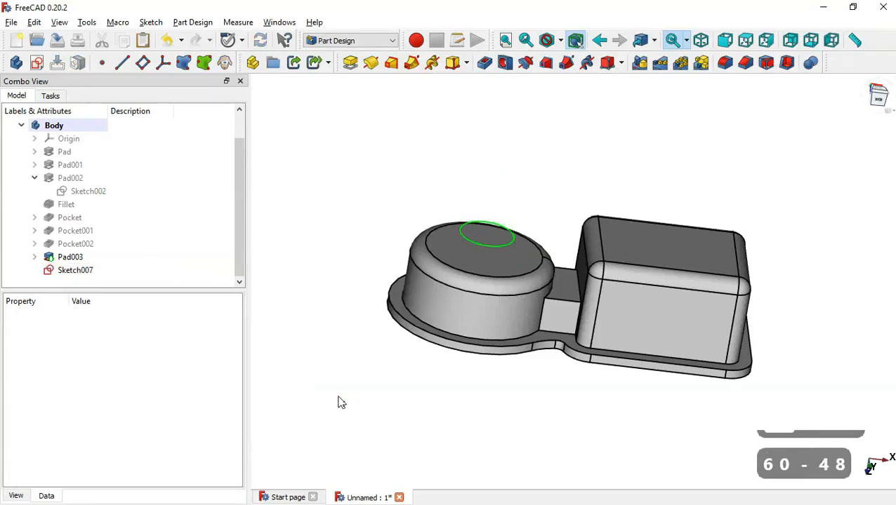
left_click(99, 271)
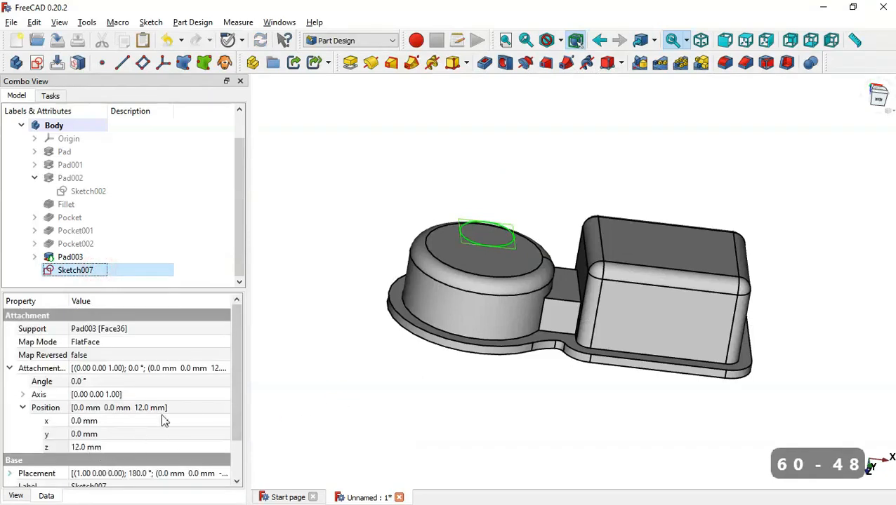
left_click(350, 62)
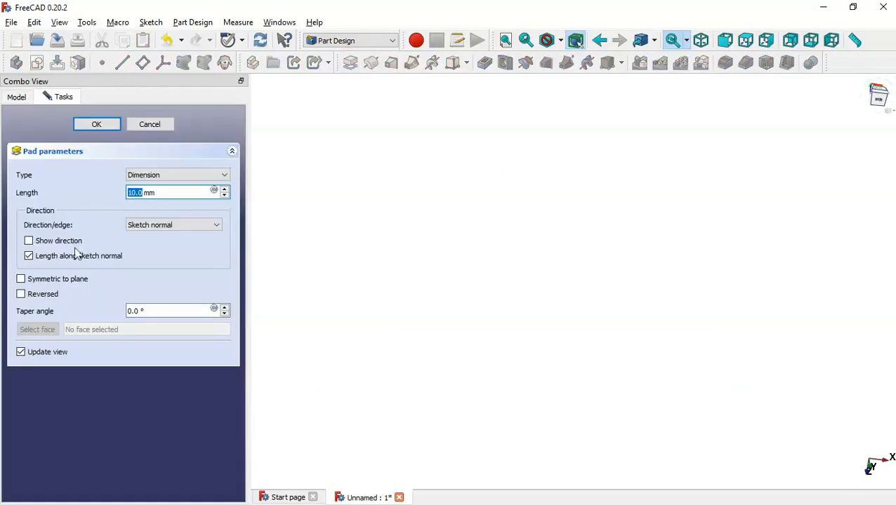
Pad Sketch007 60-36 (24 mm) in the reversed direction and confirm
left_click(193, 190)
double_click(192, 192)
key("alt+Tab")
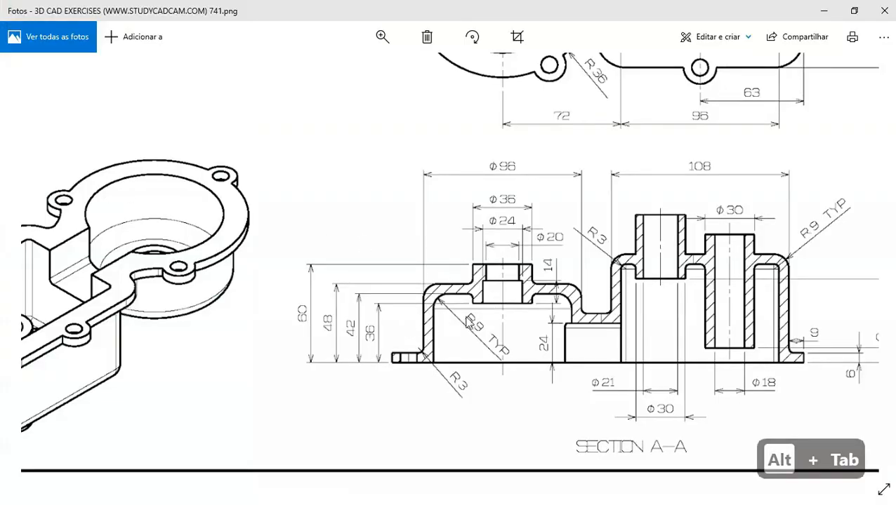
key("alt+Tab")
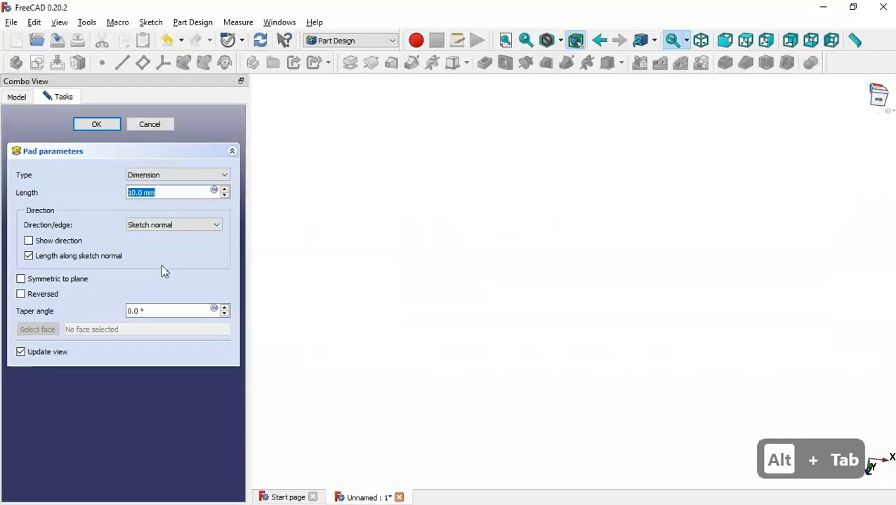
type("60-36")
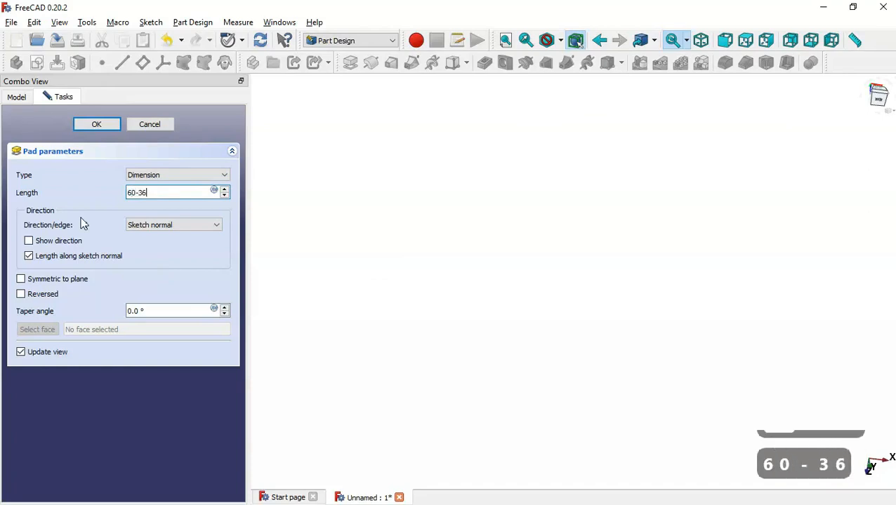
left_click(416, 270)
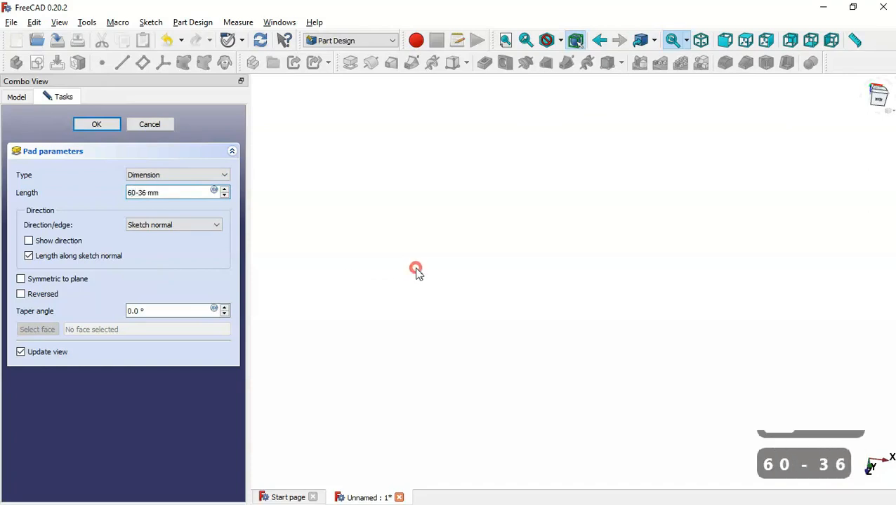
left_click(27, 295)
left_click_drag(476, 389, 596, 258)
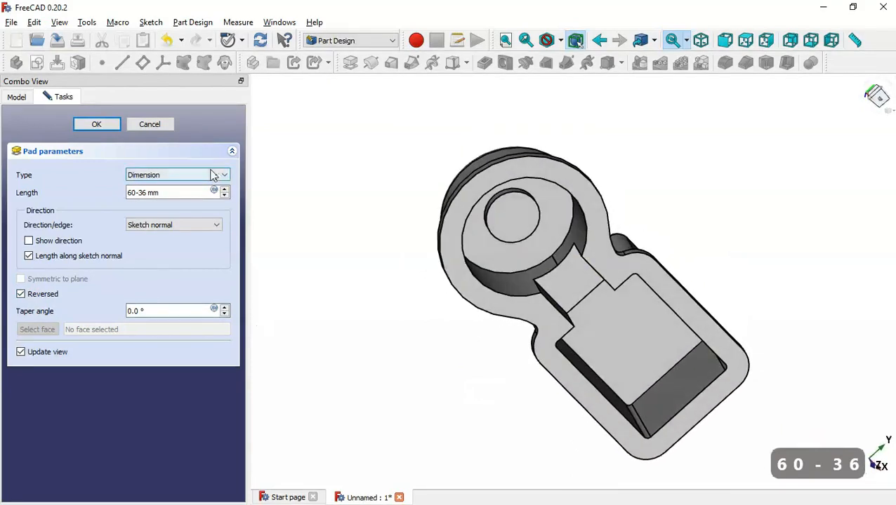
left_click(99, 124)
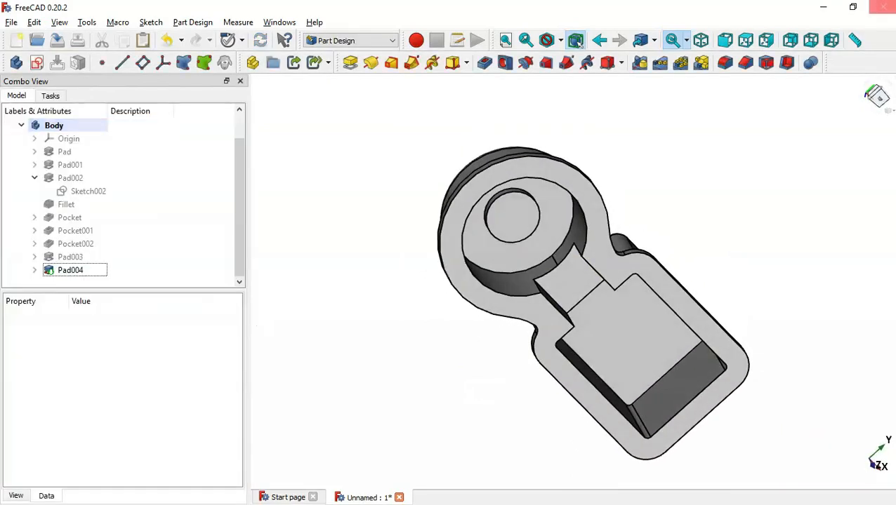
Create a new sketch on the new pad's end face
key("Home")
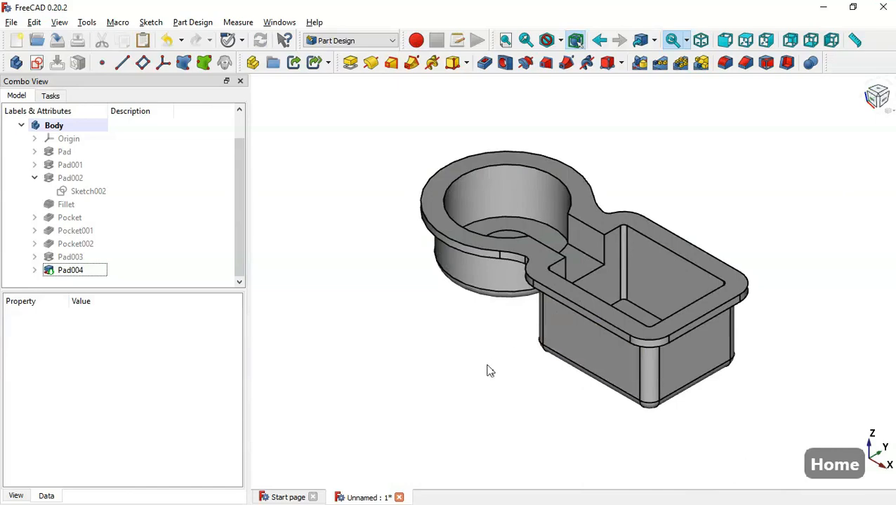
left_click_drag(485, 367, 548, 179)
left_click(600, 233)
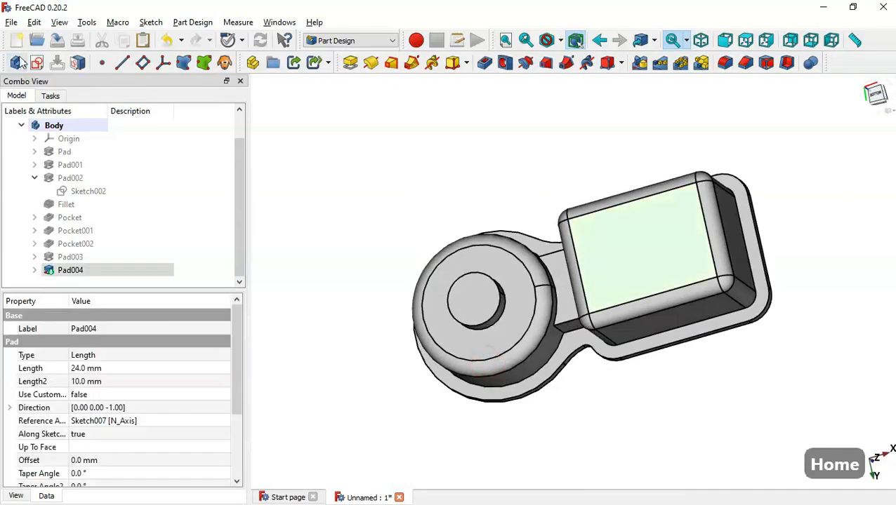
left_click(36, 63)
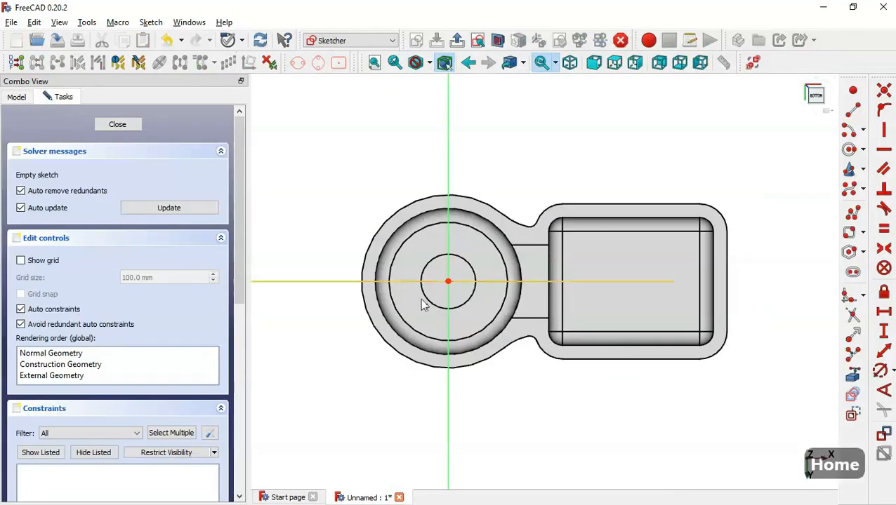
Draw a circle in the rectangular section and constrain its diameter to 30 mm
left_click(849, 149)
left_click(598, 299)
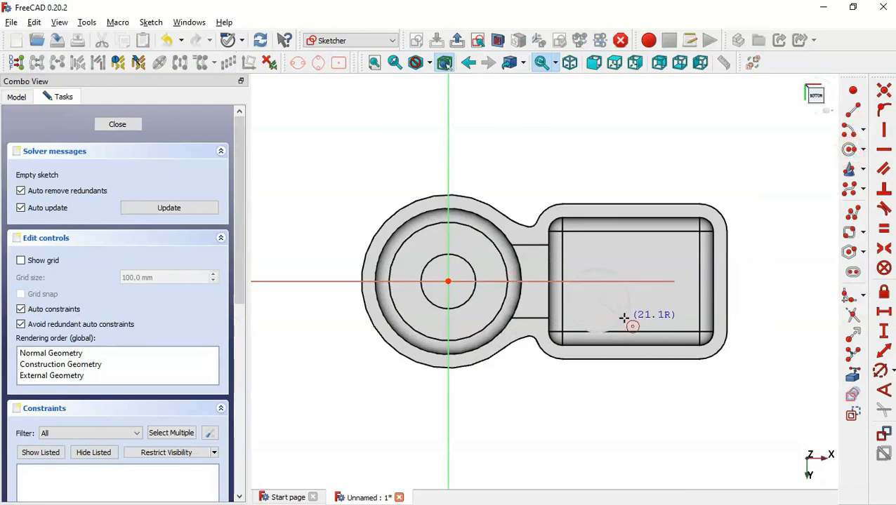
left_click(617, 318)
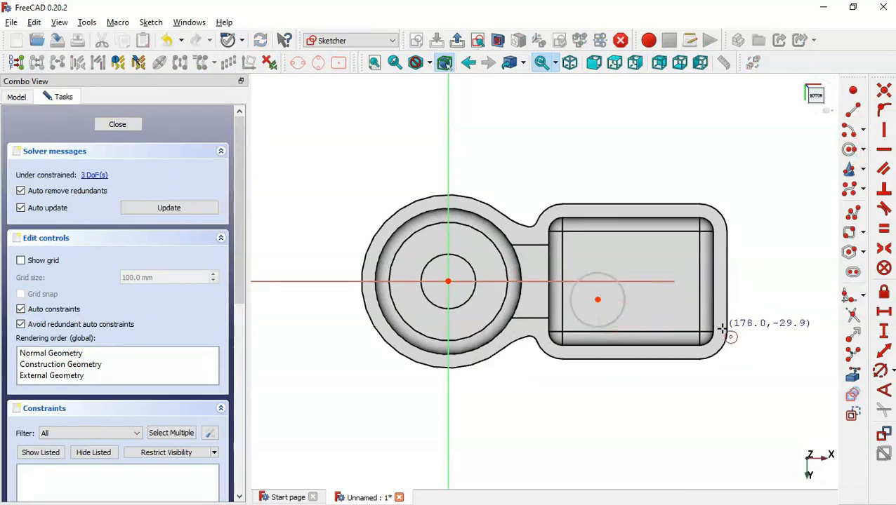
left_click(881, 373)
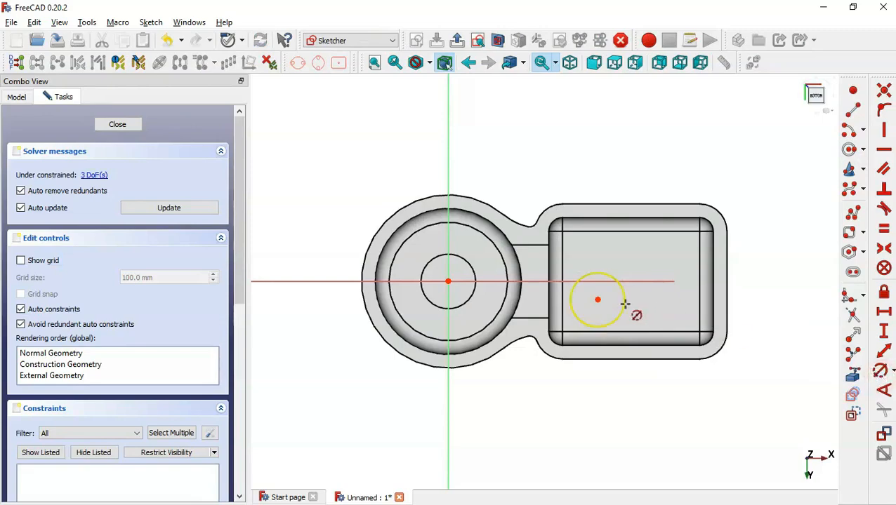
left_click(624, 306)
key("alt+Tab")
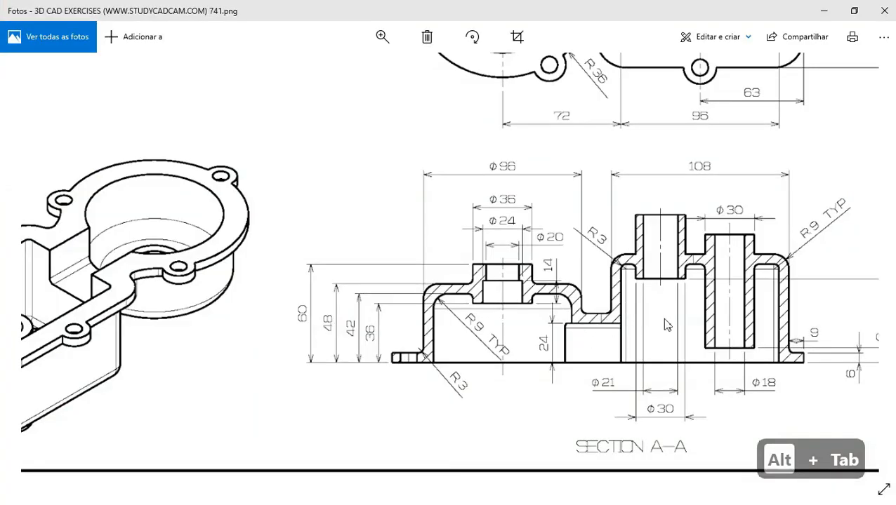
left_click_drag(722, 300, 619, 317)
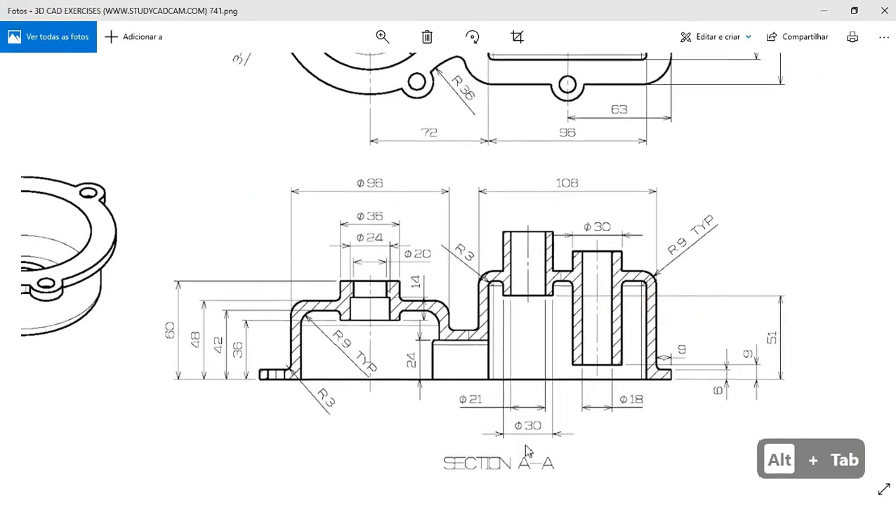
key("alt+Tab")
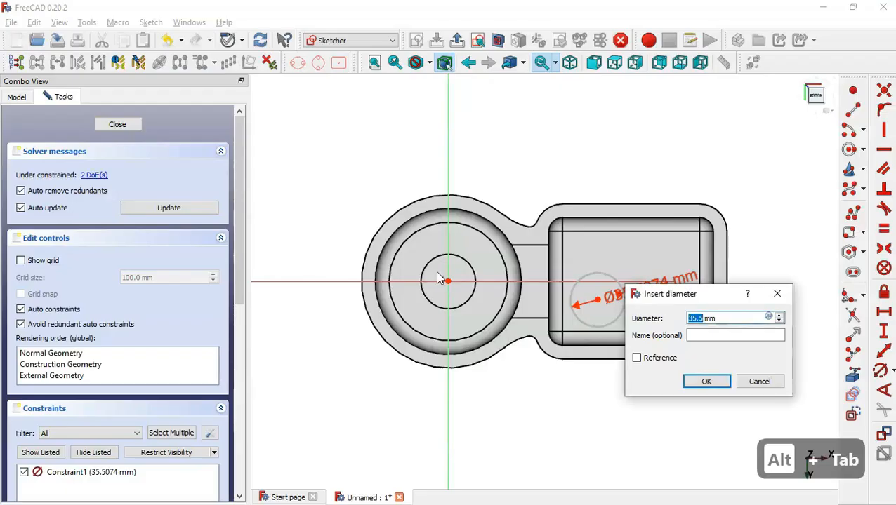
type("30.")
key("Return")
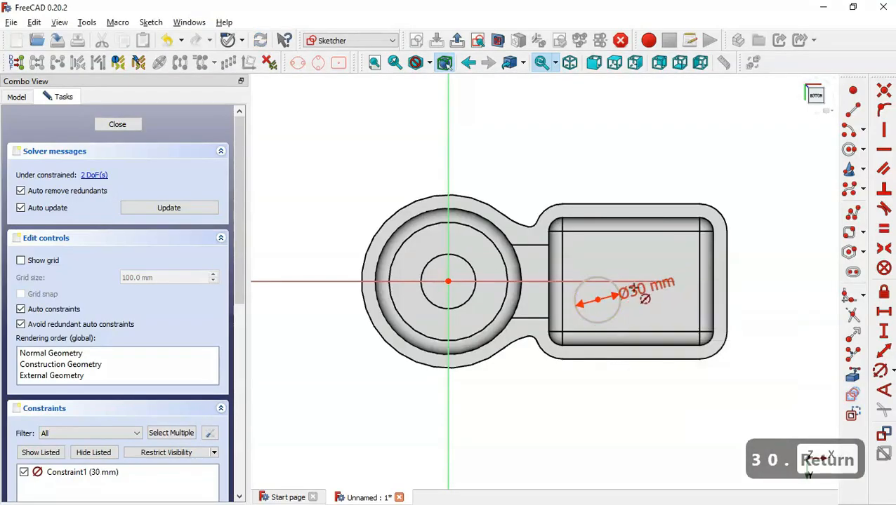
scroll(653, 281, "up", 1)
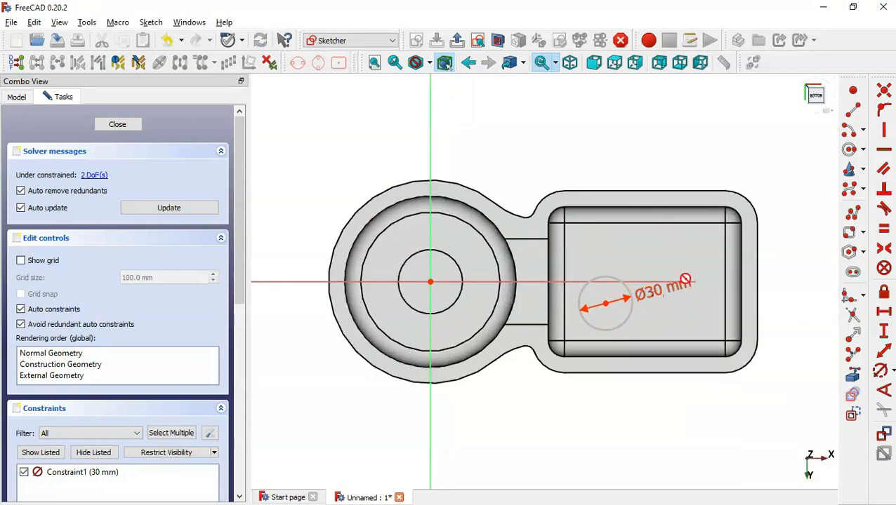
Set the circle centre 6 mm vertically from the sketch origin
left_click(884, 331)
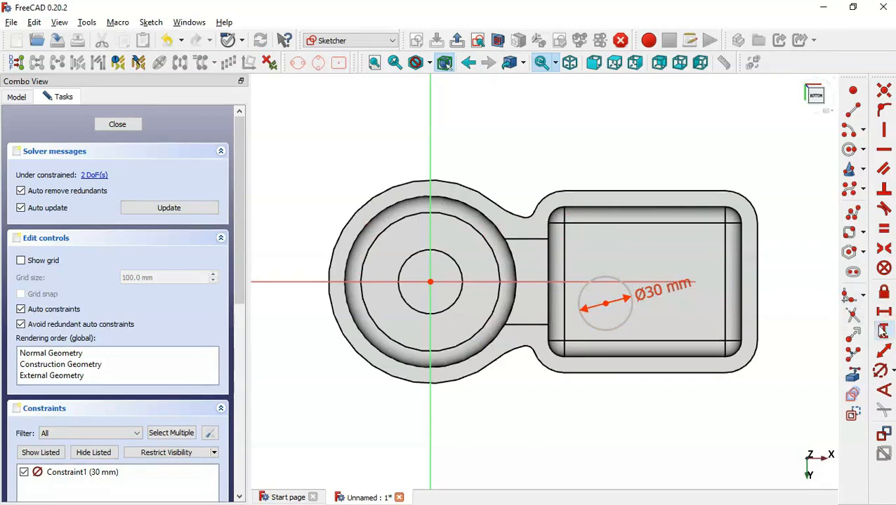
left_click(431, 281)
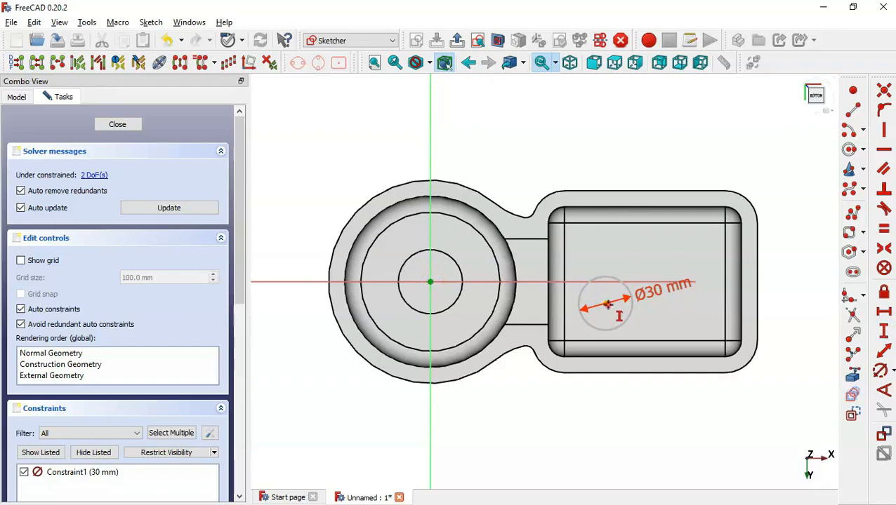
left_click(608, 303)
key("alt+Tab")
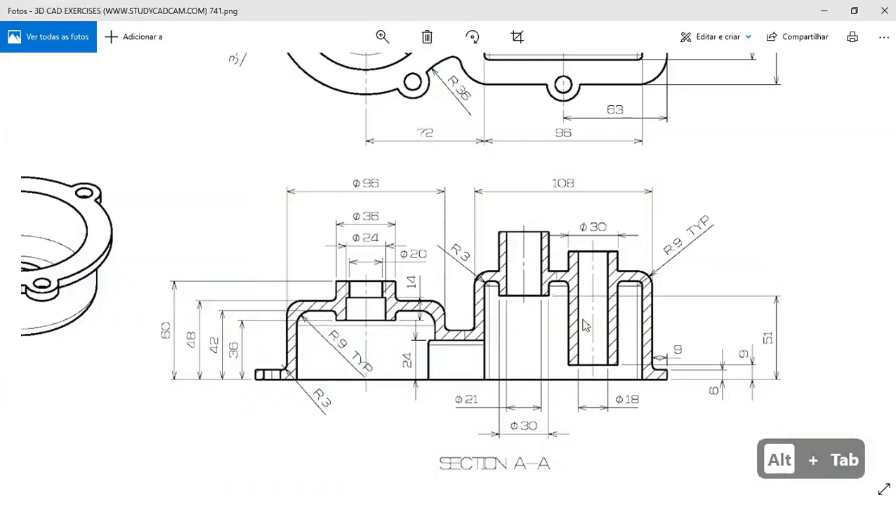
scroll(596, 288, "up", 3)
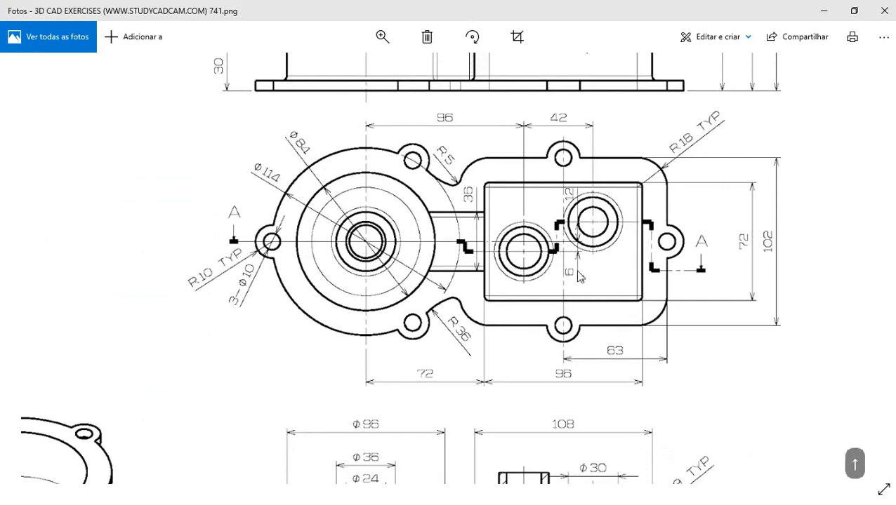
key("alt+Tab")
type("6")
key("Return")
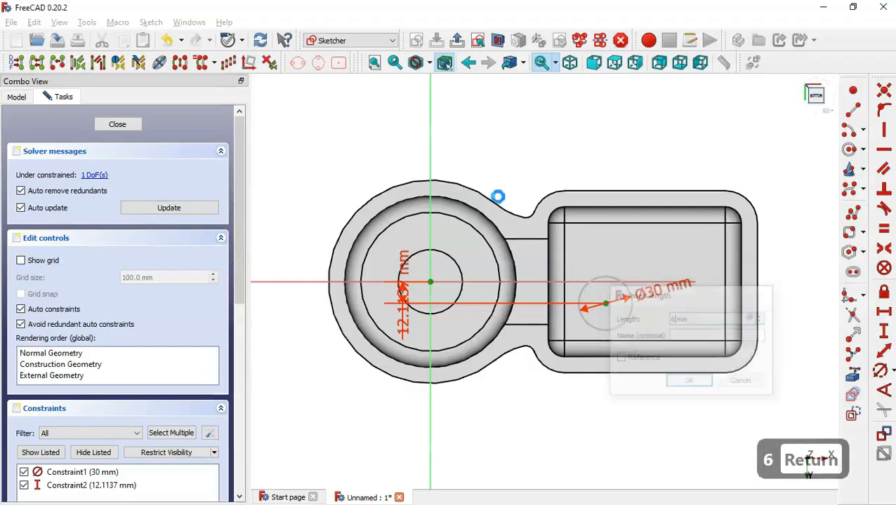
Constrain the circle centre 96 mm horizontally from the origin, then leave the sketch
left_click(885, 313)
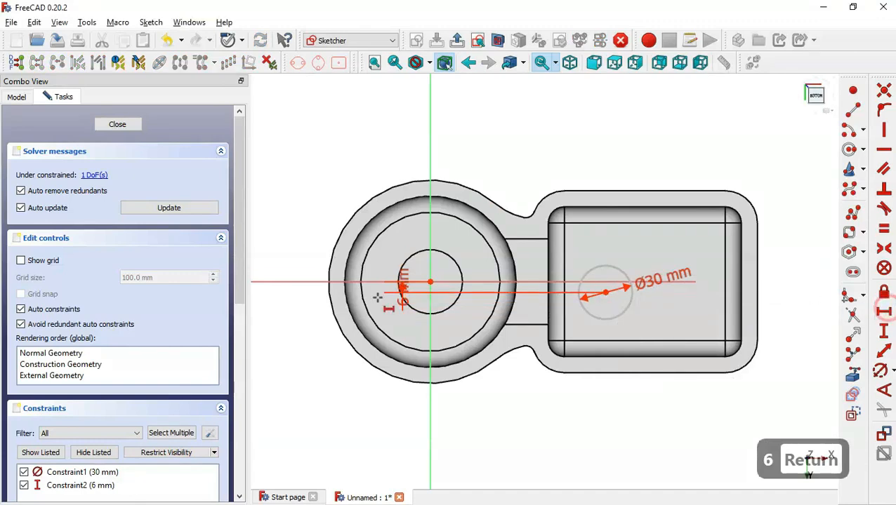
left_click(431, 282)
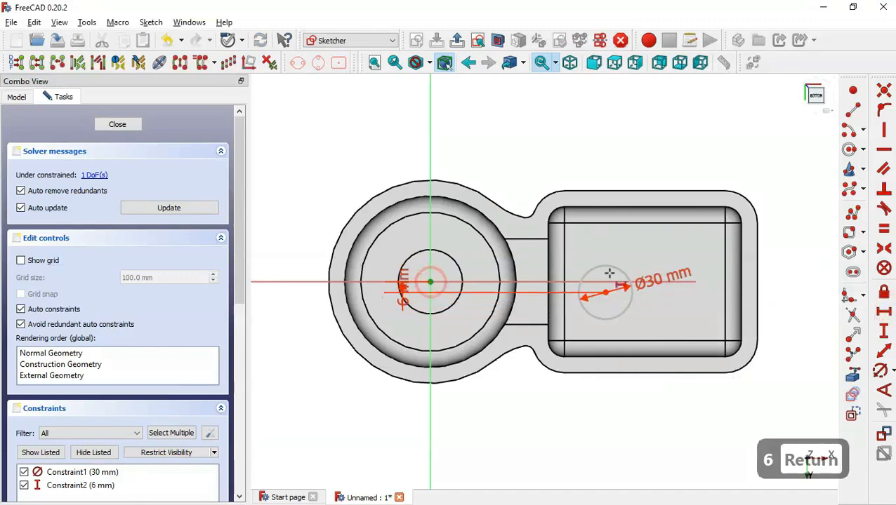
left_click(607, 292)
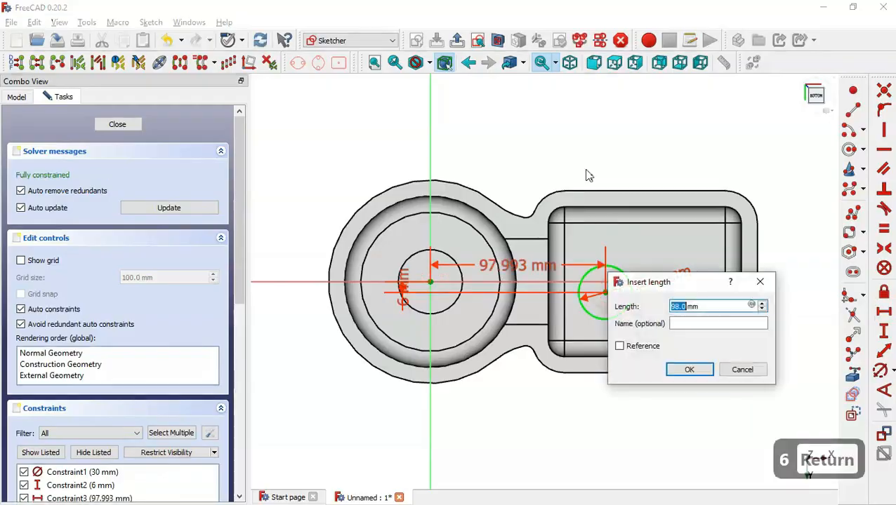
key("alt+Tab")
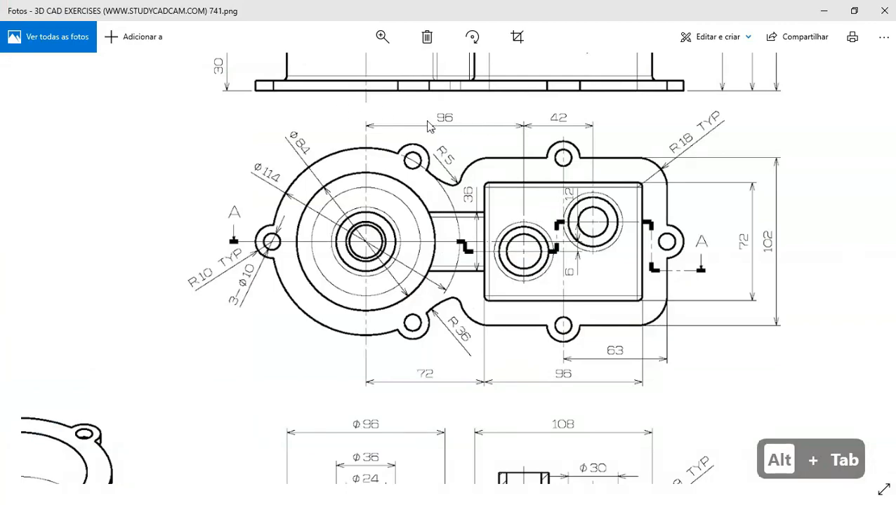
key("alt+Tab")
type("9")
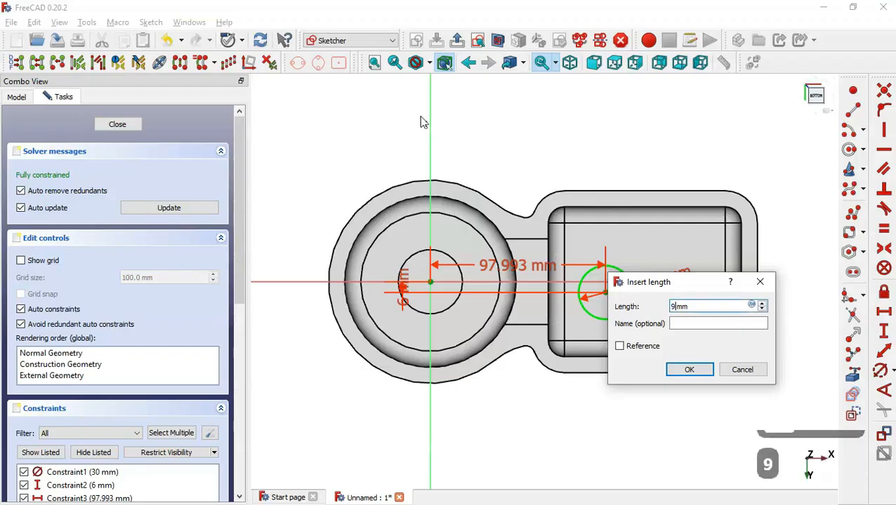
type("6")
key("Return")
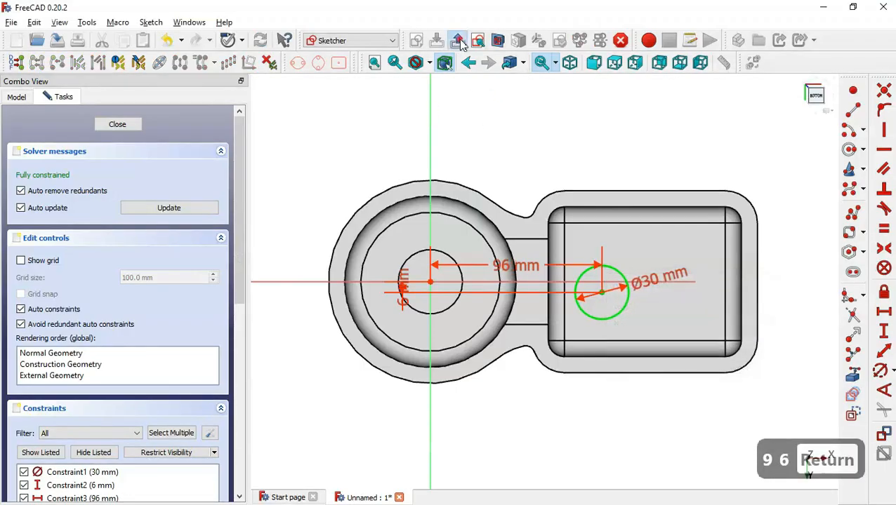
left_click(458, 41)
left_click(18, 95)
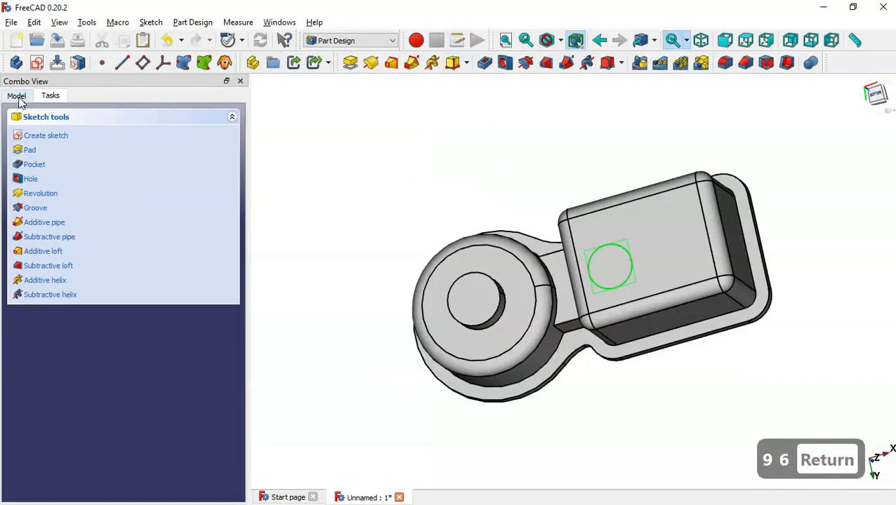
Check Section A-A and the top view of the reference drawing for the offset height
key("alt+Tab")
key("Down")
key("Down")
key("Down")
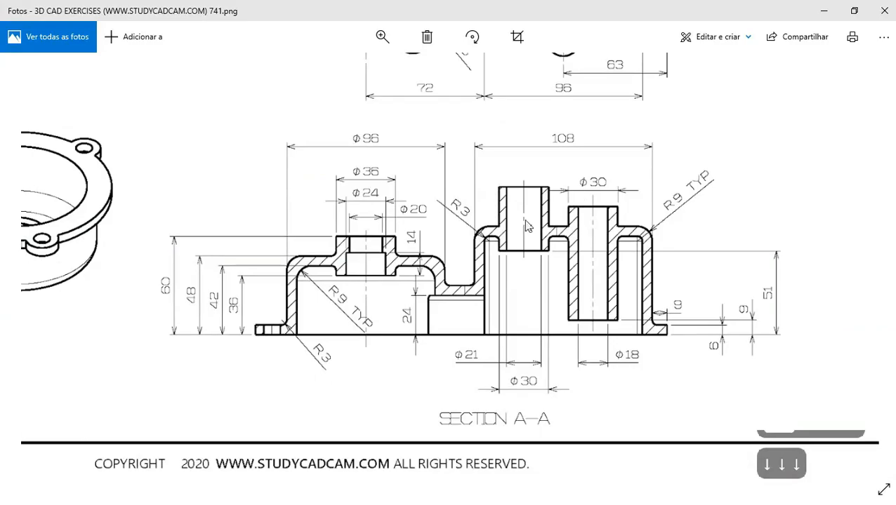
key("alt+Tab")
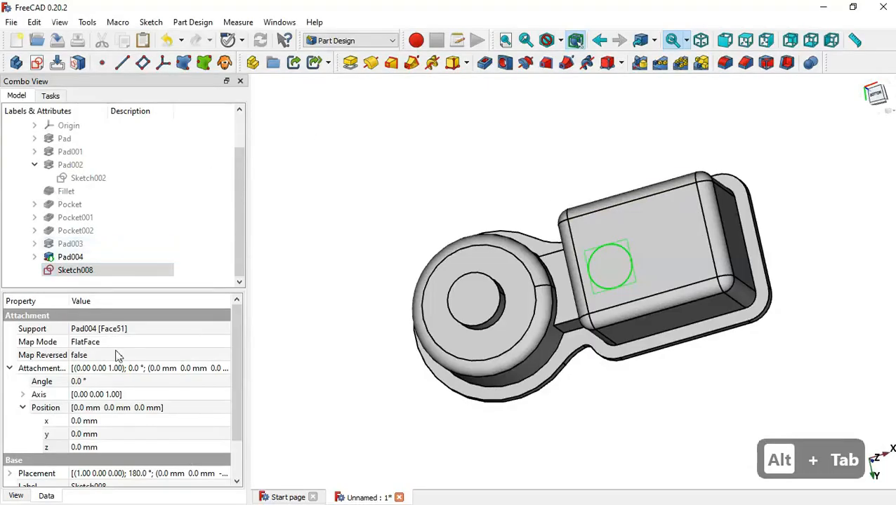
left_click(137, 446)
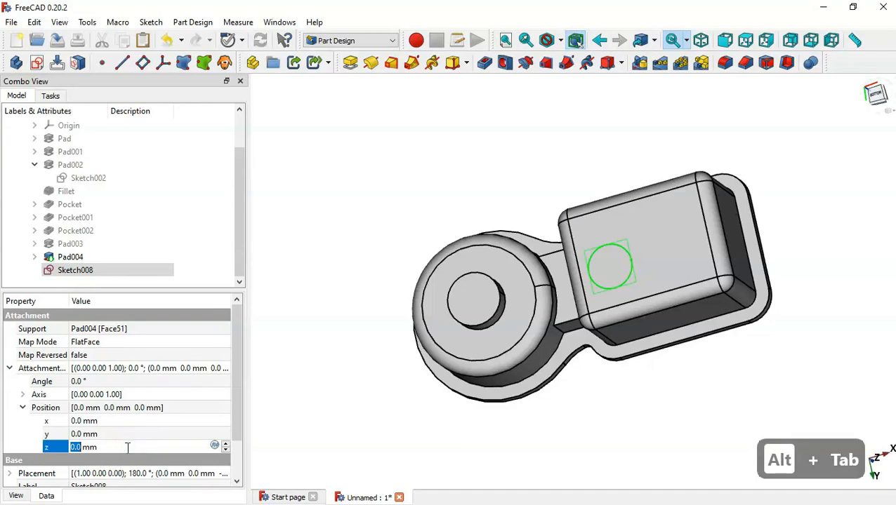
key("alt+Tab")
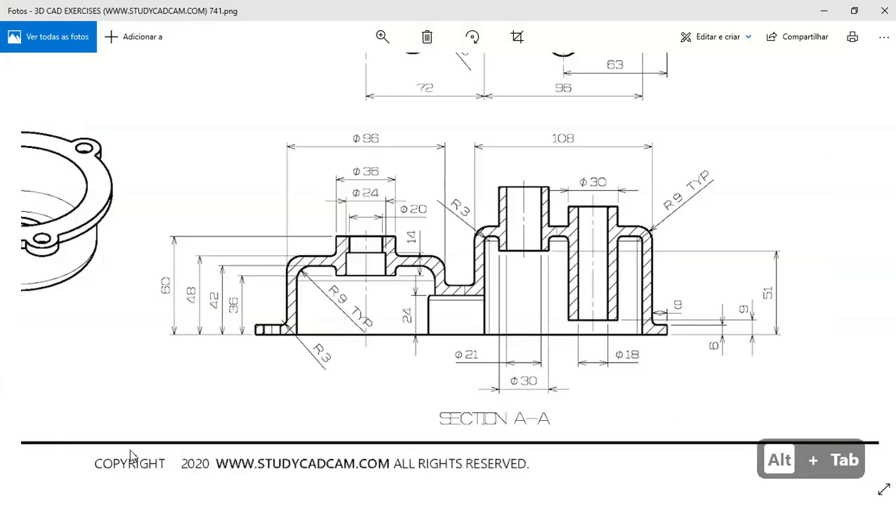
left_click_drag(547, 256, 546, 282)
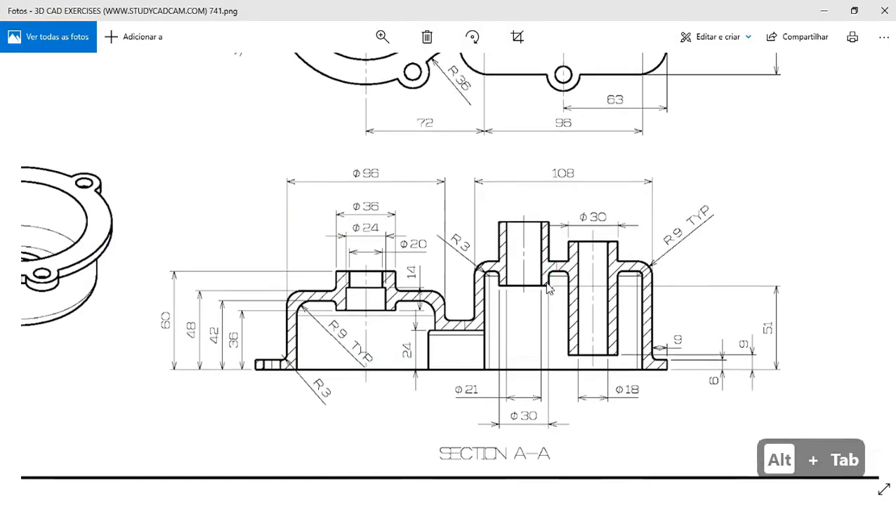
key("Up")
key("Up")
key("Up")
key("Up")
key("Up")
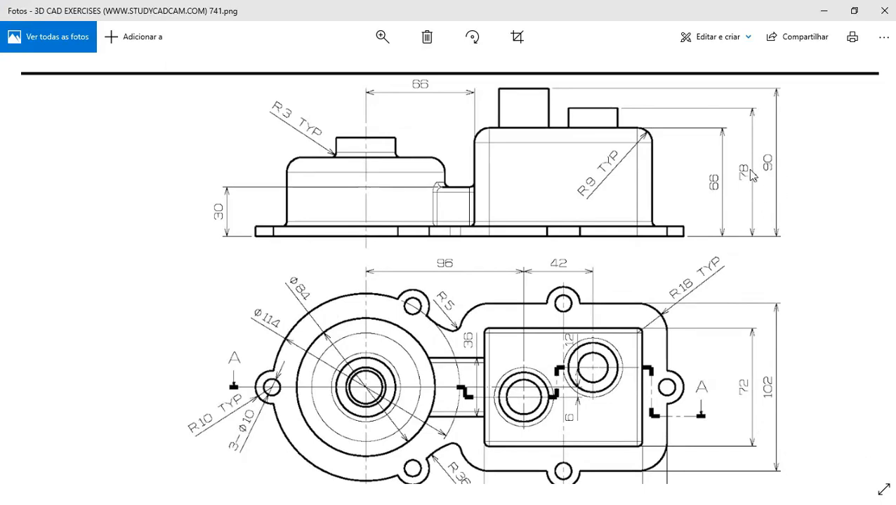
key("alt+Tab")
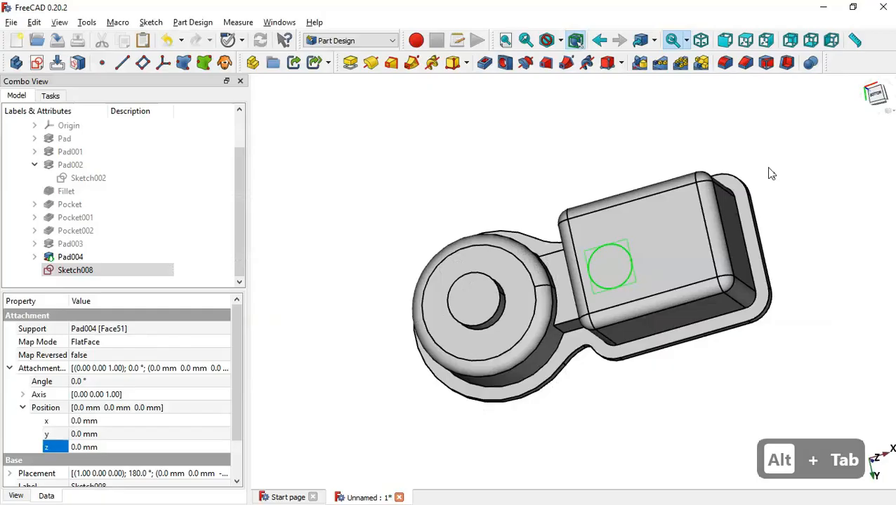
Set Sketch008's attachment z offset to 90-66 (24 mm)
left_click(112, 447)
type("90-66")
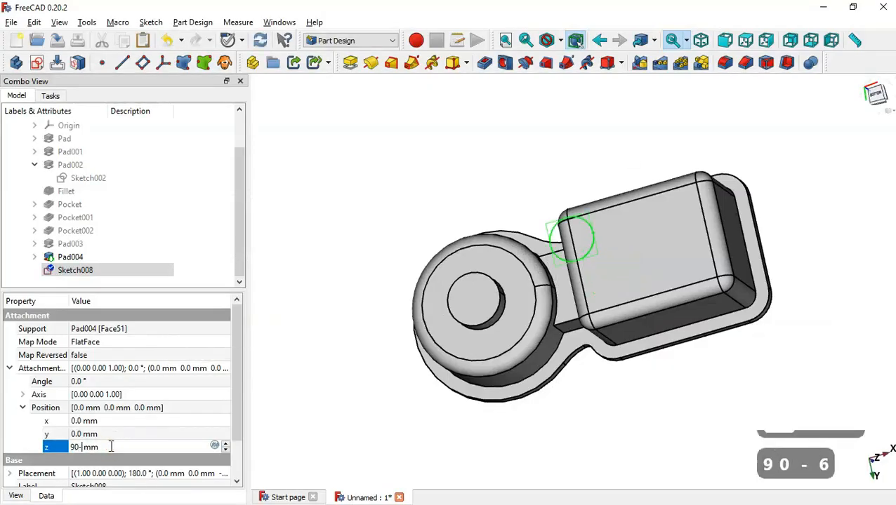
key("Return")
left_click(265, 398)
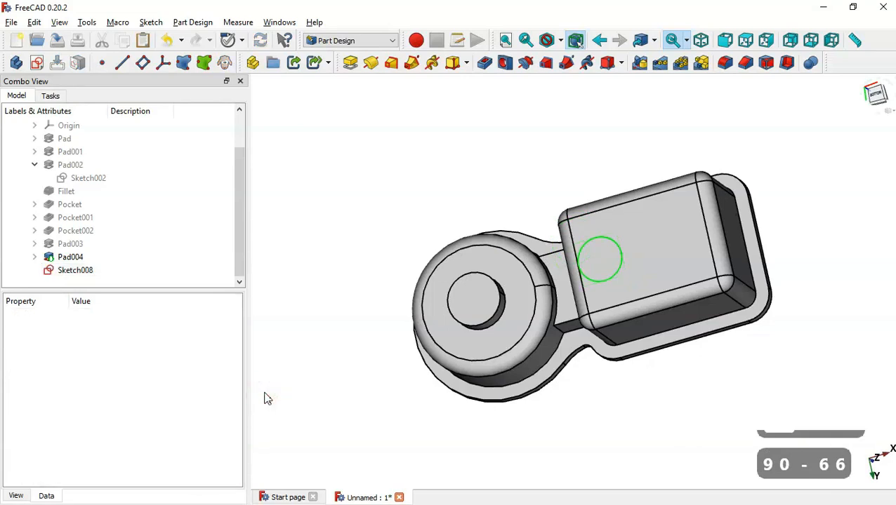
left_click(85, 271)
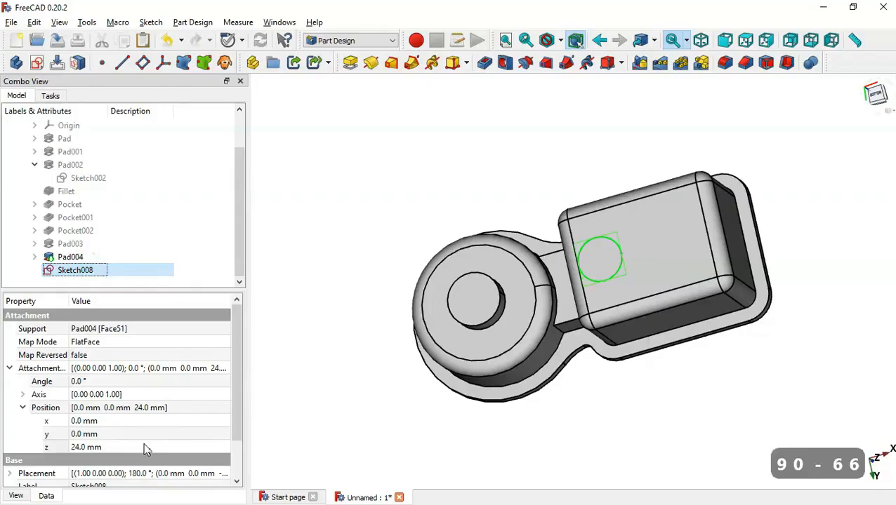
key("alt+Tab")
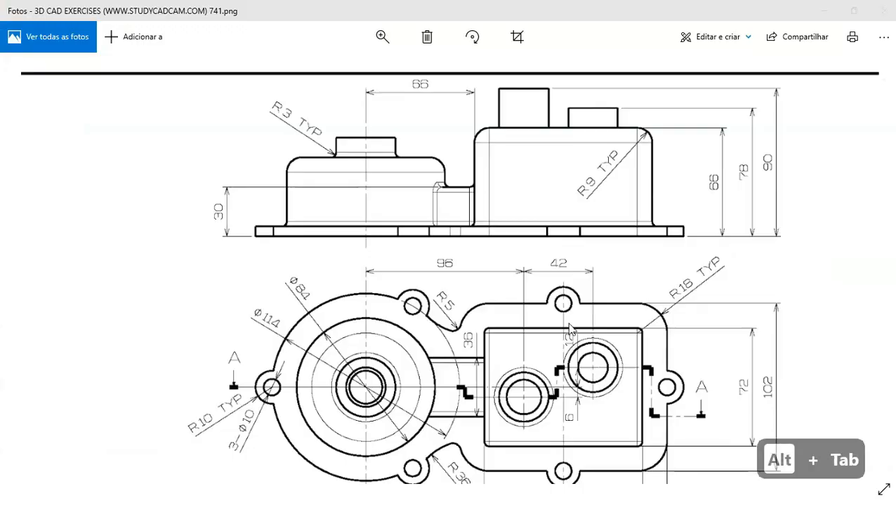
key("alt+Tab")
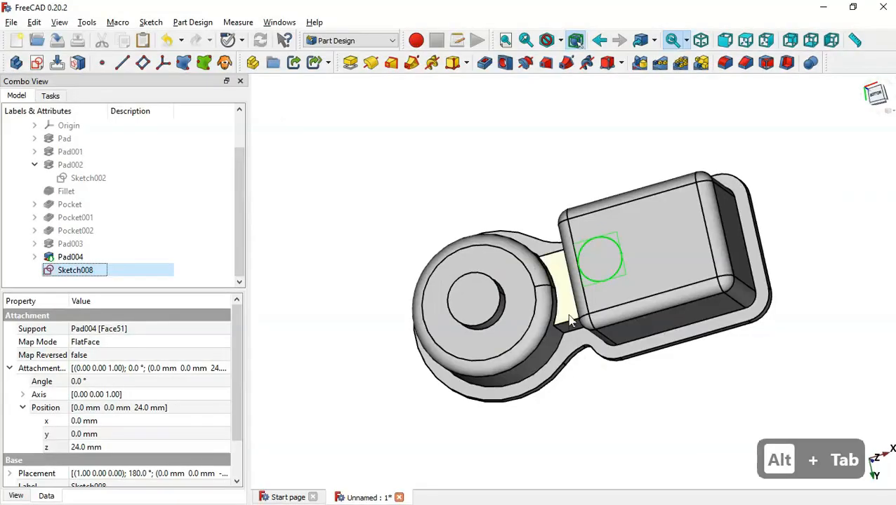
Pad Sketch008 by 90-51 (39 mm) in the reversed direction, creating Pad005
left_click(349, 63)
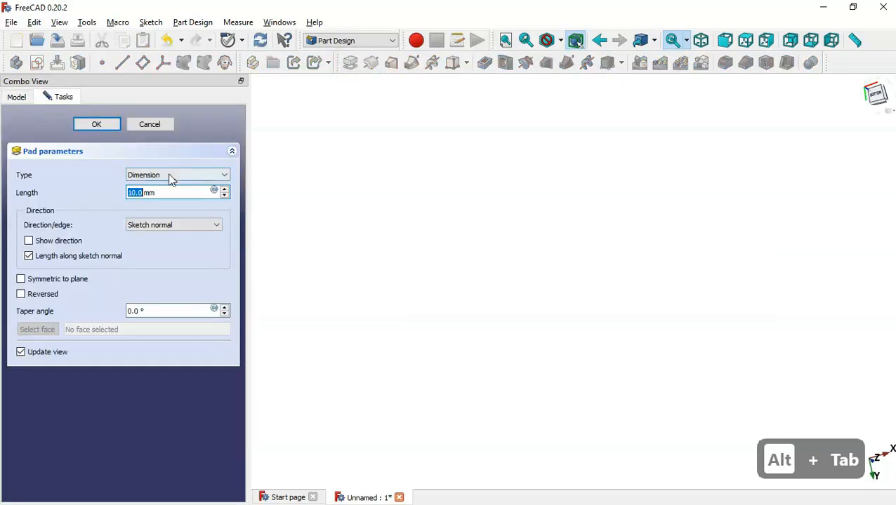
key("alt+Tab")
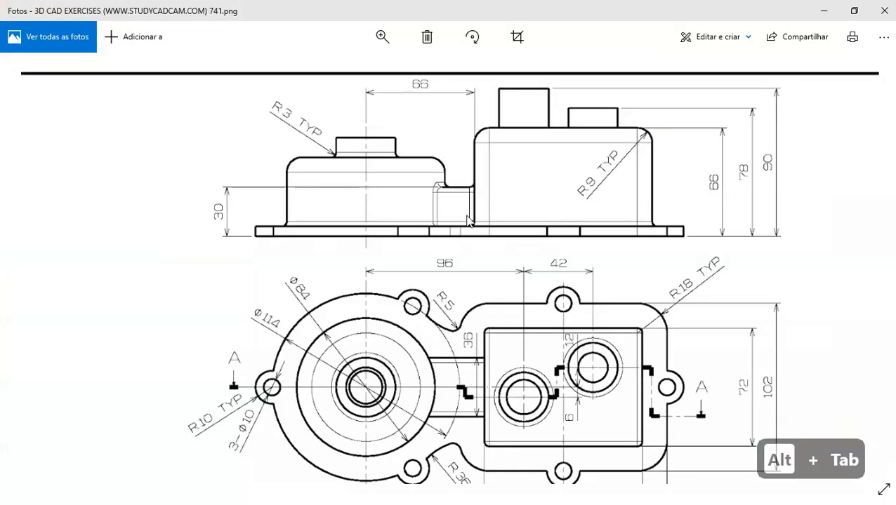
key("Down")
key("Down")
key("Down")
key("Down")
key("Down")
key("Down")
key("Down")
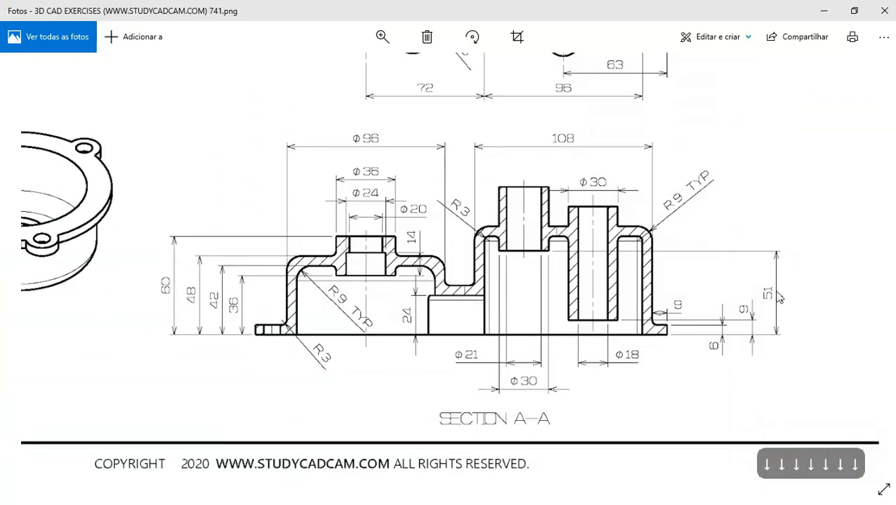
scroll(767, 293, "up", 3)
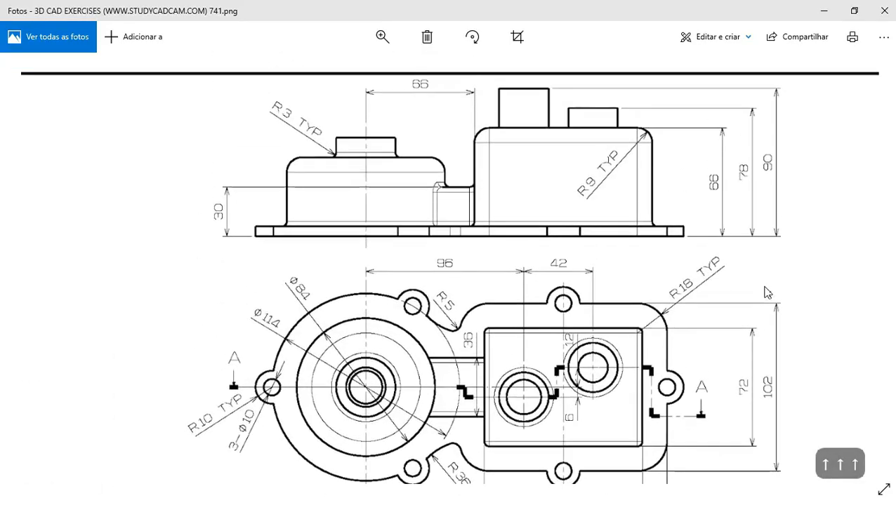
key("alt+Tab")
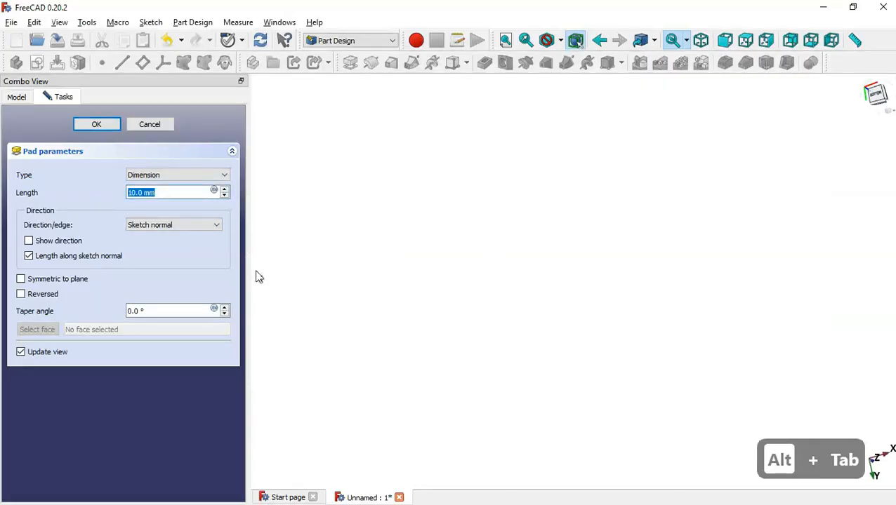
type("90")
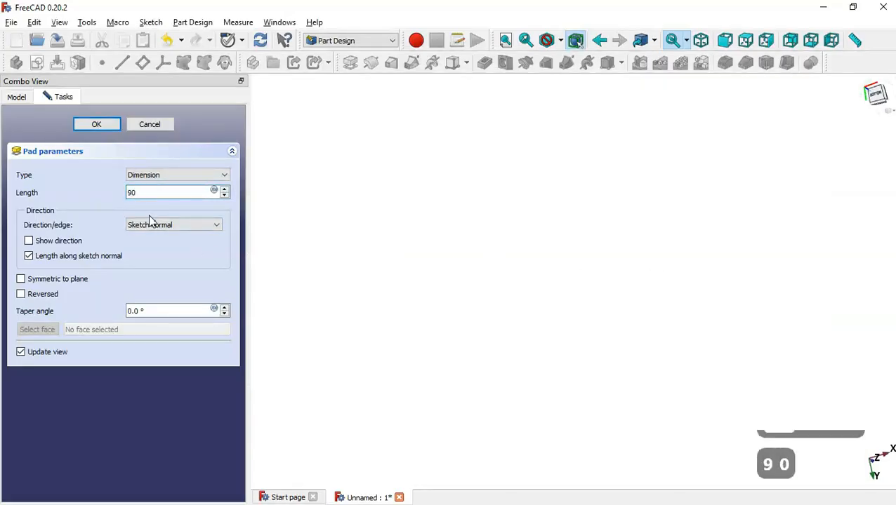
type("-51")
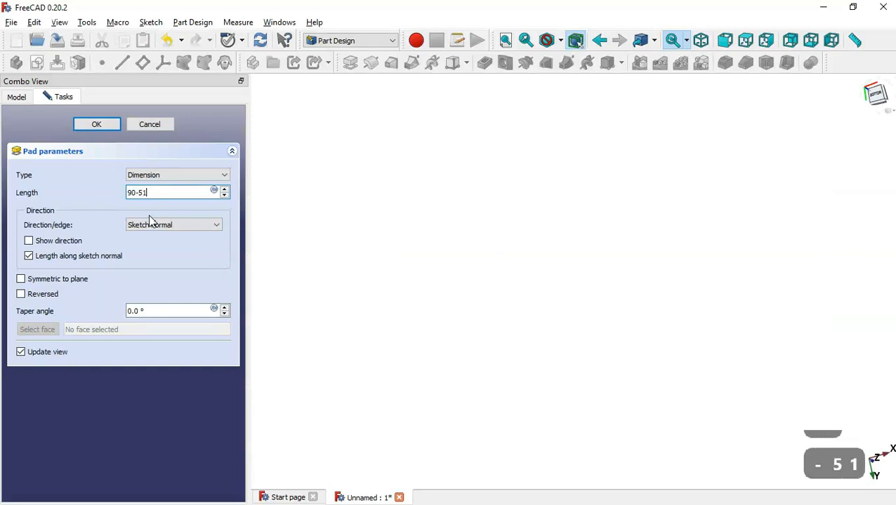
left_click(28, 295)
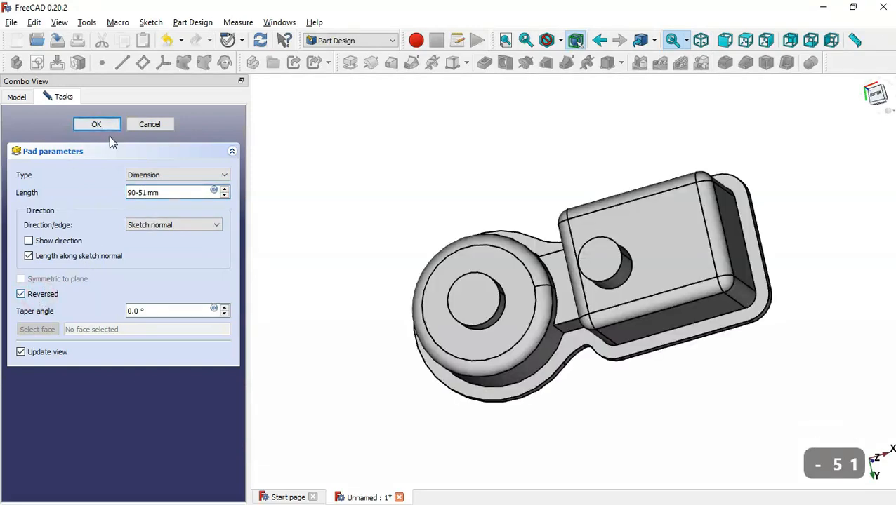
middle_click_drag(507, 398, 503, 166)
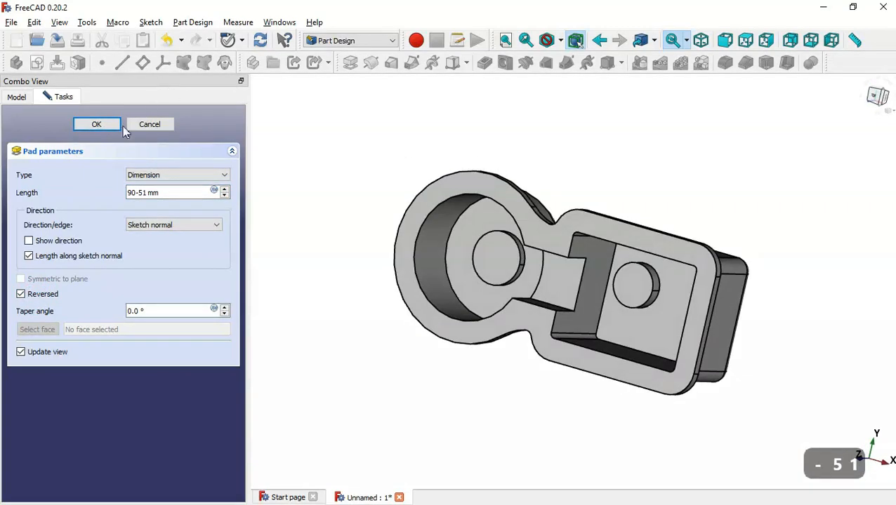
left_click(96, 126)
key("Home")
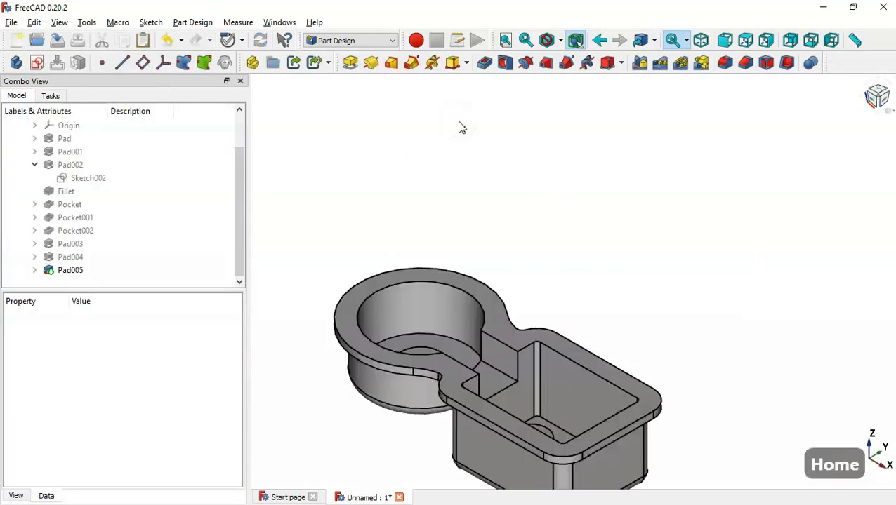
Copy only Sketch008, without its dependencies, and paste it as Sketch009
left_click(34, 269)
left_click(87, 283)
key("ctrl+c")
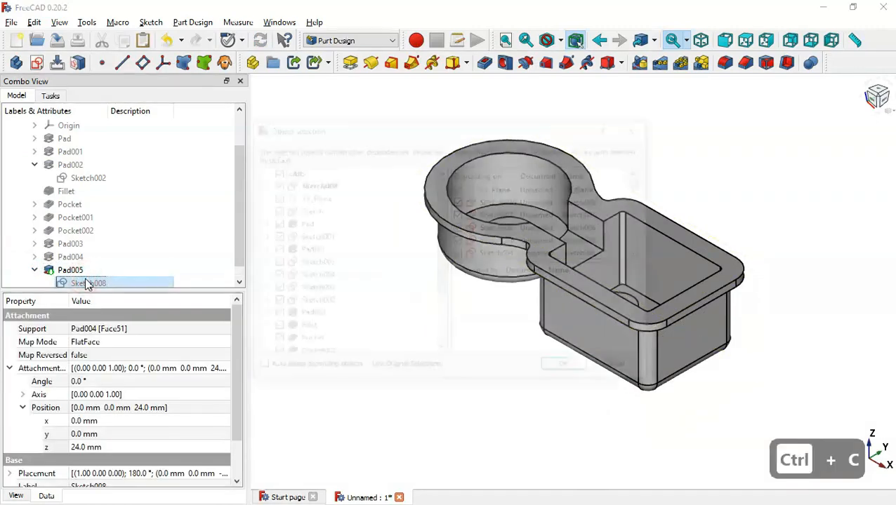
left_click(273, 172)
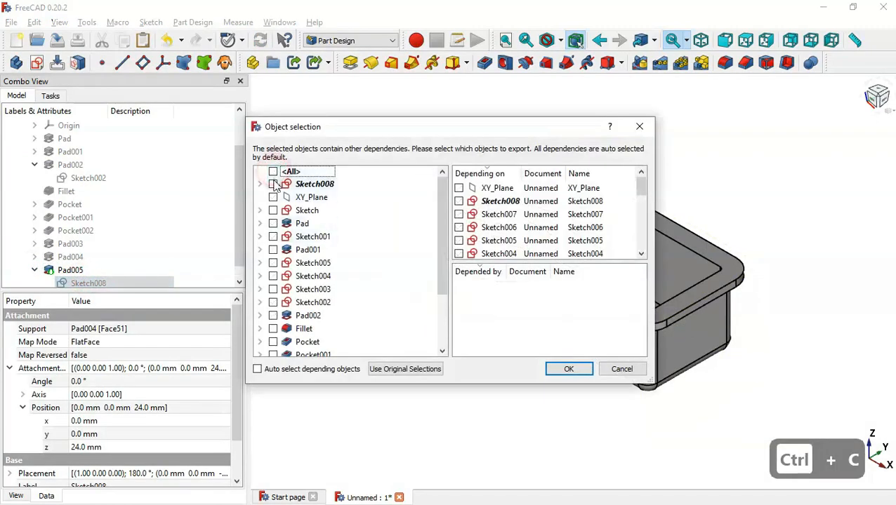
left_click(273, 184)
key("Return")
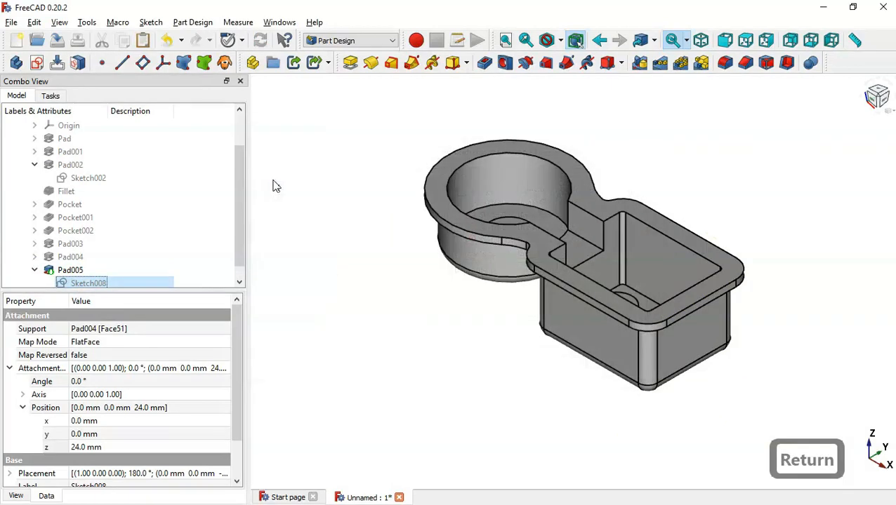
left_click(144, 41)
Move Sketch009 into the Body and open it for editing
left_click(34, 165)
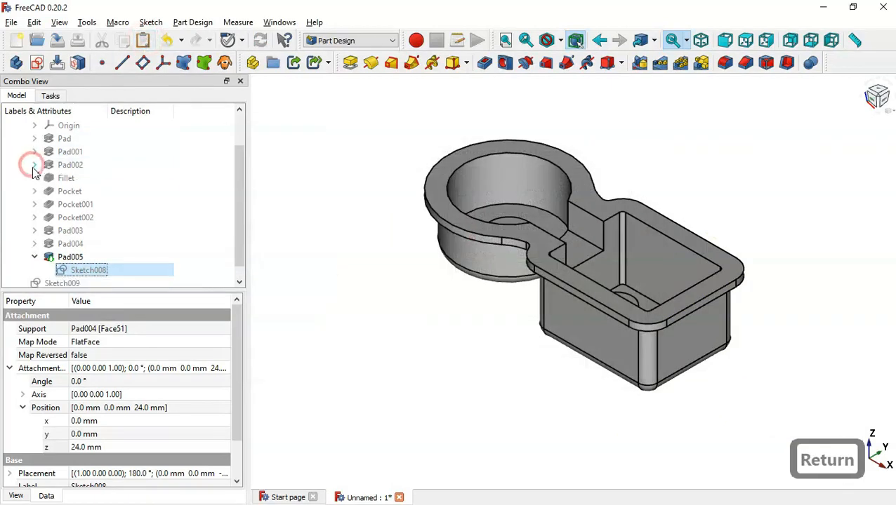
left_click_drag(149, 289, 149, 371)
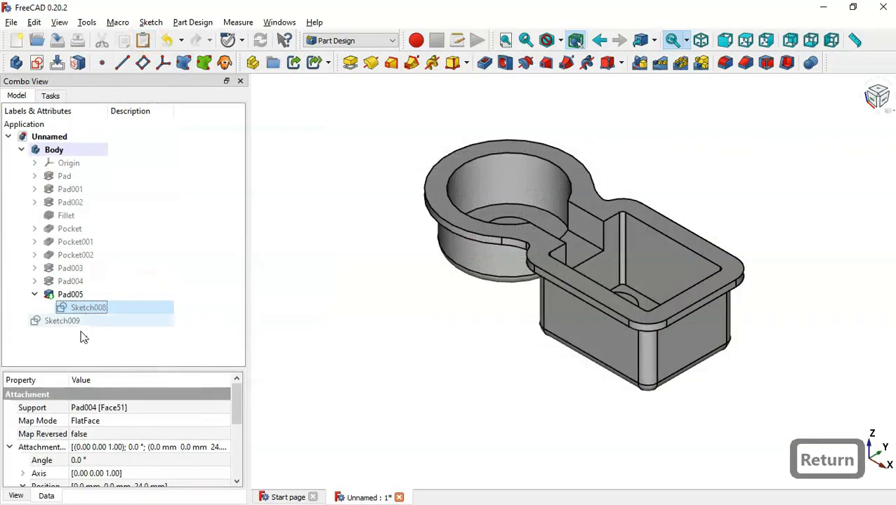
left_click(73, 320)
mouse_move(73, 321)
left_mouse_down()
mouse_move(127, 308)
mouse_move(92, 137)
mouse_move(98, 150)
left_mouse_up()
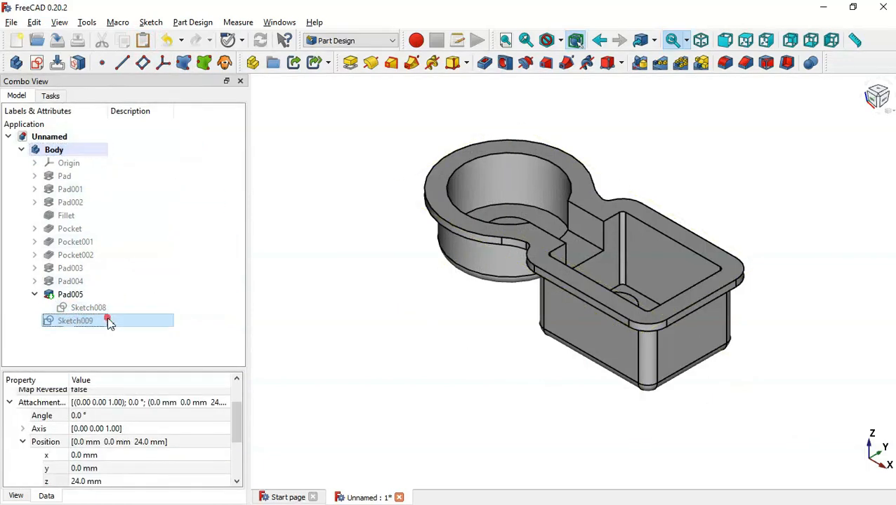
left_click(109, 321)
double_click(109, 323)
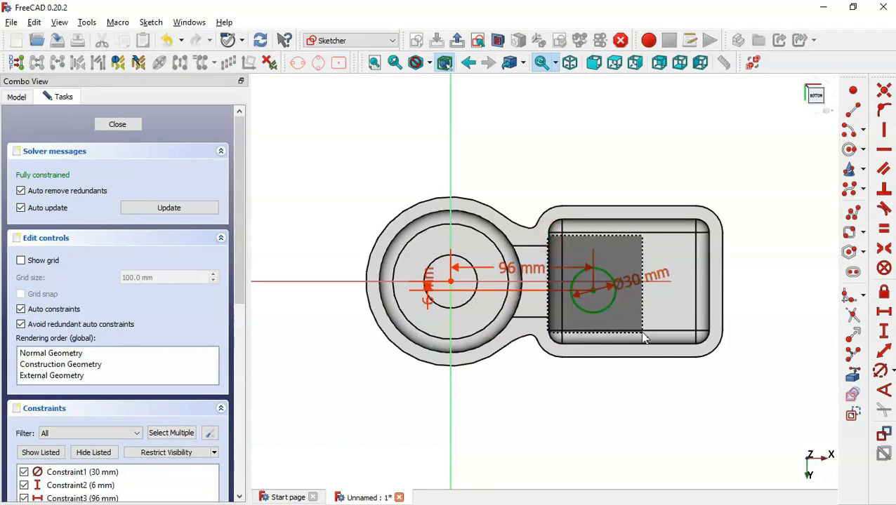
Draw a second circle near the block's upper right, with dimension constraints hidden
left_click(852, 377)
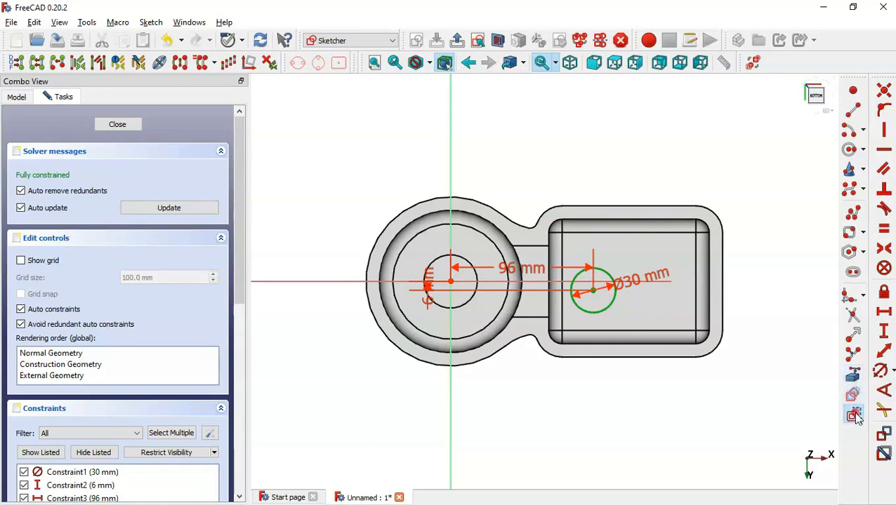
left_click(99, 457)
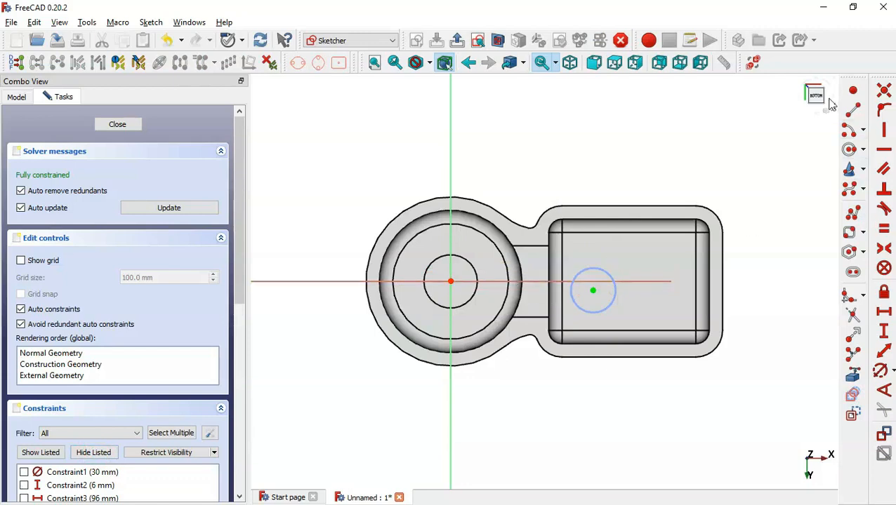
left_click(851, 150)
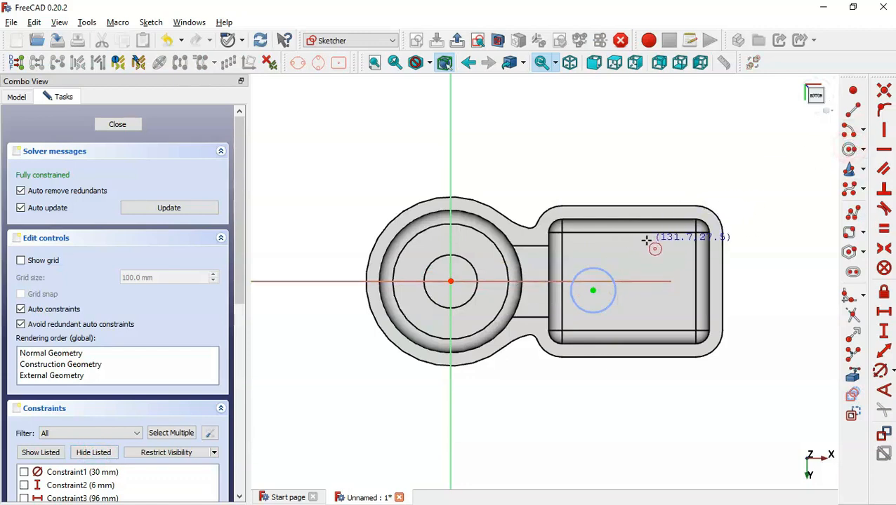
left_click(647, 242)
left_click(674, 256)
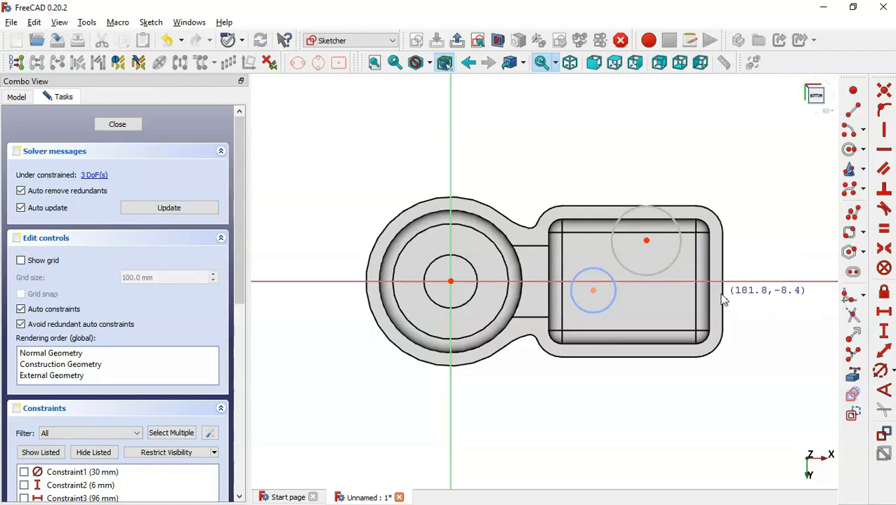
key("alt+Tab")
key("Down")
key("Down")
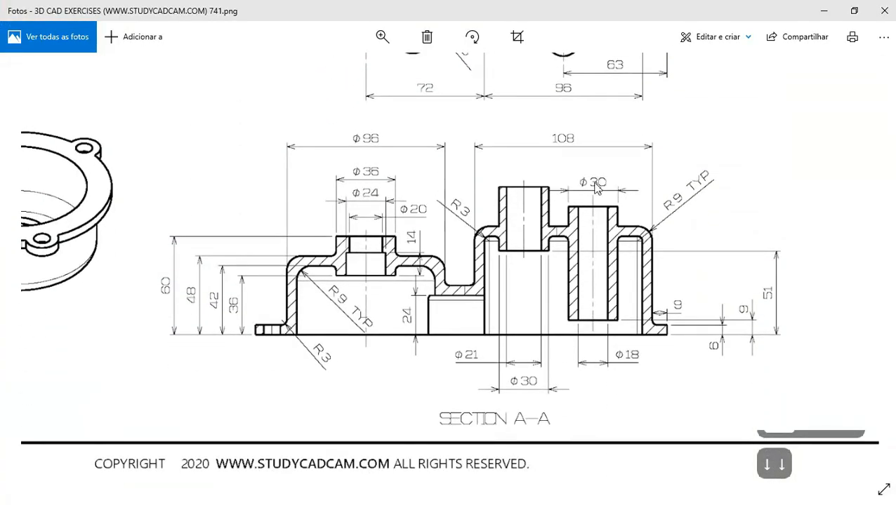
key("alt+Tab")
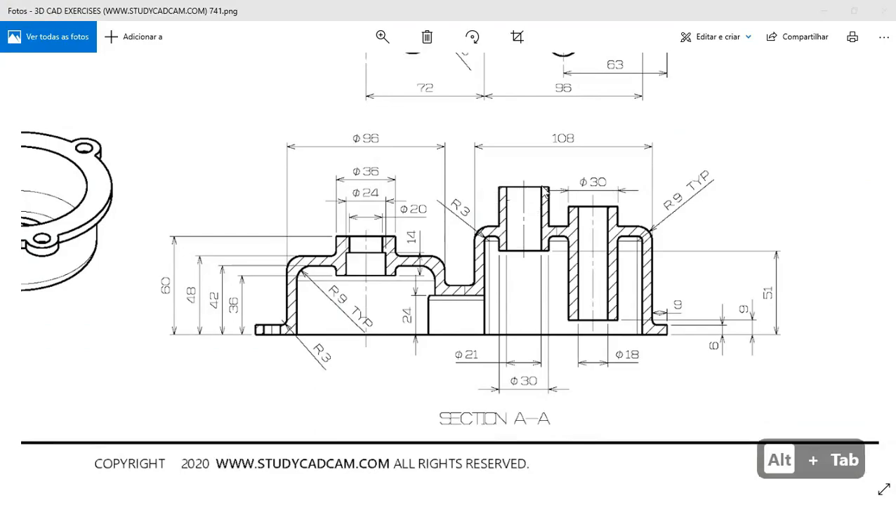
Make the two circles equal and space their centres 12+6 (18 mm) apart vertically
left_click(883, 230)
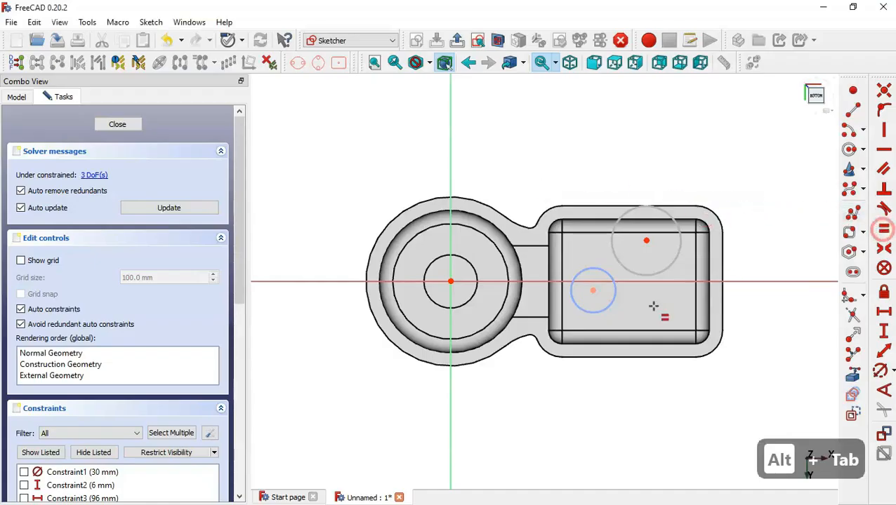
left_click(608, 307)
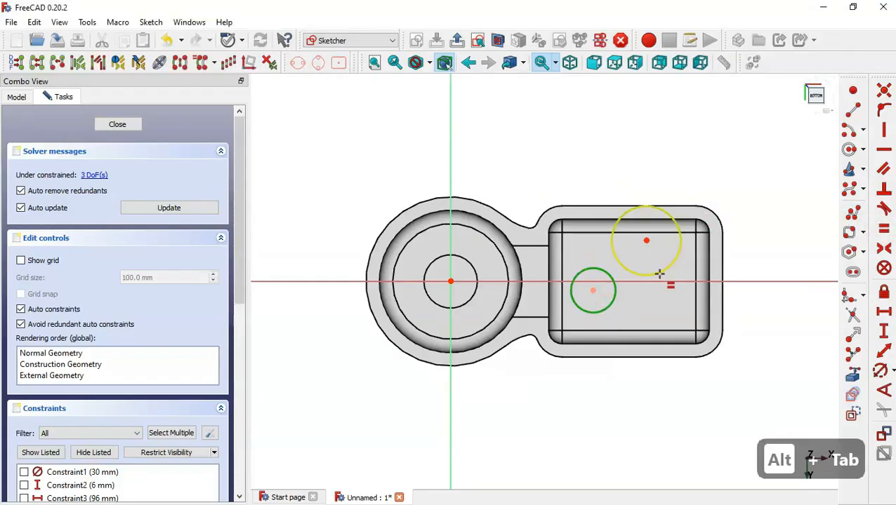
left_click(659, 272)
left_click(886, 334)
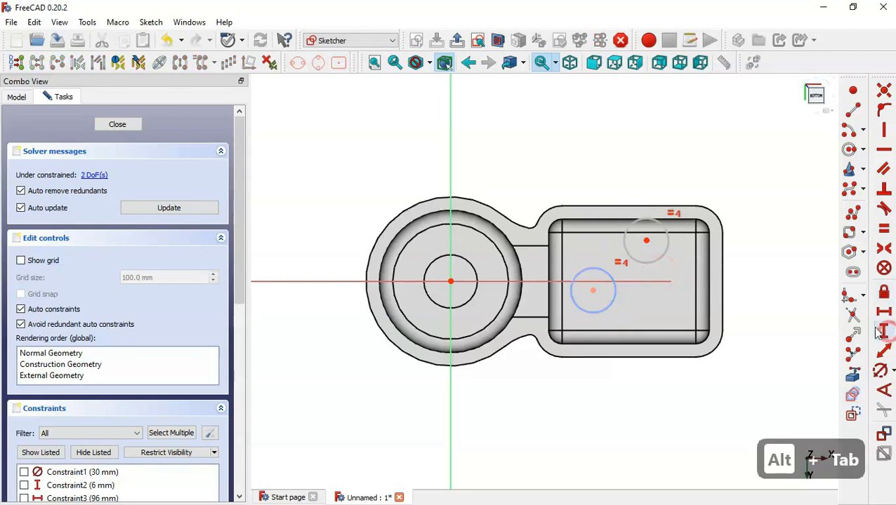
left_click(592, 290)
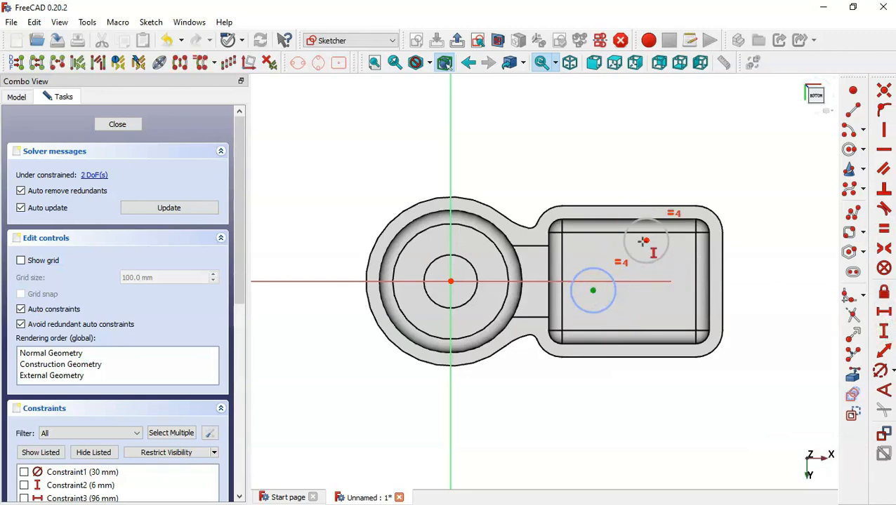
left_click(646, 241)
key("alt+Tab")
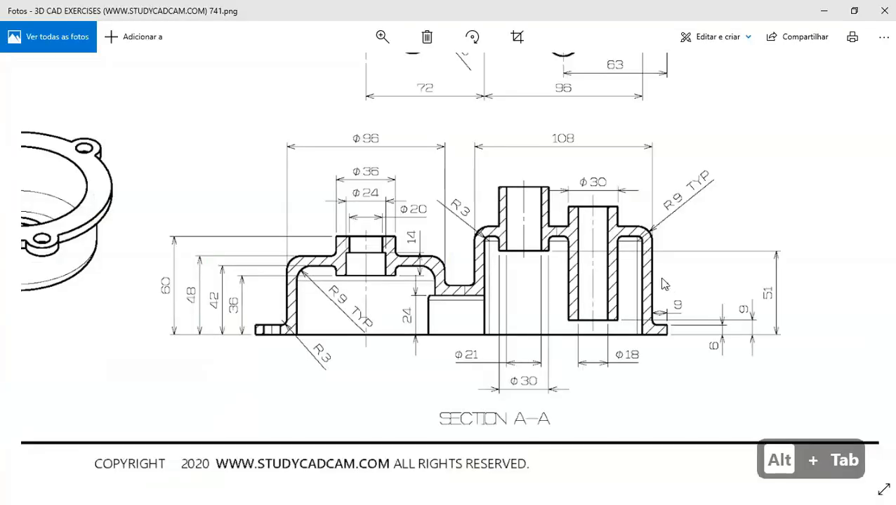
key("Up")
key("Up")
key("Up")
key("Up")
key("Up")
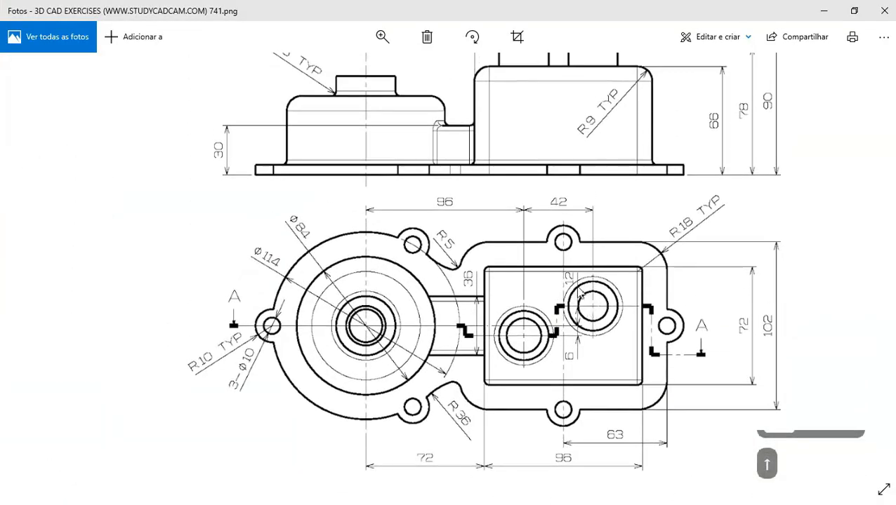
key("alt+Tab")
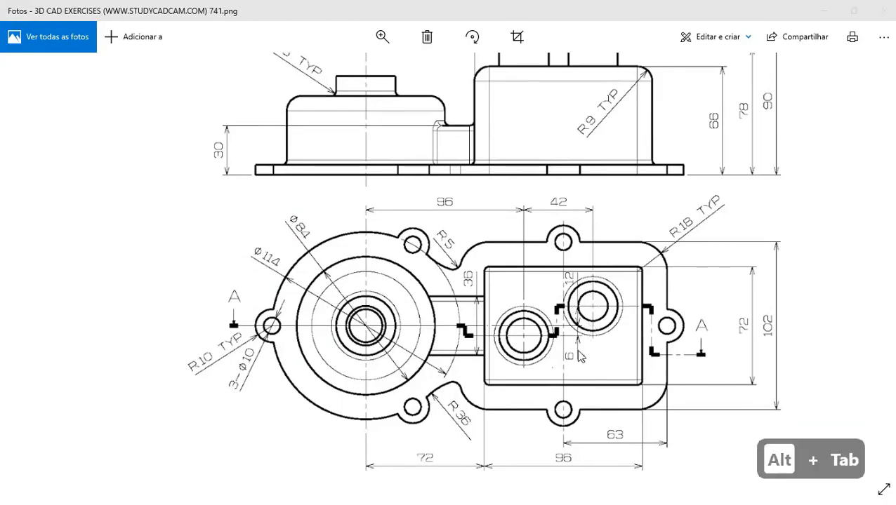
type("12")
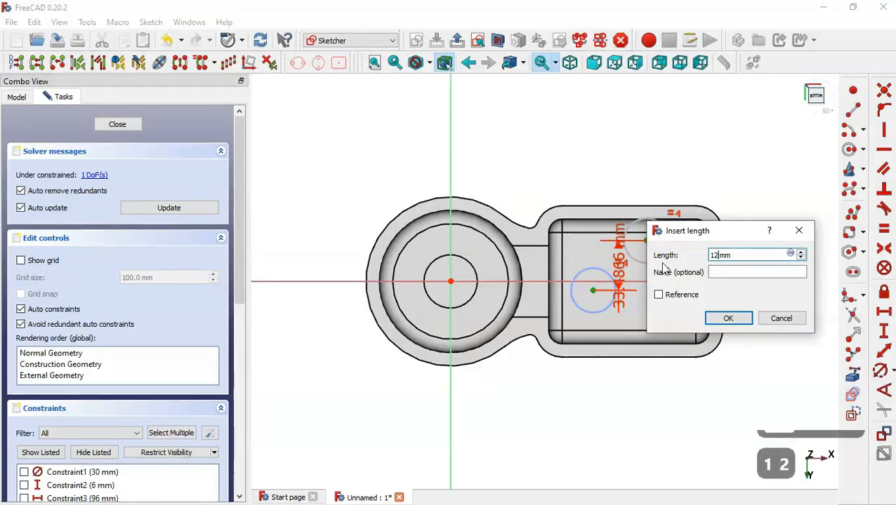
type("+6")
key("Return")
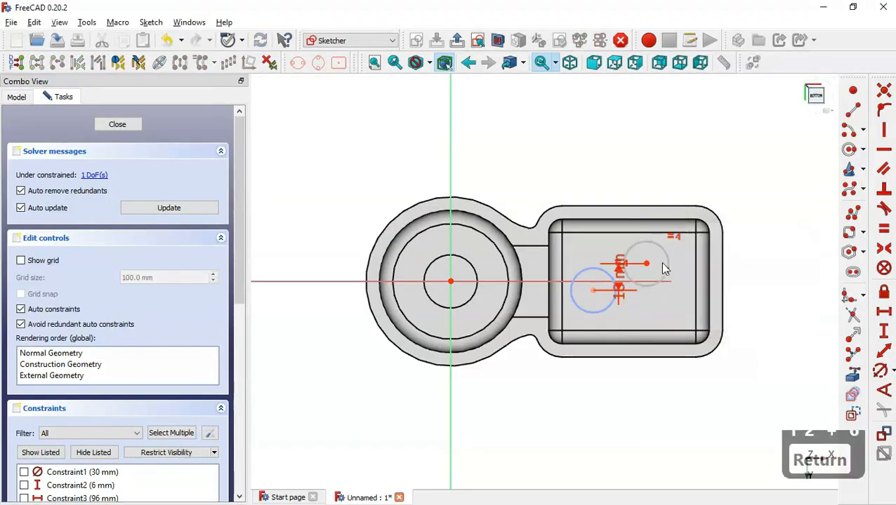
Set a 42 mm horizontal distance between the circle centres and leave the sketch
scroll(624, 299, "up", 5)
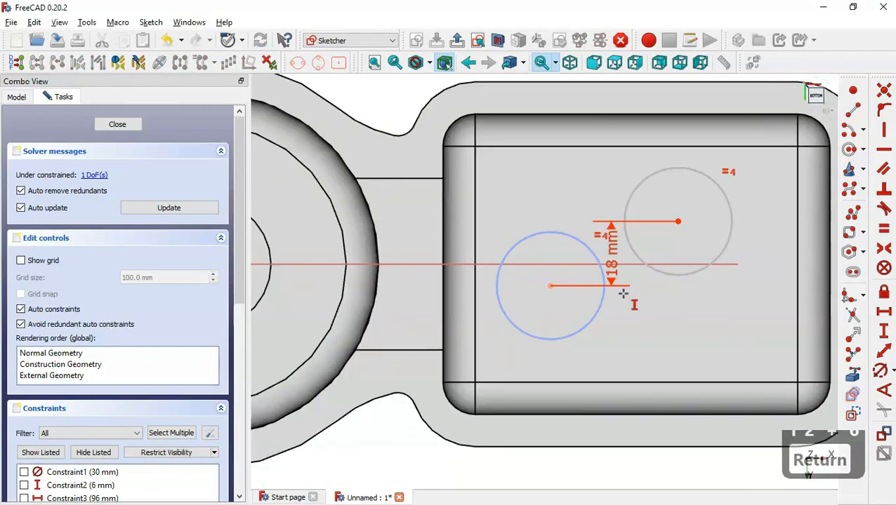
scroll(627, 293, "down", 3)
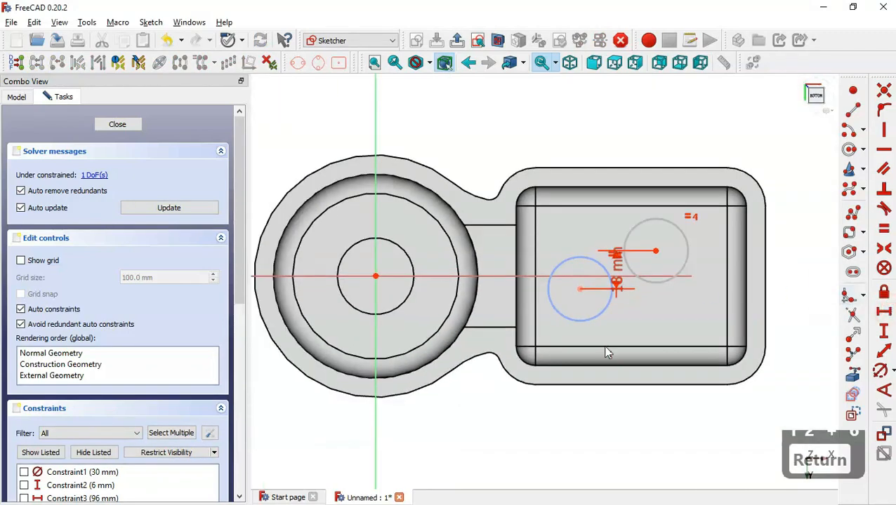
key("alt+Tab")
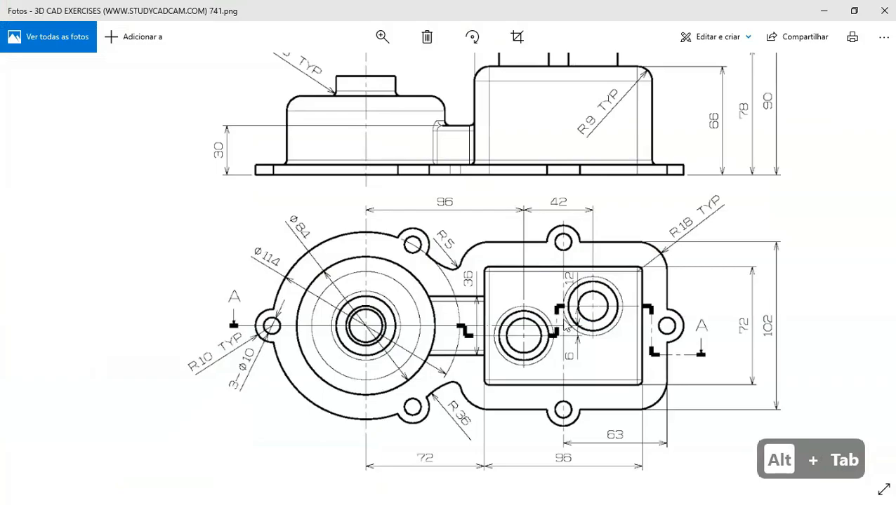
key("alt+Tab")
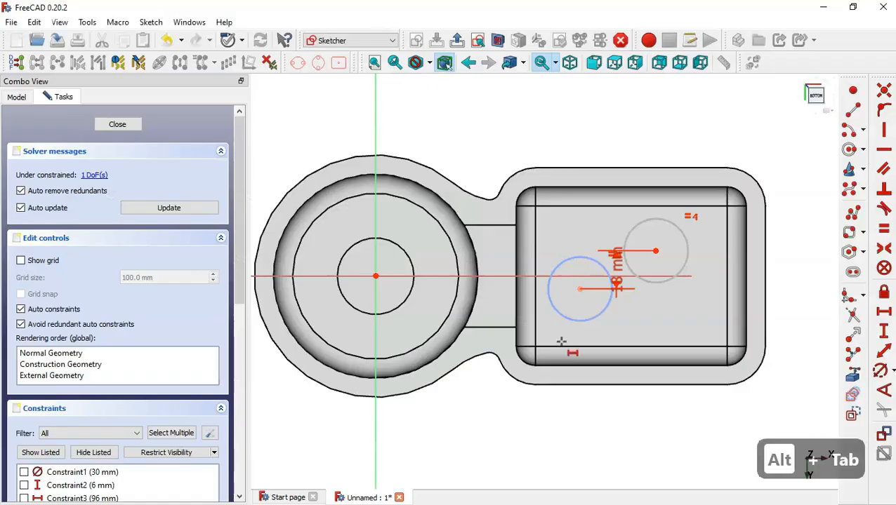
left_click(580, 289)
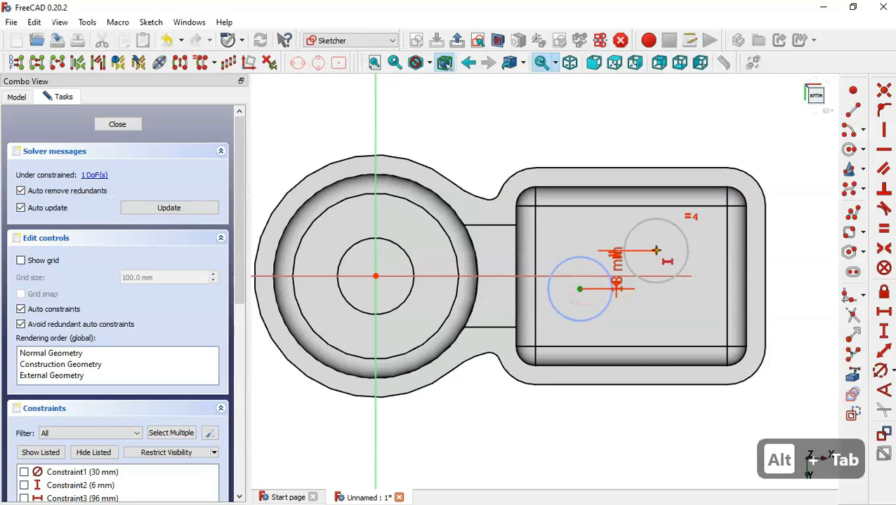
left_click(656, 250)
type("42")
key("Return")
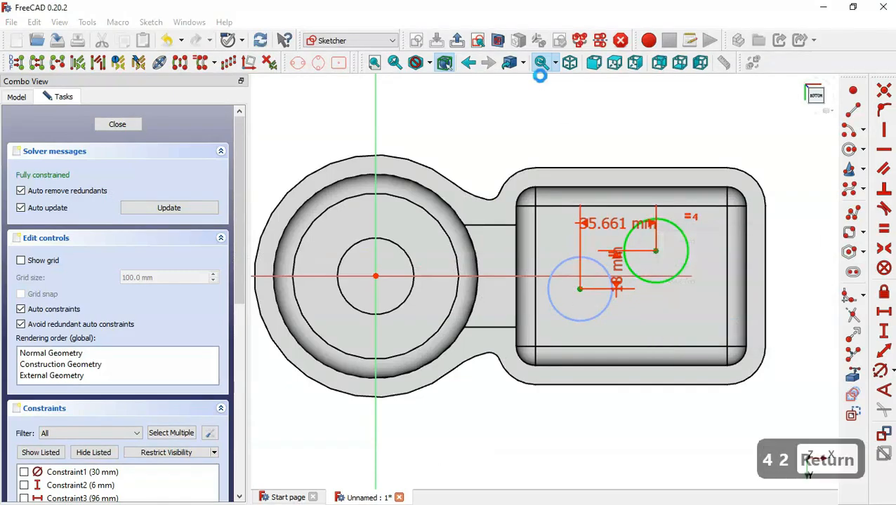
left_click(456, 40)
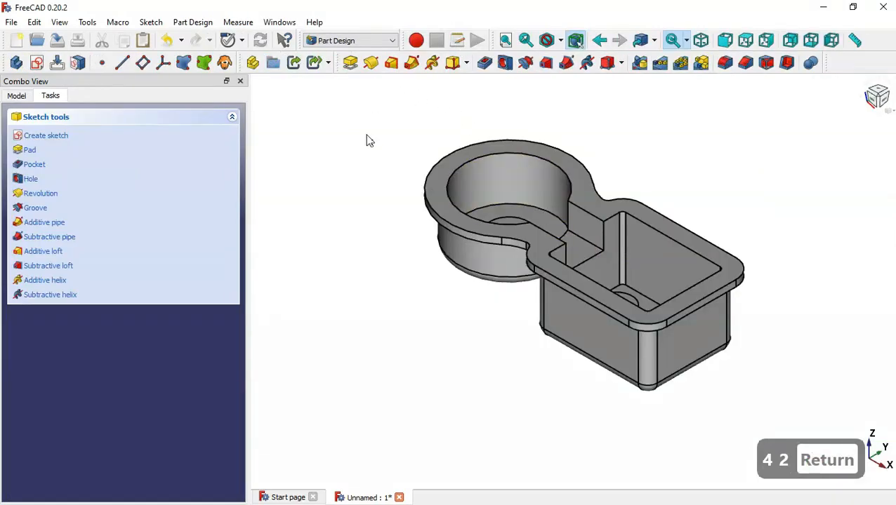
Enter 90 as Sketch009's attachment z position
left_click(16, 96)
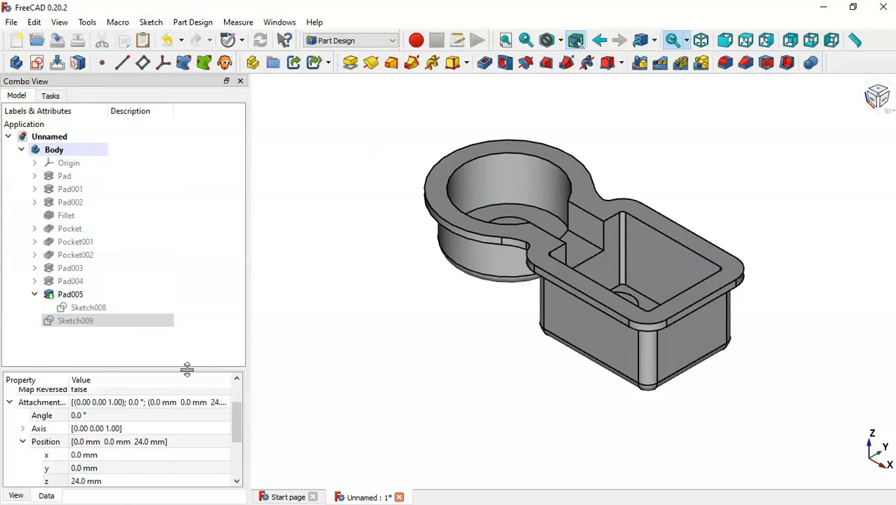
left_click_drag(186, 370, 179, 267)
left_click(130, 401)
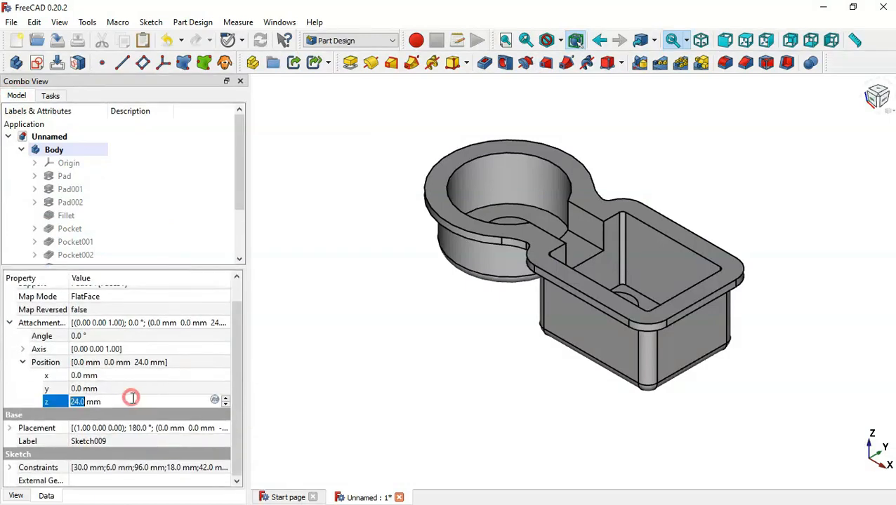
key("alt+Tab")
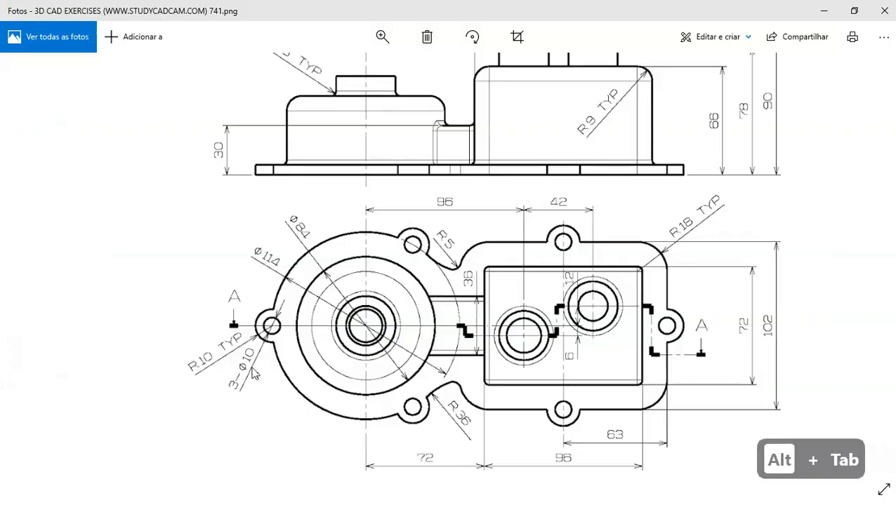
key("Down")
key("Up")
key("Up")
key("Up")
key("Up")
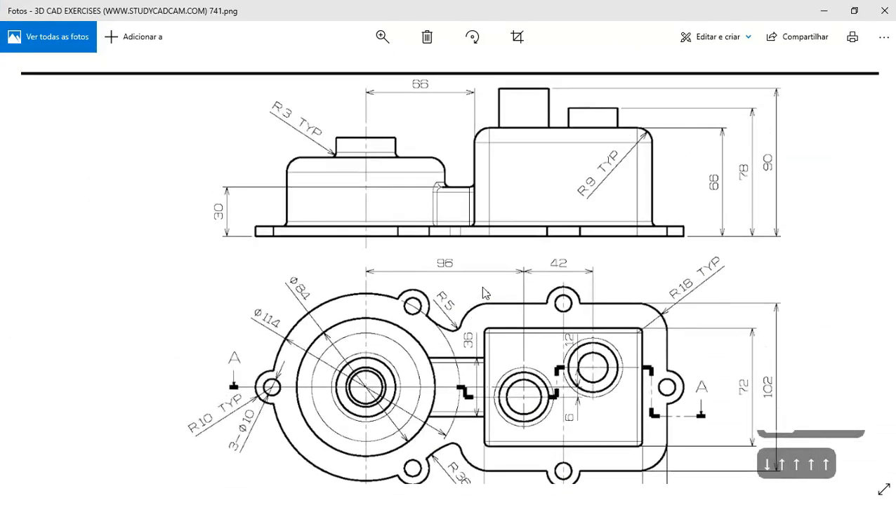
key("alt+Tab")
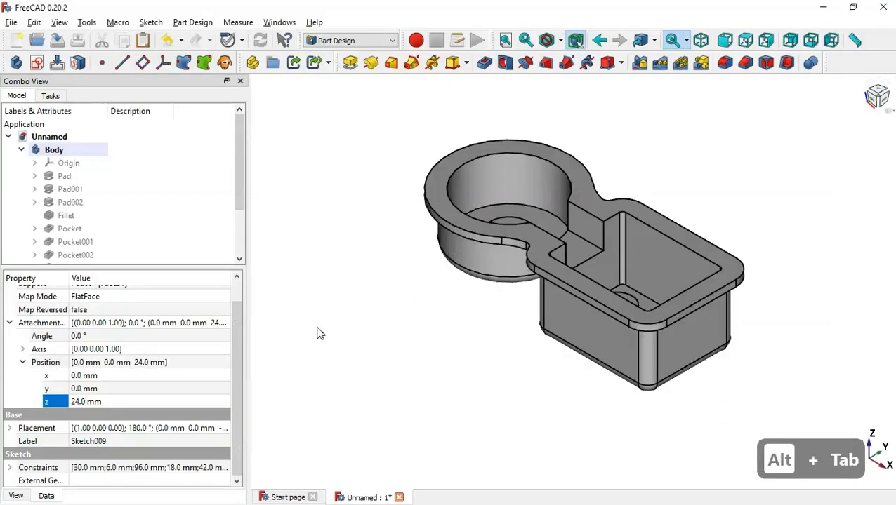
left_click(190, 400)
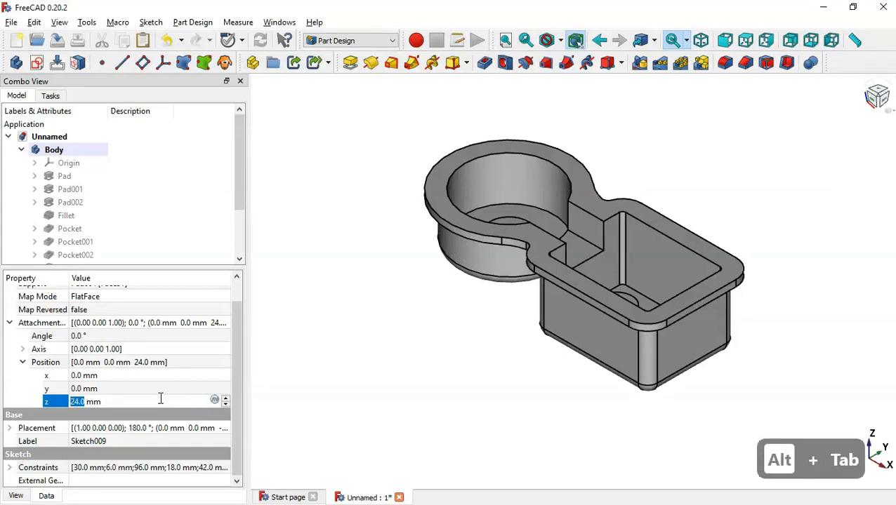
type("90")
key("Return")
Correct the z position to 90-78, giving 12 mm
key("alt+Tab")
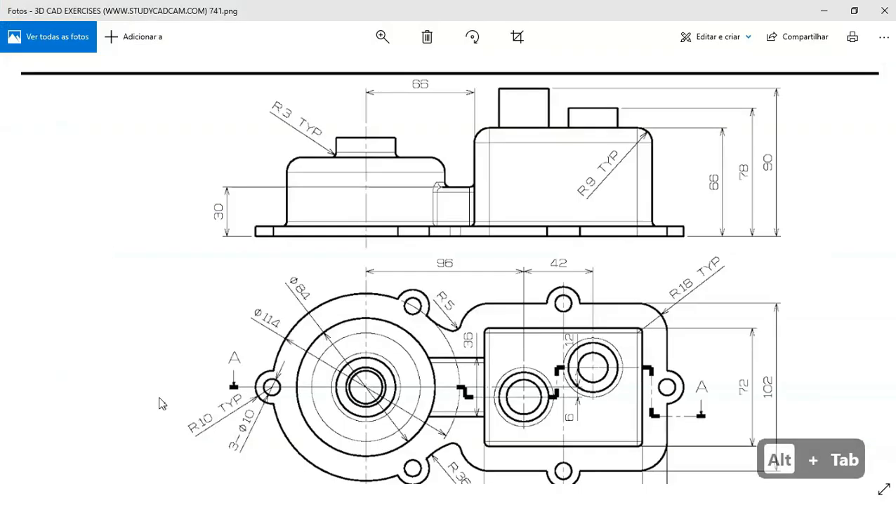
key("alt+Tab")
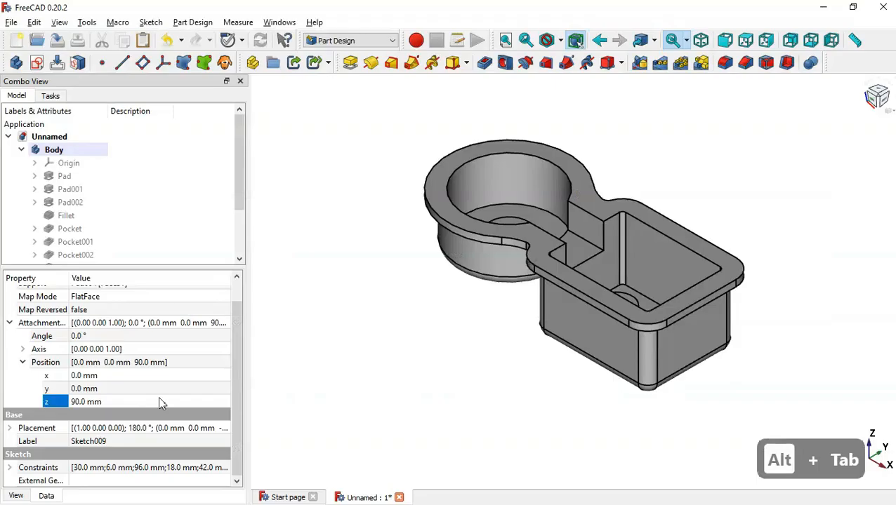
left_click(120, 402)
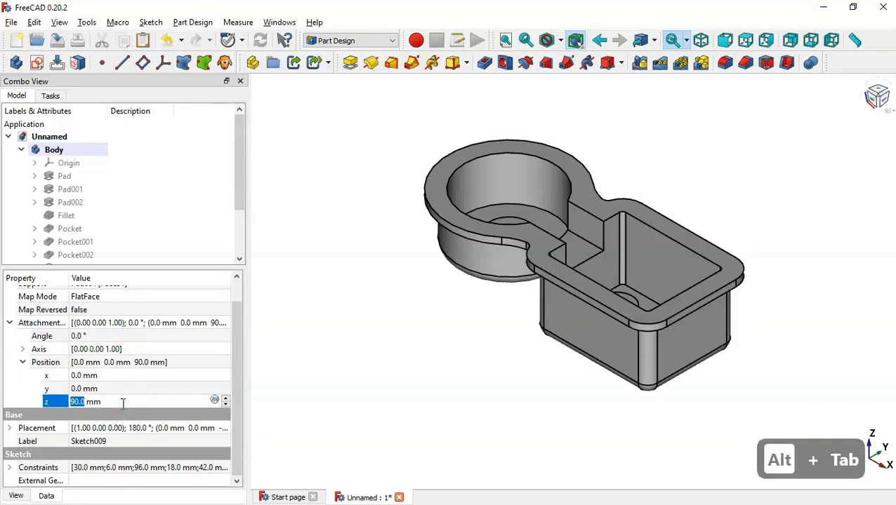
type("90-")
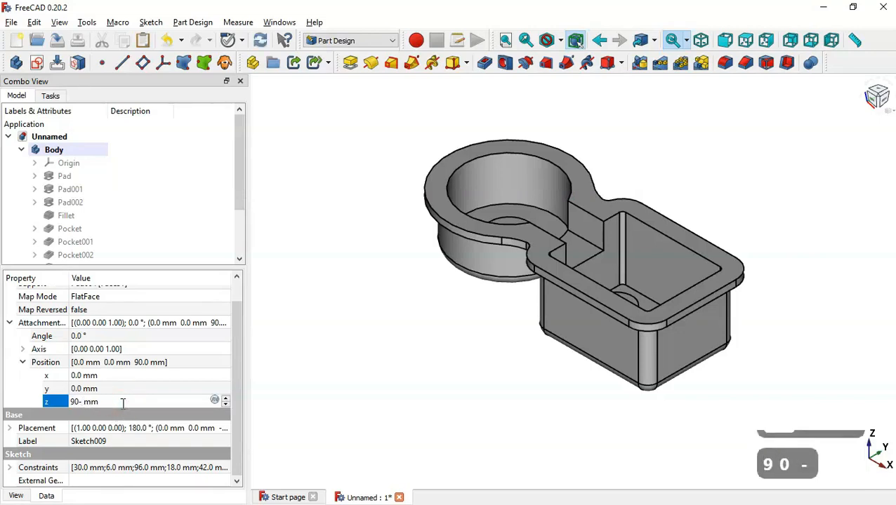
type("78")
key("Return")
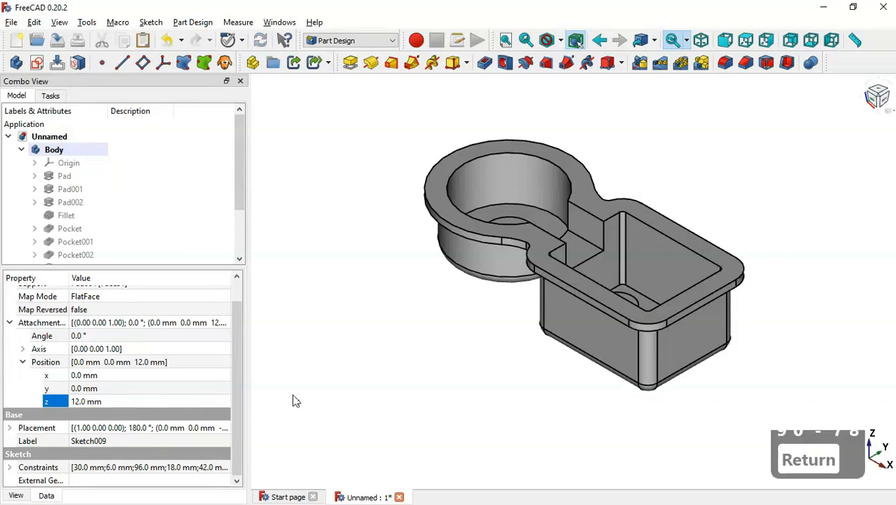
middle_click_drag(399, 391, 542, 202)
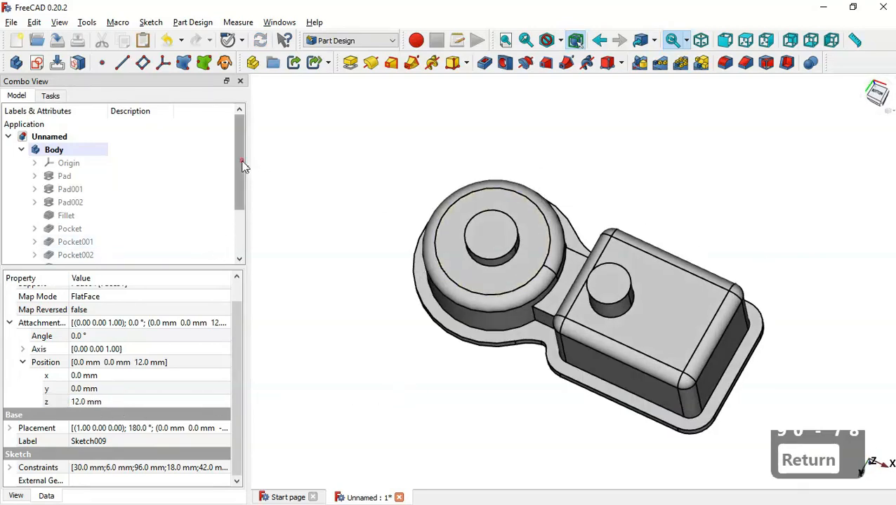
Pad Sketch009 by 78-9 (69 mm) in the reversed direction, creating Pad006
scroll(243, 165, "down", 2)
left_click(138, 258)
key("space")
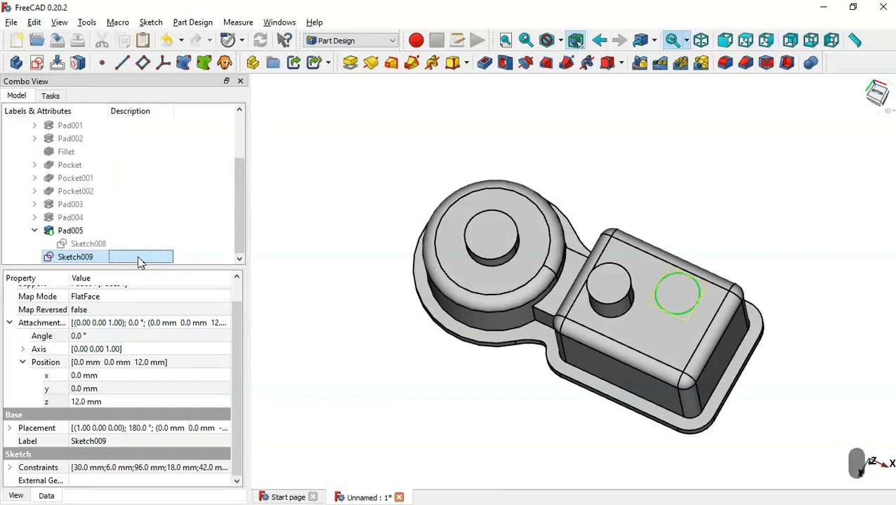
left_click(349, 63)
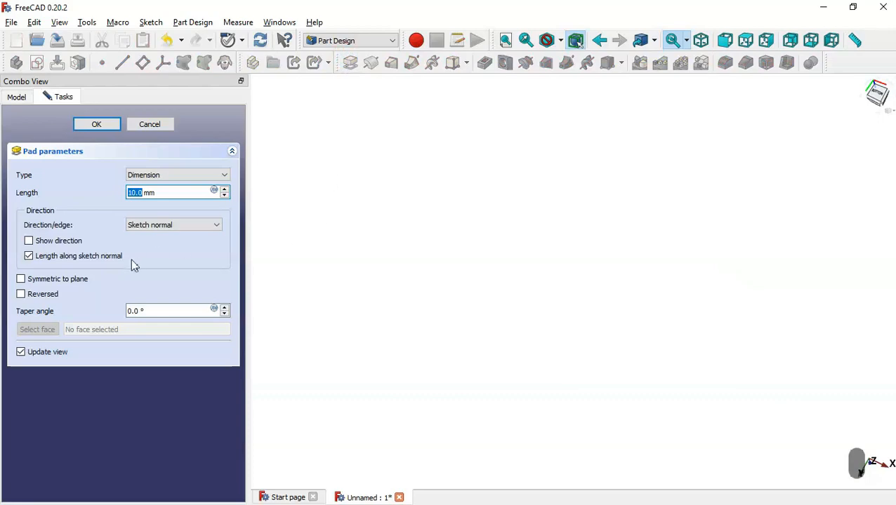
key("alt+Tab")
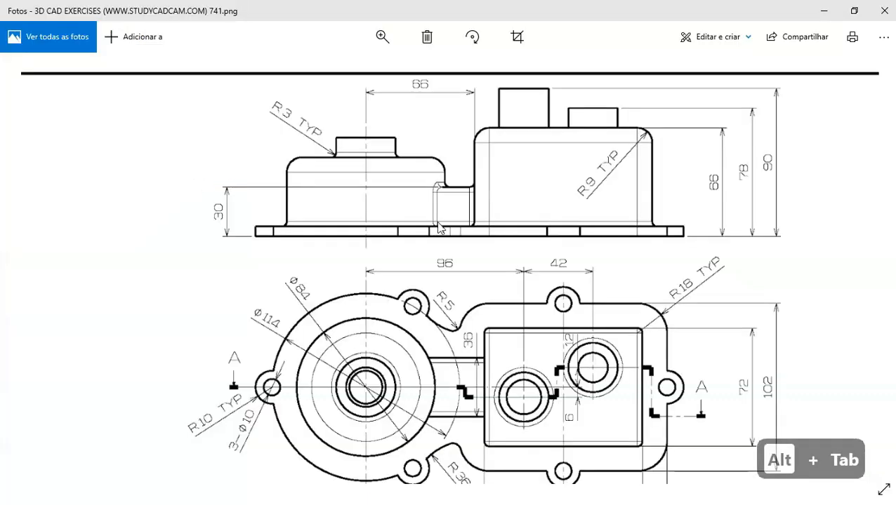
key("Down")
key("Down")
key("Down")
key("Down")
key("Down")
key("Down")
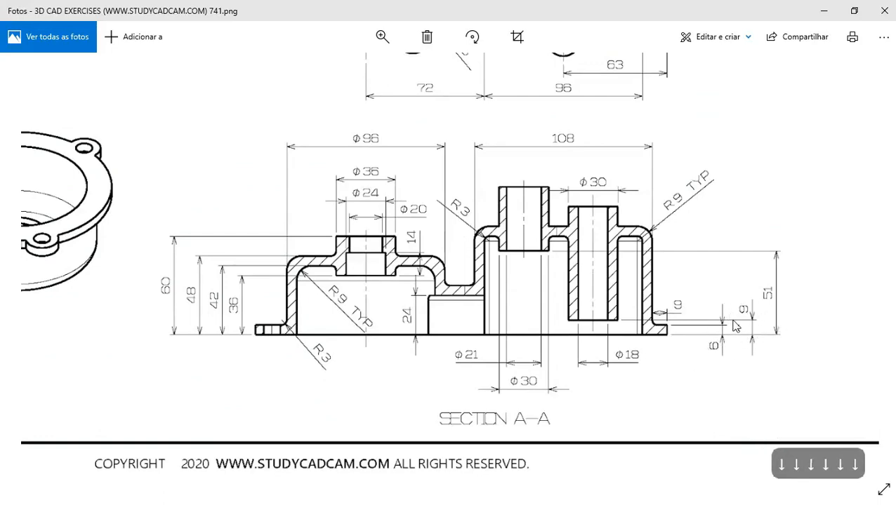
key("Up")
key("Up")
key("Up")
key("Up")
key("Up")
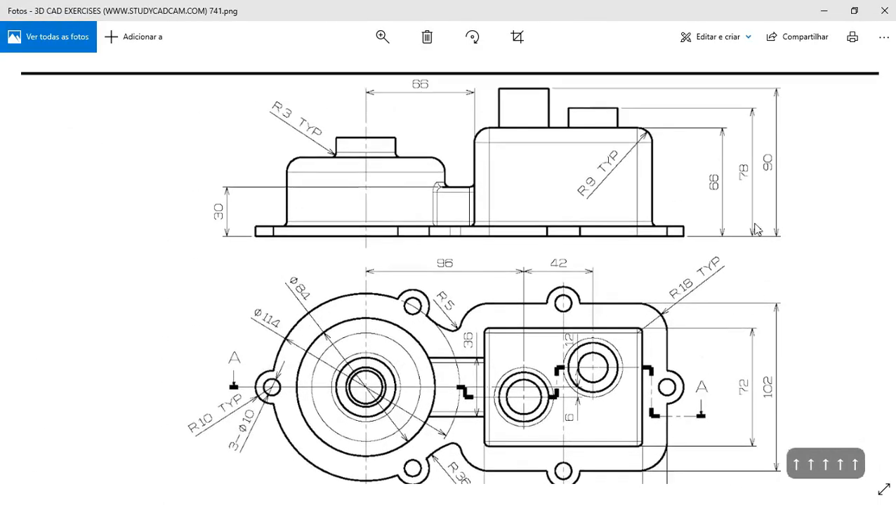
key("alt+Tab")
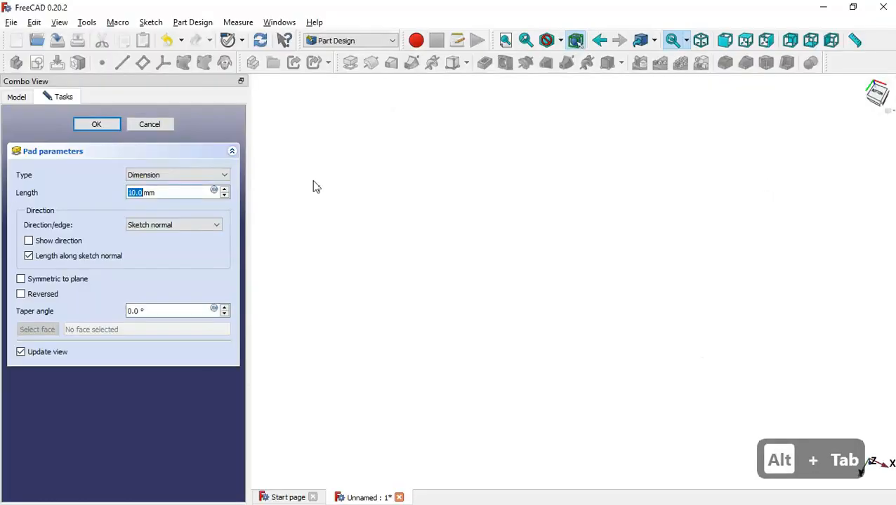
type("78-9")
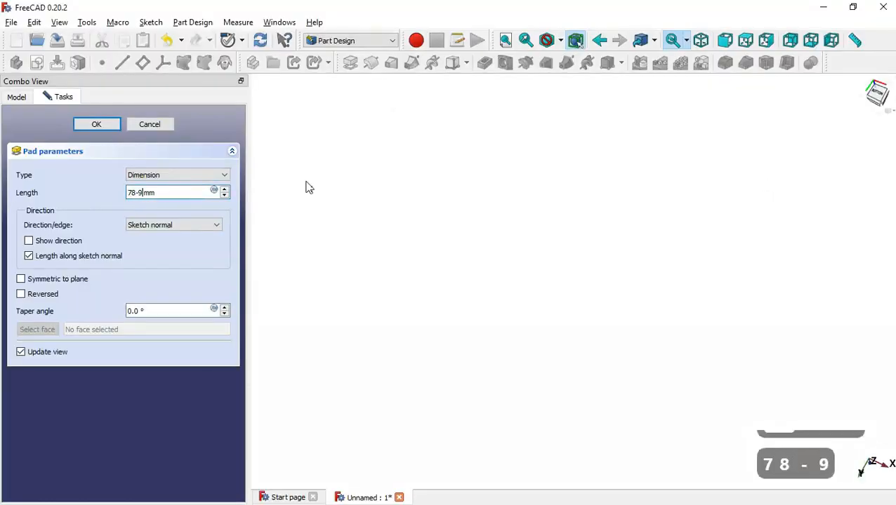
left_click(49, 295)
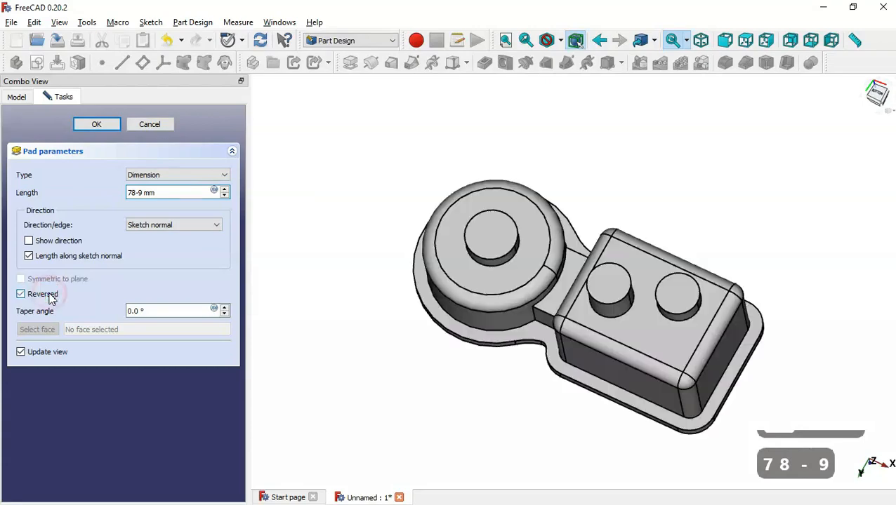
middle_click_drag(524, 413, 592, 204)
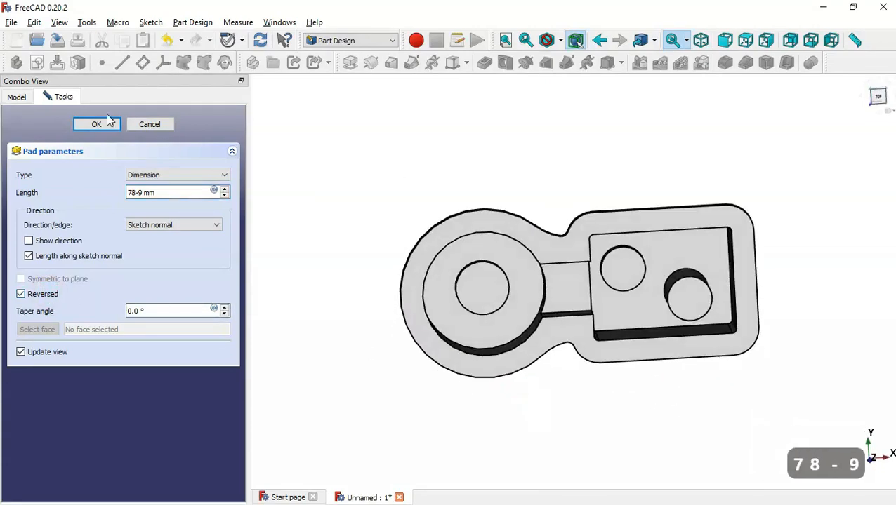
left_click(105, 125)
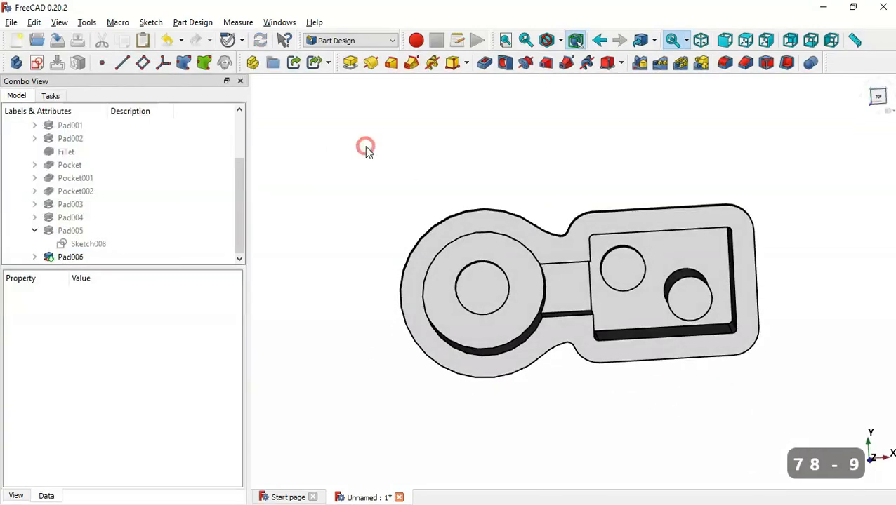
Inspect the new bosses in isometric view and pick a face to sketch on
key("Home")
middle_click_drag(434, 366, 520, 402)
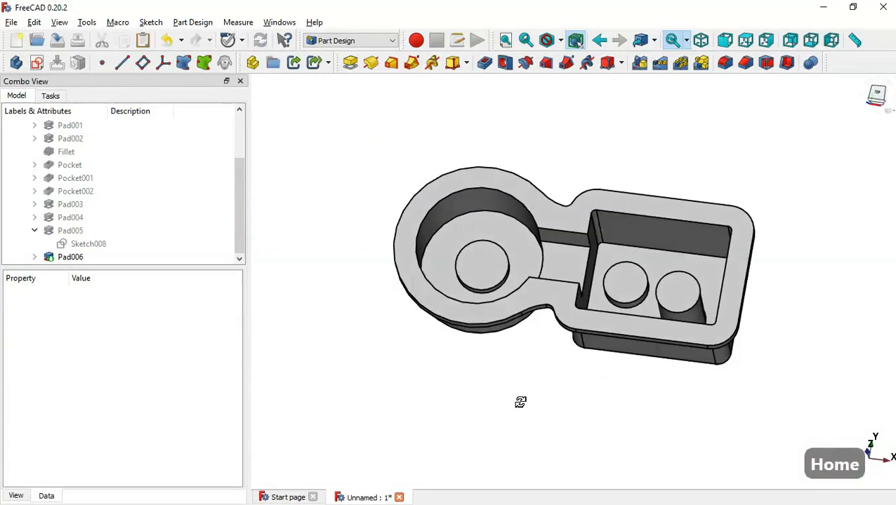
left_click(554, 218)
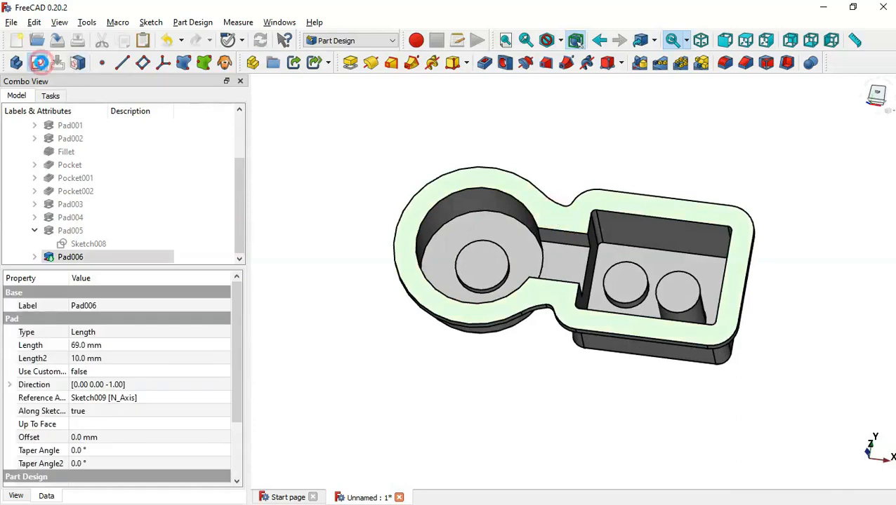
Start a sketch on the selected face and draw a circle centred on the horizontal axis
left_click(40, 63)
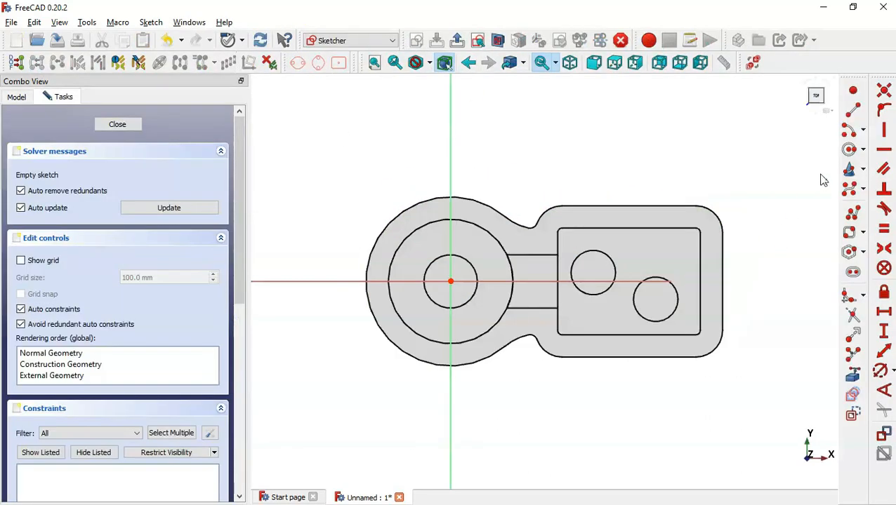
left_click(850, 149)
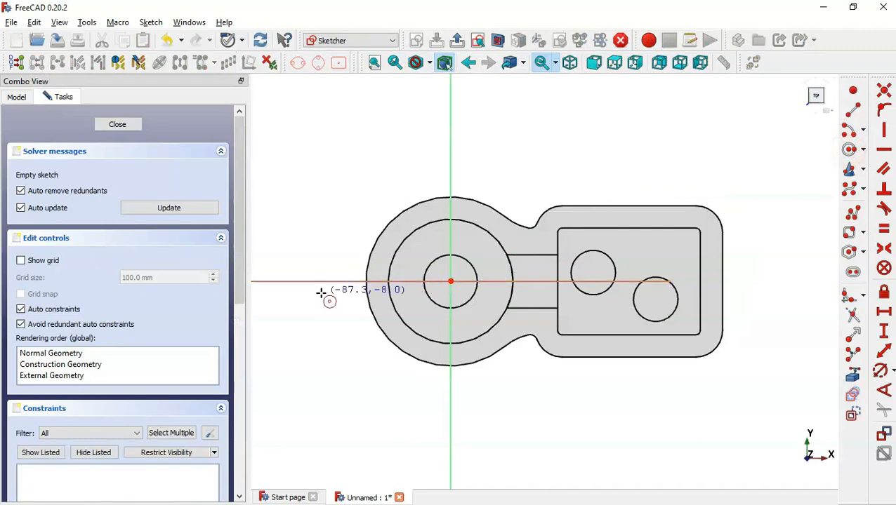
scroll(320, 292, "up", 2)
left_click(337, 279)
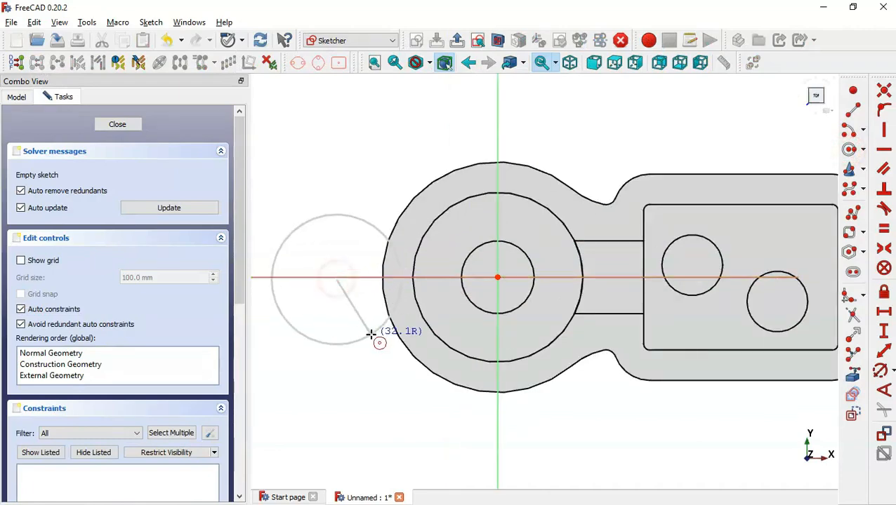
left_click(370, 335)
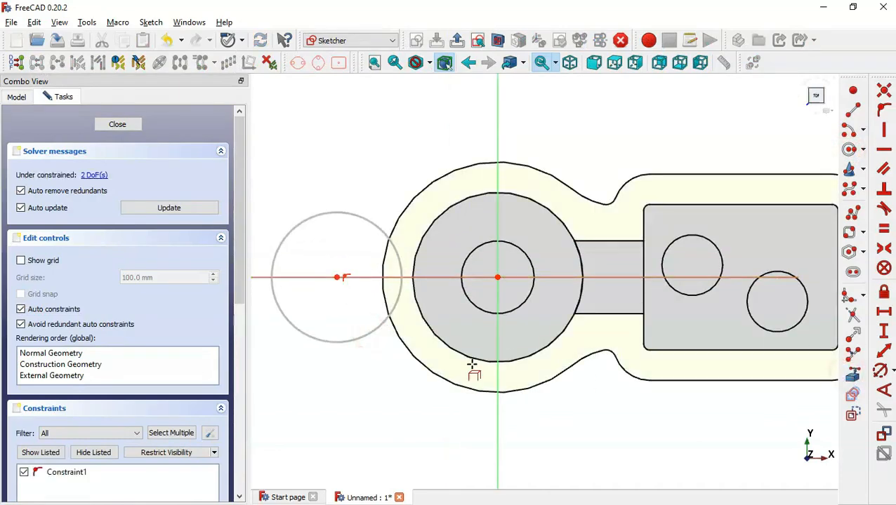
Reference the round section's outer edge and constrain the circle centre onto that arc
left_click(460, 383)
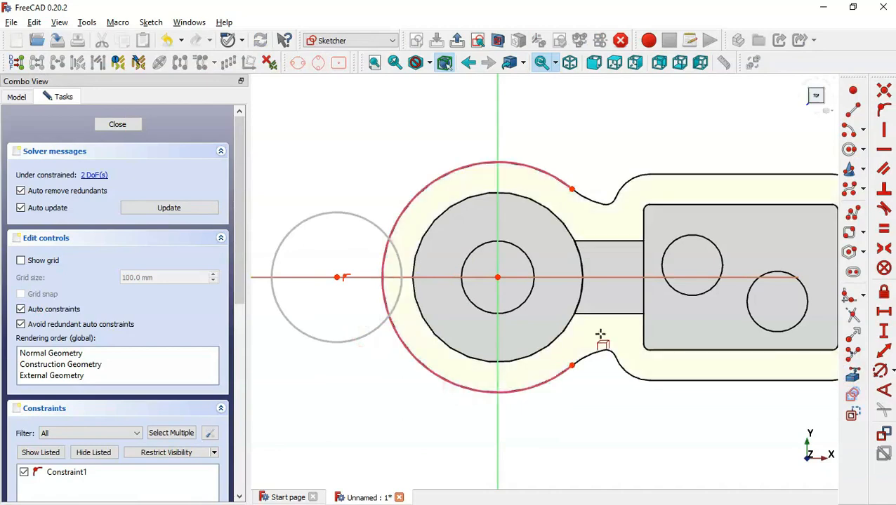
left_click(884, 109)
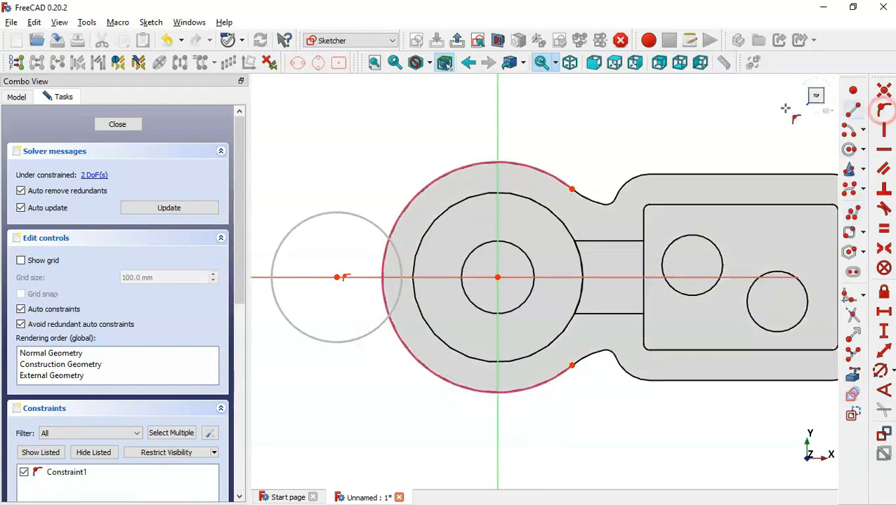
left_click(337, 278)
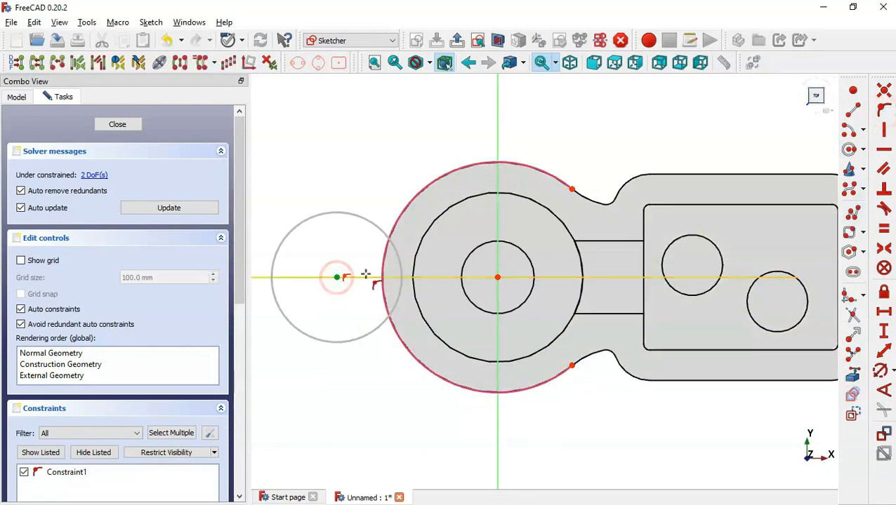
left_click(384, 270)
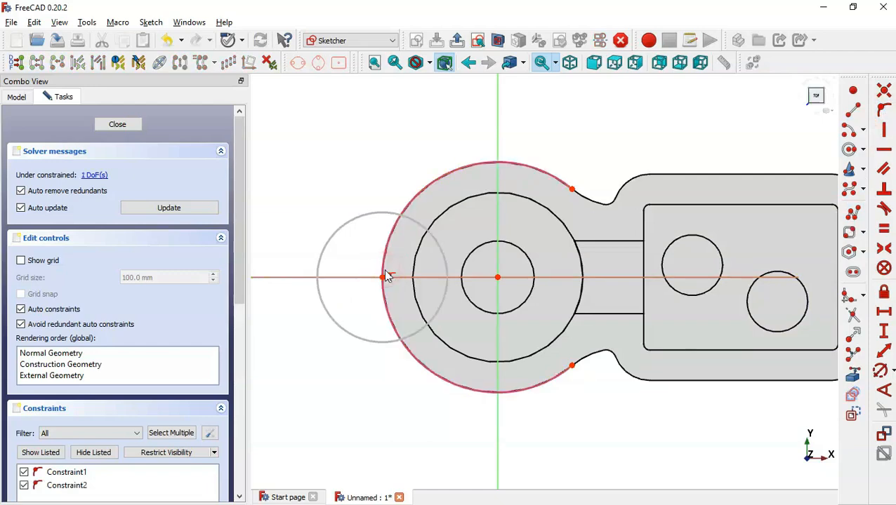
Give the lug circle a 20 mm diameter and close the sketch
left_click(881, 371)
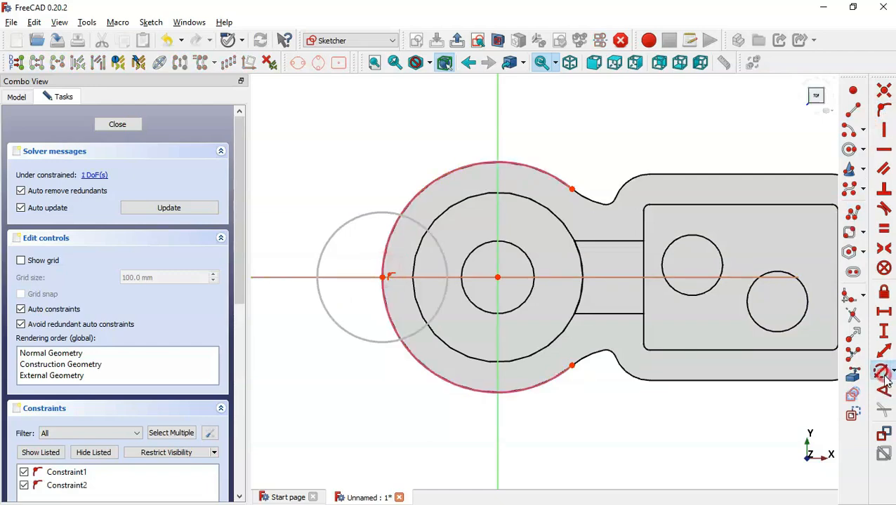
left_click(443, 256)
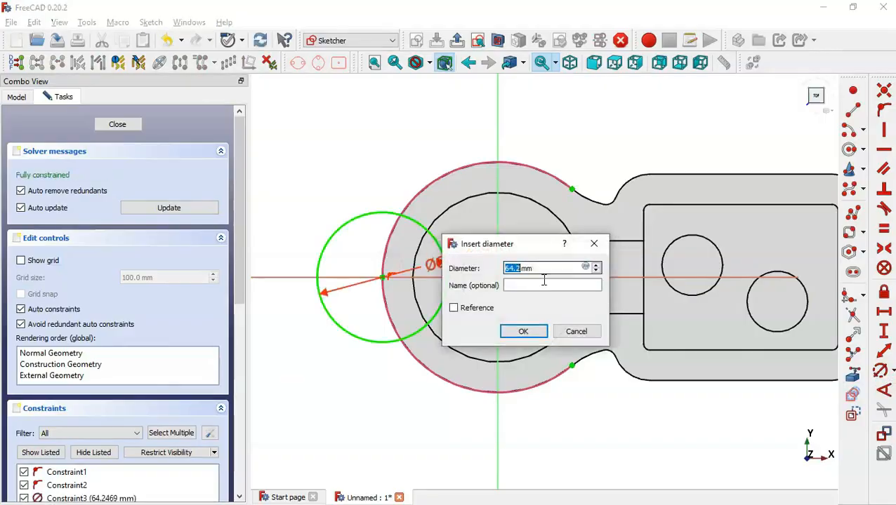
key("alt+Tab")
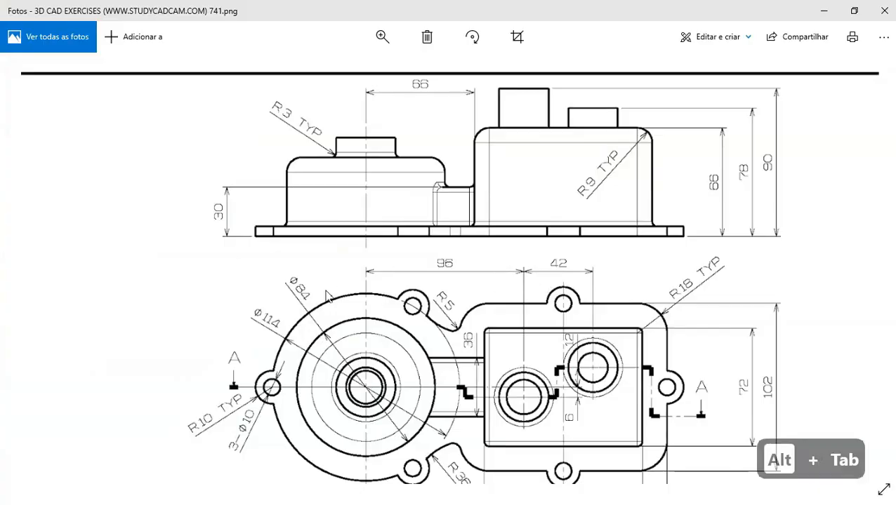
scroll(325, 296, "down", 5)
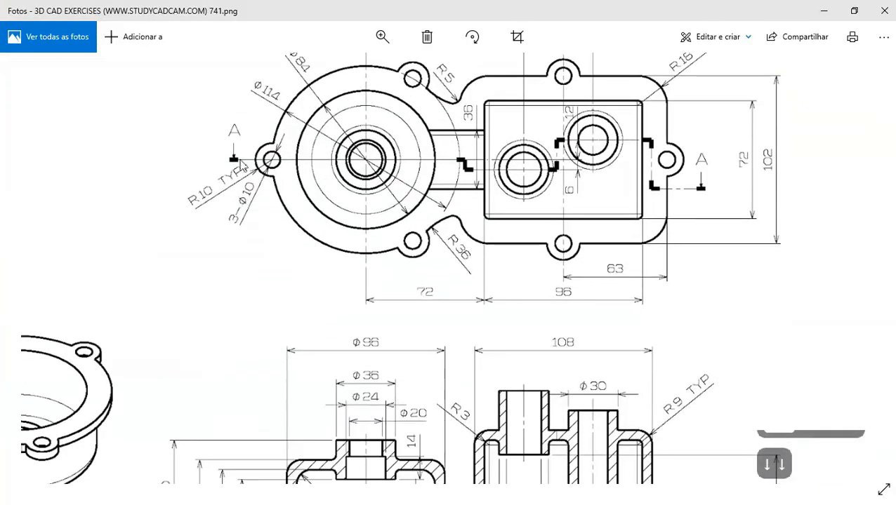
key("alt+Tab")
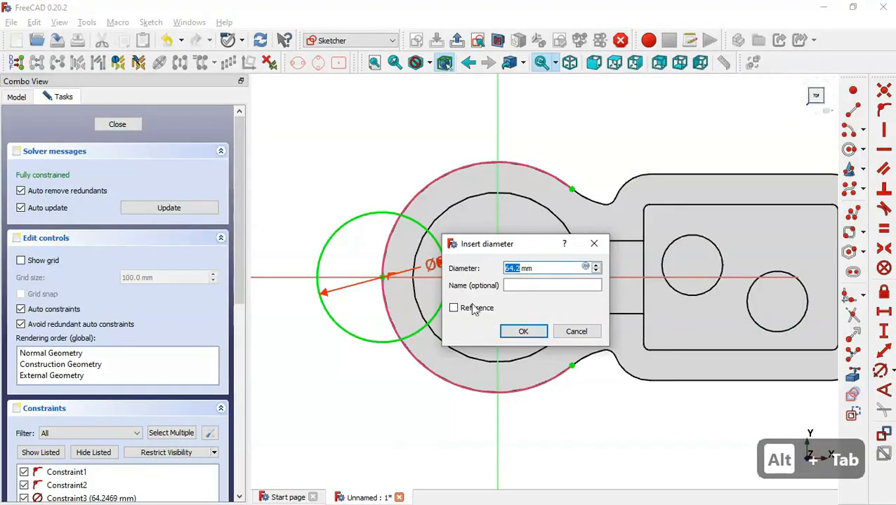
type("20")
key("Return")
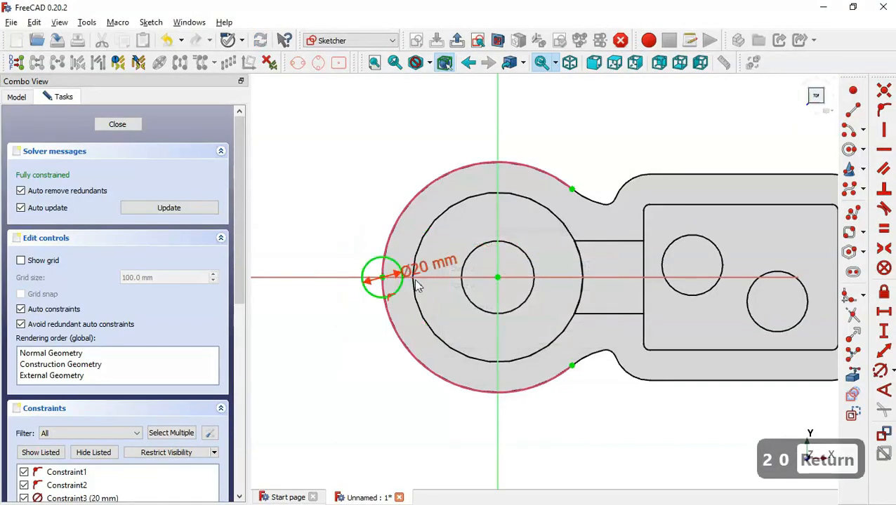
left_click(456, 40)
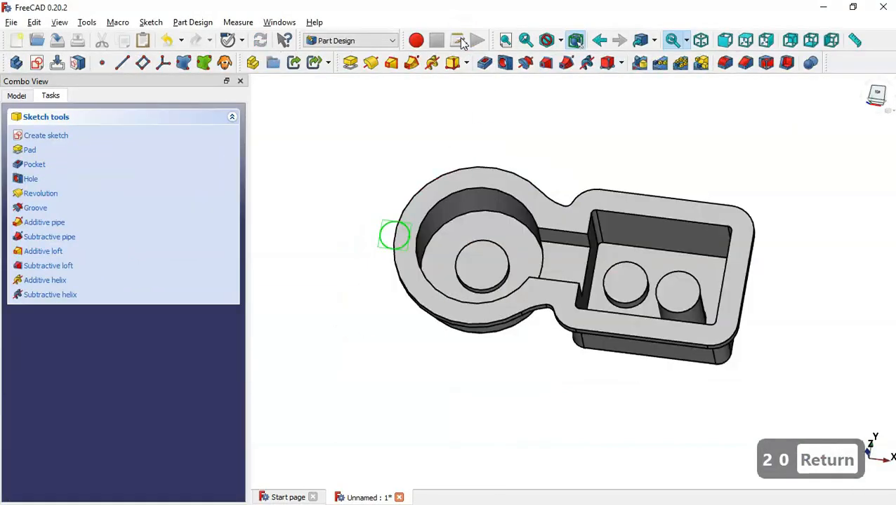
Pad the lug circle 6 mm in the reversed direction as Pad007, then select Pad007 in the tree
left_click(350, 64)
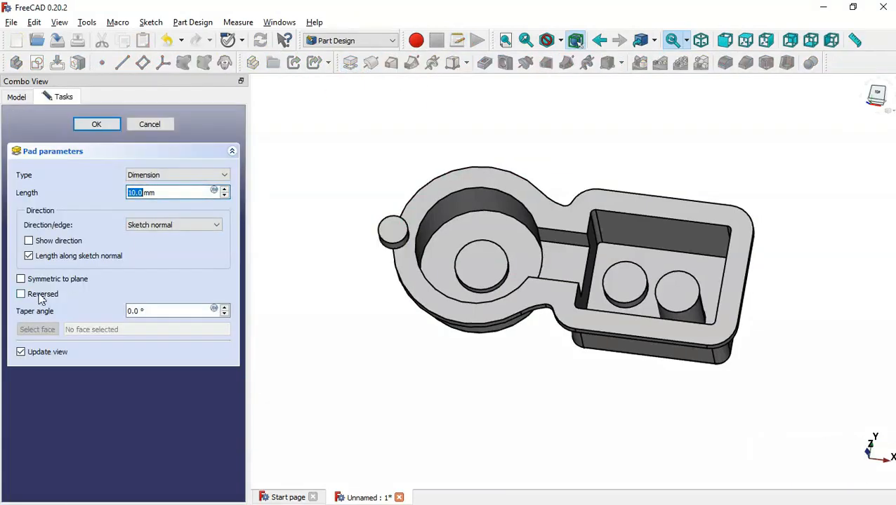
left_click(38, 295)
left_click_drag(163, 196, 88, 192)
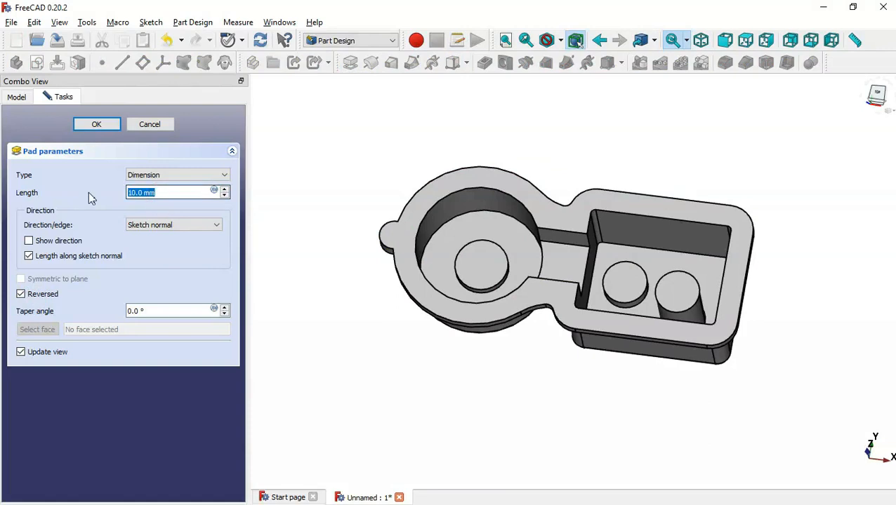
type("6")
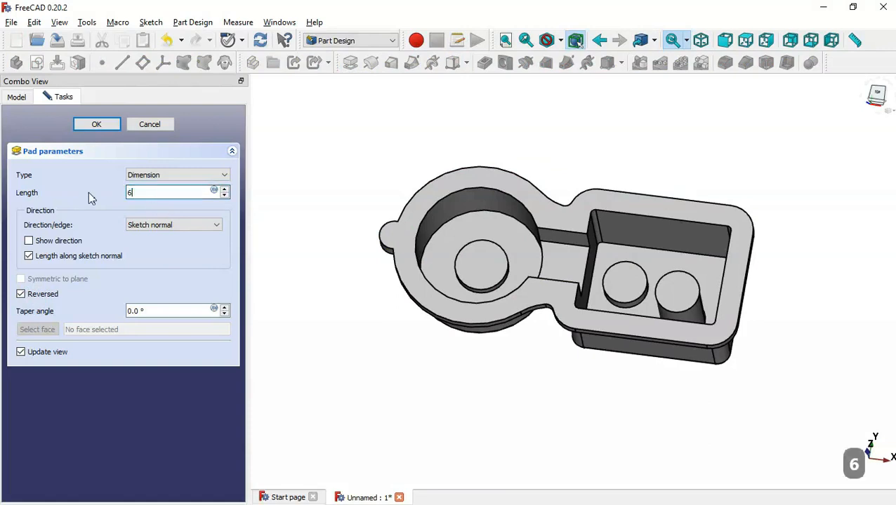
left_click(93, 126)
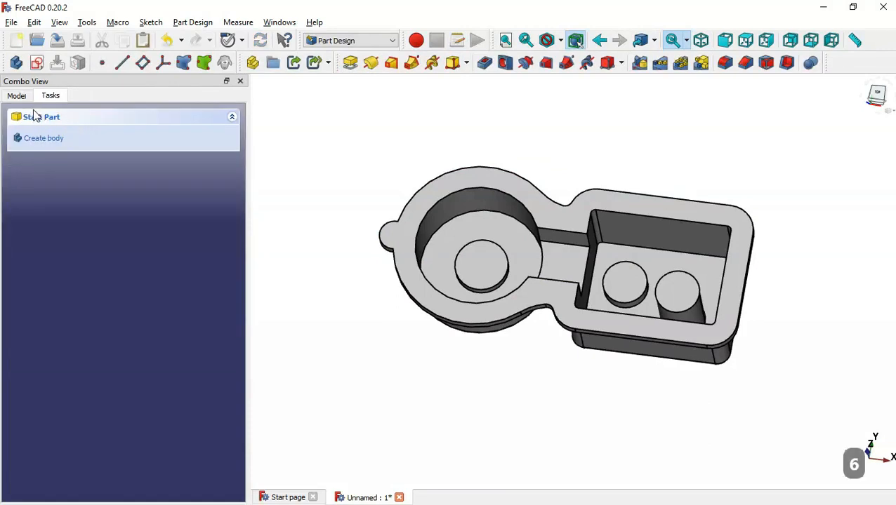
left_click(19, 97)
left_click(72, 258)
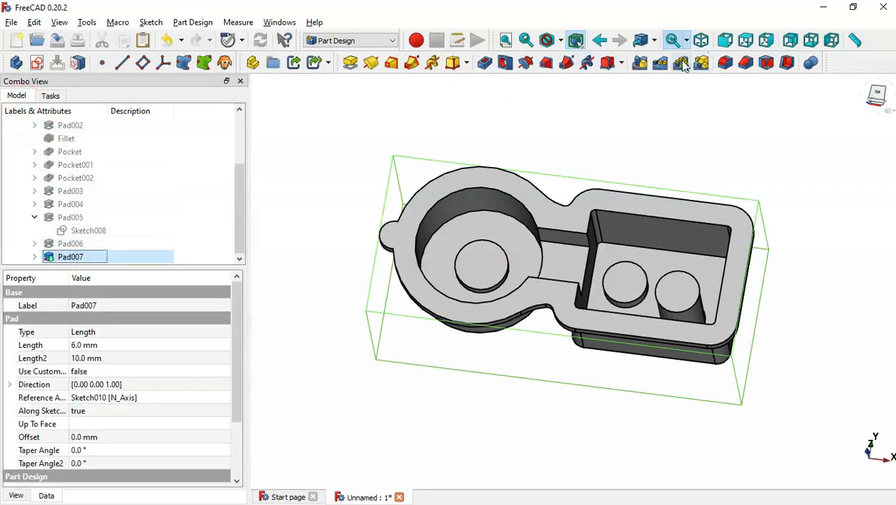
Polar-pattern Pad007 with 3 occurrences over 360° to make three lugs
left_click(681, 63)
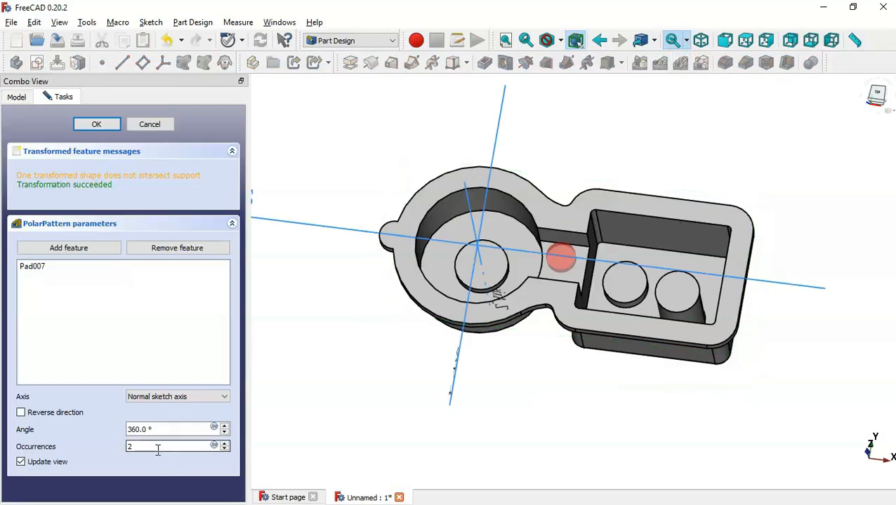
double_click(155, 447)
type("3")
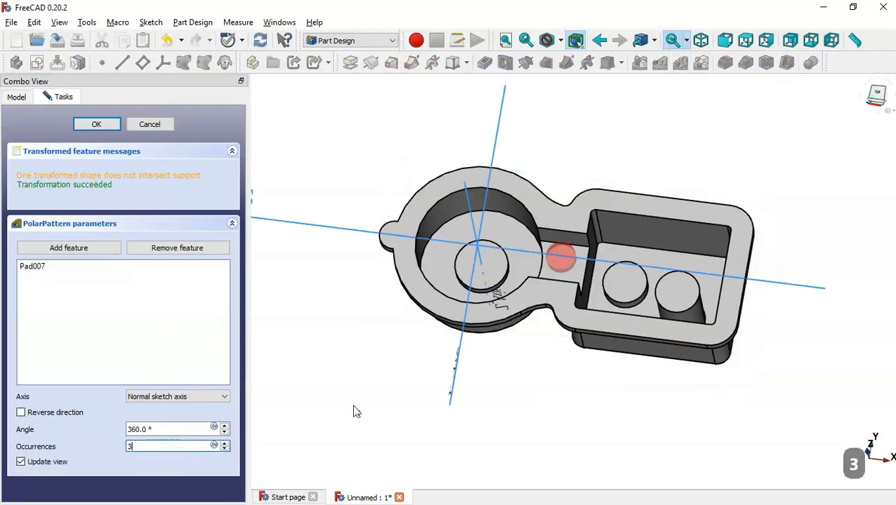
key("alt+Tab")
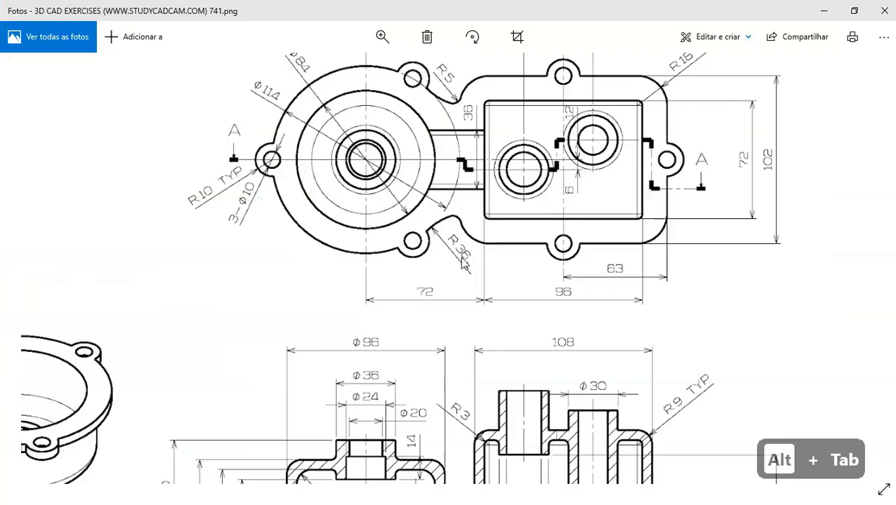
key("alt+Tab")
left_click(96, 125)
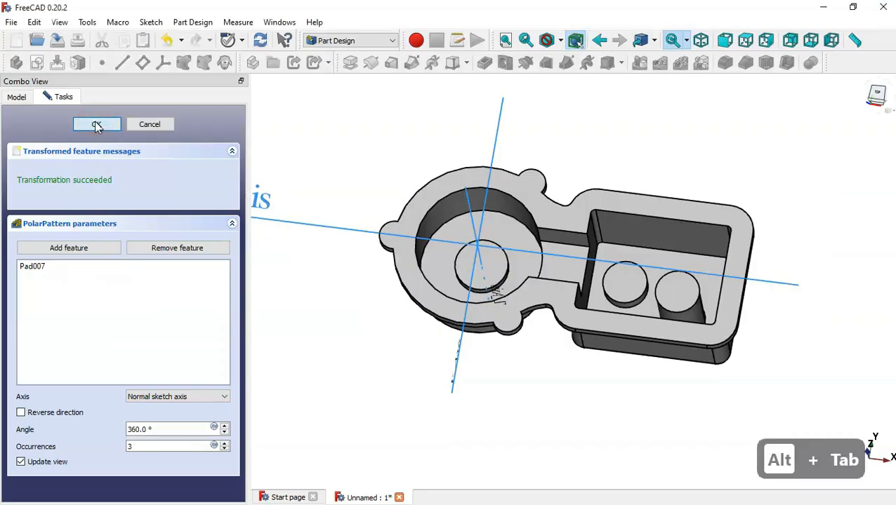
Start a new sketch on the housing's top face
left_click(581, 204)
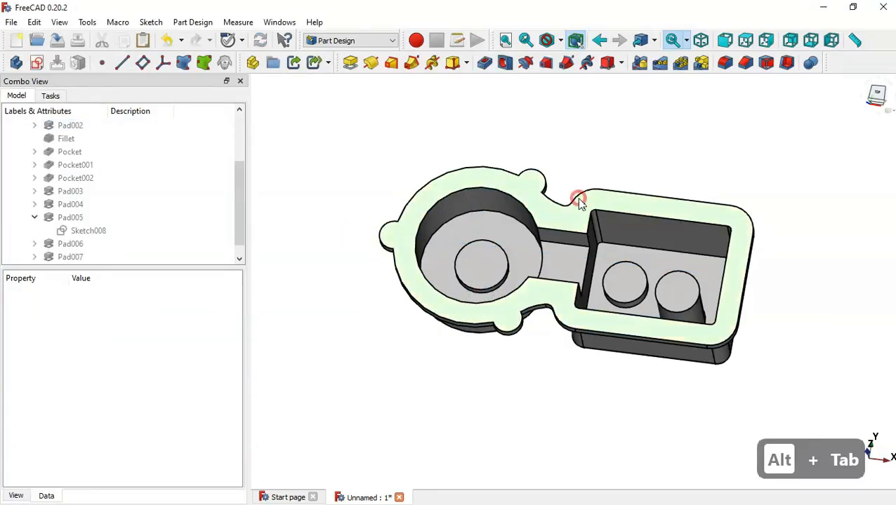
left_click(39, 63)
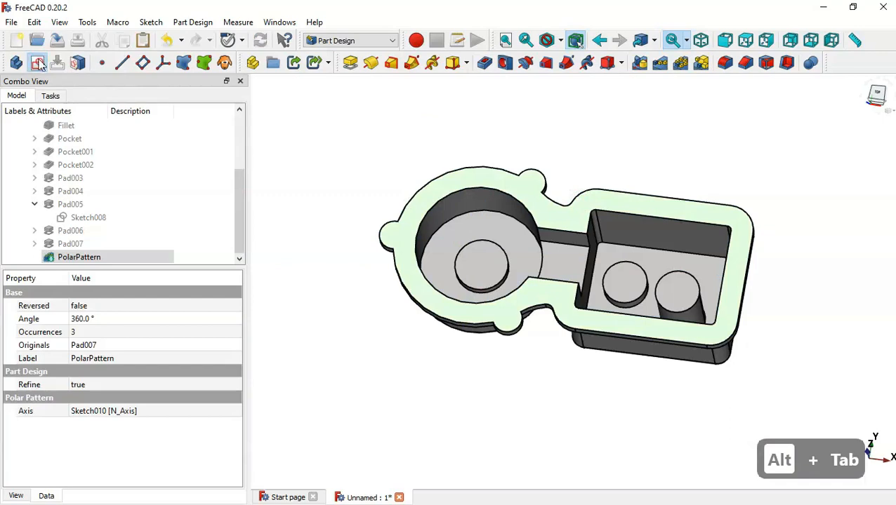
scroll(685, 196, "up", 1)
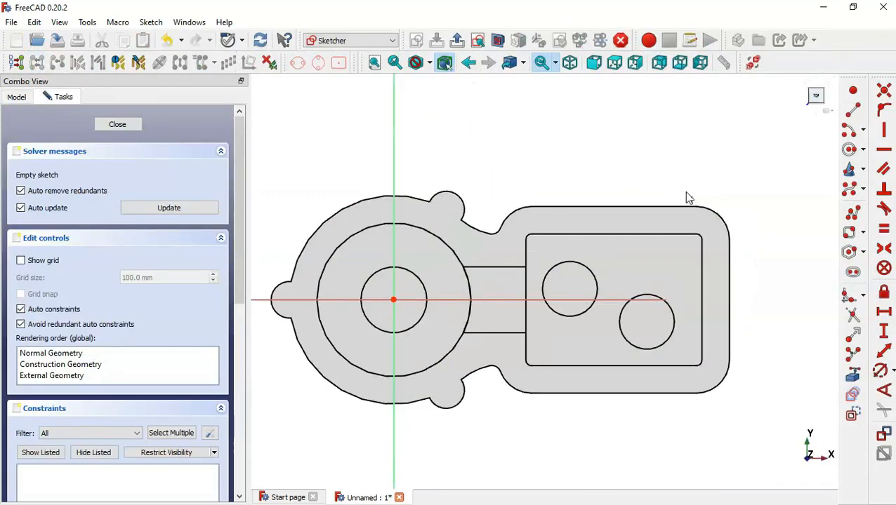
Add the rectangular section's top, bottom and right edges as external geometry
left_click(852, 376)
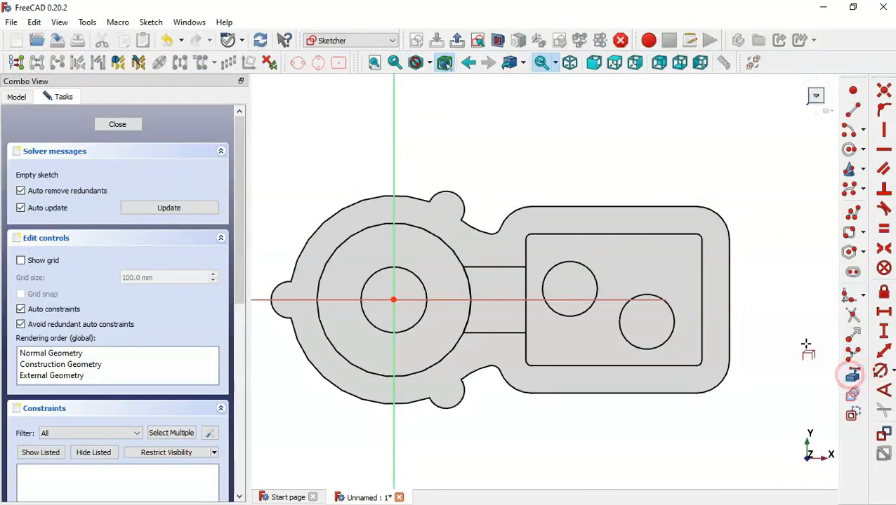
left_click(623, 207)
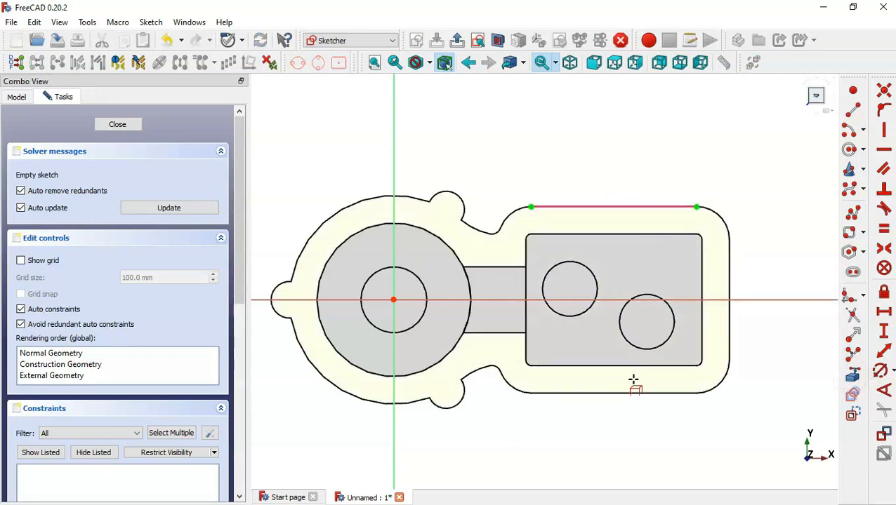
left_click(636, 395)
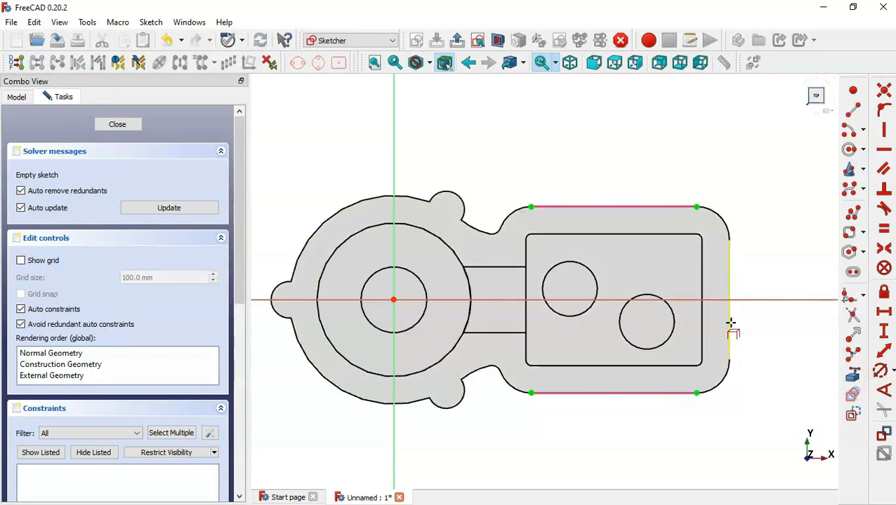
left_click(730, 321)
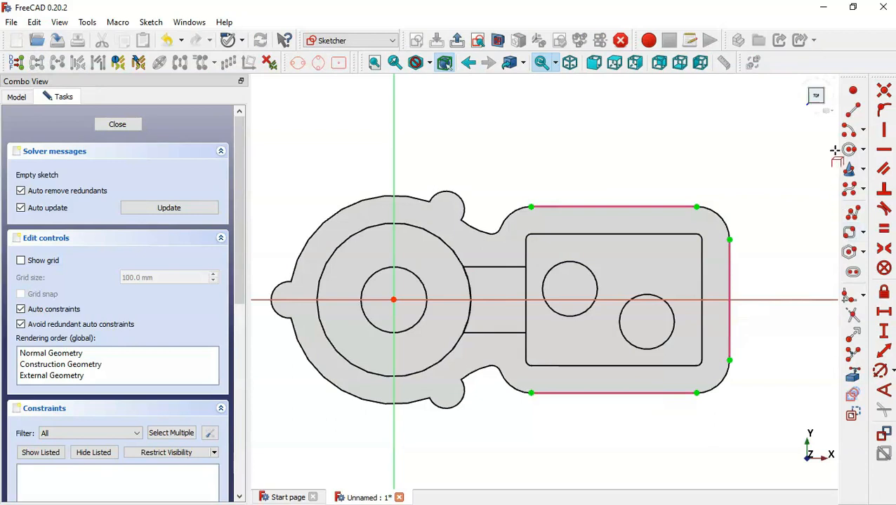
Draw a circle centred on the top edge and give it a 20 mm diameter
left_click(849, 151)
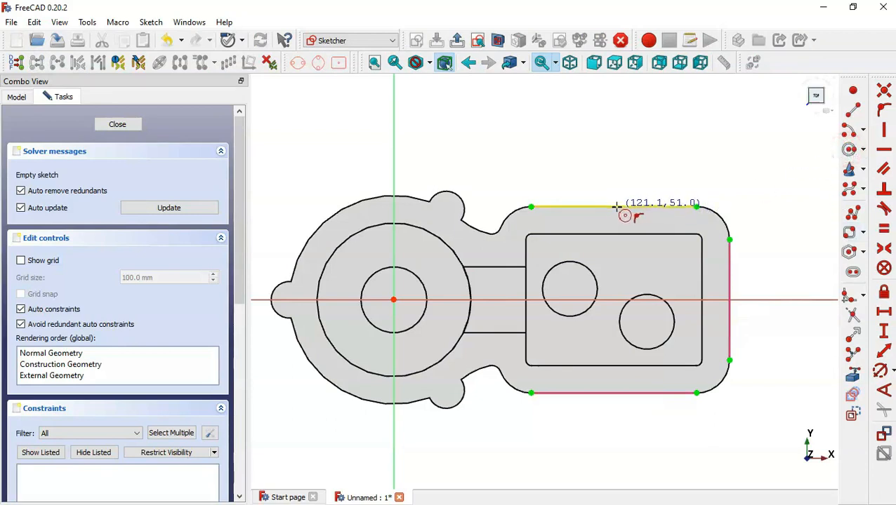
left_click(616, 207)
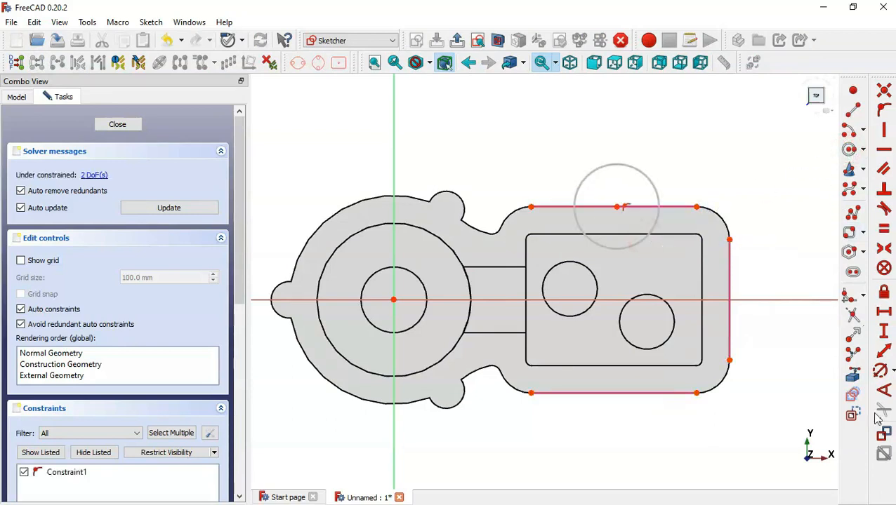
left_click(880, 370)
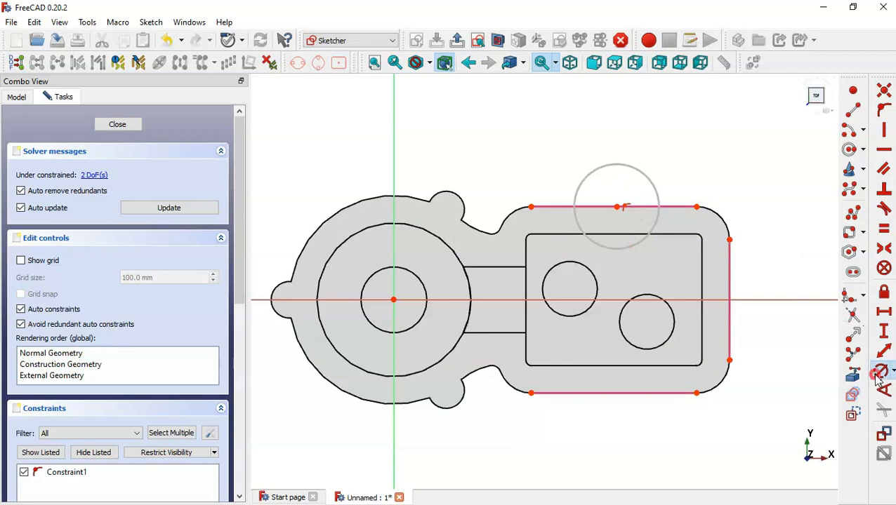
left_click(646, 238)
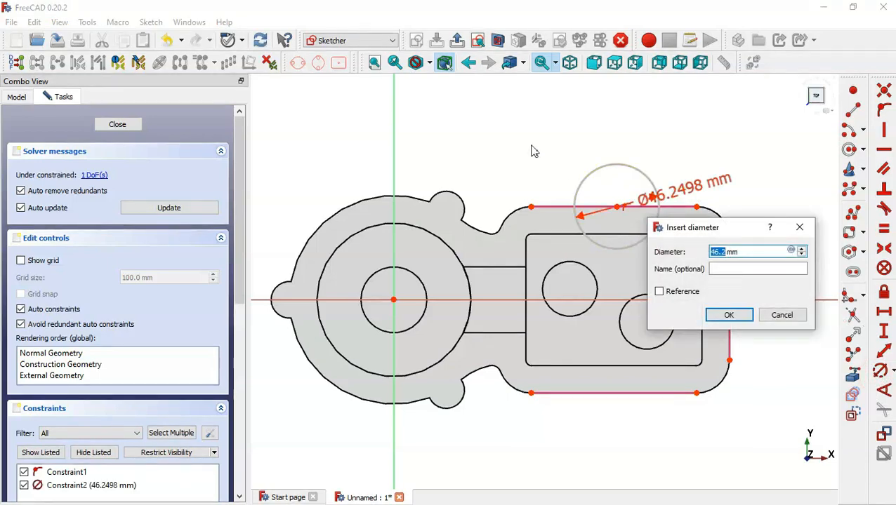
type("20")
key("Return")
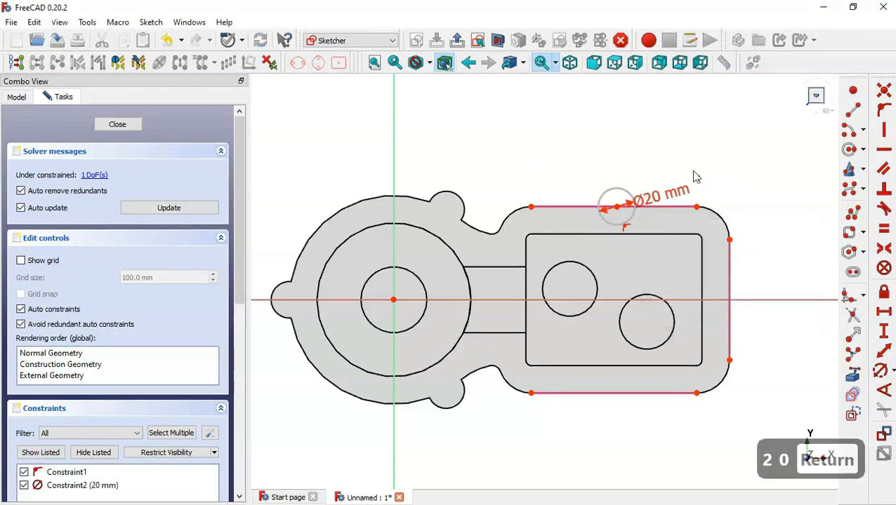
key("Escape")
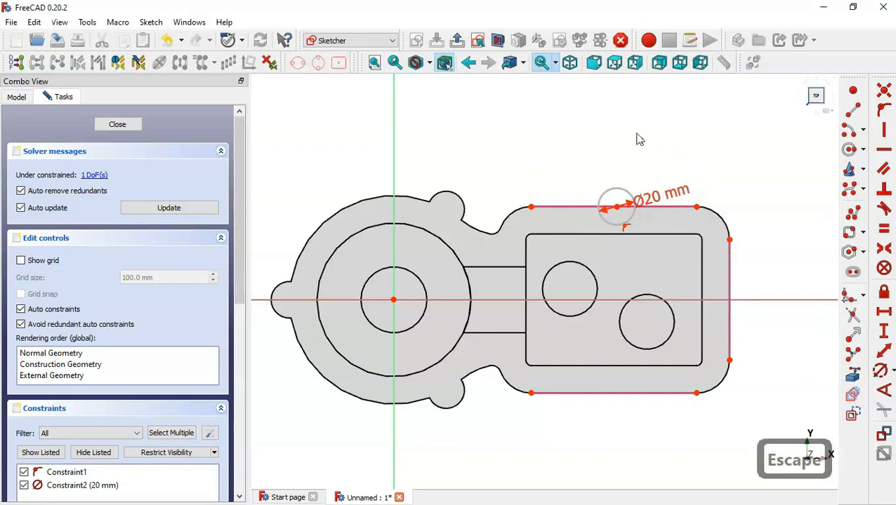
Clone the 20 mm circle onto the right edge and the bottom edge
left_click(627, 194)
left_click(215, 63)
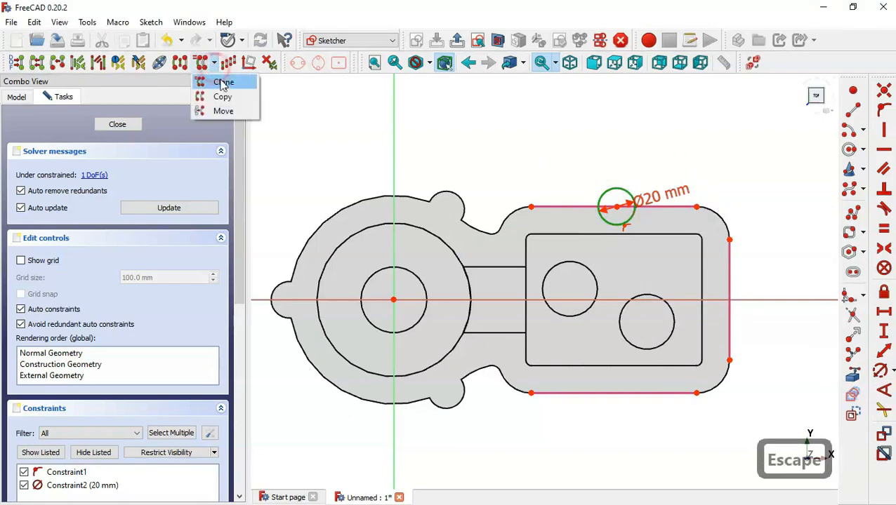
left_click(222, 82)
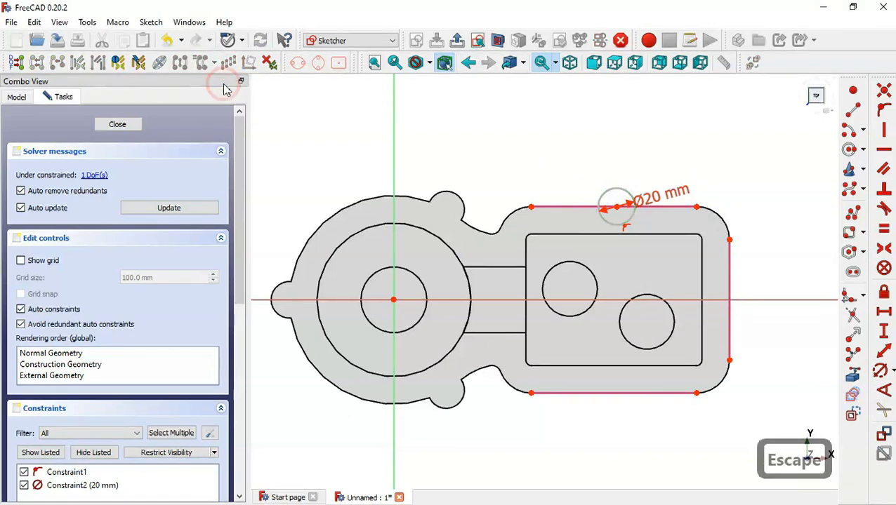
left_click(730, 287)
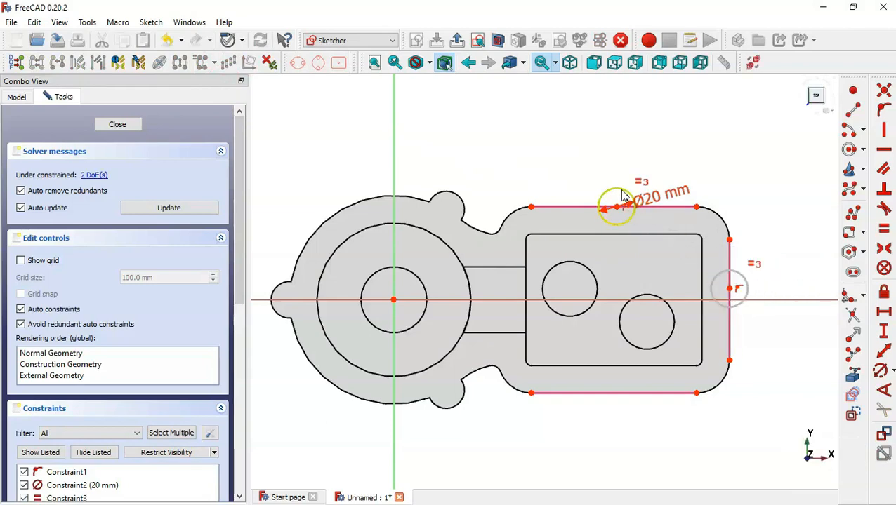
left_click(621, 198)
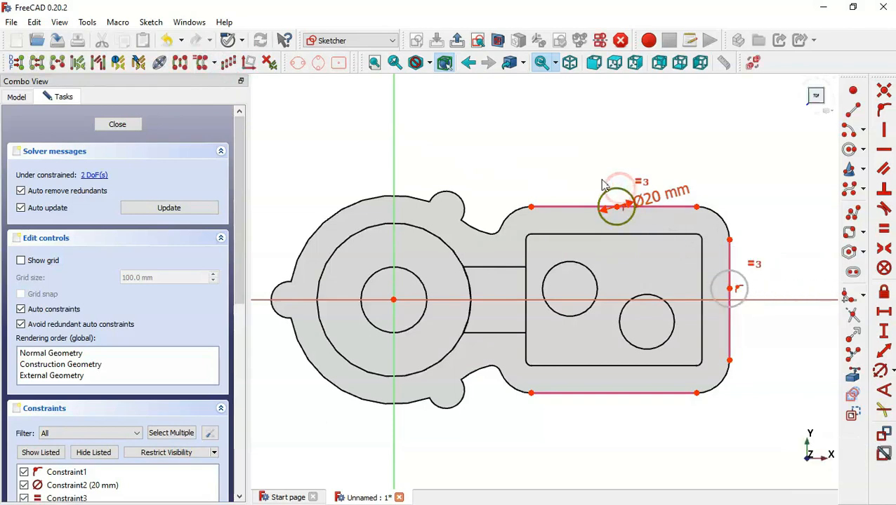
left_click(208, 65)
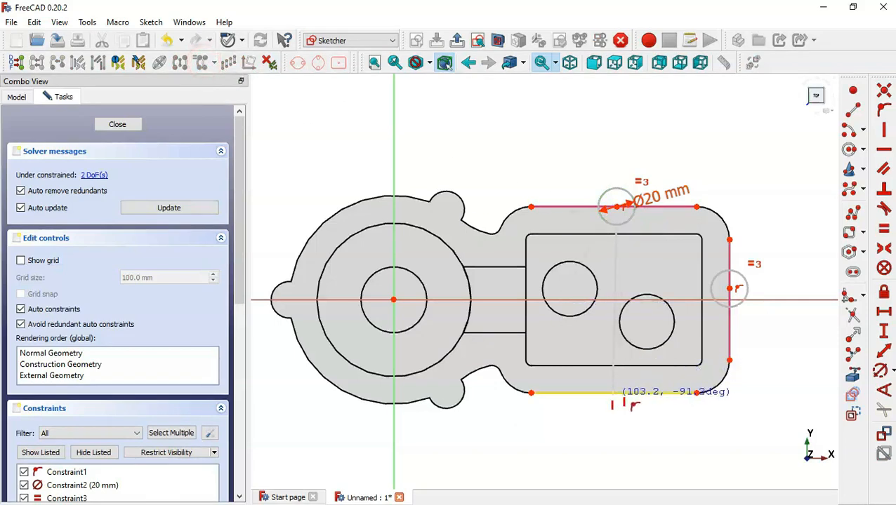
left_click(613, 394)
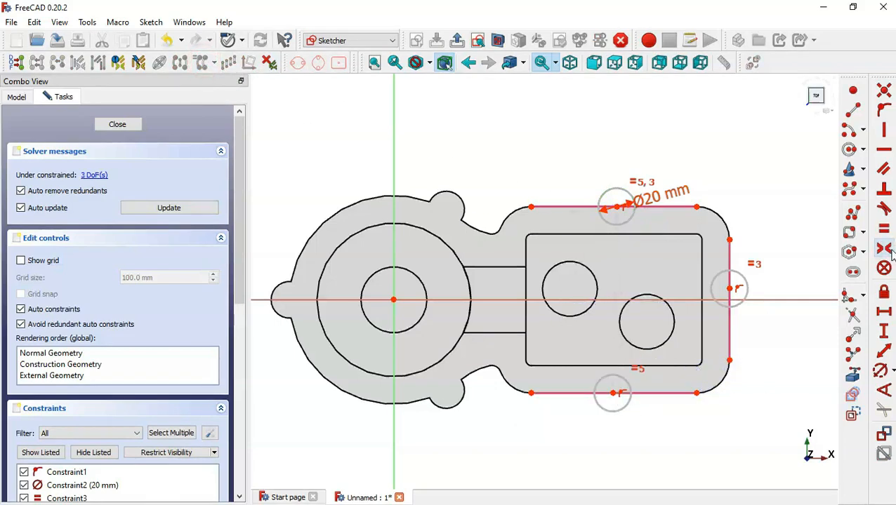
Constrain the right lug's centre point onto the horizontal X axis
left_click(883, 112)
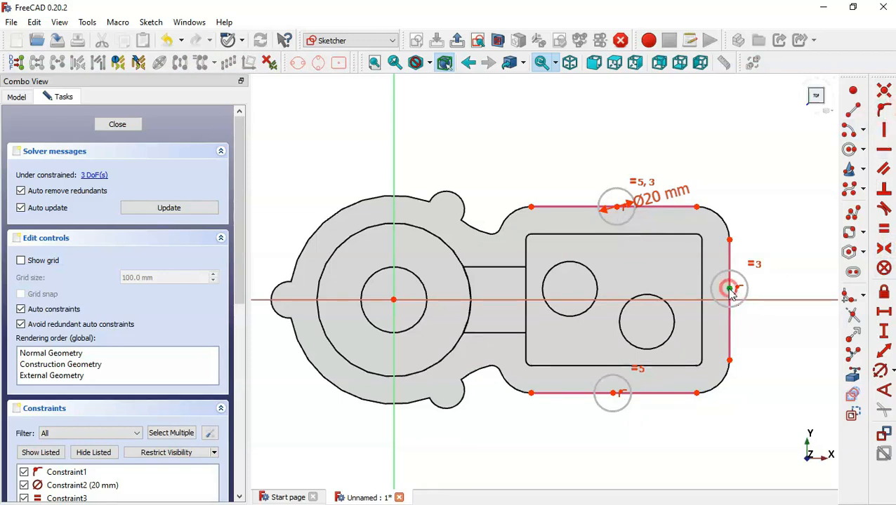
left_click(729, 289)
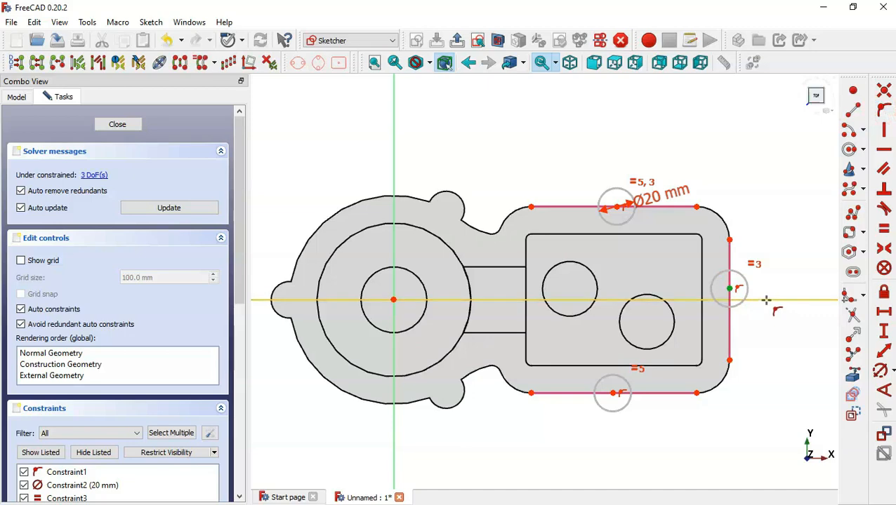
left_click(764, 300)
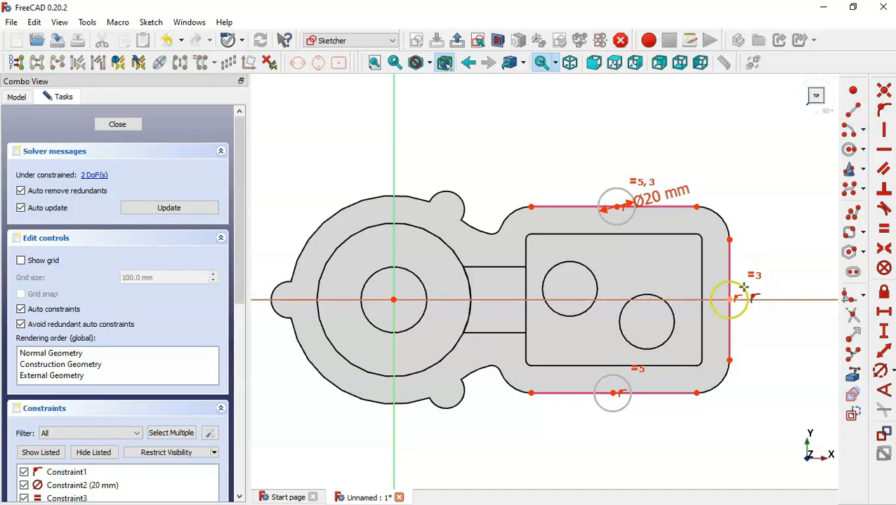
key("alt+Tab")
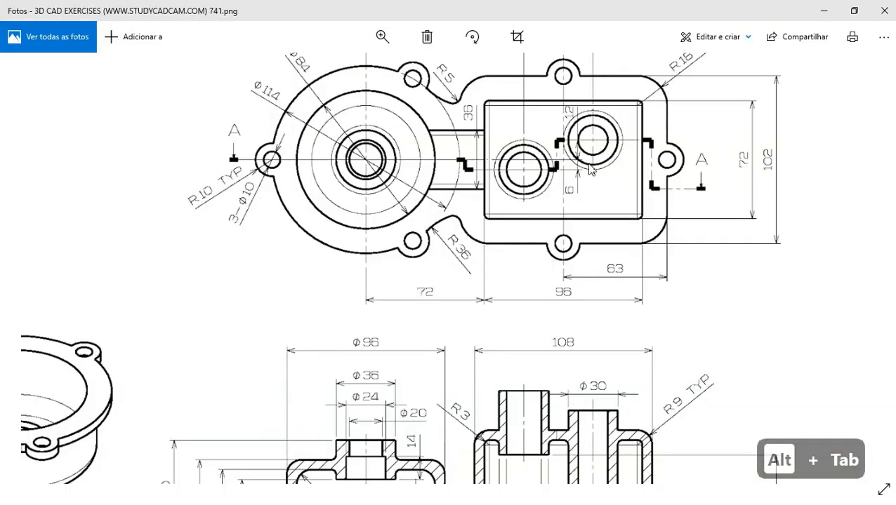
left_click_drag(590, 168, 544, 256)
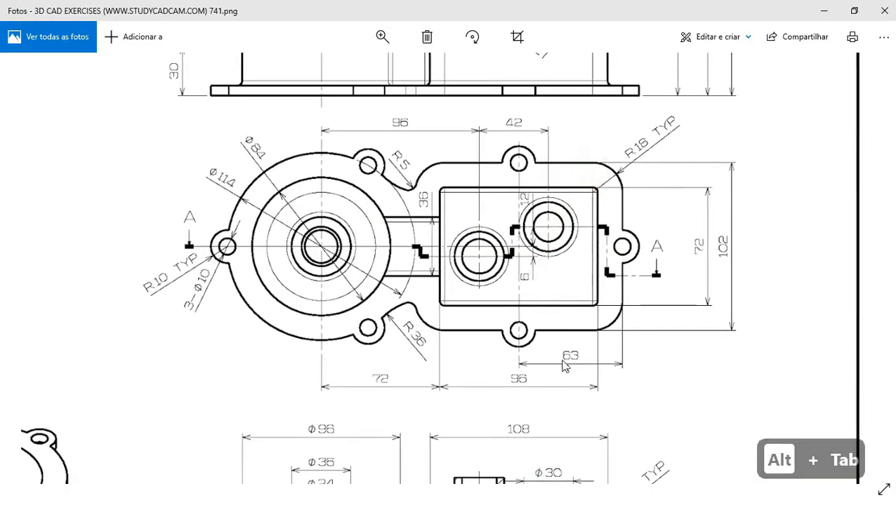
key("alt+Tab")
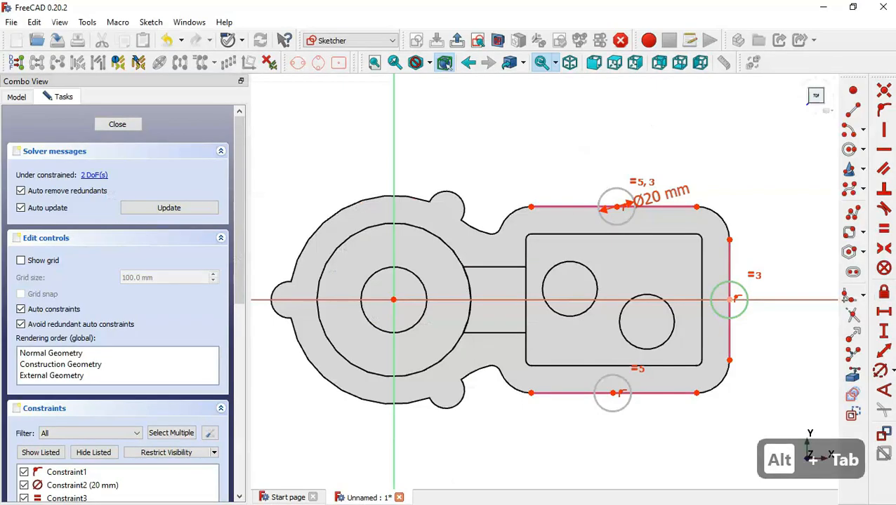
Set a 63 mm horizontal distance between the bottom and right lug centres
left_click(884, 311)
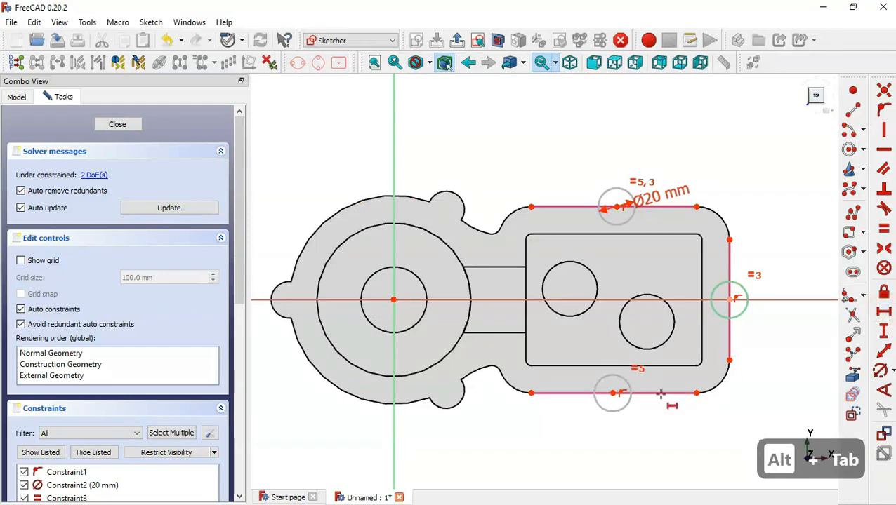
left_click(612, 393)
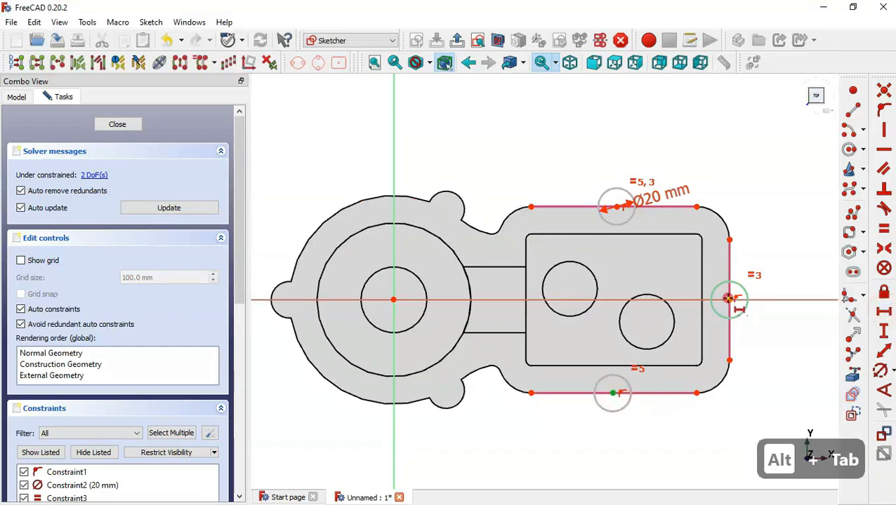
left_click(728, 299)
type("63")
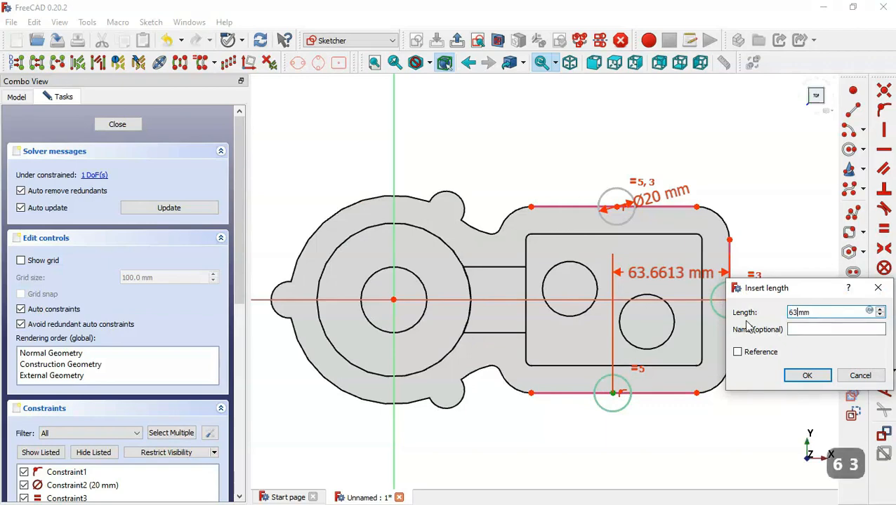
key("Return")
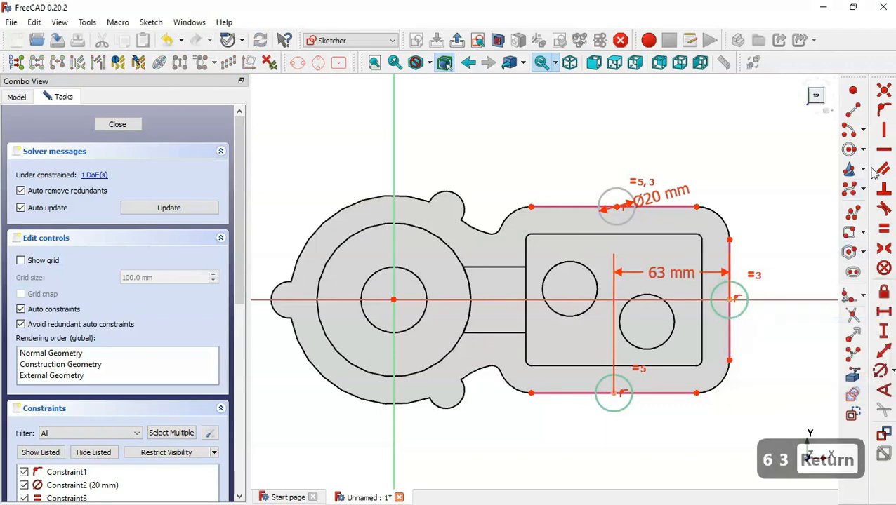
Align the top and bottom lug centres vertically and close the sketch
left_click(883, 132)
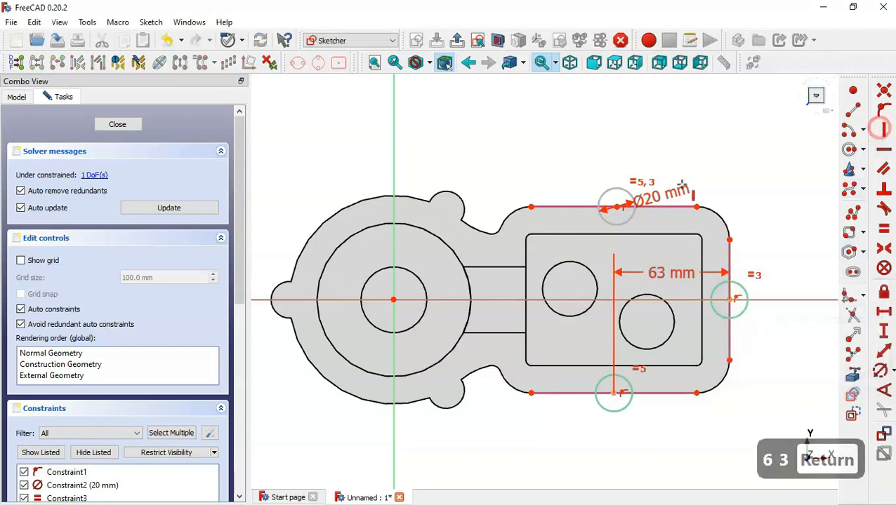
left_click(617, 208)
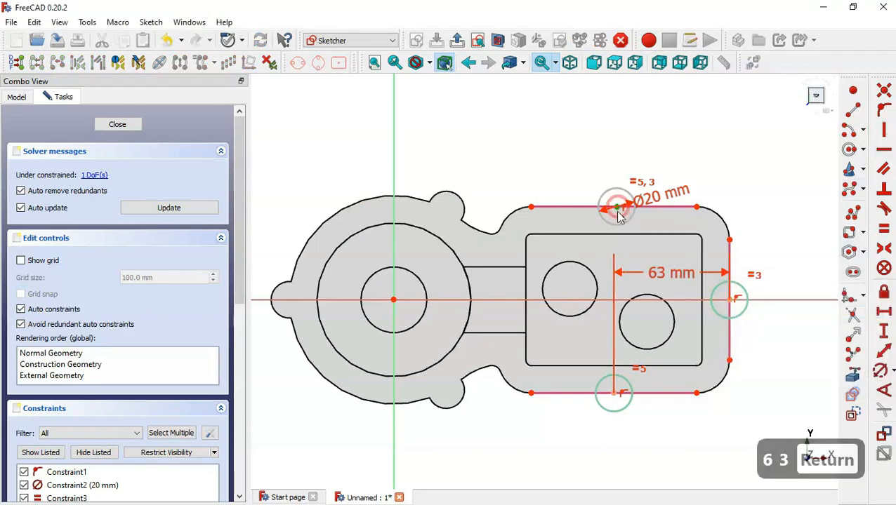
left_click(615, 394)
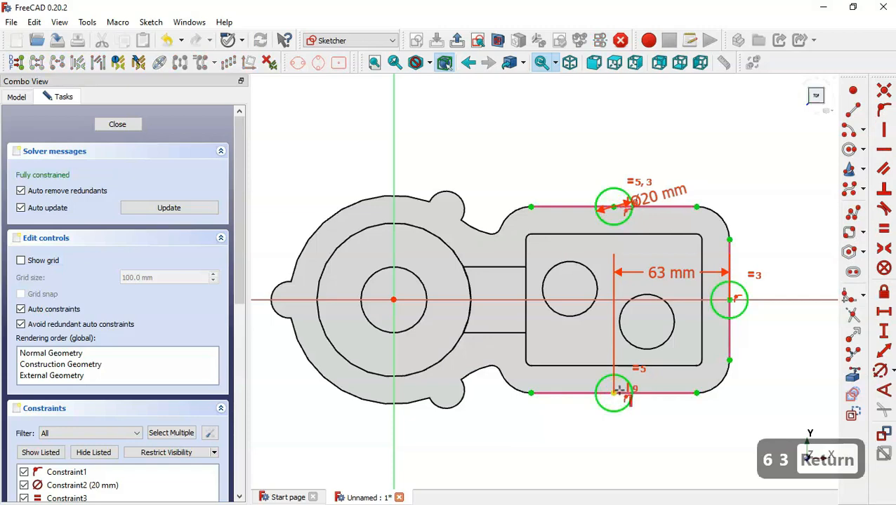
left_click(457, 40)
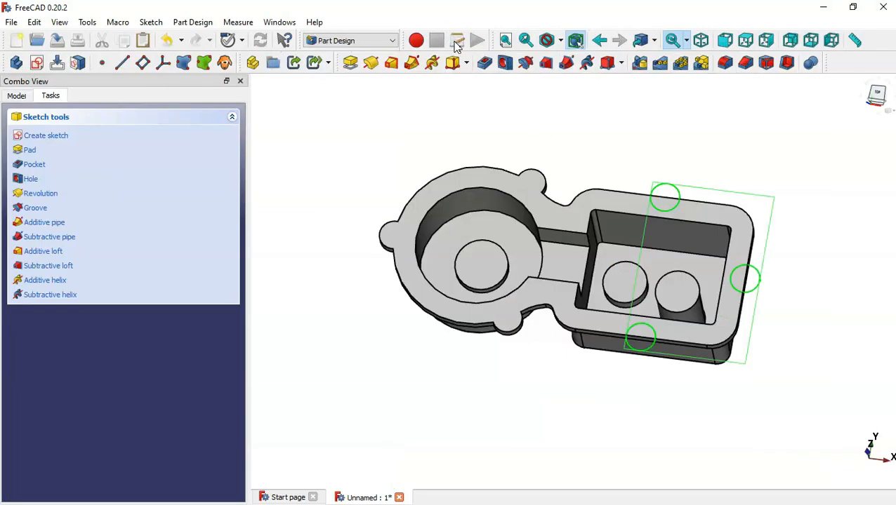
Pad the three lug circles 6 mm in the reversed direction, then return to isometric view
left_click(350, 62)
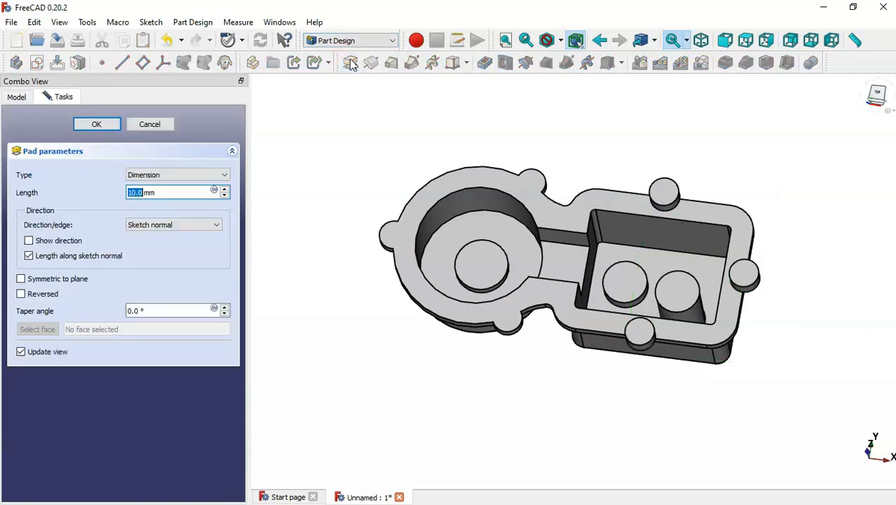
left_click(40, 298)
left_click_drag(169, 191, 73, 194)
type("6")
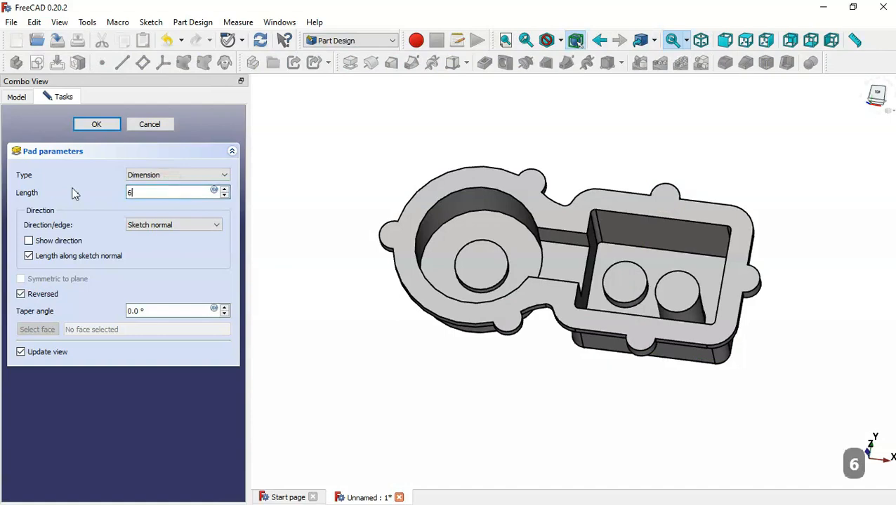
key("Return")
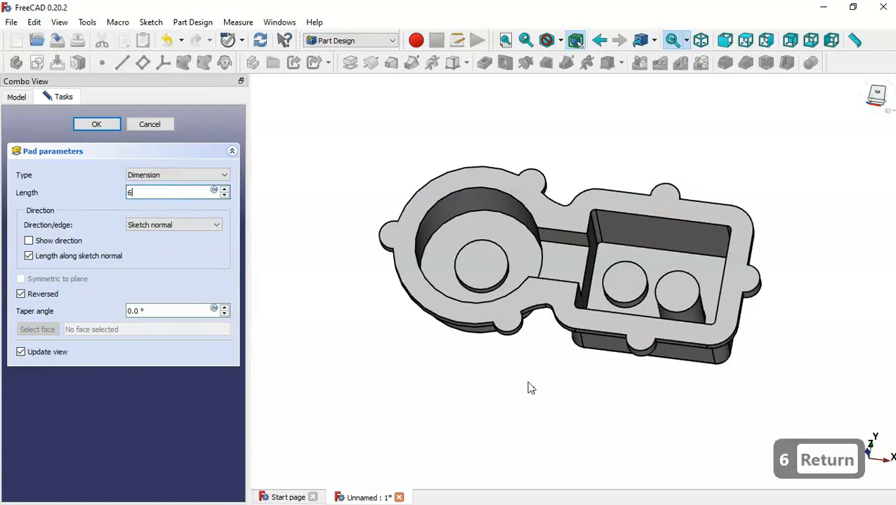
mouse_move(420, 391)
middle_mouse_down()
mouse_move(563, 193)
mouse_move(541, 200)
mouse_move(368, 428)
mouse_move(410, 396)
middle_mouse_up()
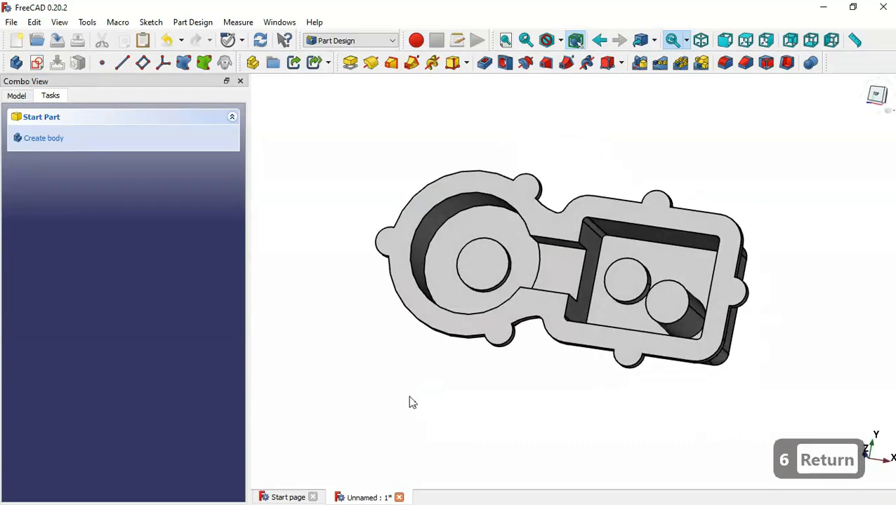
key("Home")
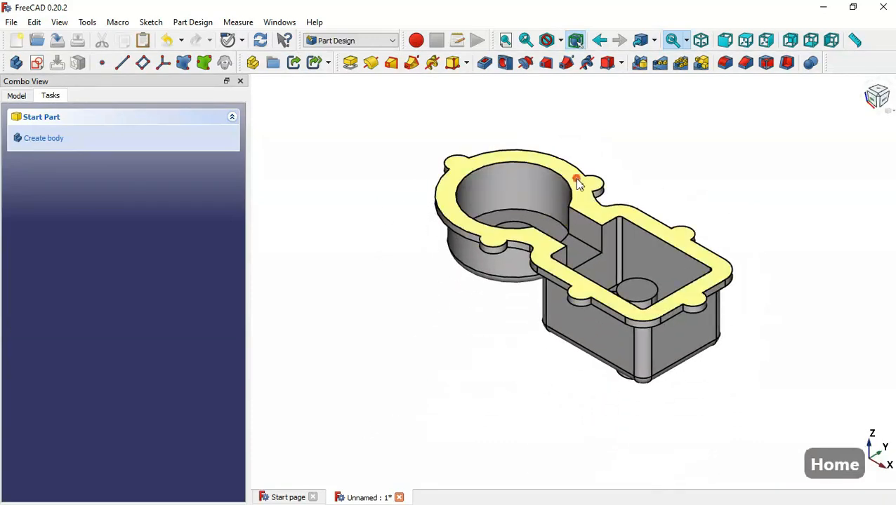
Start a sketch on the top rim face and reference the six lug arcs and three bore circles
left_click(577, 183)
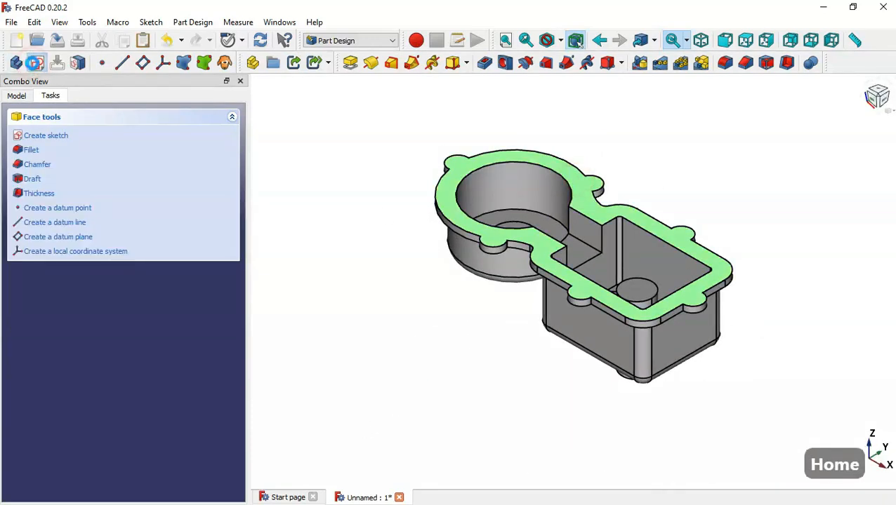
left_click(37, 63)
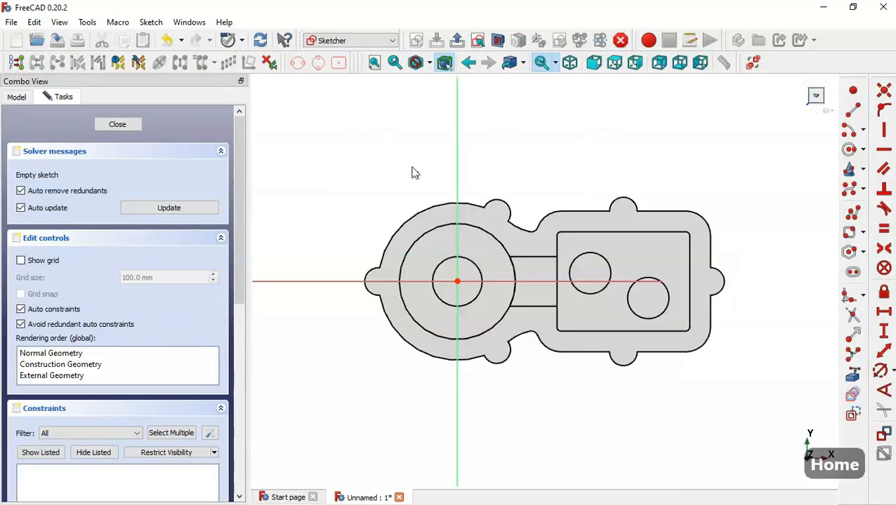
left_click(853, 378)
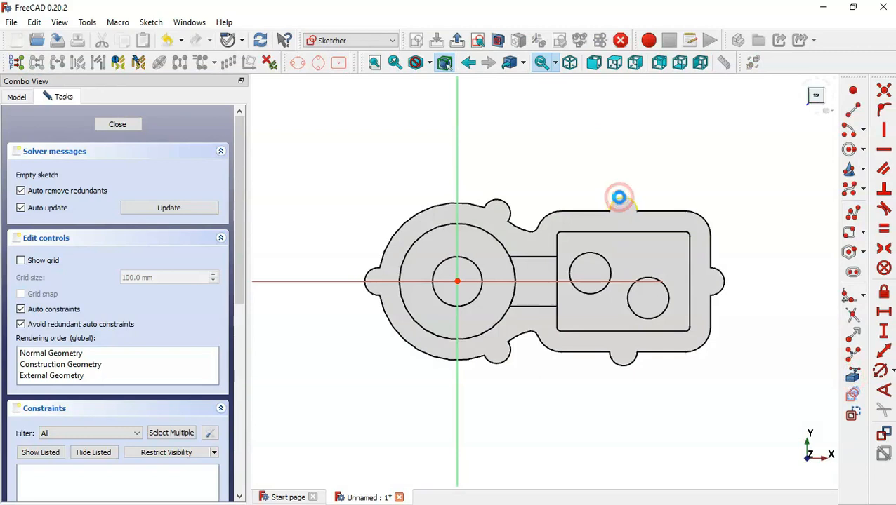
left_click(619, 198)
left_click(600, 256)
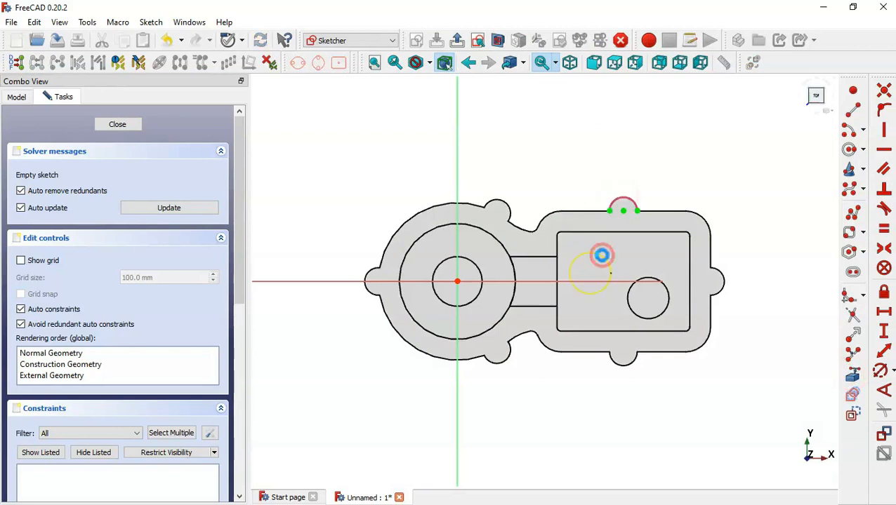
left_click(667, 294)
left_click(723, 291)
left_click(627, 365)
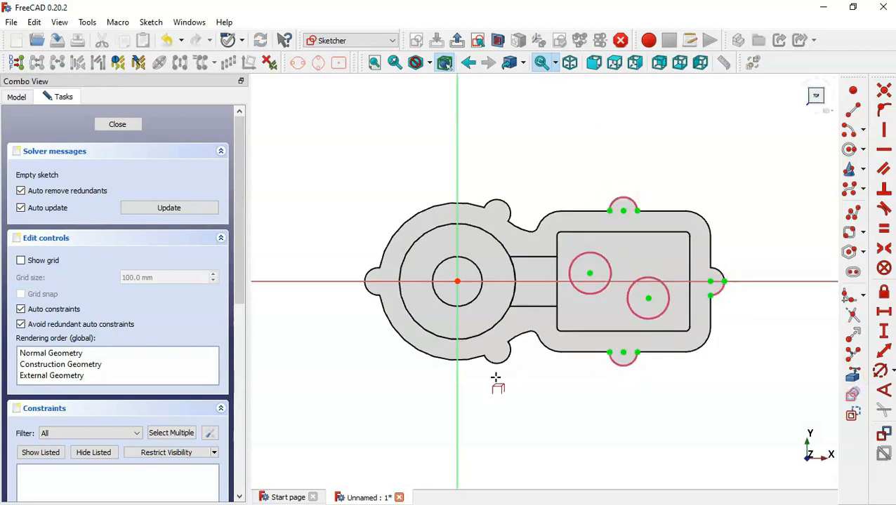
left_click(501, 360)
left_click(370, 292)
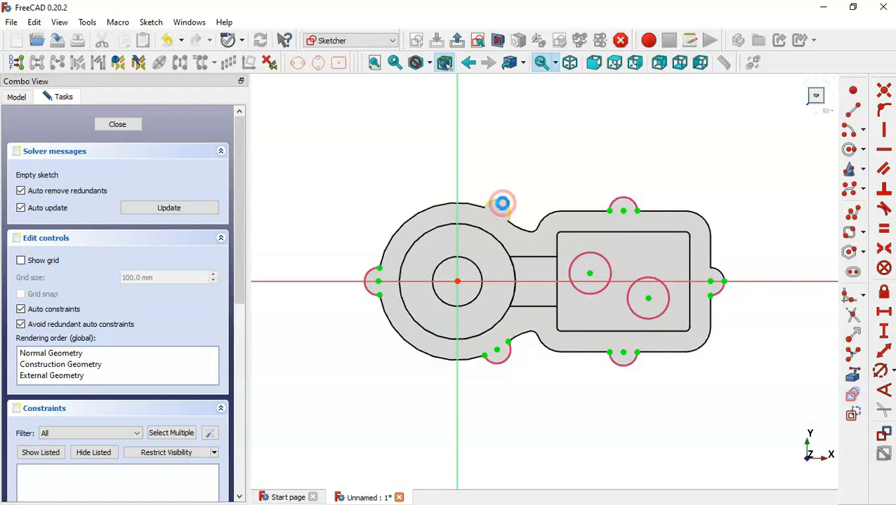
left_click(502, 203)
left_click(476, 266)
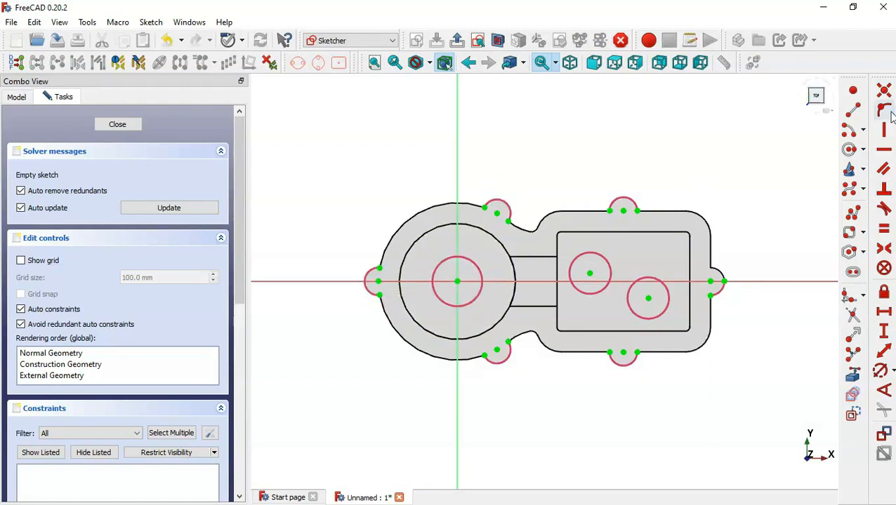
Draw circles around the left, right and main bores and on the left lug
left_click(849, 149)
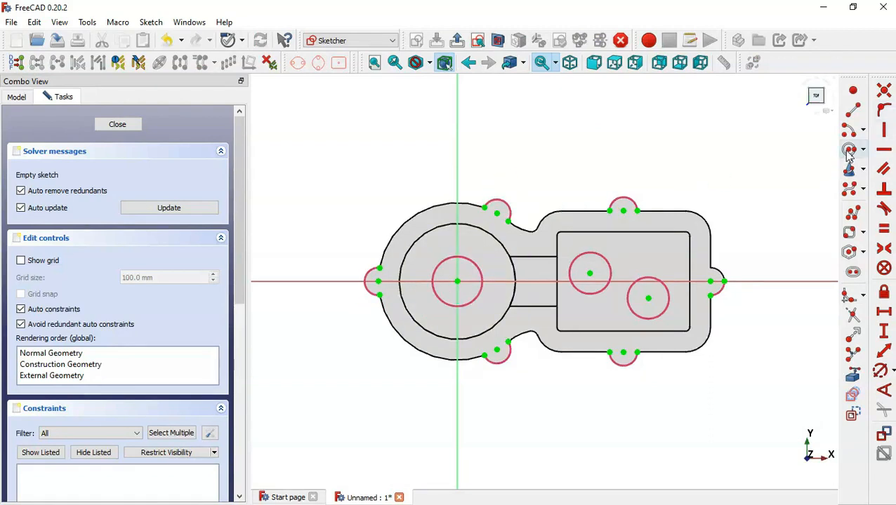
left_click(589, 274)
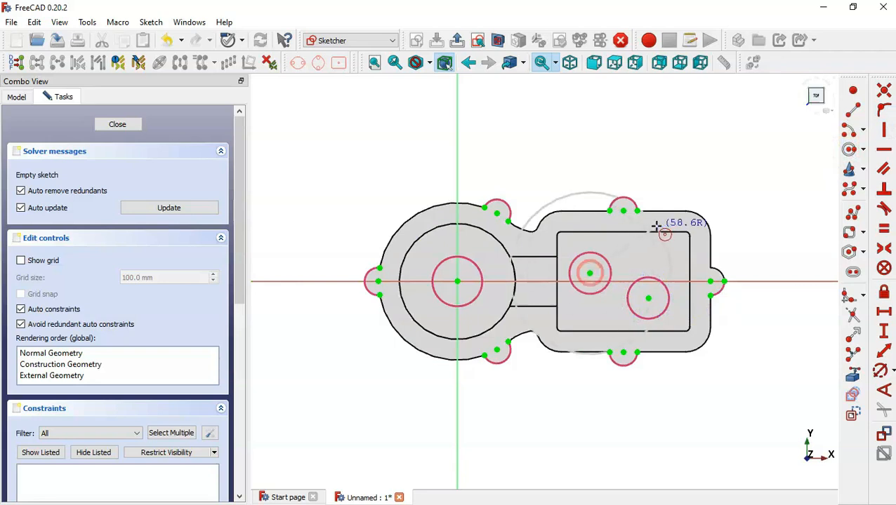
left_click(618, 246)
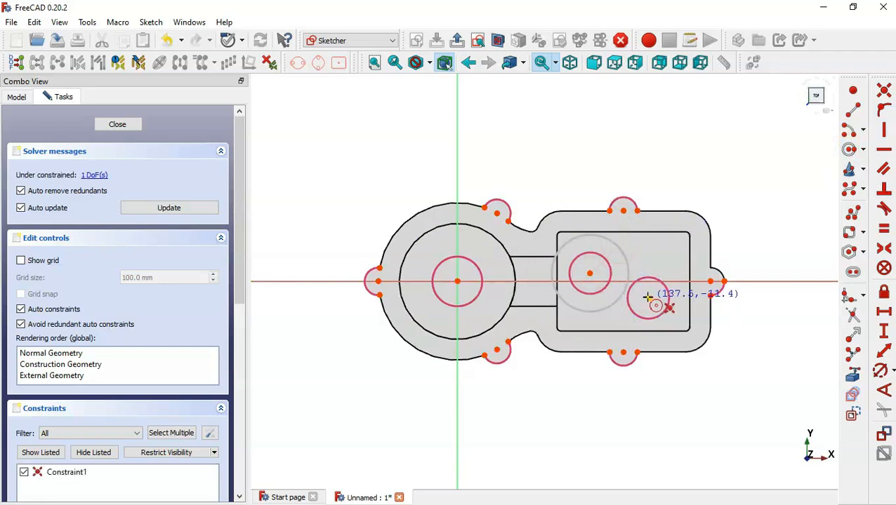
left_click(647, 297)
left_click(653, 267)
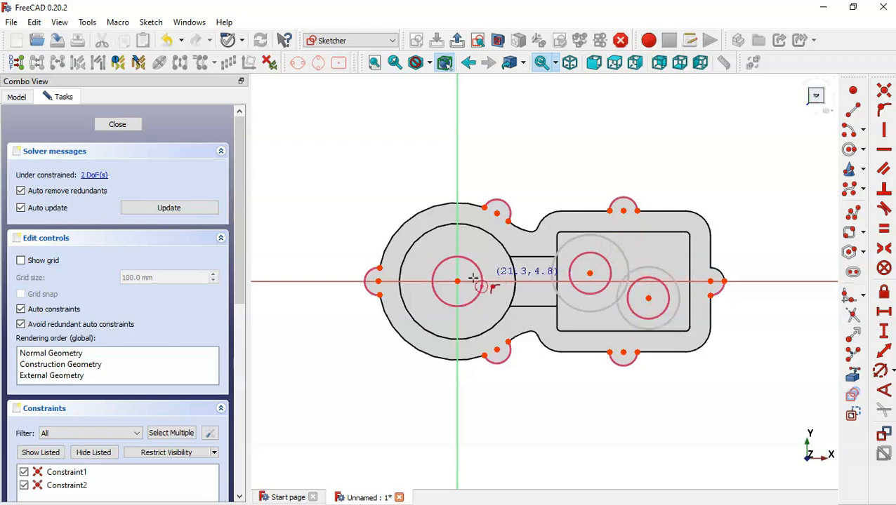
left_click(457, 281)
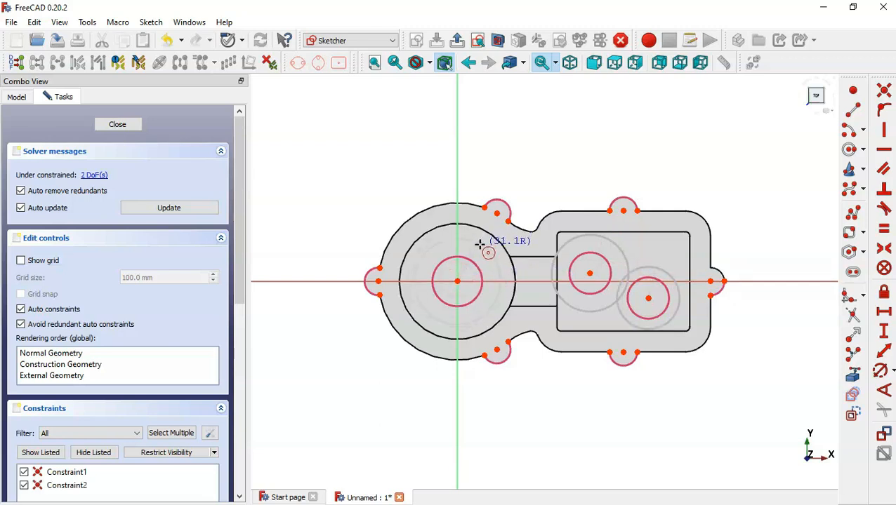
left_click(479, 244)
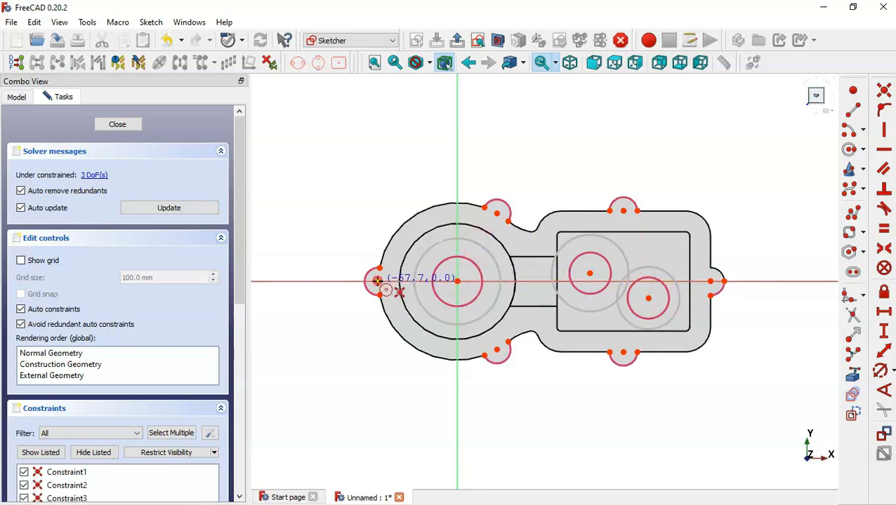
left_click(378, 281)
left_click(394, 327)
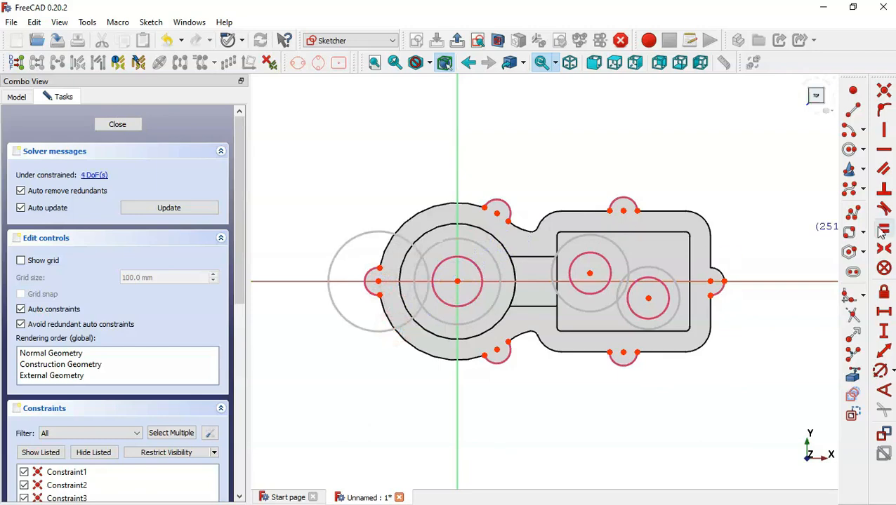
Give the left lug's hole circle a 10 mm diameter
left_click(883, 352)
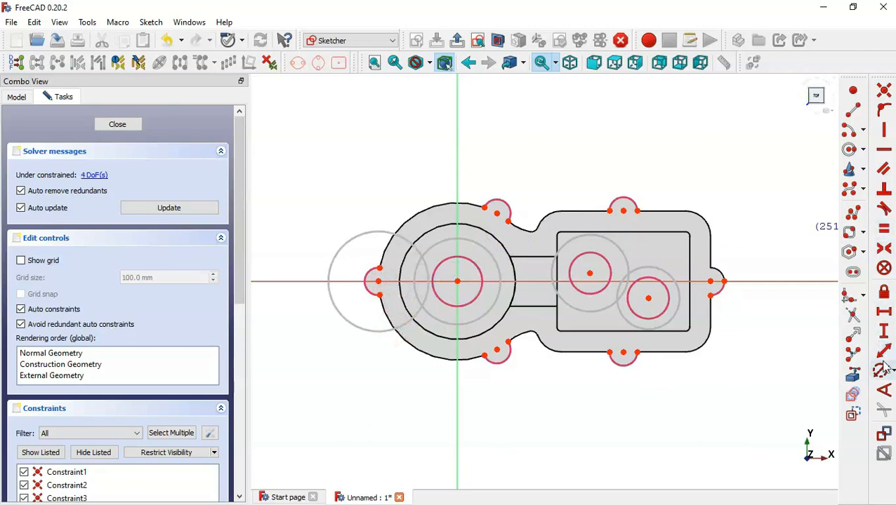
left_click(407, 320)
key("alt+Tab")
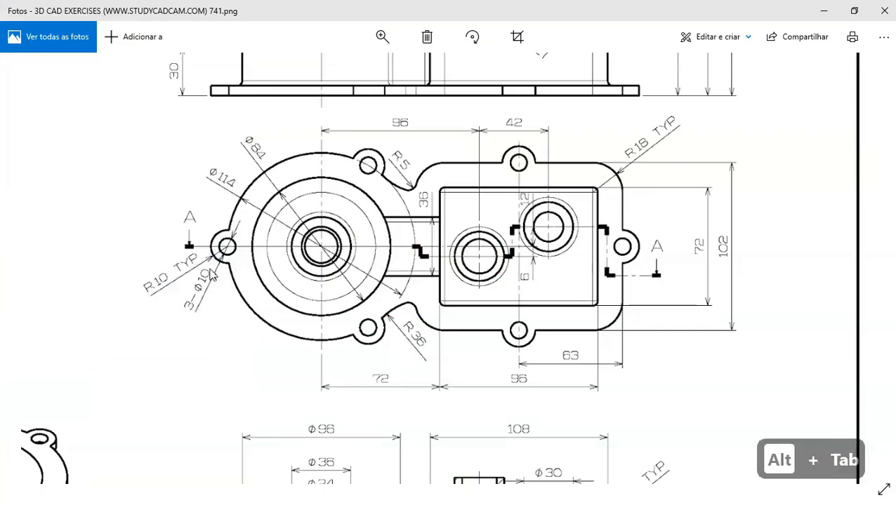
key("alt+Tab")
type("10")
key("Return")
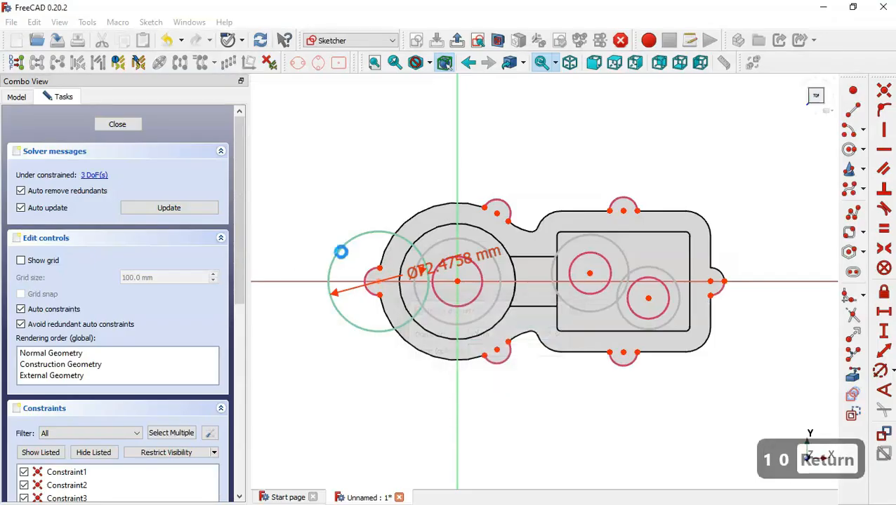
scroll(396, 263, "up", 2)
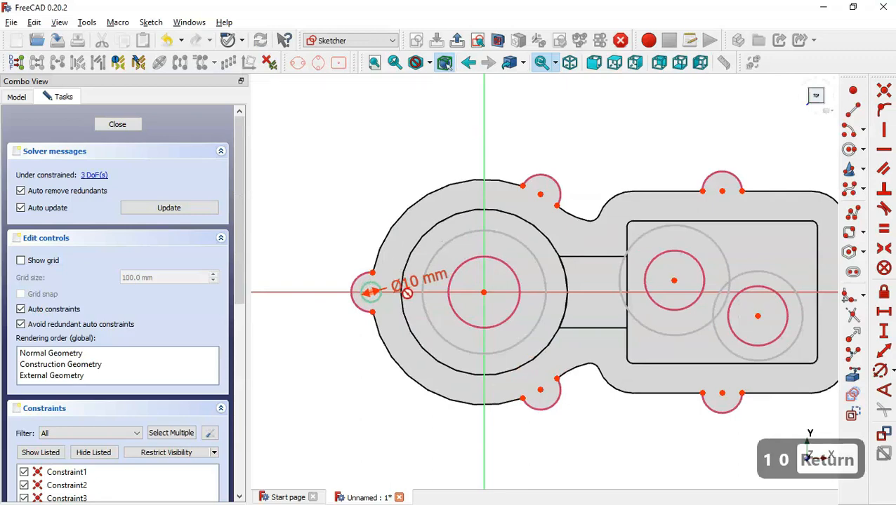
key("Escape")
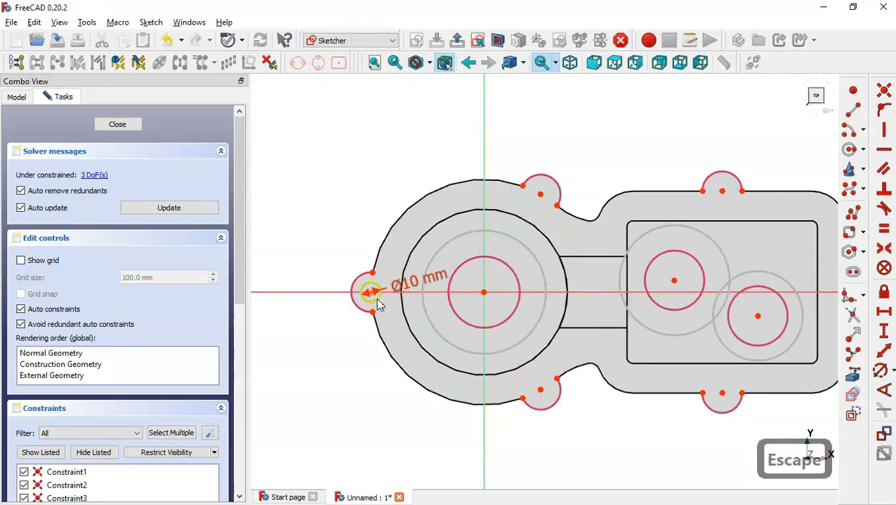
Clone the Ø10 mm hole onto the top-left, top-right, bottom-left, bottom-right and right lugs
left_click(376, 299)
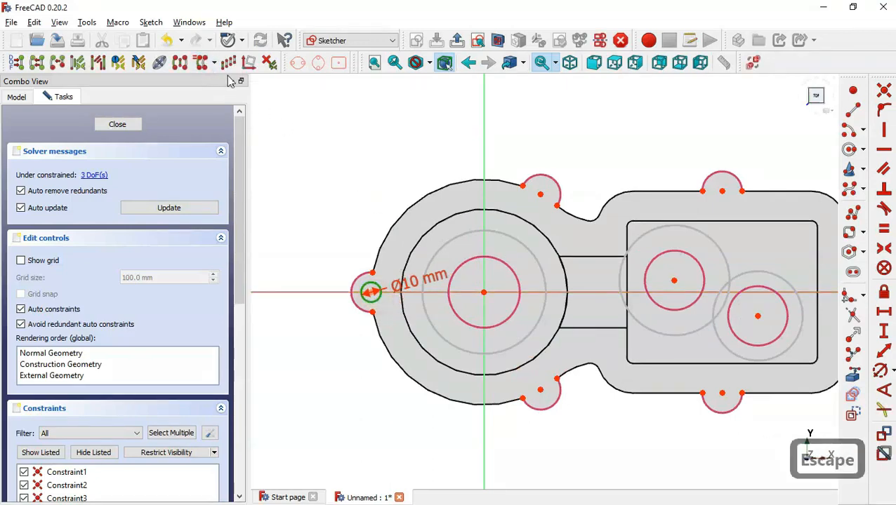
left_click(202, 65)
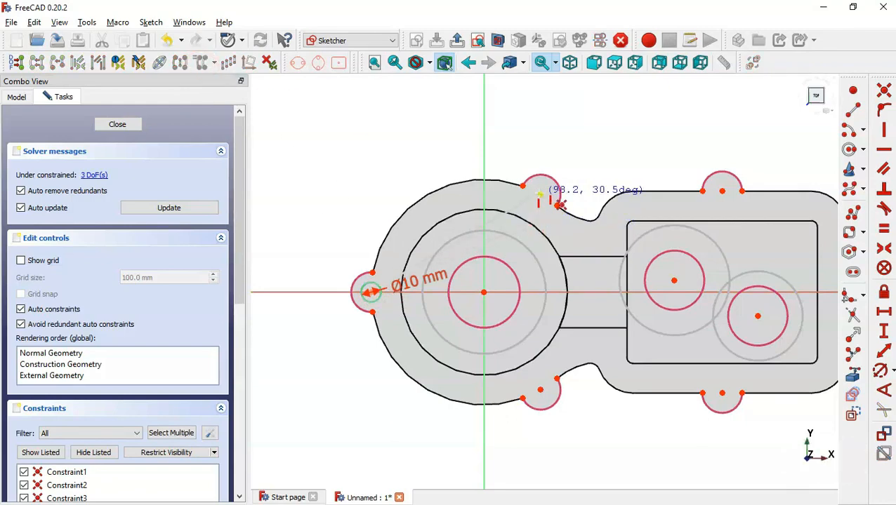
left_click(540, 196)
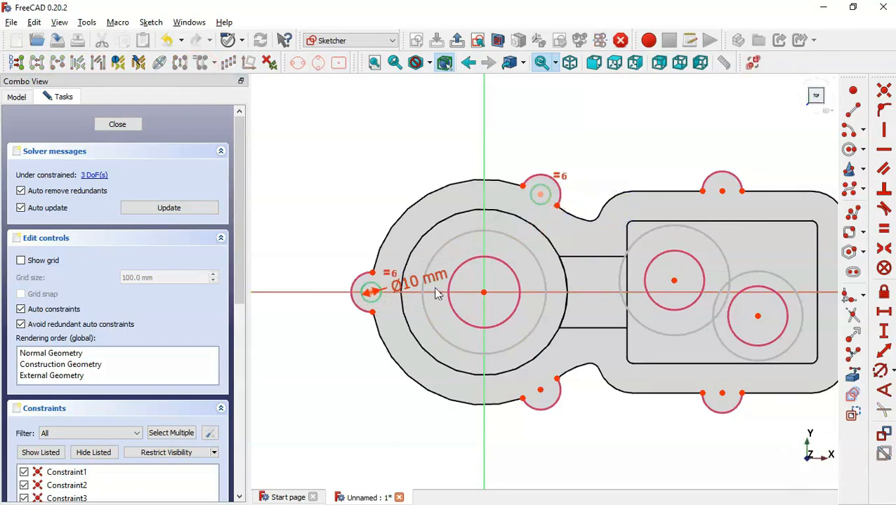
left_click(370, 292)
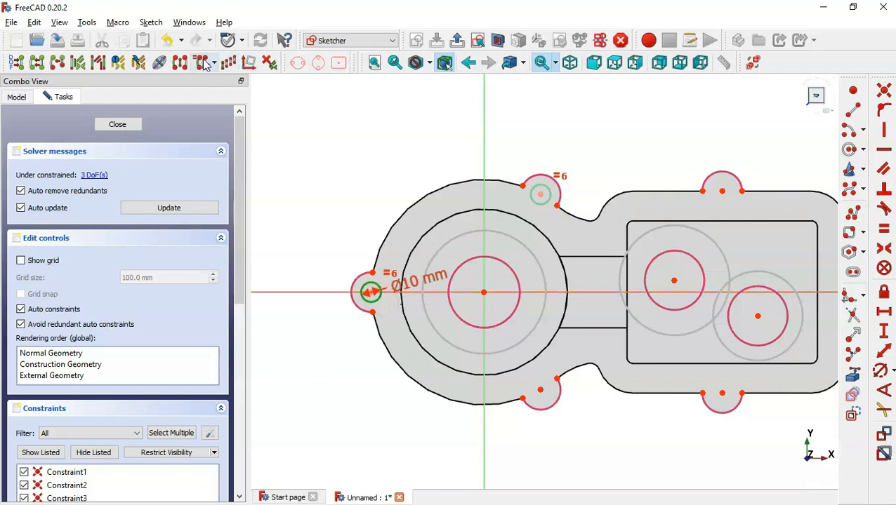
left_click(721, 190)
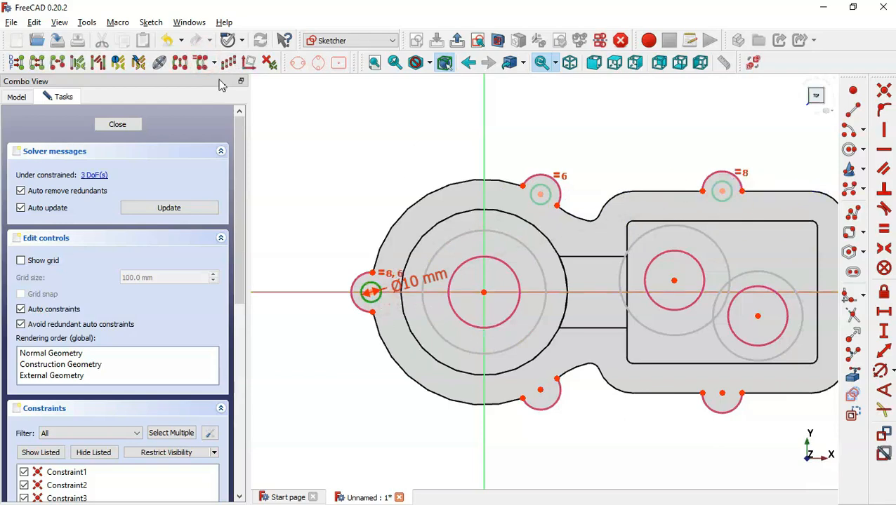
left_click(538, 382)
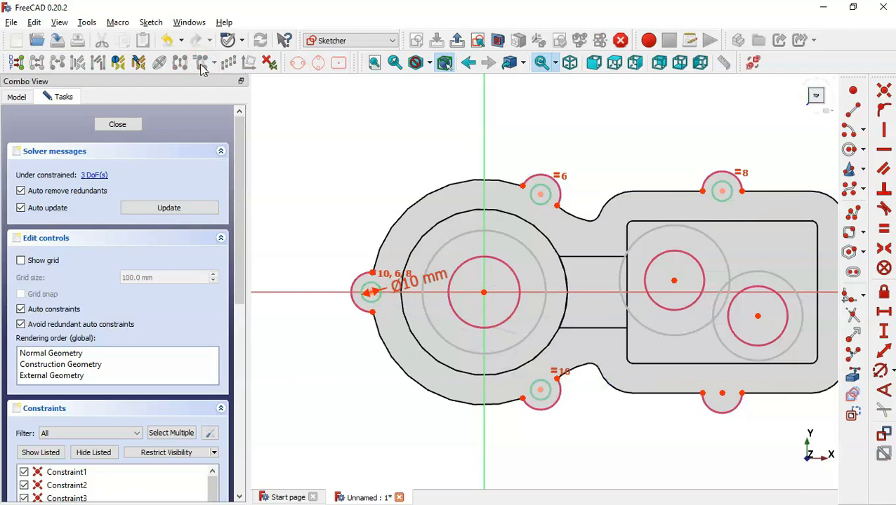
scroll(337, 233, "down", 3)
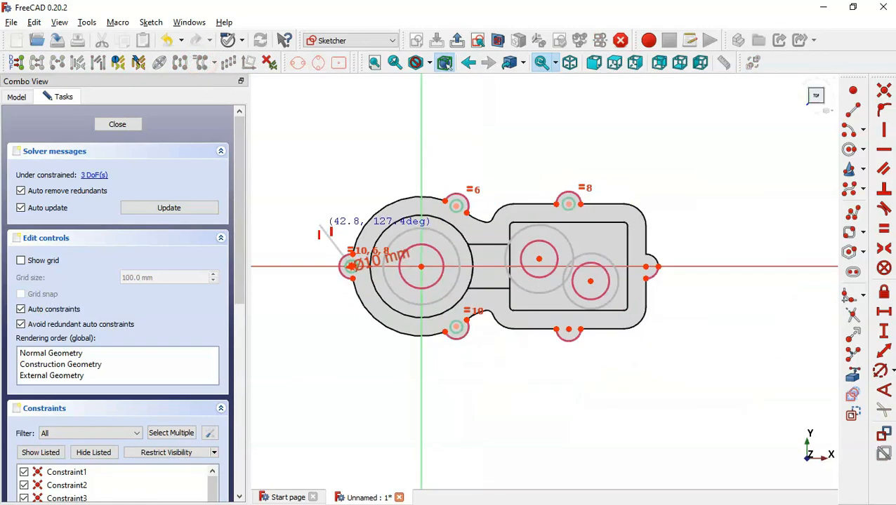
left_click(570, 332)
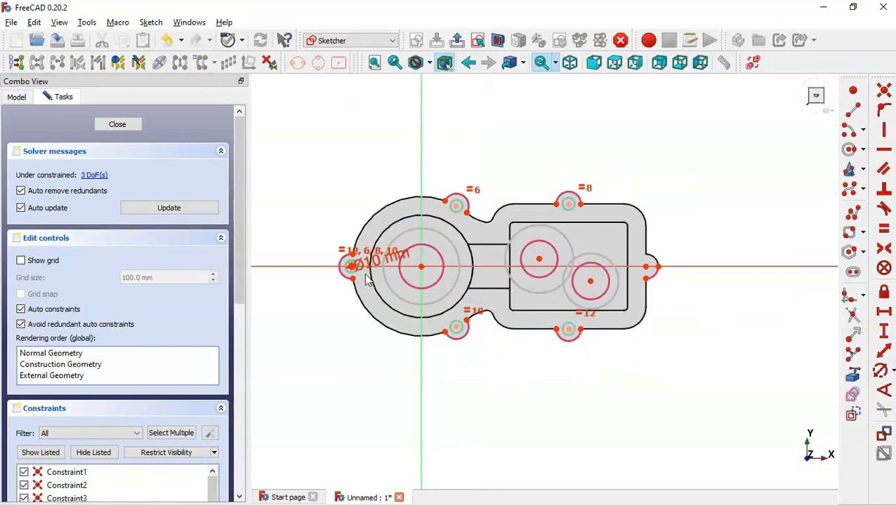
left_click(200, 64)
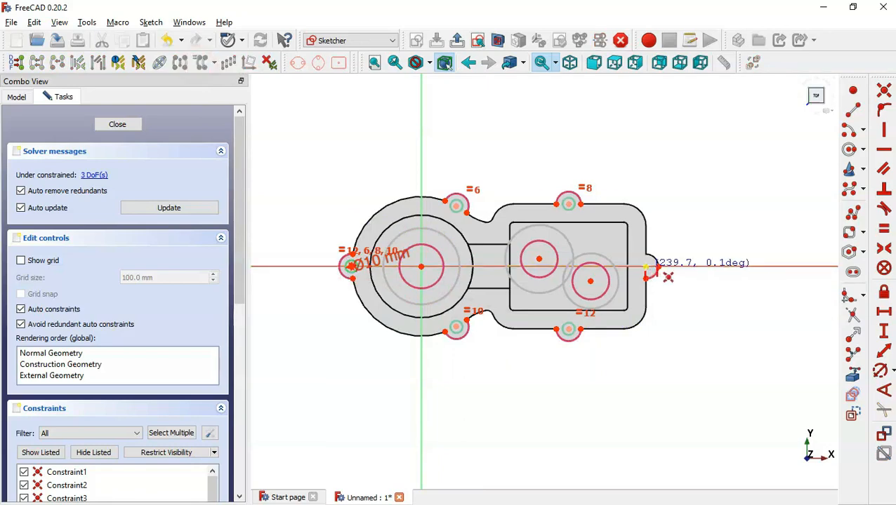
left_click(647, 268)
scroll(385, 254, "up", 2)
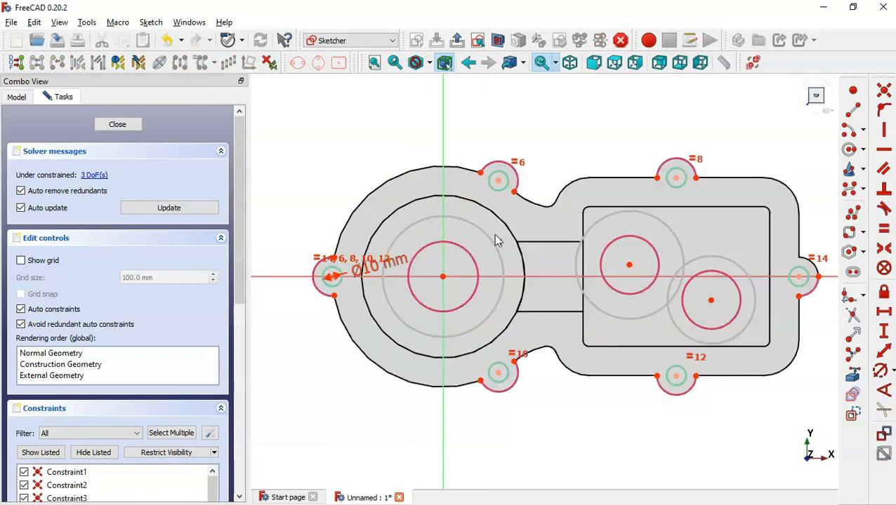
scroll(495, 241, "down", 1)
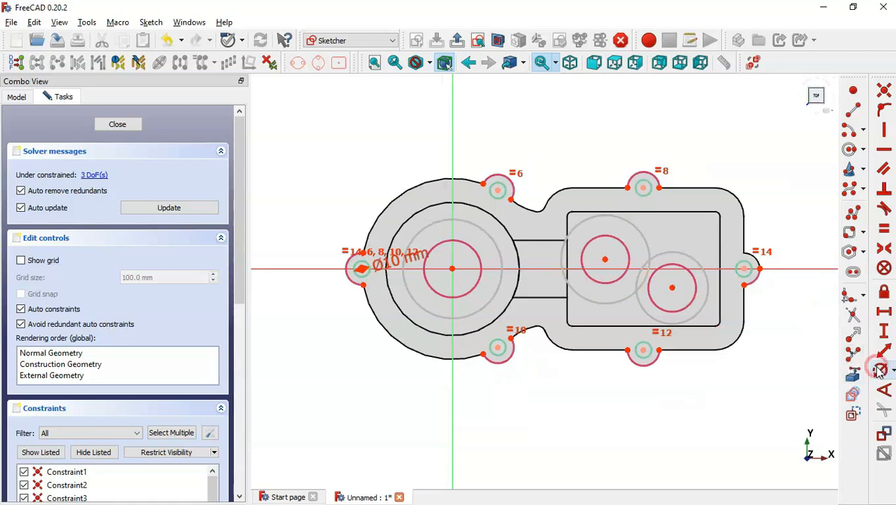
left_click(879, 370)
Dimension the circle at the main bore centre to 20 mm diameter
left_click(499, 247)
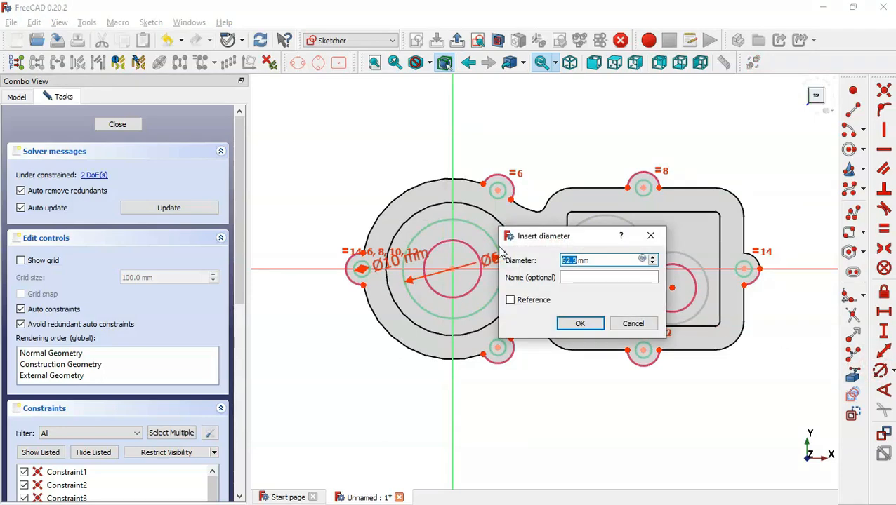
key("alt+Tab")
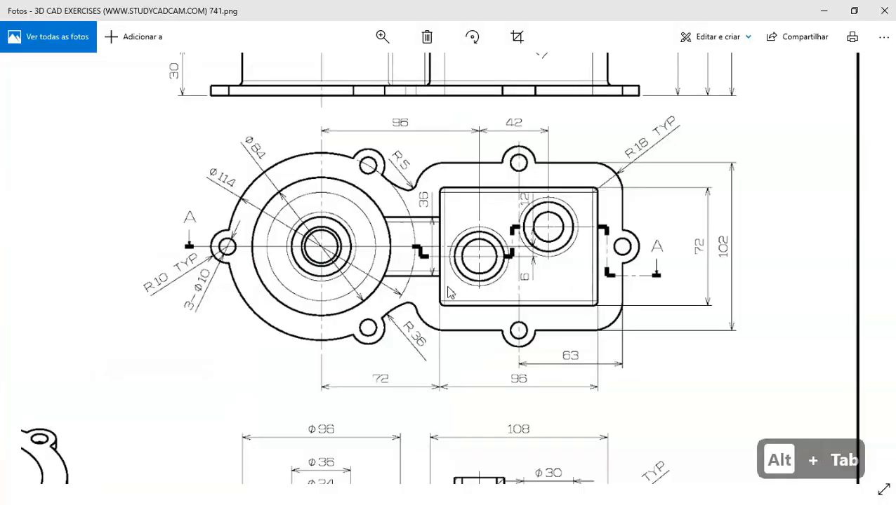
key("Down")
key("Down")
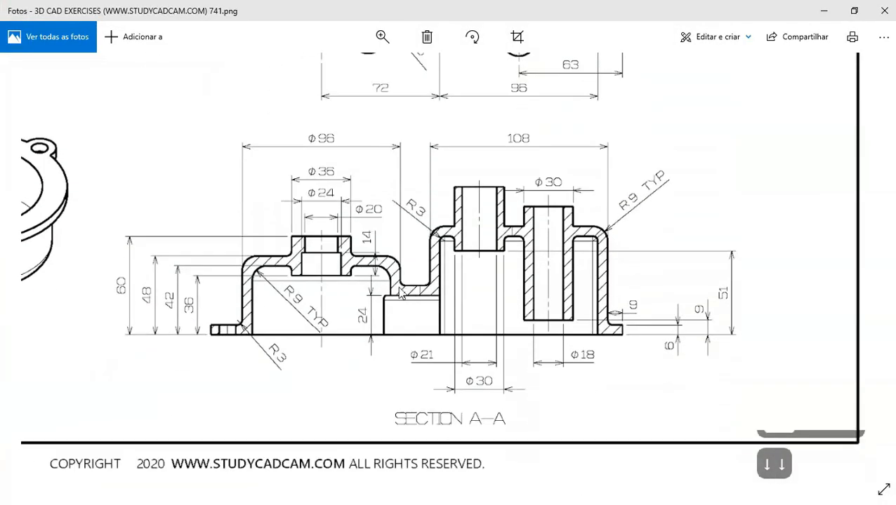
mouse_move(321, 267)
left_mouse_down()
mouse_move(360, 265)
mouse_move(444, 218)
left_mouse_up()
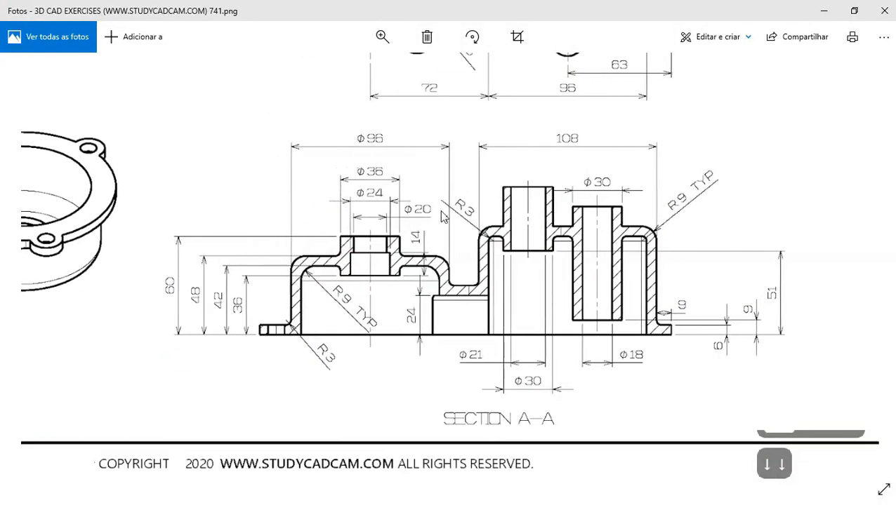
key("alt+Tab")
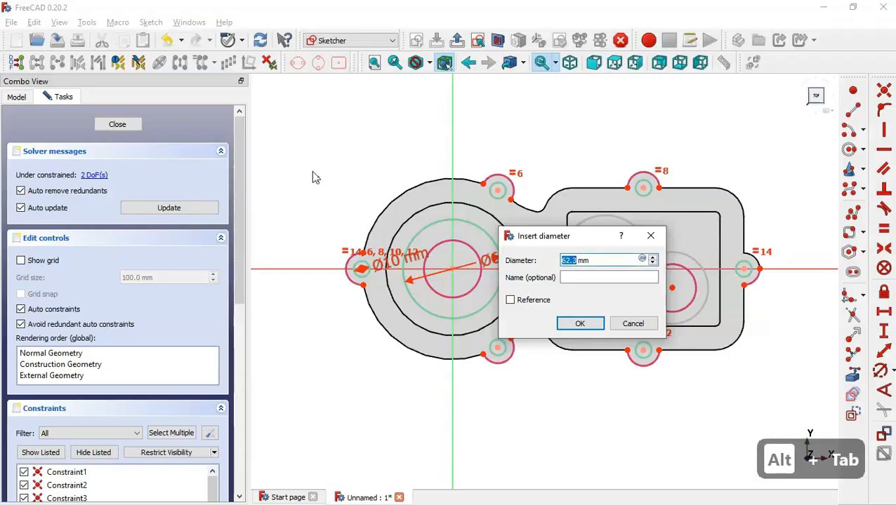
type("20")
key("Return")
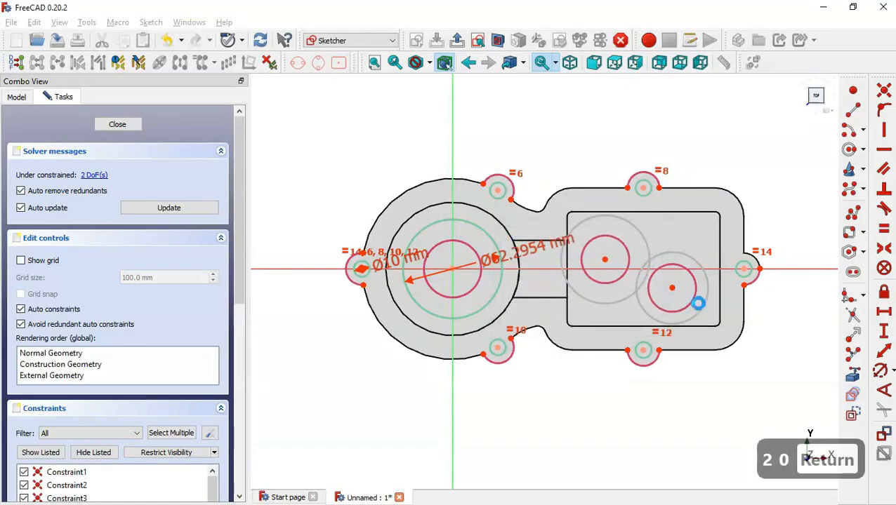
Set the upper boss circle to Ø21 mm and the lower-right circle to Ø18 mm, then close the sketch
left_click(648, 243)
key("alt+Tab")
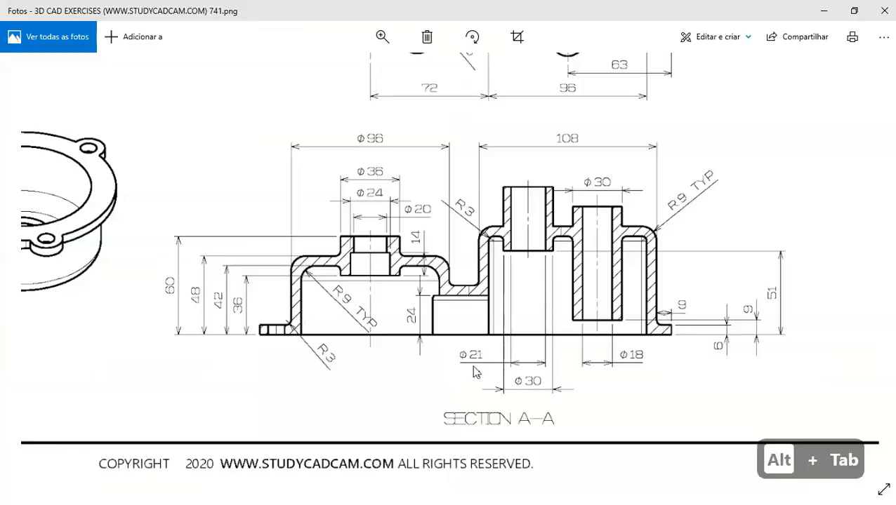
key("alt+Tab")
type("21")
key("Return")
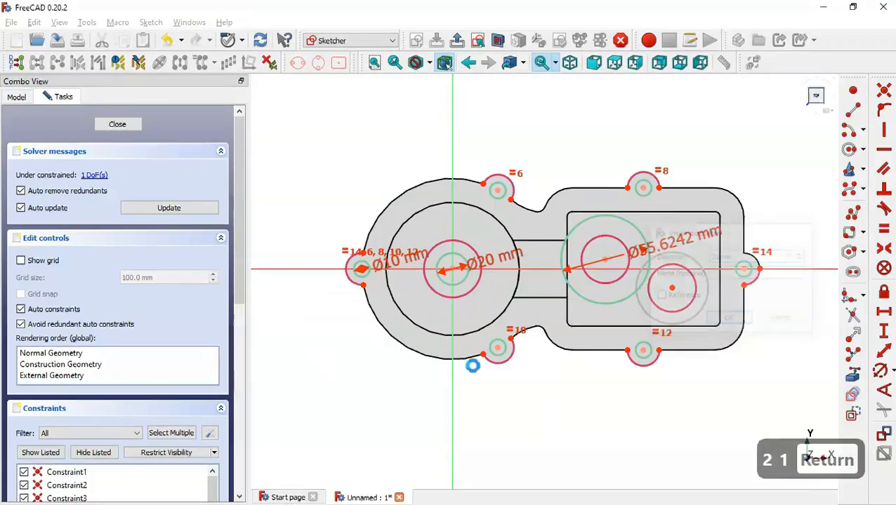
left_click(706, 291)
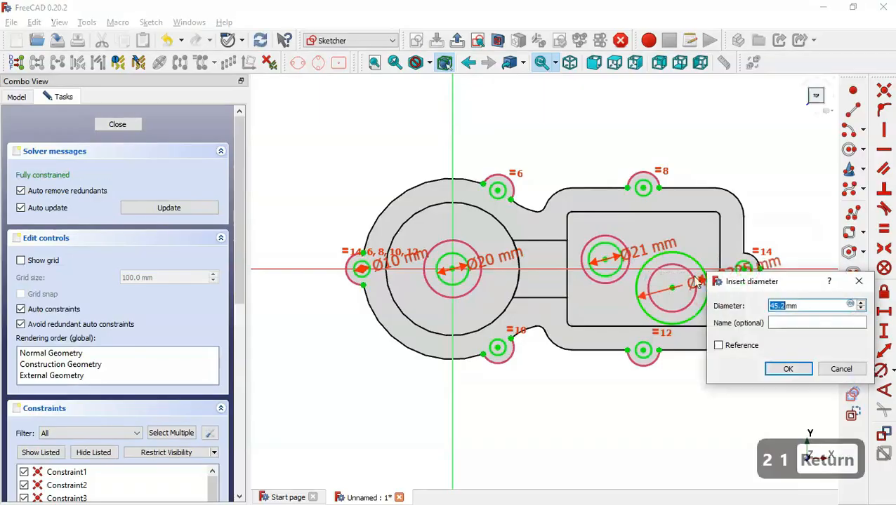
key("alt+Tab")
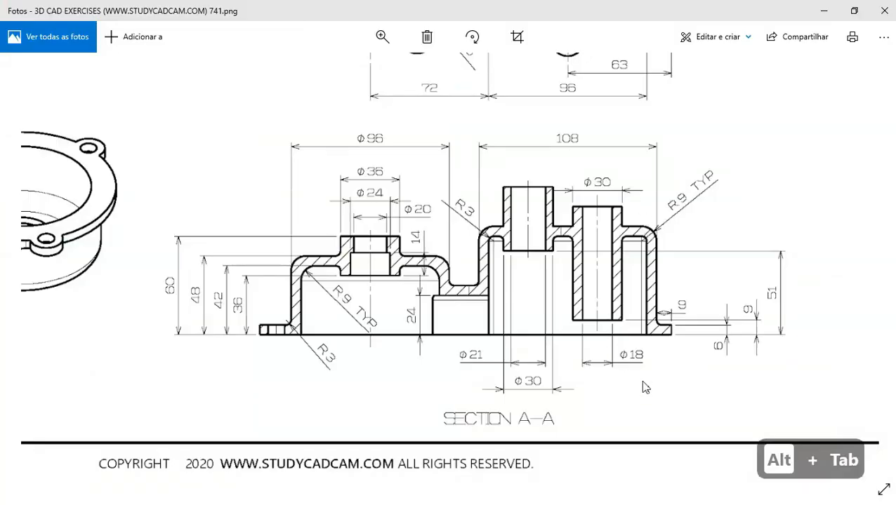
key("alt+Tab")
type("18")
key("Return")
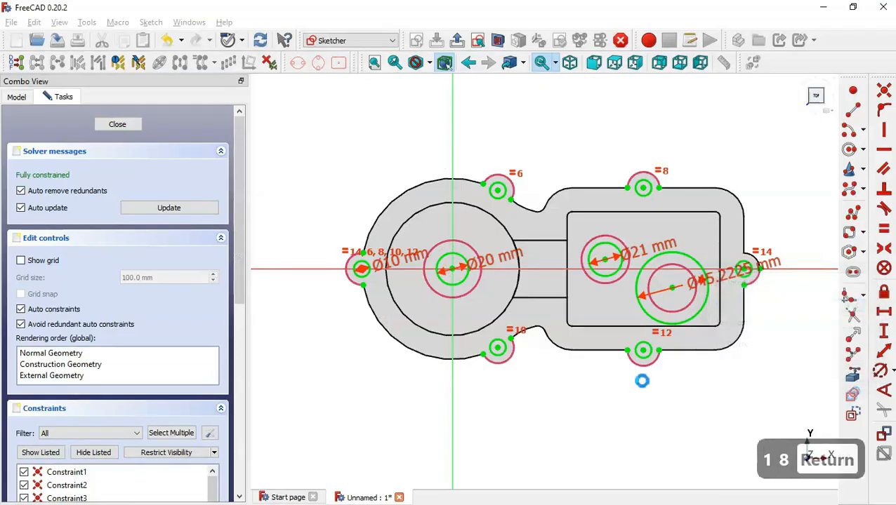
left_click(458, 41)
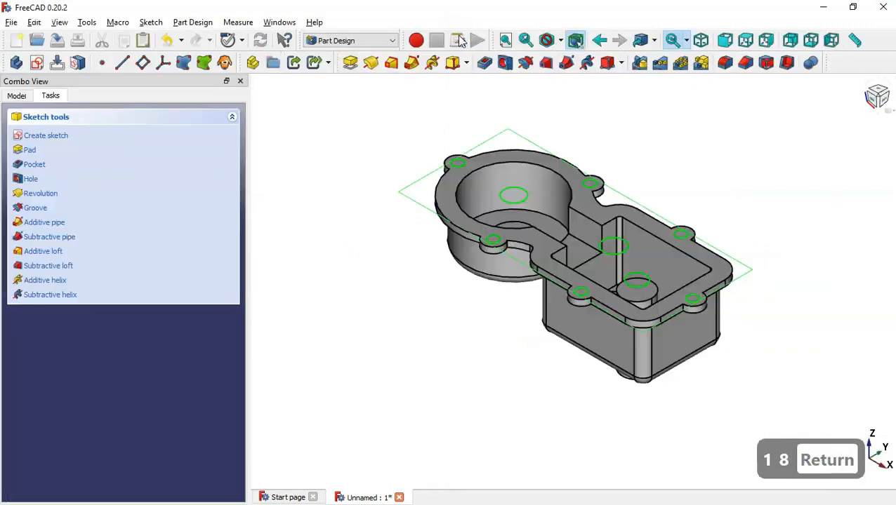
Pocket the hole sketch with type Through all, then select the round inner boss face
left_click(485, 63)
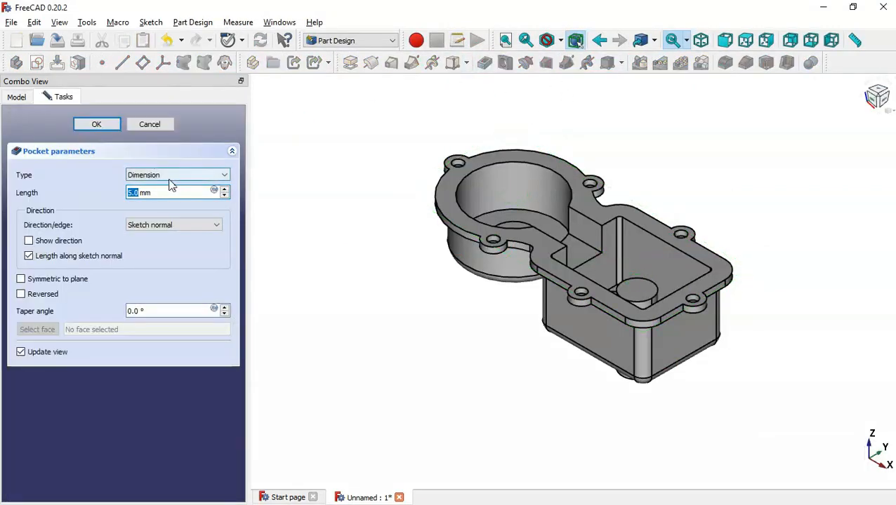
left_click(177, 179)
left_click(173, 194)
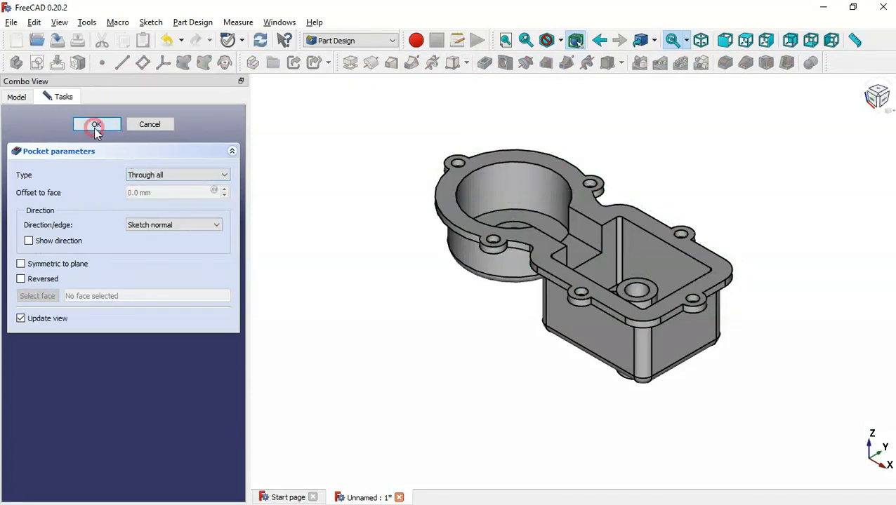
left_click(96, 127)
middle_click_drag(683, 188, 703, 234)
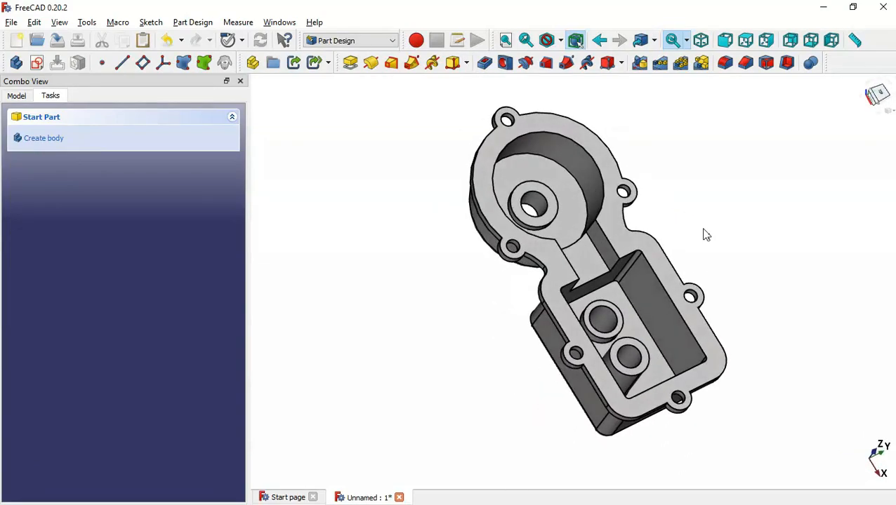
left_click(553, 209)
On the boss face, sketch a circle centred on the origin with a 24 mm diameter and close it
left_click(40, 66)
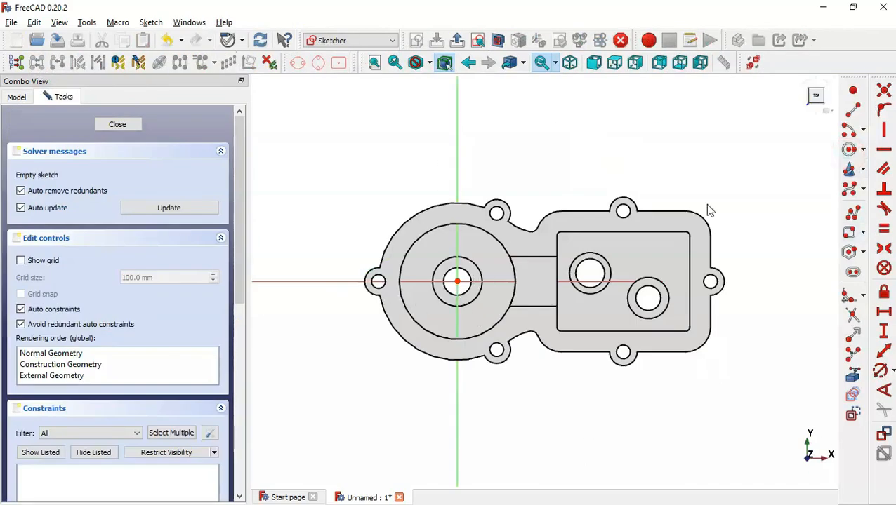
left_click(850, 149)
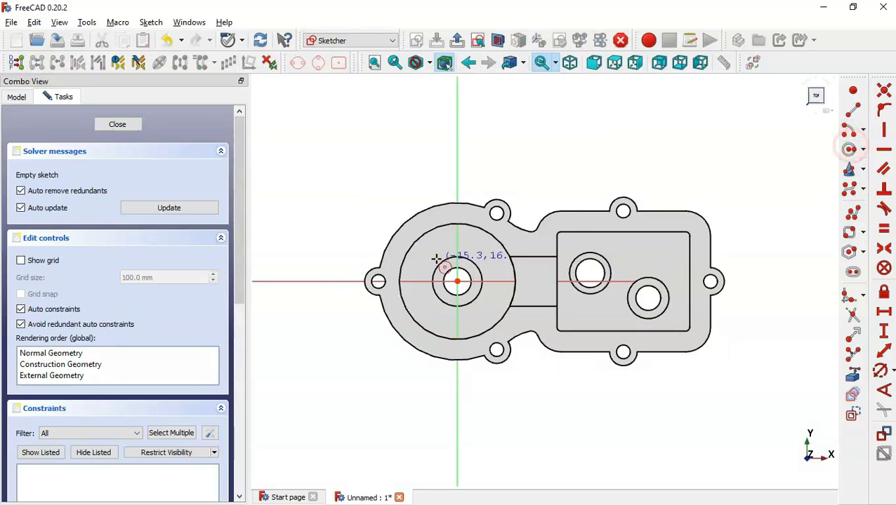
left_click(458, 281)
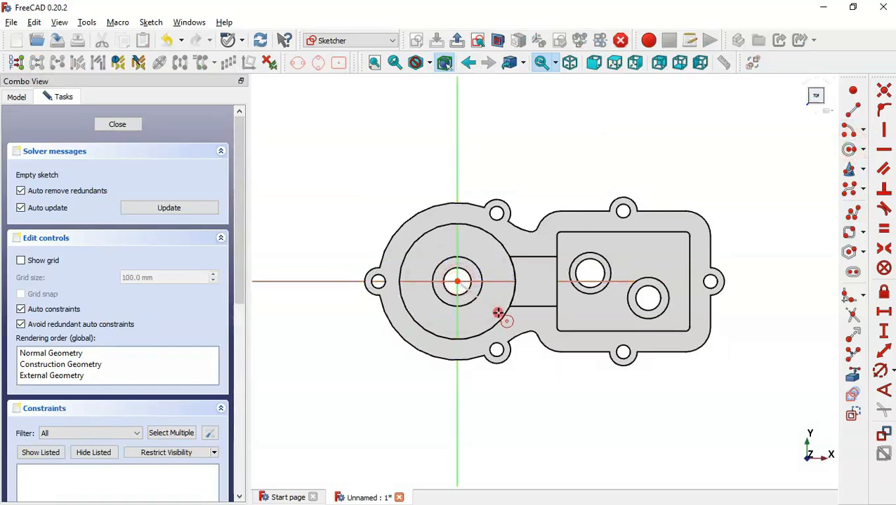
left_click(501, 315)
left_click(882, 370)
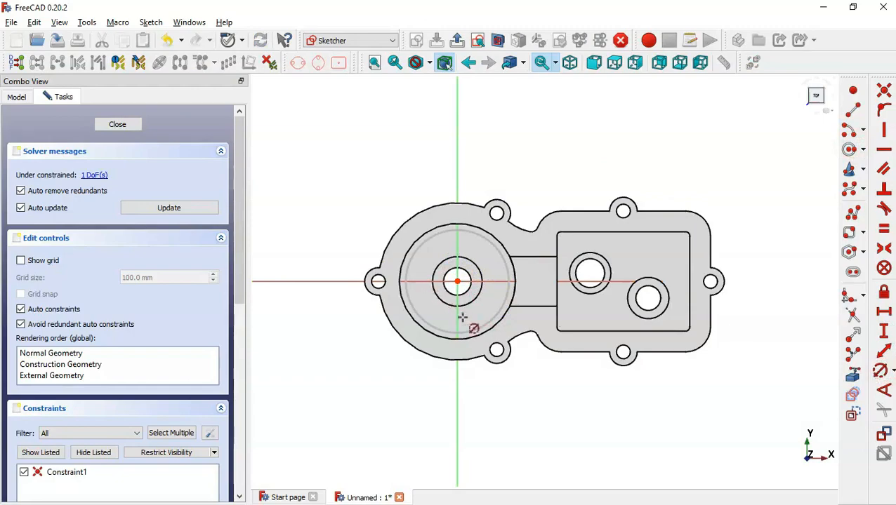
left_click(482, 334)
key("alt+Tab")
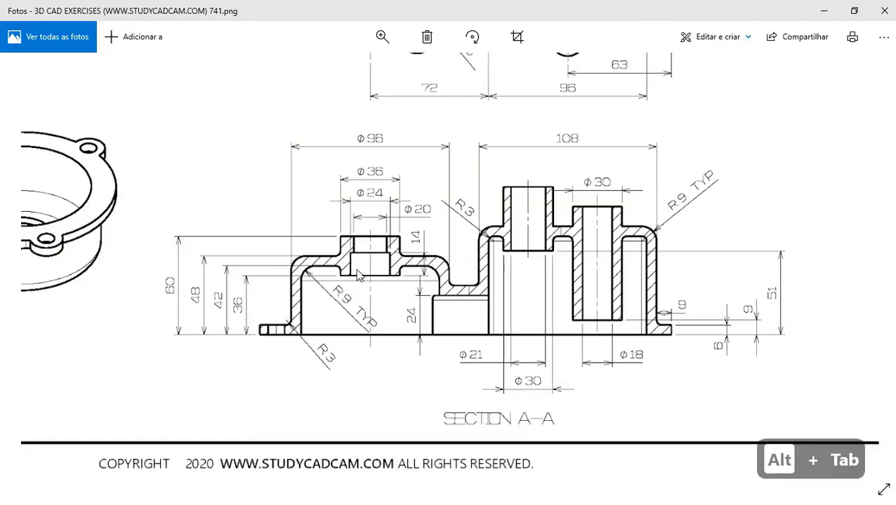
key("alt+Tab")
type("24")
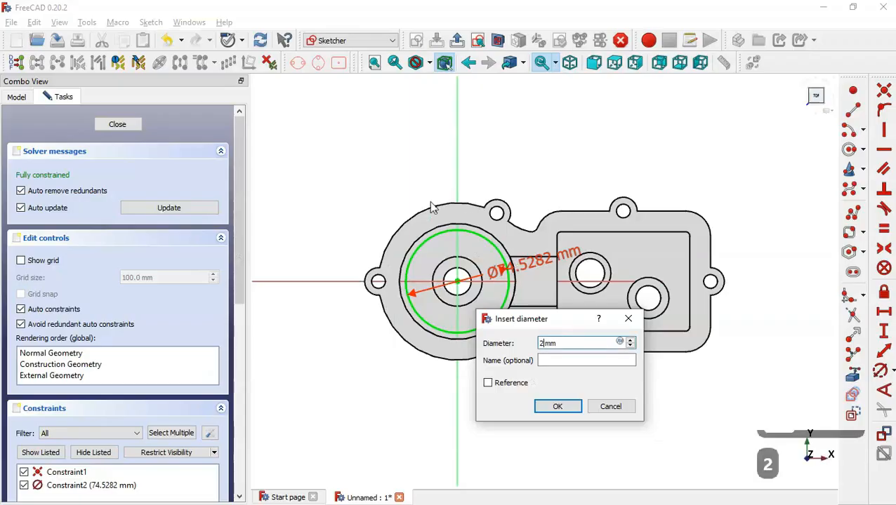
key("Return")
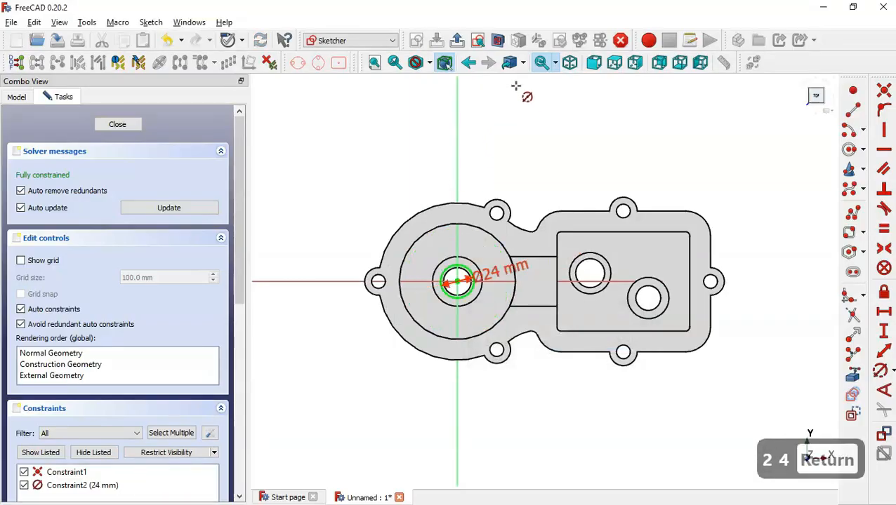
left_click(456, 40)
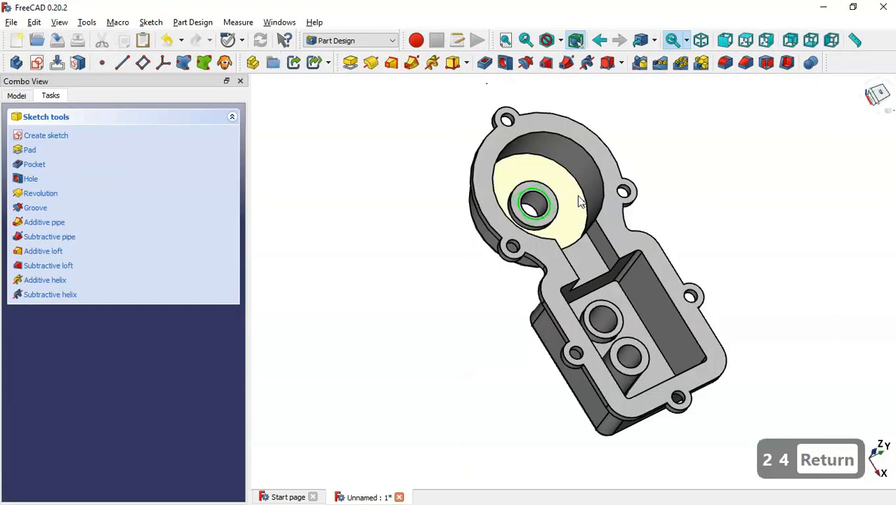
Pocket the Ø24 mm circle 14 mm deep into the boss and reset to the default view
left_click(486, 62)
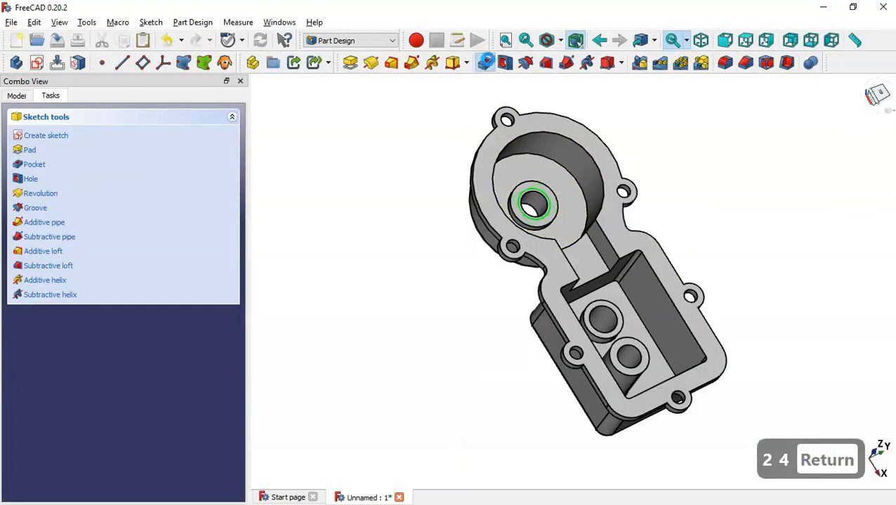
key("alt+Tab")
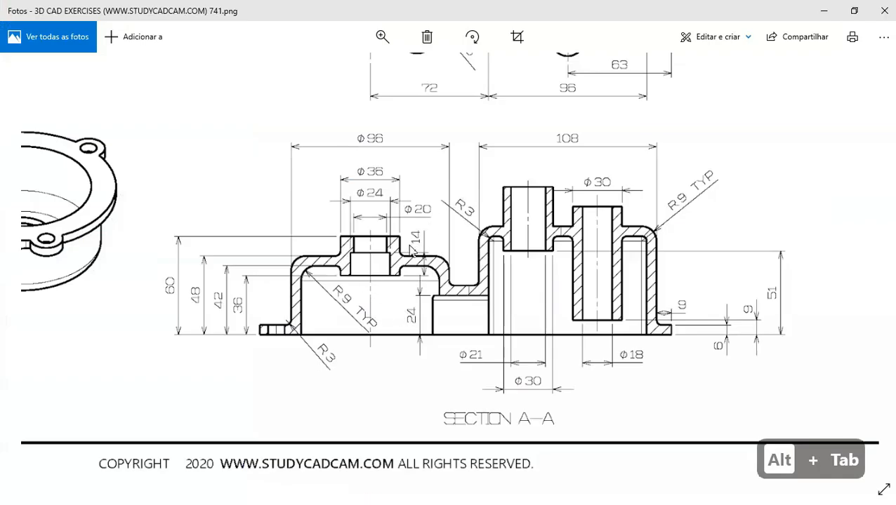
key("alt+Tab")
type("14")
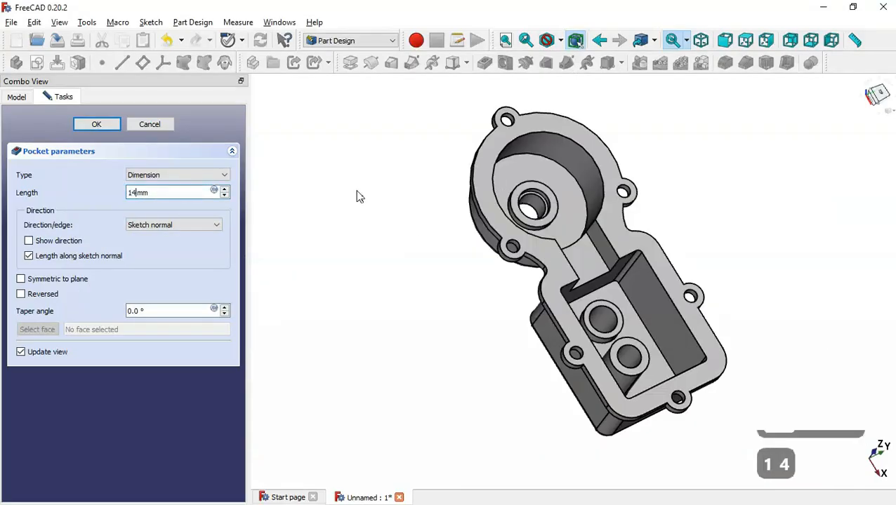
key("Return")
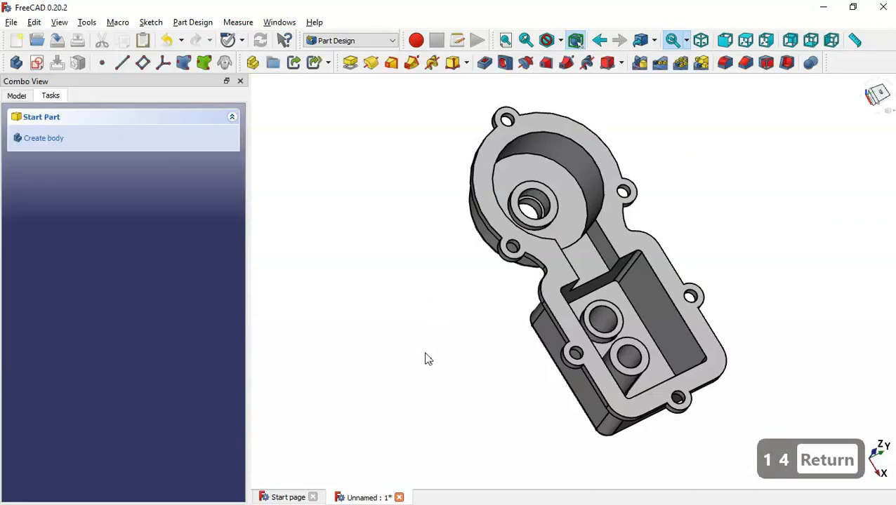
middle_click_drag(426, 354, 457, 363)
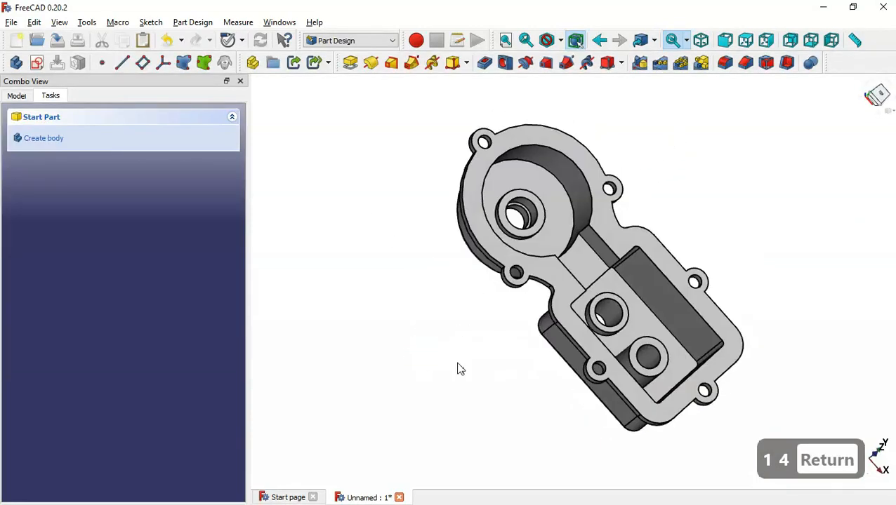
key("Home")
key("alt+Tab")
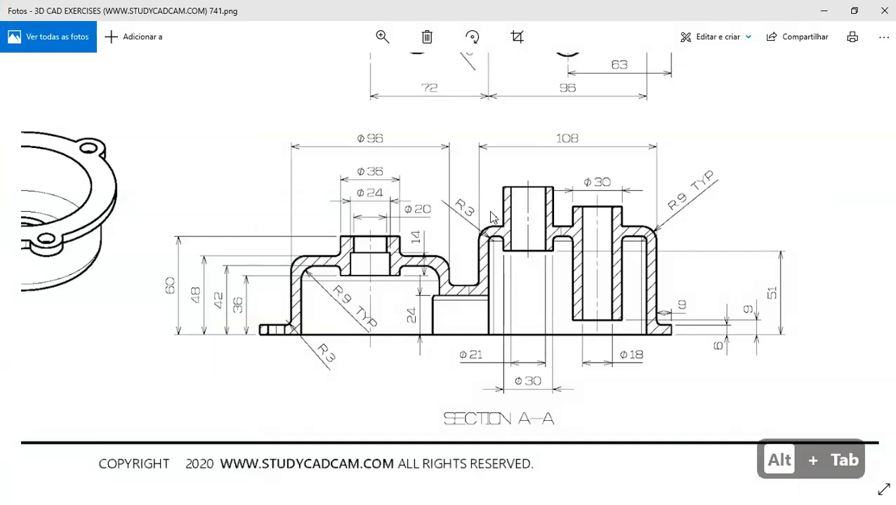
key("alt+Tab")
key("Home")
Start a 3 mm fillet on the pocket's bottom face
middle_click_drag(666, 196, 653, 255)
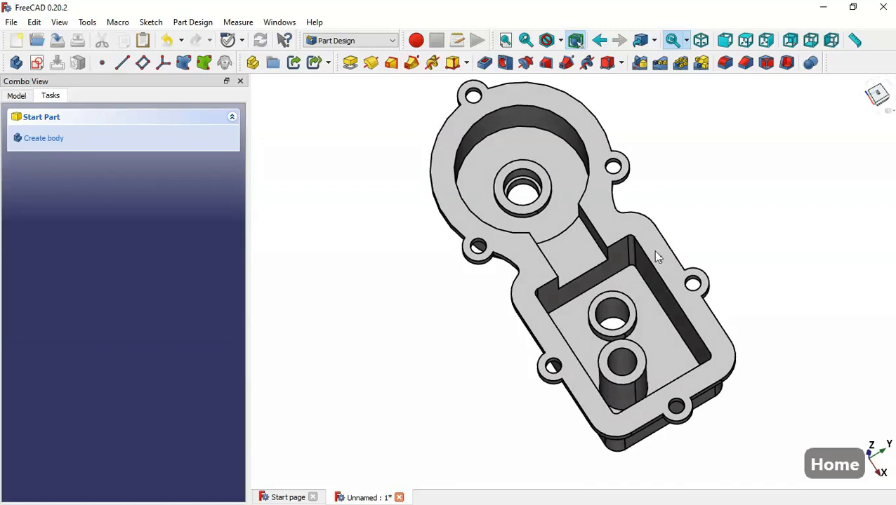
left_click(644, 335)
left_click(726, 64)
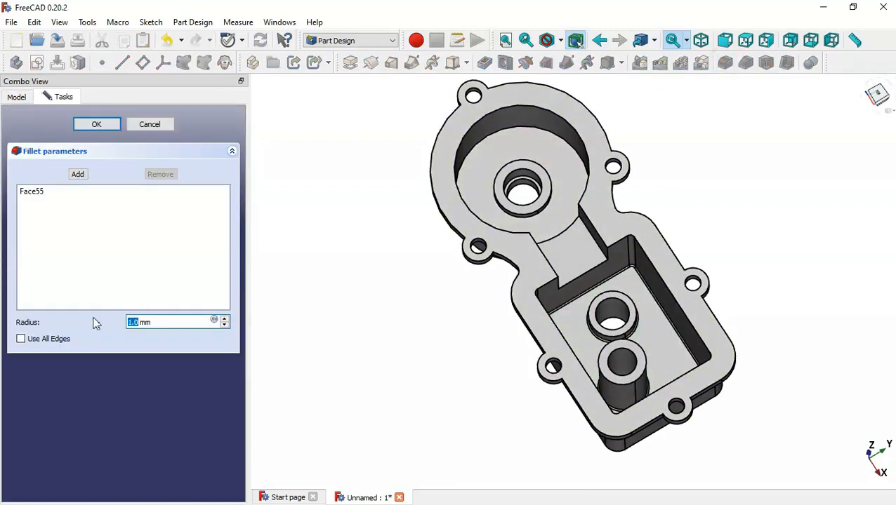
type("3")
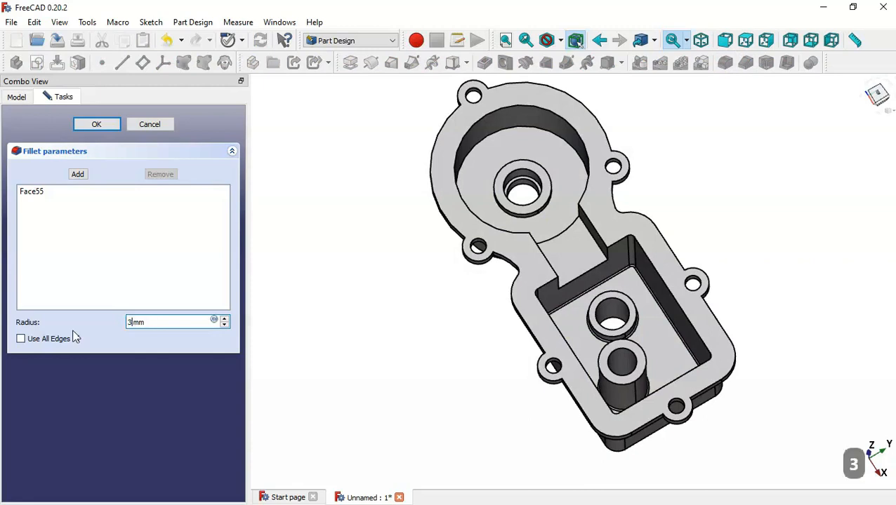
Add the first rib edges, seen from the outer side and below, to the fillet
left_click(78, 175)
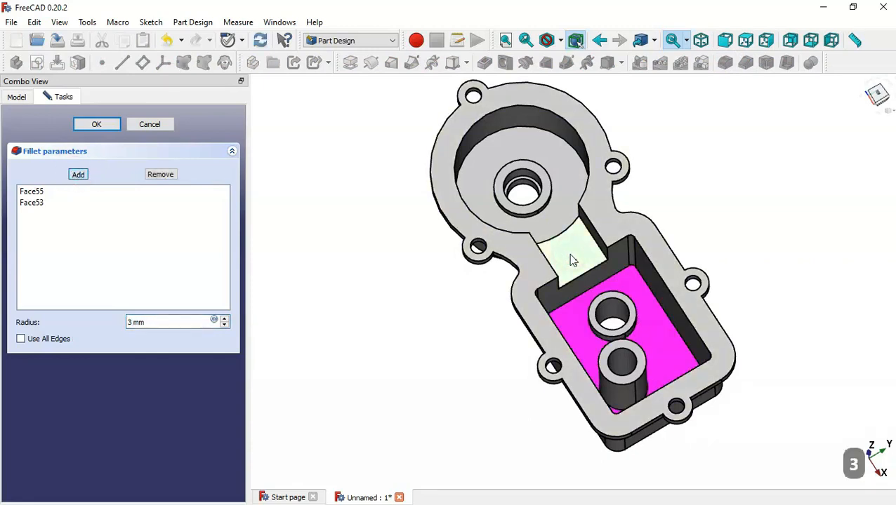
middle_click_drag(441, 390, 582, 250)
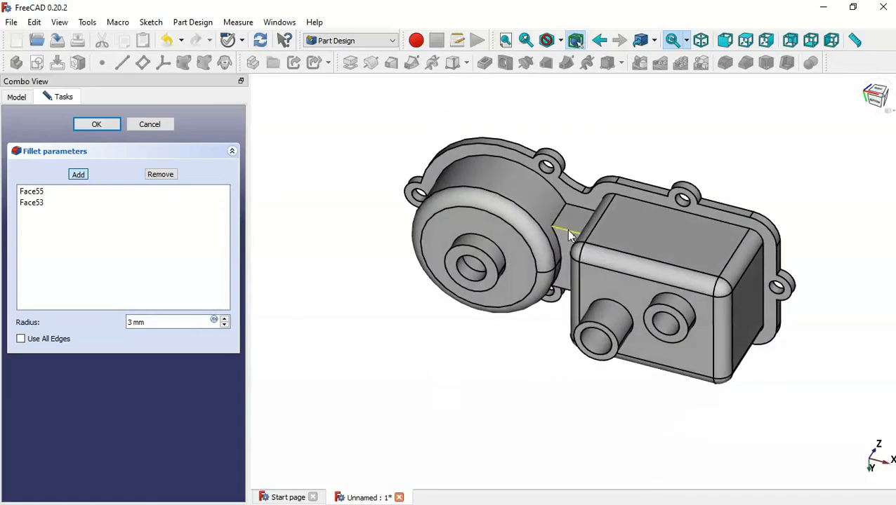
scroll(569, 237, "up", 5)
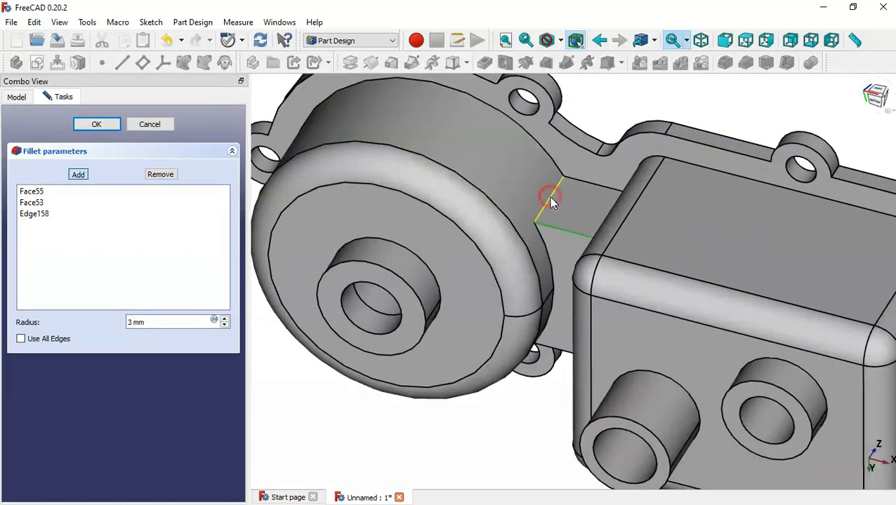
left_click(550, 199)
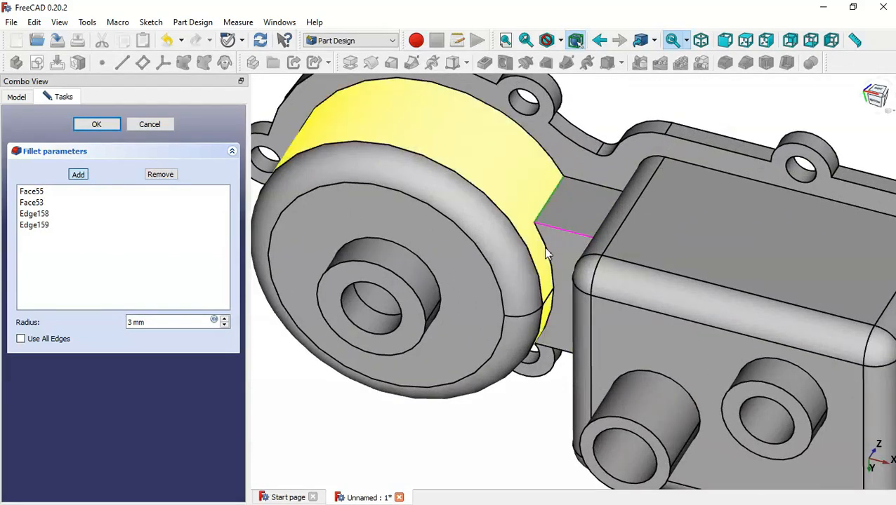
left_click(544, 246)
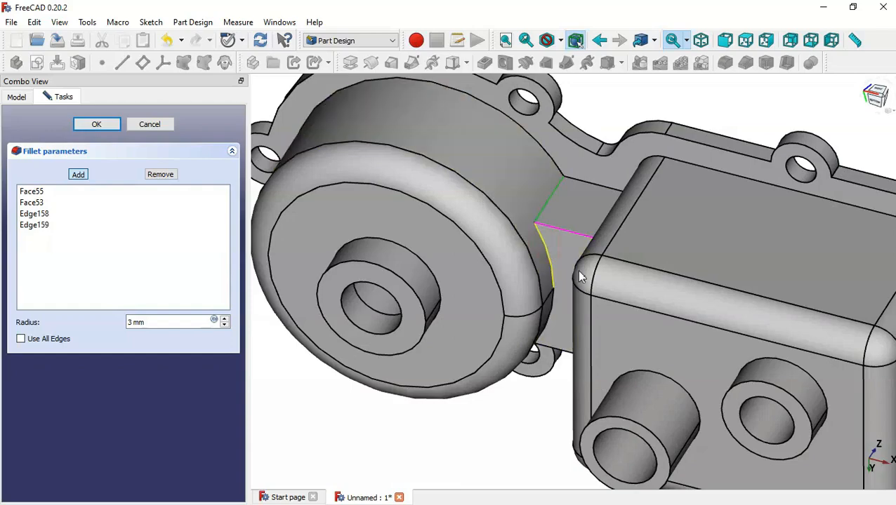
middle_click_drag(544, 245, 735, 322)
scroll(590, 218, "up", 5)
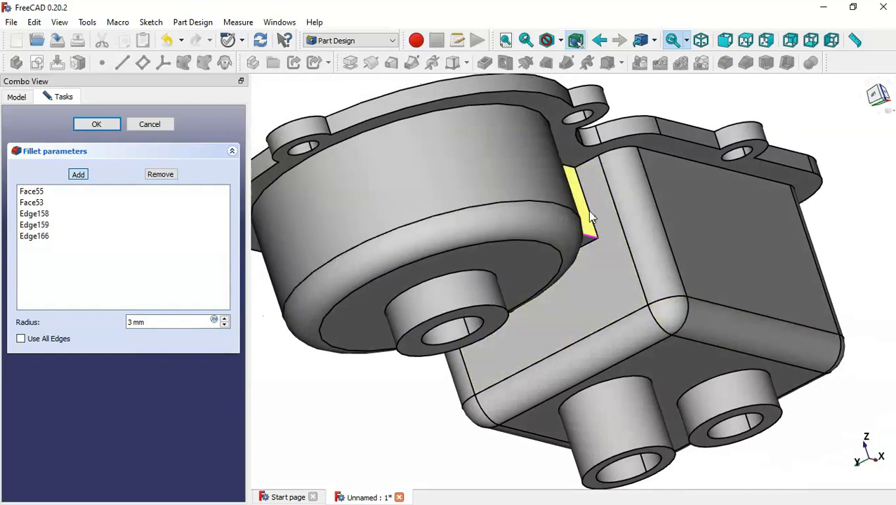
left_click(593, 225)
scroll(593, 225, "down", 7)
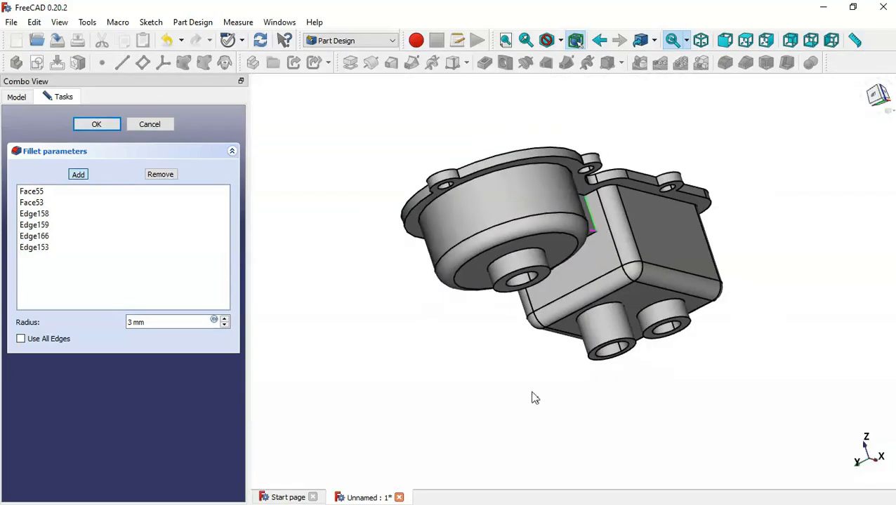
Add the rib's vertical, top and remaining side edges to the fillet
middle_click_drag(532, 398, 625, 265)
scroll(537, 315, "up", 5)
left_click(506, 299)
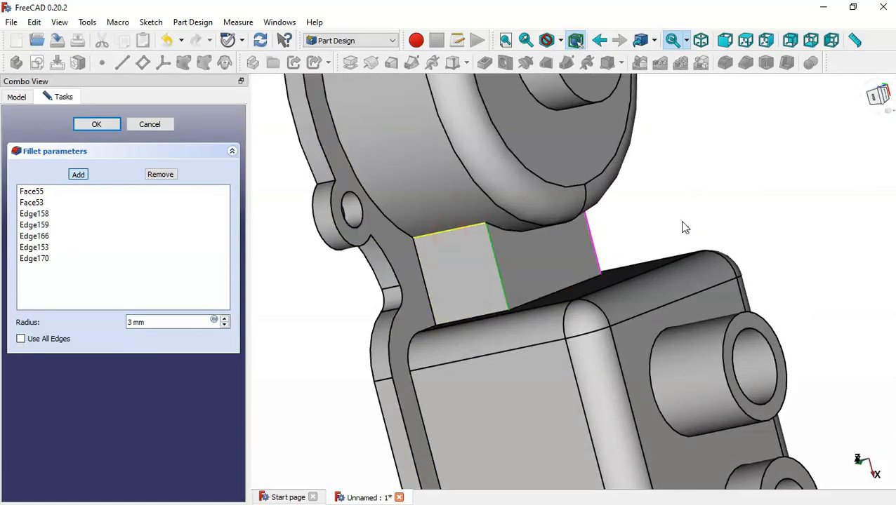
left_click(456, 229)
scroll(685, 228, "down", 3)
middle_click_drag(768, 194, 705, 250)
scroll(596, 286, "up", 5)
scroll(624, 236, "up", 3)
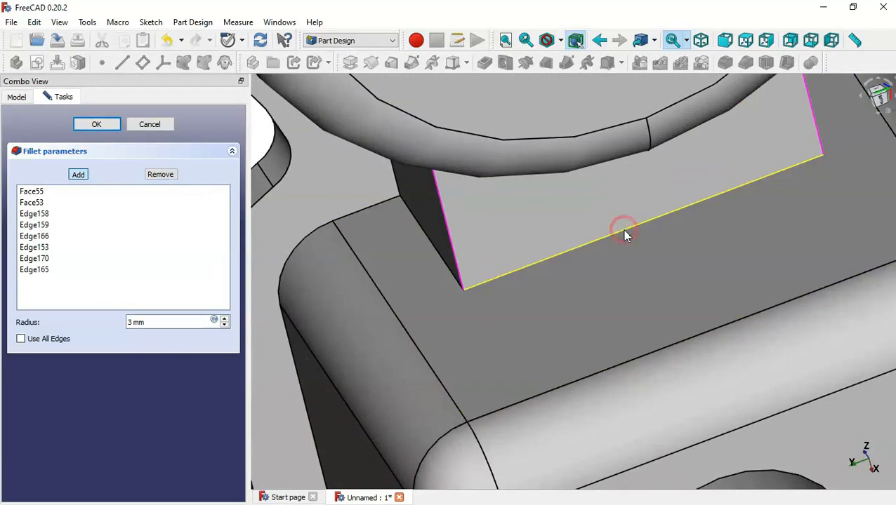
left_click(624, 235)
Add the rib's bottom edge and apply the 3 mm fillet
left_click(78, 174)
scroll(560, 286, "down", 3)
middle_click_drag(560, 286, 421, 330)
left_click(79, 174)
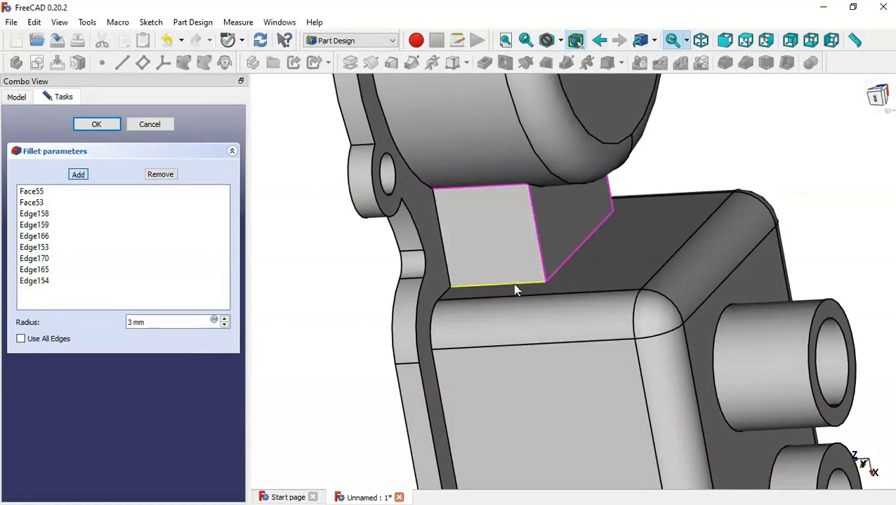
left_click(520, 283)
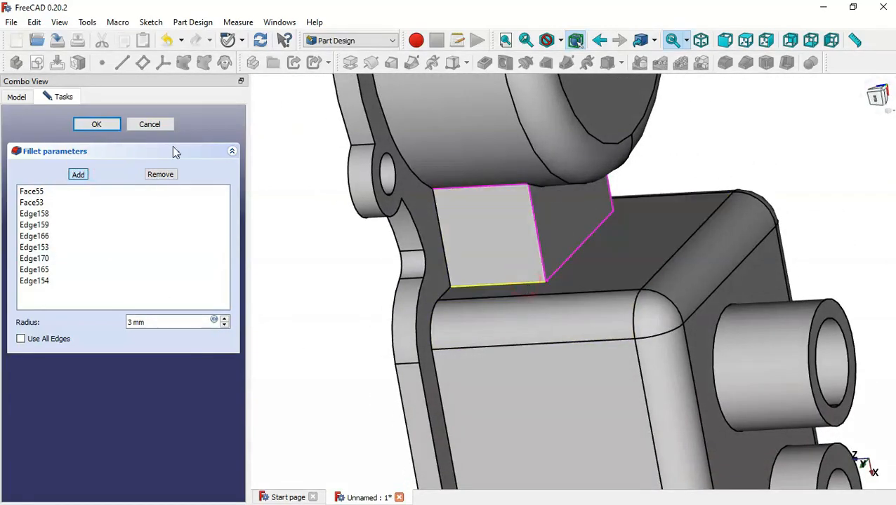
left_click(96, 125)
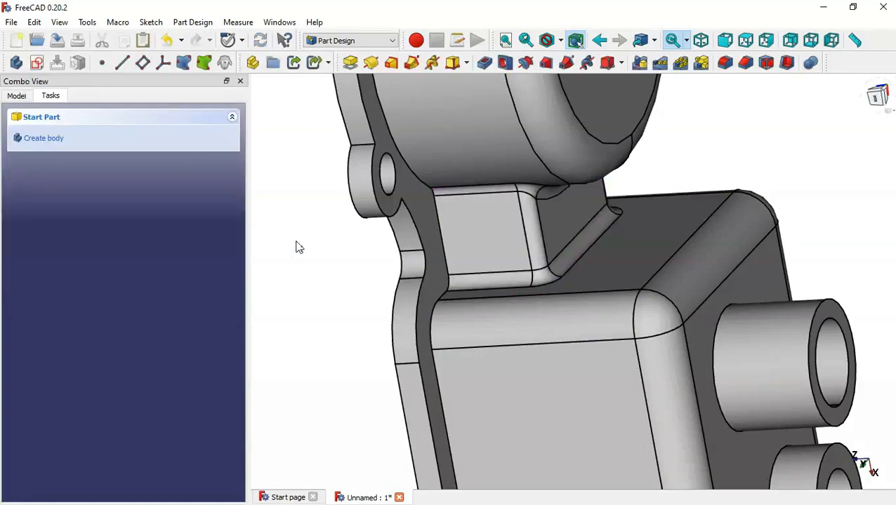
Inspect the filleted rib and compare it against the reference drawing
key("Home")
middle_click_drag(450, 340, 543, 360)
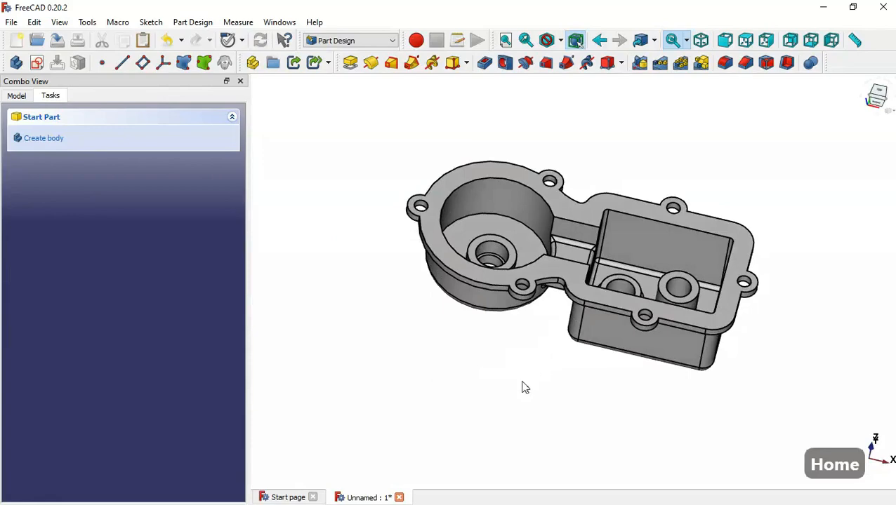
key("alt+Tab")
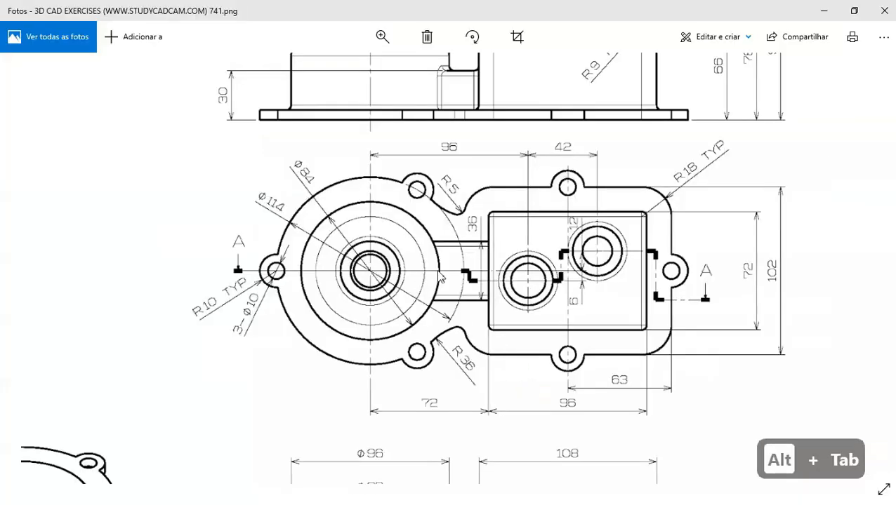
scroll(438, 276, "down", 5)
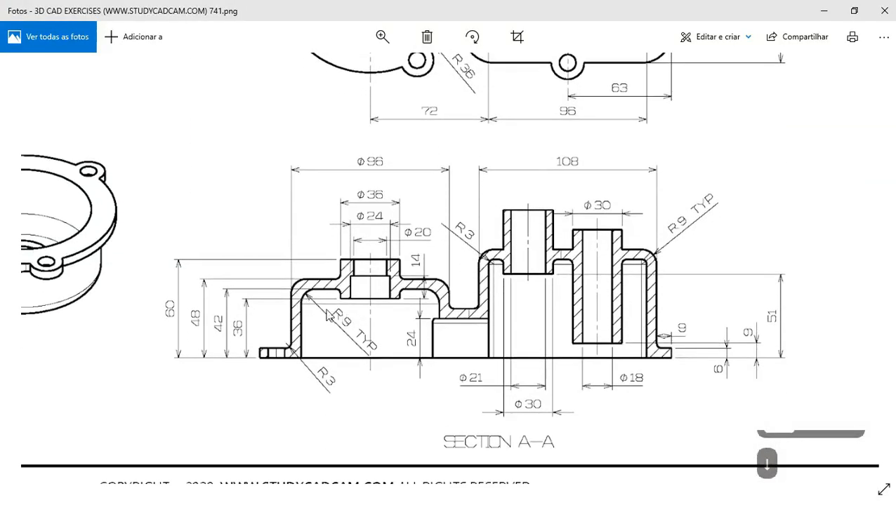
key("alt+Tab")
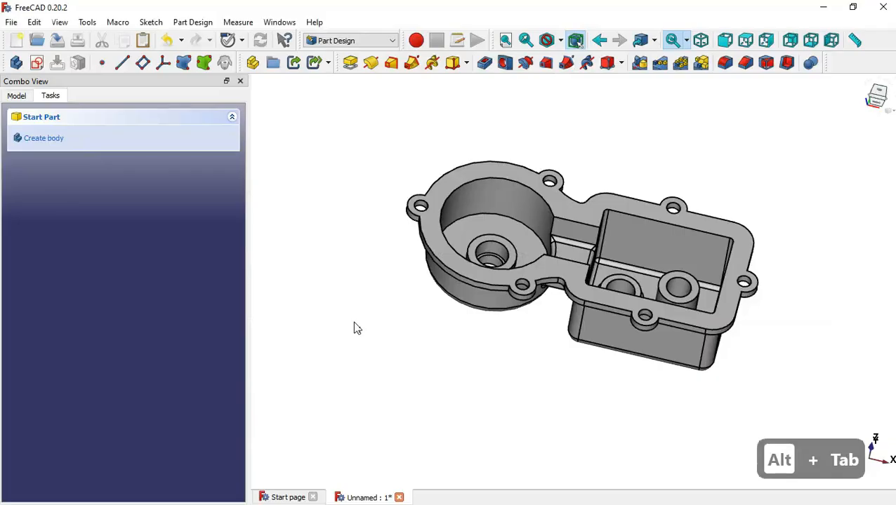
Start a 9 mm fillet on the round cavity's floor face
left_click(525, 235)
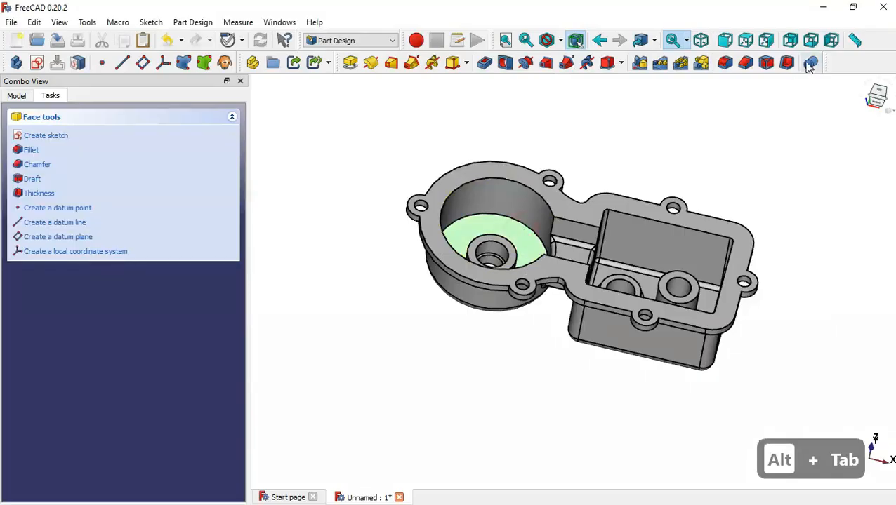
left_click(725, 64)
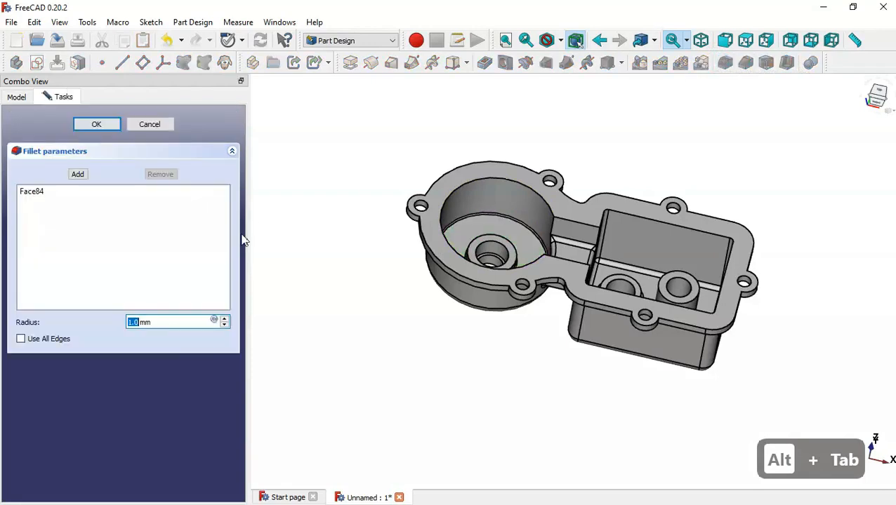
type("9")
left_click(247, 372)
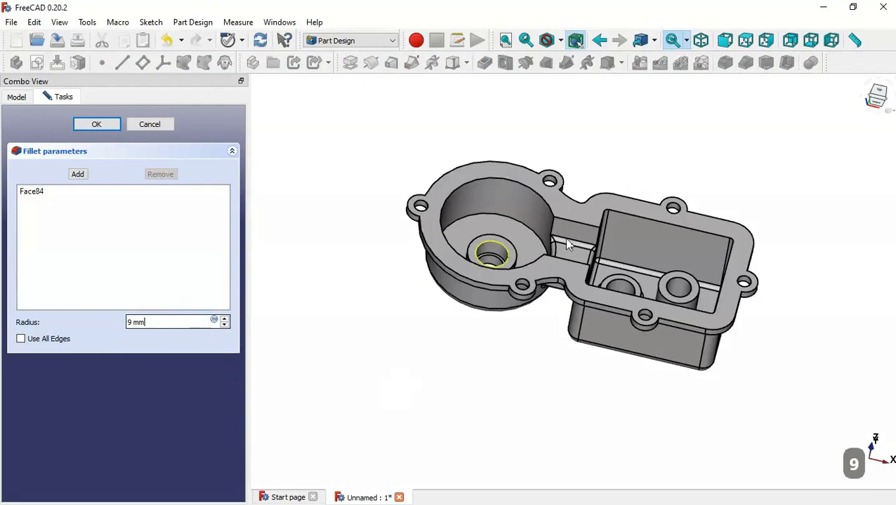
Lower the fillet radius to 5 mm and inspect the result from below
key("2")
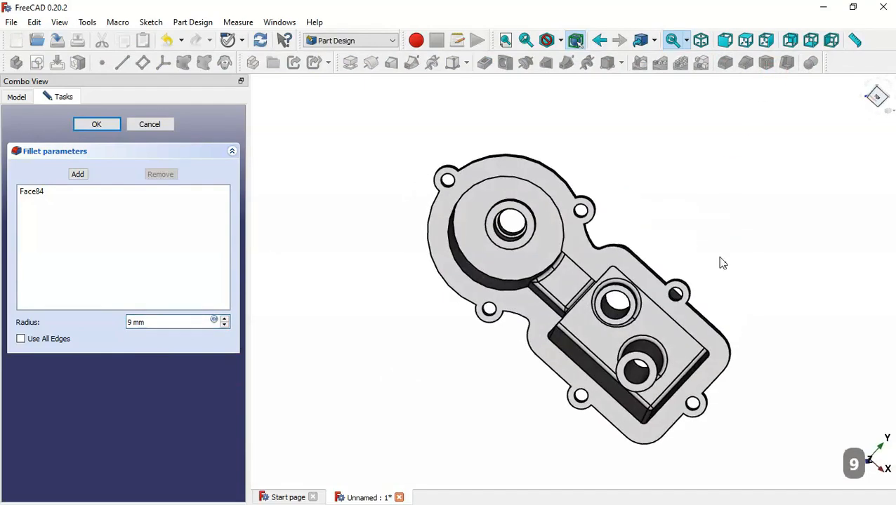
double_click(157, 321)
key("Down")
key("Down")
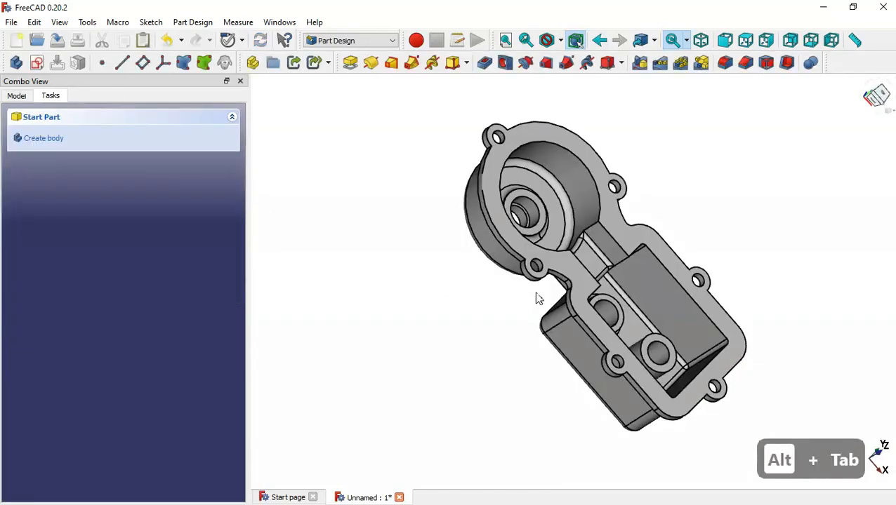
key("Home")
left_click_drag(460, 330, 624, 166)
scroll(579, 247, "up", 5)
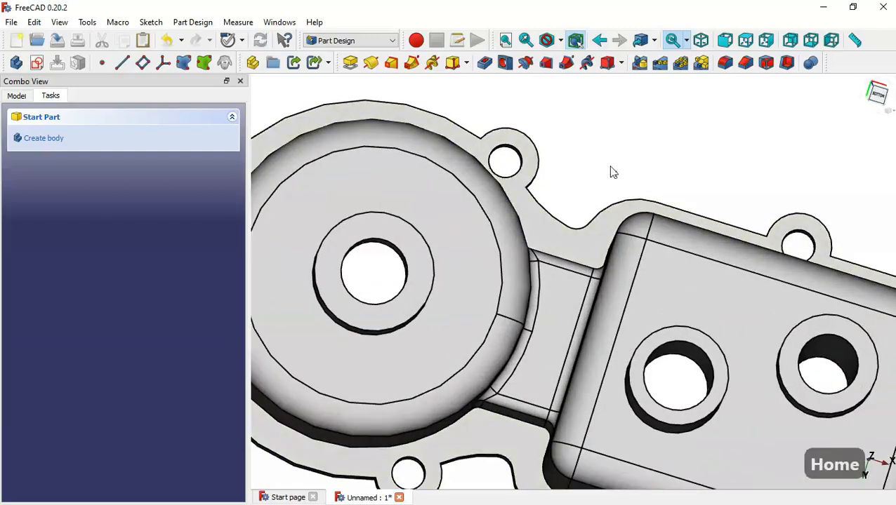
middle_click_drag(610, 165, 596, 260)
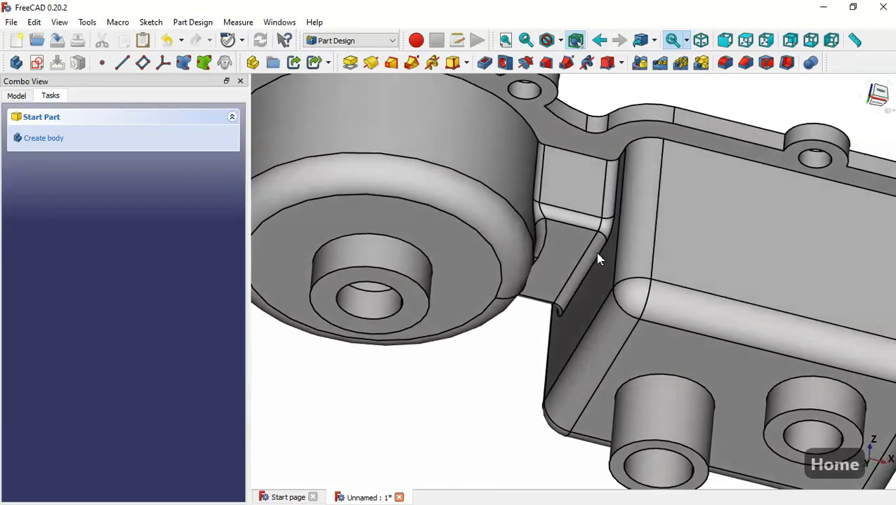
Set up a 3 mm fillet on the edge at the round housing's base
left_click(507, 106)
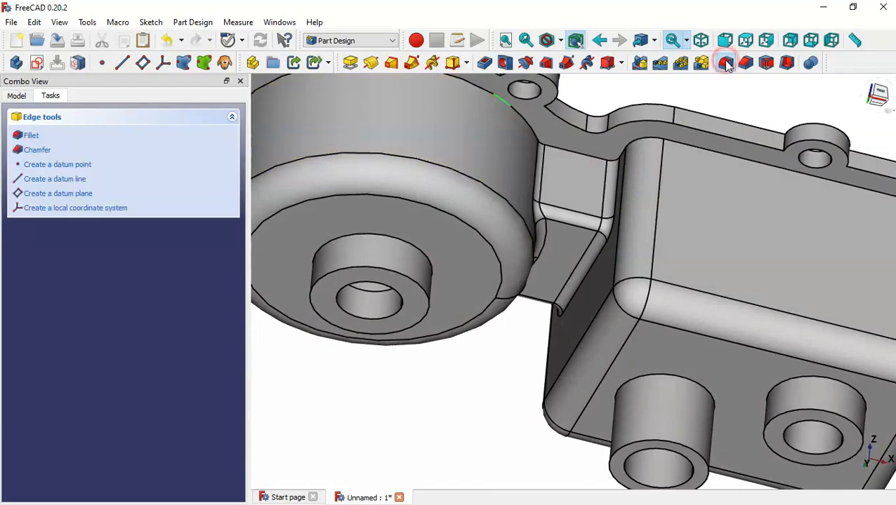
left_click(725, 63)
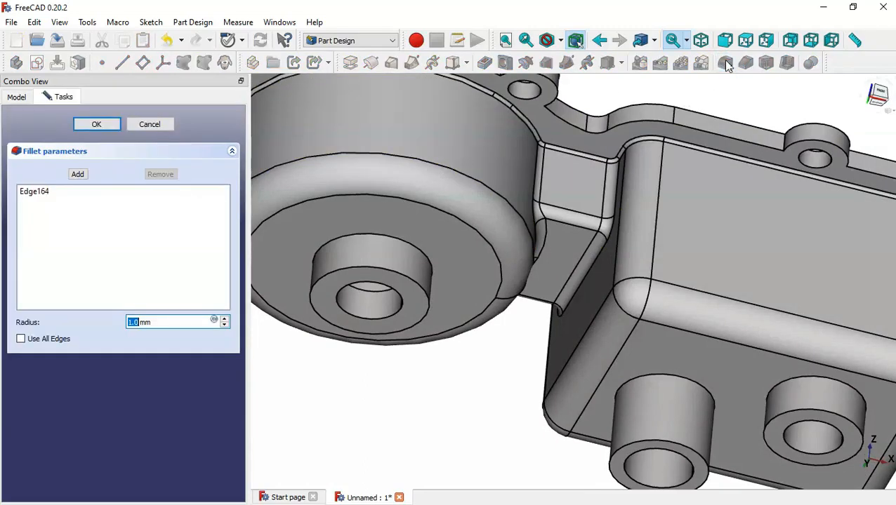
triple_click(169, 323)
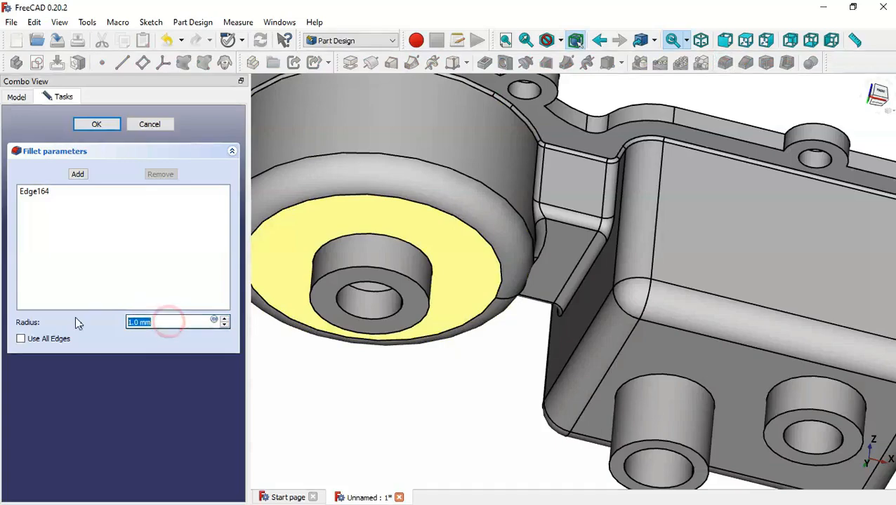
type("3")
left_click(488, 377)
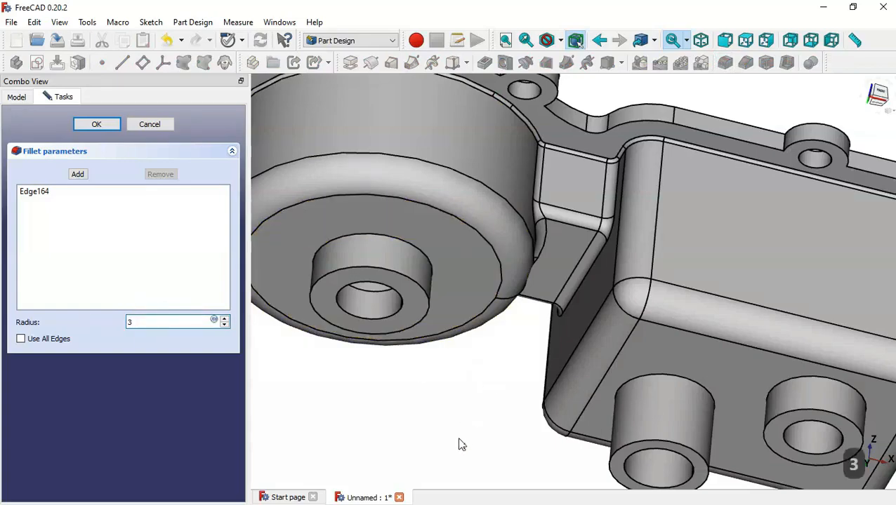
Check the fillet preview from the side, then apply the 3 mm fillet
middle_click_drag(459, 440, 511, 310)
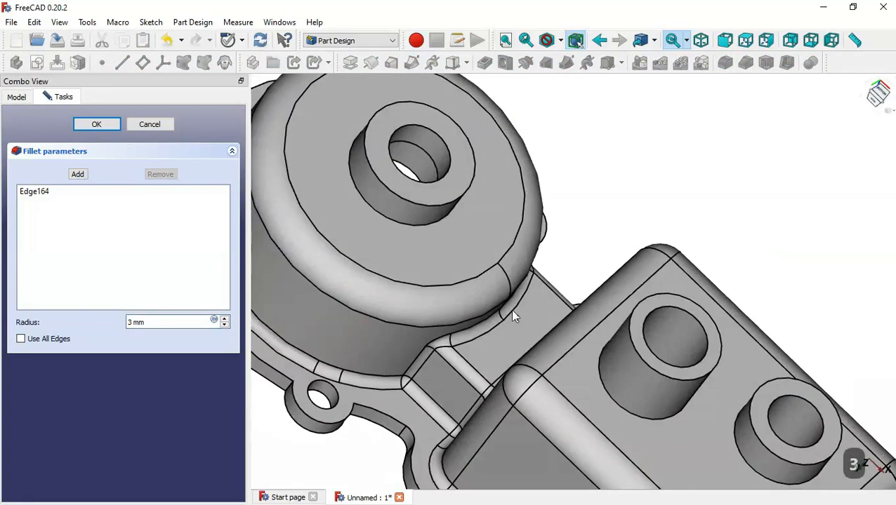
key("Home")
middle_click_drag(519, 377, 551, 254)
middle_click_drag(540, 369, 577, 225)
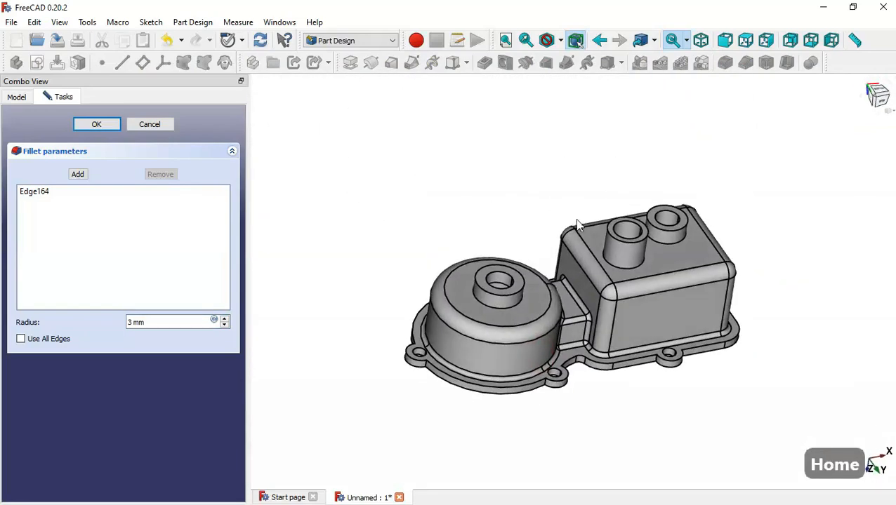
left_click(116, 125)
middle_click_drag(616, 190, 563, 338)
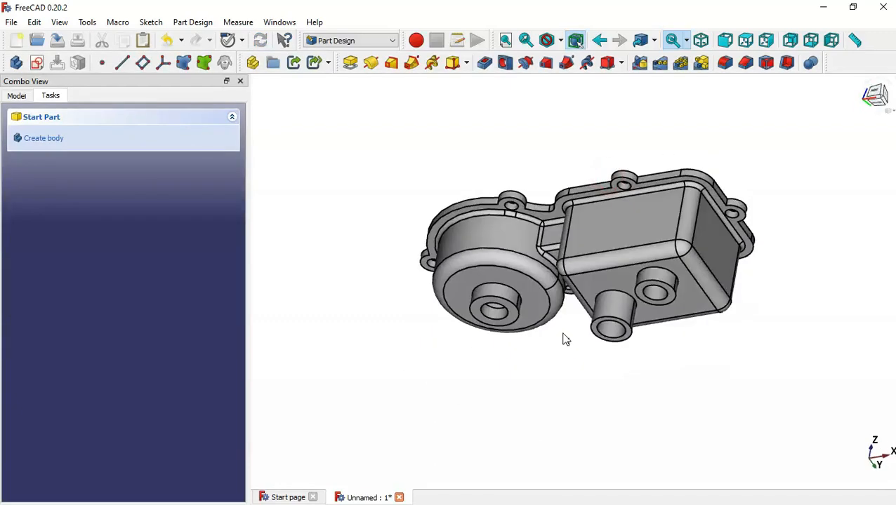
key("Home")
scroll(691, 178, "up", 3)
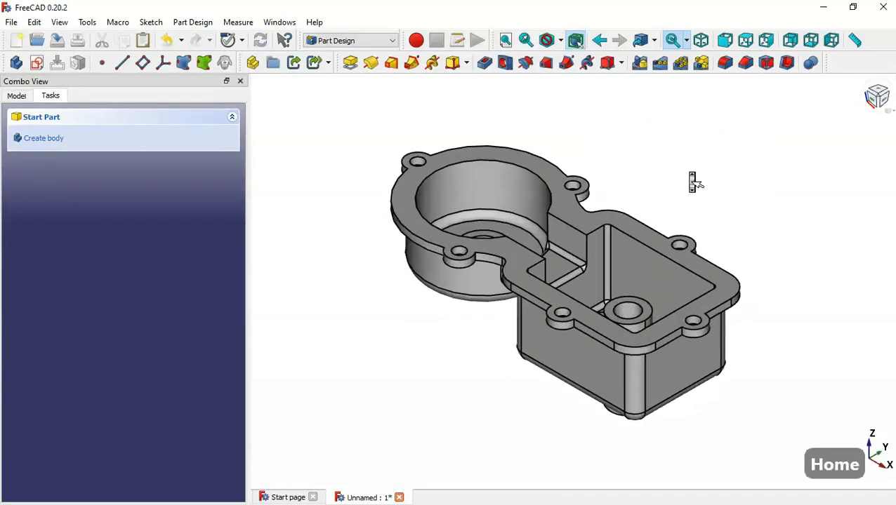
mouse_move(645, 176)
middle_mouse_down()
mouse_move(690, 253)
mouse_move(674, 286)
mouse_move(618, 245)
mouse_move(540, 212)
mouse_move(645, 187)
middle_mouse_up()
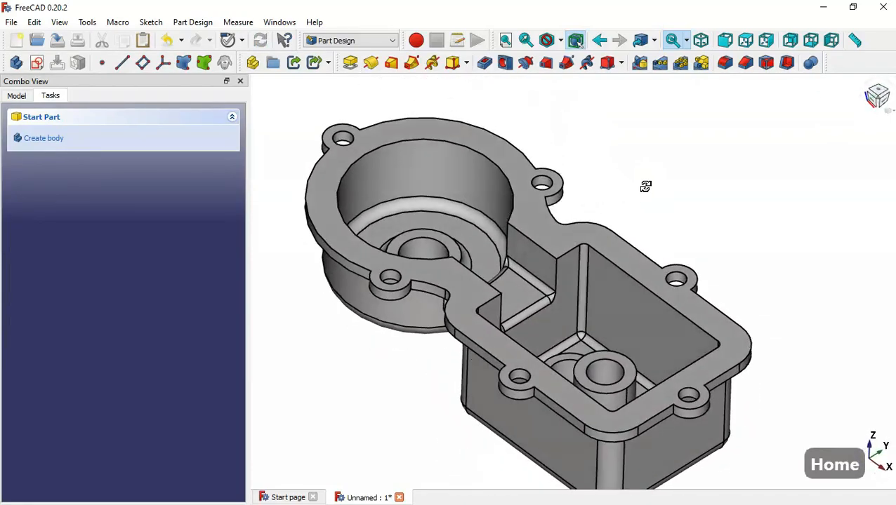
key("Home")
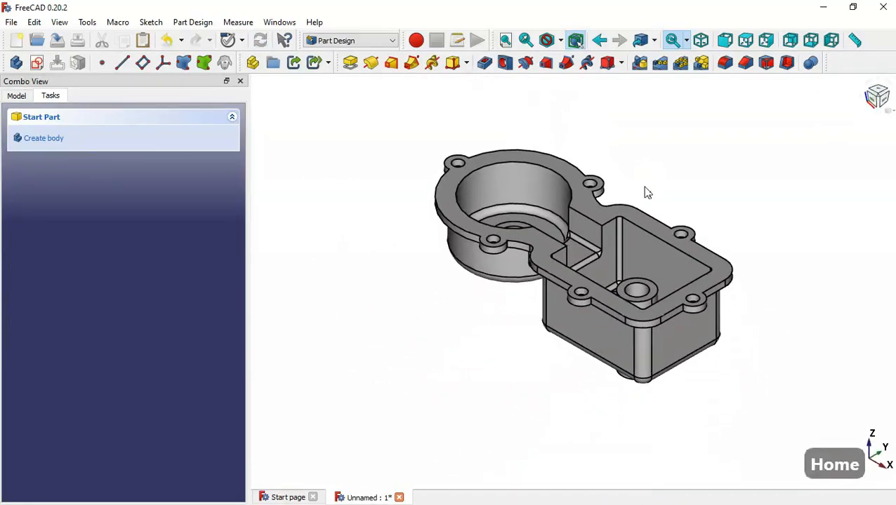
middle_click_drag(466, 328, 548, 277)
middle_click_drag(542, 367, 610, 377)
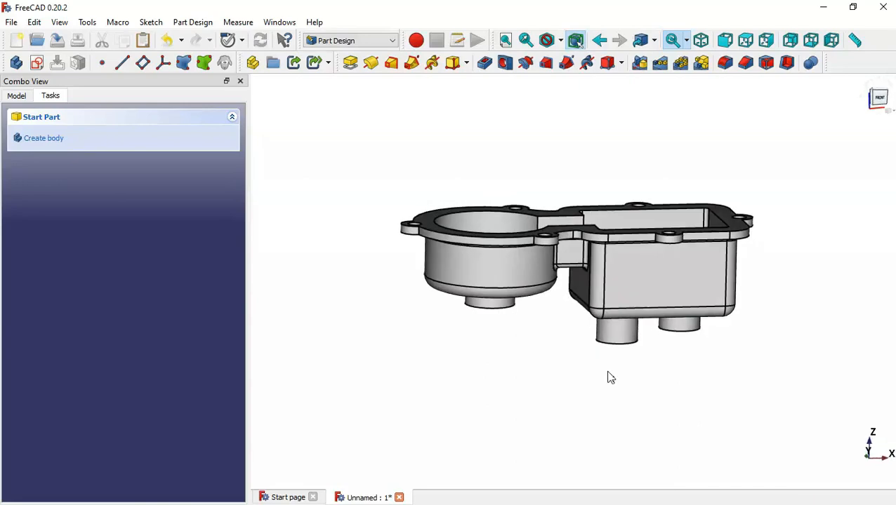